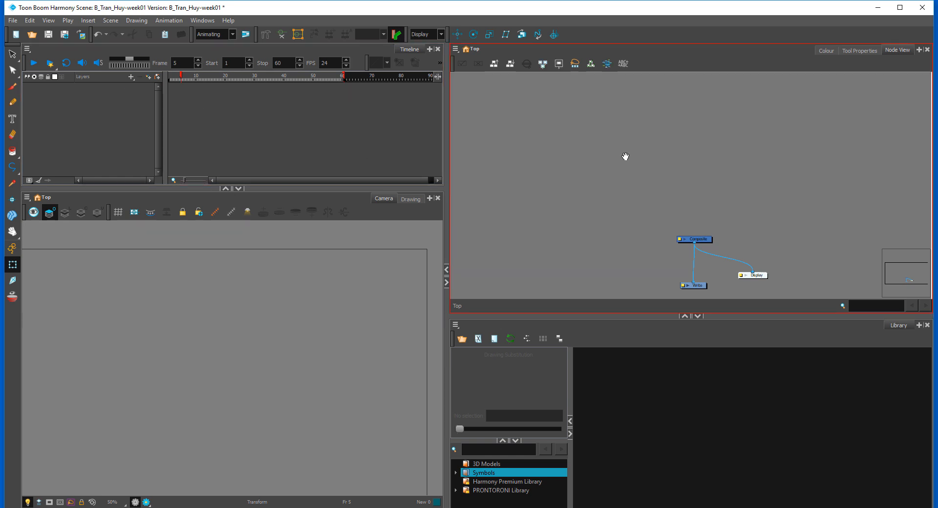
Step: Move the Composite node slightly down, closer to the Write and Display nodes
{"action": "left_click_drag", "start_coordinate": [624, 156], "coordinate": [573, 163]}
{"action": "left_click_drag", "start_coordinate": [641, 158], "coordinate": [599, 142]}
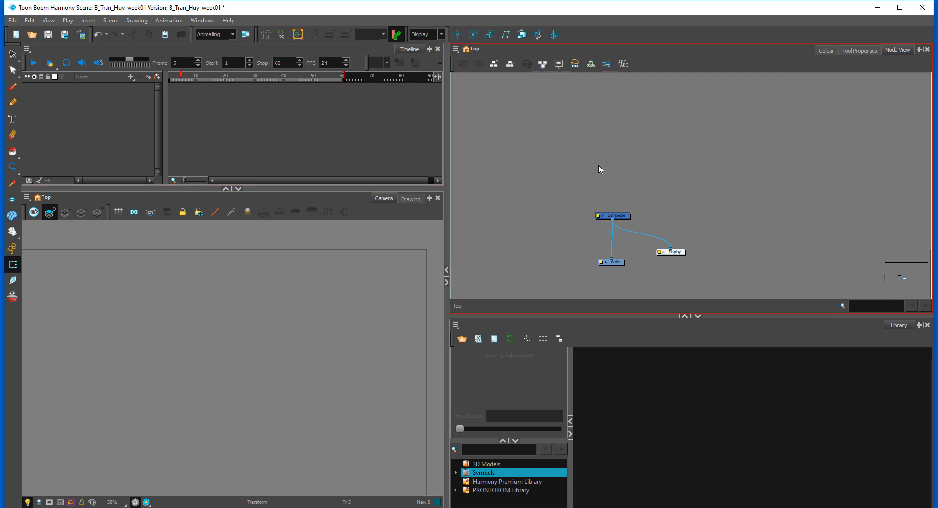
{"action": "left_click", "coordinate": [626, 215]}
{"action": "scroll", "coordinate": [670, 203], "scroll_direction": "up", "scroll_amount": 5}
{"action": "left_click_drag", "start_coordinate": [568, 261], "coordinate": [687, 166]}
{"action": "scroll", "coordinate": [636, 195], "scroll_direction": "up", "scroll_amount": 2}
{"action": "left_click", "coordinate": [694, 161]}
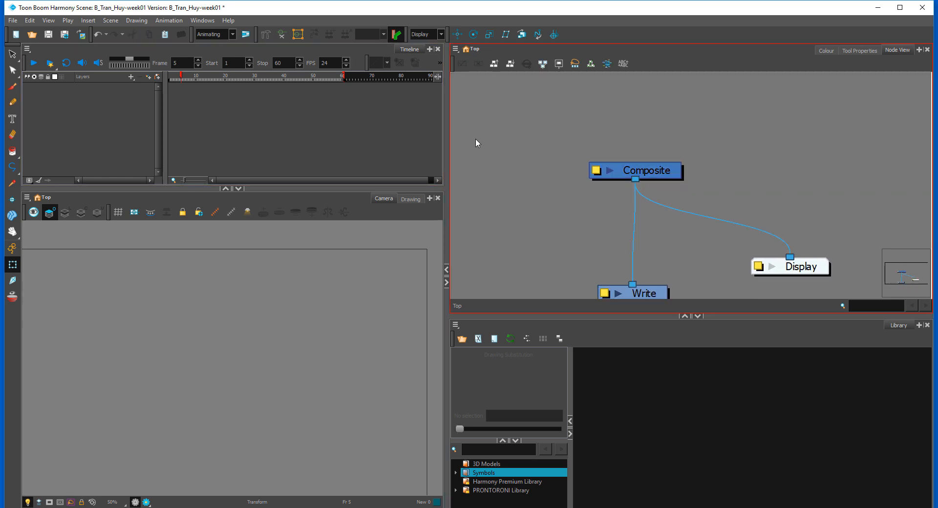
{"action": "left_click_drag", "start_coordinate": [666, 169], "coordinate": [673, 208]}
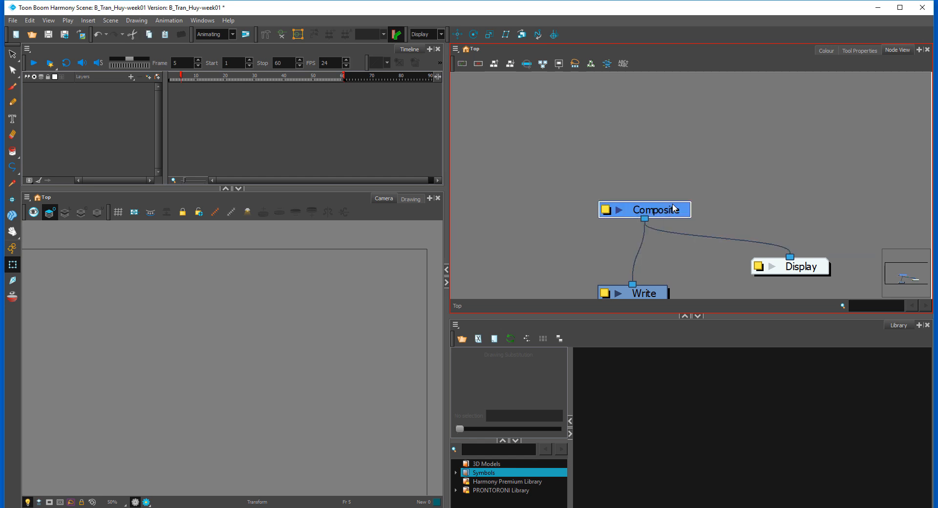
Step: Add a vector drawing layer named Ball
{"action": "key", "text": "ctrl+r"}
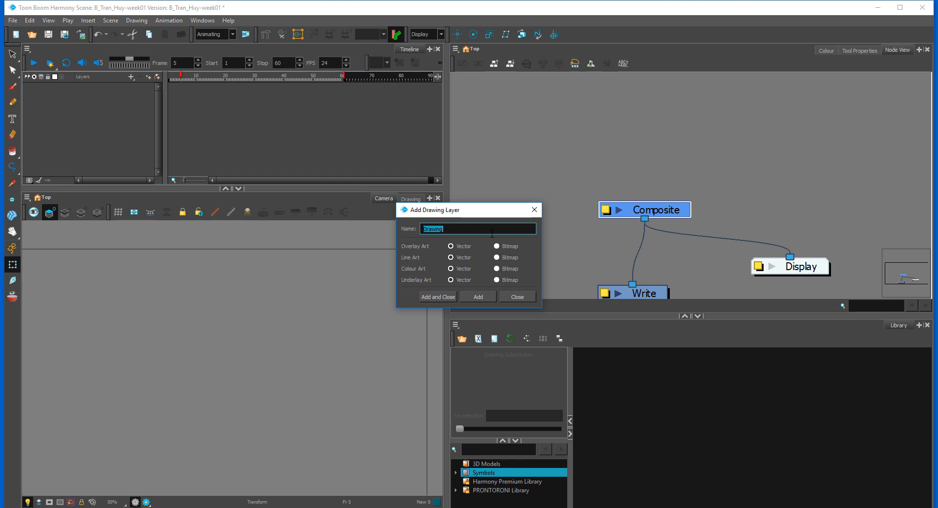
{"action": "type", "text": "Ball"}
{"action": "left_click", "coordinate": [478, 297]}
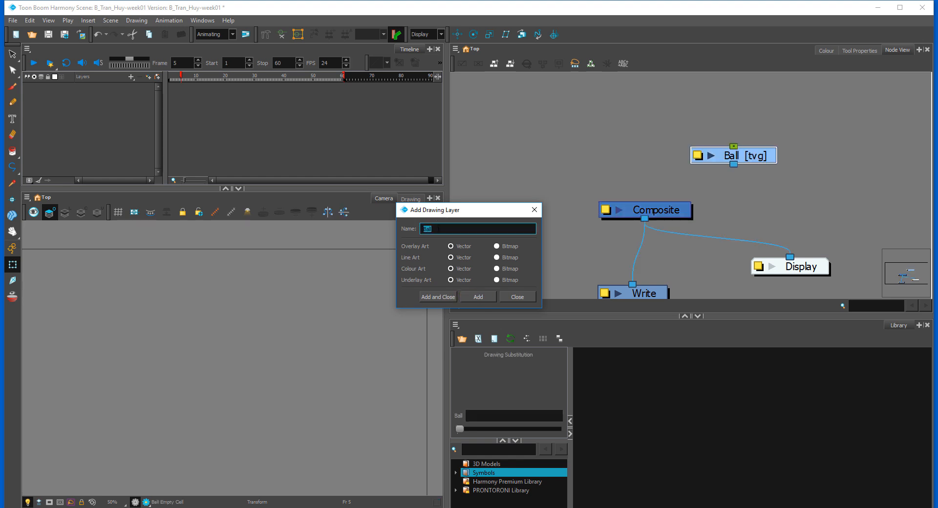
{"action": "type", "text": "Tail"}
{"action": "left_click", "coordinate": [518, 297]}
Step: Reposition the Ball node above the Composite node, slightly to its left
{"action": "left_click_drag", "start_coordinate": [762, 159], "coordinate": [602, 155]}
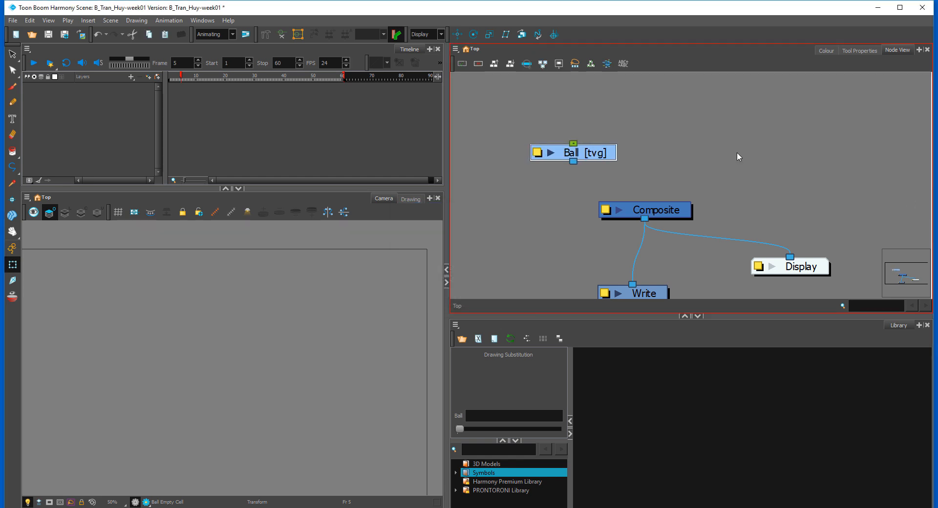
{"action": "left_click", "coordinate": [783, 181]}
{"action": "scroll", "coordinate": [695, 191], "scroll_direction": "down", "scroll_amount": 2}
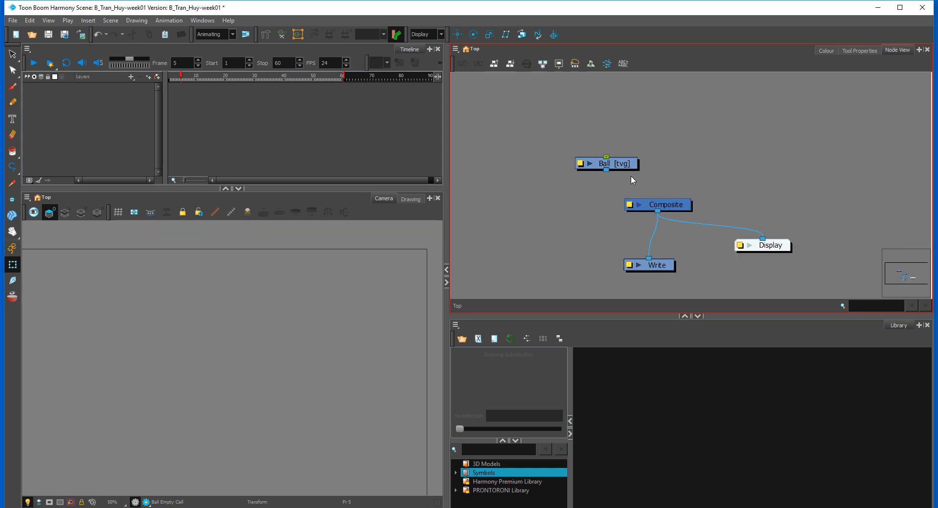
{"action": "left_click", "coordinate": [626, 163]}
{"action": "scroll", "coordinate": [716, 181], "scroll_direction": "down", "scroll_amount": 2}
{"action": "scroll", "coordinate": [691, 177], "scroll_direction": "up", "scroll_amount": 3}
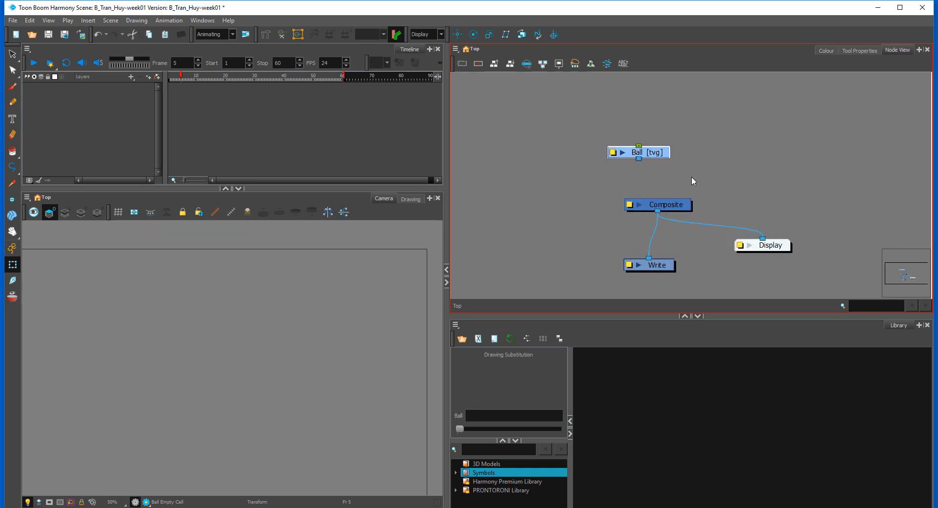
{"action": "left_click_drag", "start_coordinate": [658, 151], "coordinate": [641, 156]}
Step: Add a second vector drawing layer named Tail
{"action": "key", "text": "ctrl+r"}
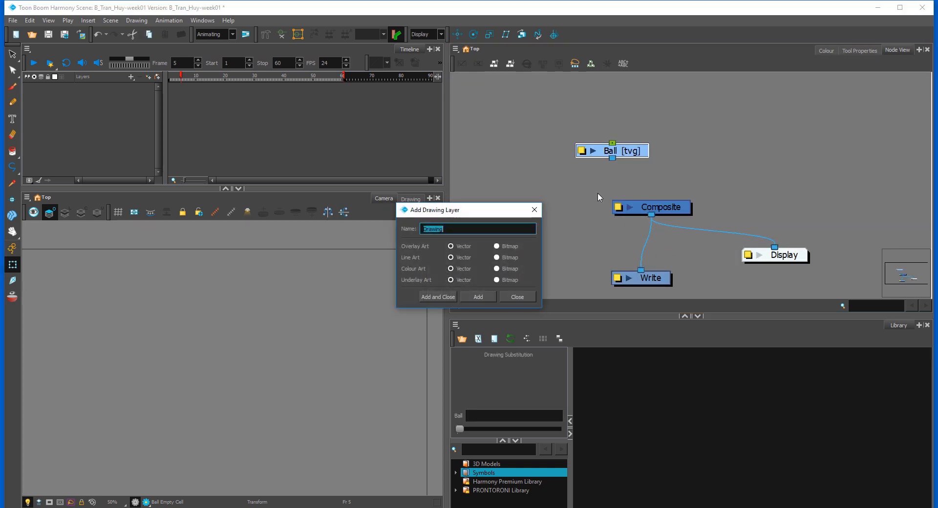
{"action": "type", "text": "Tail"}
{"action": "left_click", "coordinate": [446, 297]}
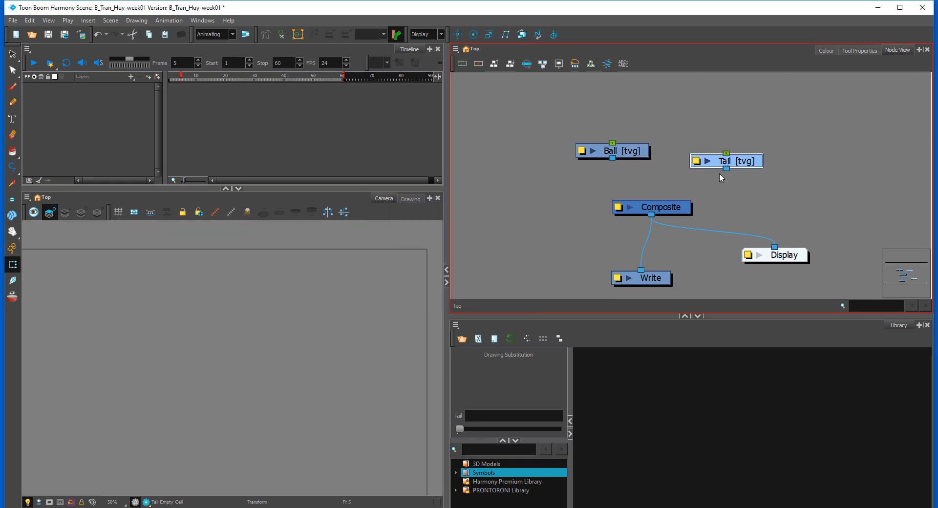
Step: Arrange the two drawing nodes above Composite, with Ball to the left of Tail
{"action": "left_click_drag", "start_coordinate": [699, 167], "coordinate": [525, 170]}
{"action": "left_click_drag", "start_coordinate": [620, 151], "coordinate": [678, 150]}
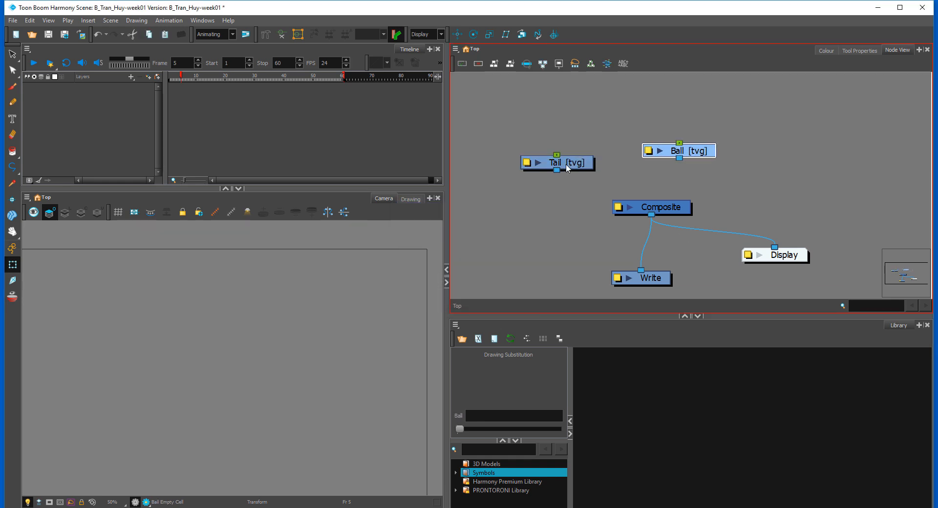
{"action": "left_click_drag", "start_coordinate": [570, 161], "coordinate": [628, 129]}
{"action": "left_click_drag", "start_coordinate": [684, 152], "coordinate": [569, 149]}
Step: Connect the Tail and Ball nodes to the Composite node and space the two drawing nodes farther apart
{"action": "left_click_drag", "start_coordinate": [635, 130], "coordinate": [664, 200]}
{"action": "left_click_drag", "start_coordinate": [565, 155], "coordinate": [638, 199]}
{"action": "mouse_move", "coordinate": [584, 149]}
{"action": "left_mouse_down"}
{"action": "mouse_move", "coordinate": [567, 143]}
{"action": "mouse_move", "coordinate": [589, 145]}
{"action": "left_mouse_up"}
{"action": "left_click_drag", "start_coordinate": [677, 139], "coordinate": [678, 150]}
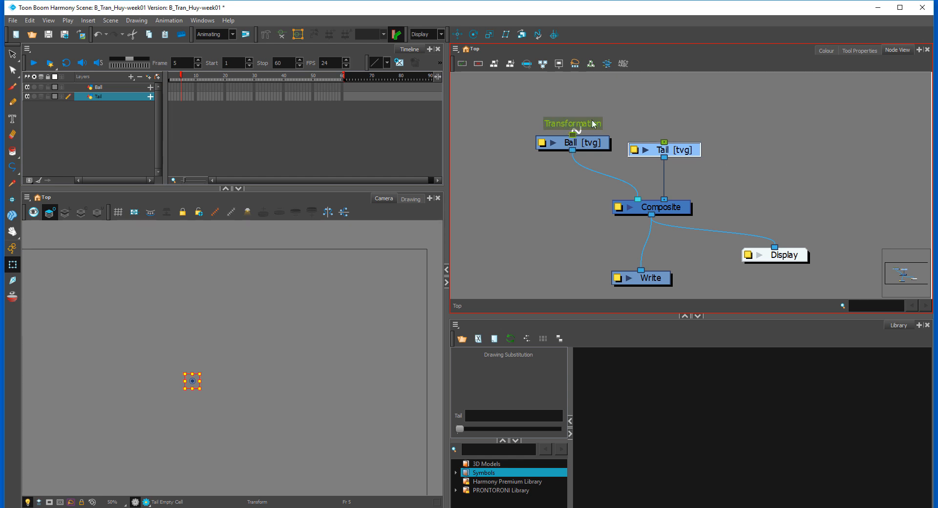
{"action": "left_click_drag", "start_coordinate": [554, 145], "coordinate": [524, 155]}
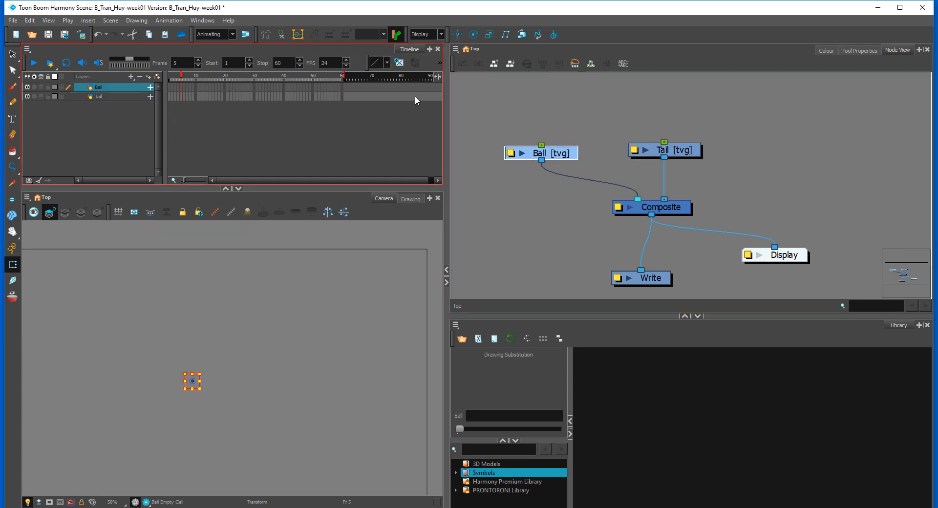
Step: Disable Animate Using Animation Tools in the Ball layer's properties
{"action": "double_click", "coordinate": [516, 155]}
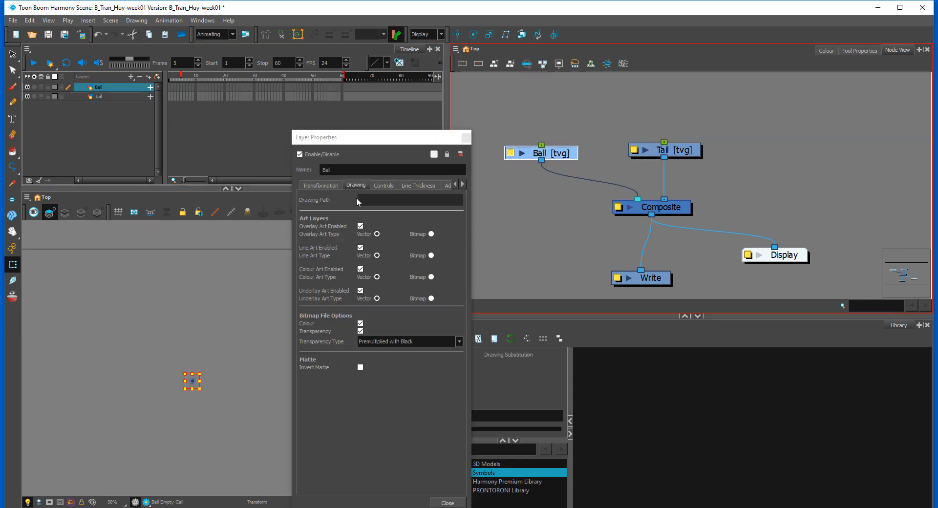
{"action": "left_click", "coordinate": [386, 184]}
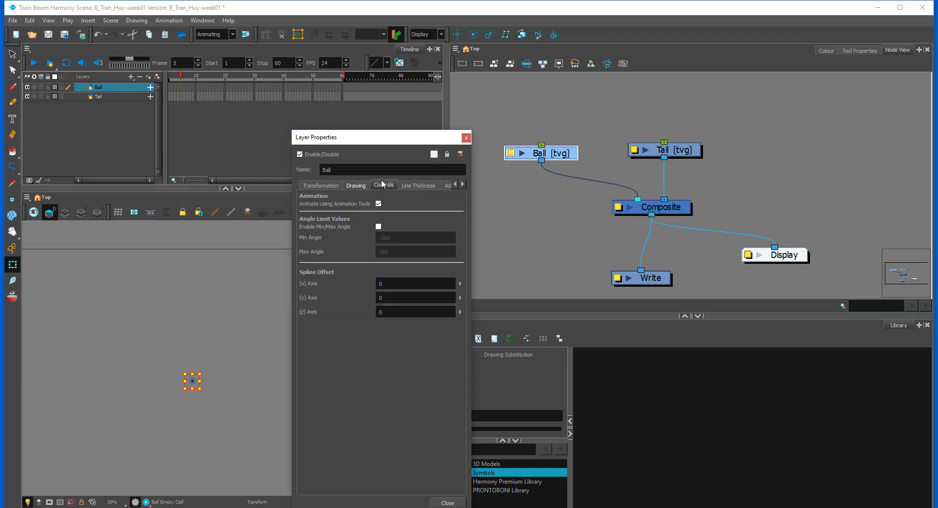
{"action": "left_click", "coordinate": [379, 204]}
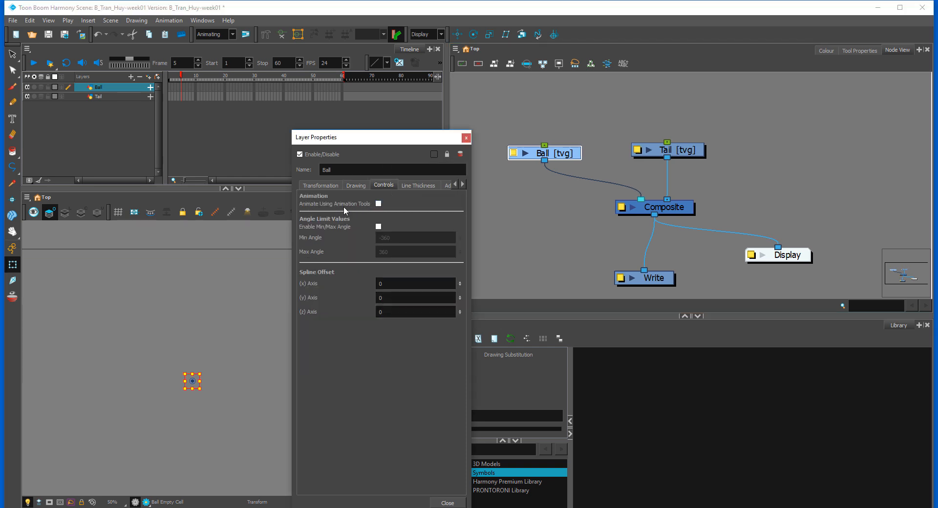
{"action": "left_click", "coordinate": [466, 138]}
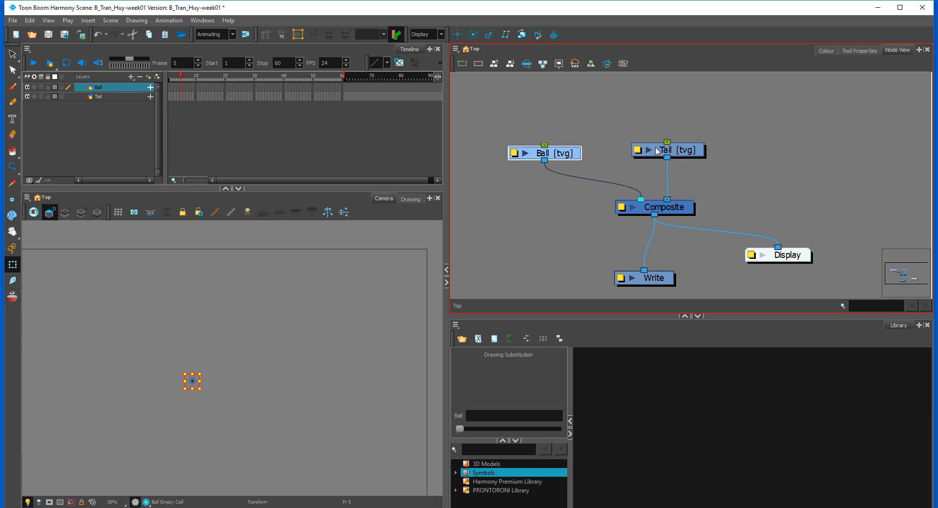
Step: Disable Animate Using Animation Tools in the Tail layer's properties
{"action": "left_click", "coordinate": [657, 156]}
{"action": "left_click_drag", "start_coordinate": [656, 154], "coordinate": [653, 159]}
{"action": "left_click", "coordinate": [635, 155]}
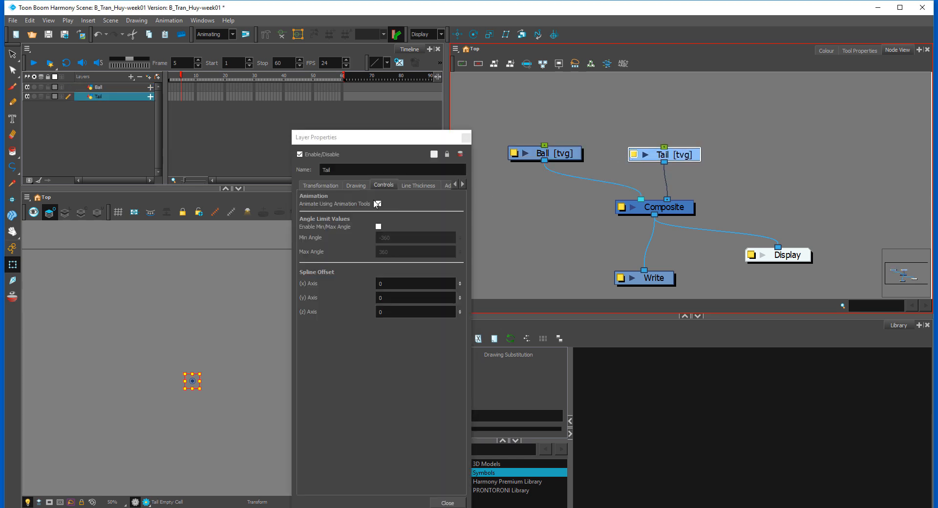
{"action": "left_click", "coordinate": [378, 204]}
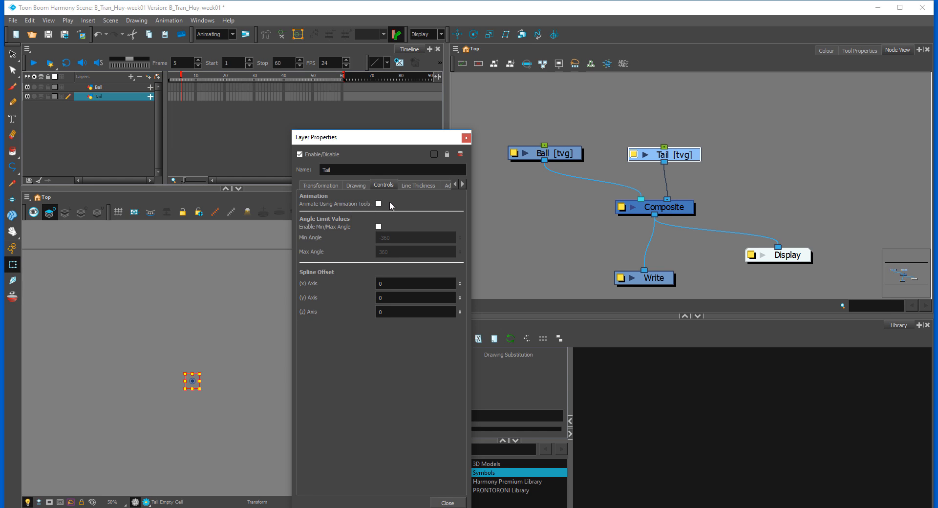
{"action": "left_click", "coordinate": [466, 137]}
Step: Line up the Ball and Tail nodes side by side above the Composite node
{"action": "left_click", "coordinate": [553, 125]}
{"action": "left_click_drag", "start_coordinate": [707, 154], "coordinate": [665, 184]}
{"action": "left_click_drag", "start_coordinate": [558, 189], "coordinate": [570, 186]}
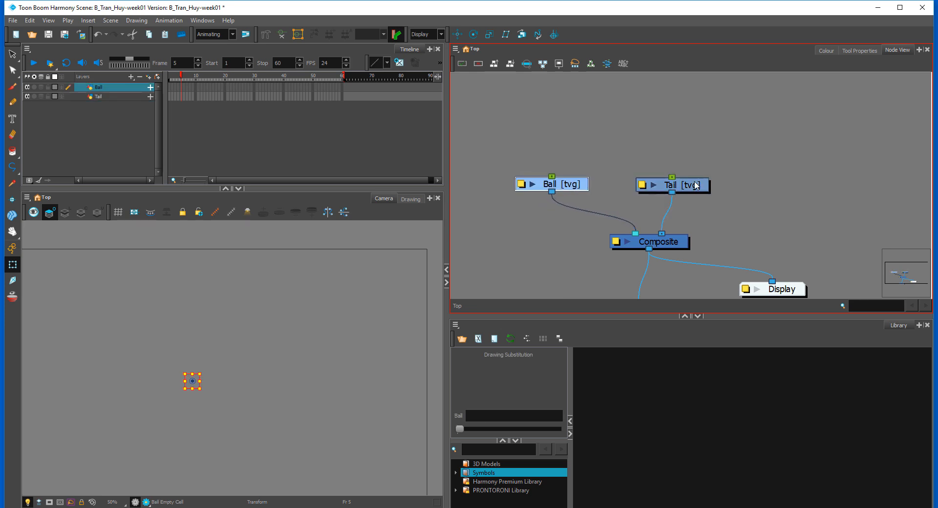
{"action": "left_click_drag", "start_coordinate": [680, 187], "coordinate": [676, 190]}
{"action": "mouse_move", "coordinate": [572, 189]}
{"action": "left_mouse_down"}
{"action": "mouse_move", "coordinate": [571, 198]}
{"action": "mouse_move", "coordinate": [580, 190]}
{"action": "left_mouse_up"}
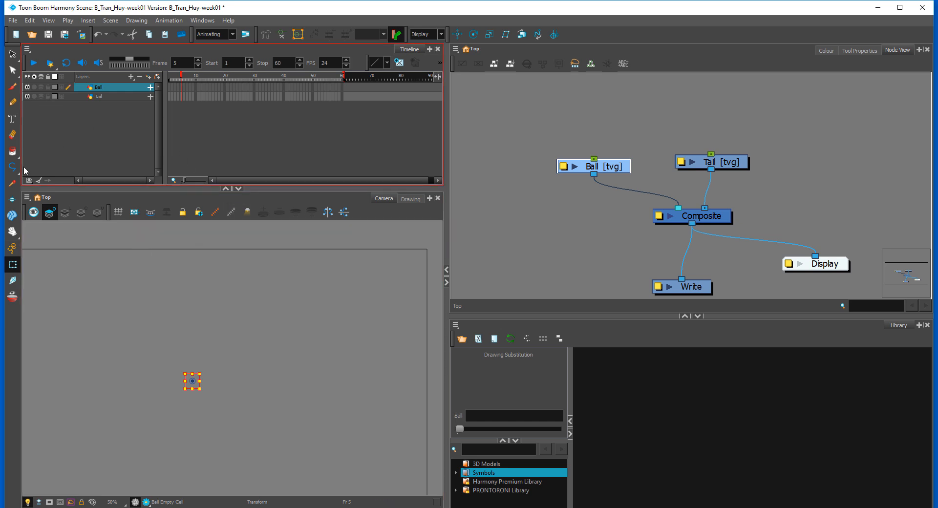
Step: Activate the Ellipse tool for drawing on the Ball layer
{"action": "left_click_drag", "start_coordinate": [13, 167], "coordinate": [35, 192]}
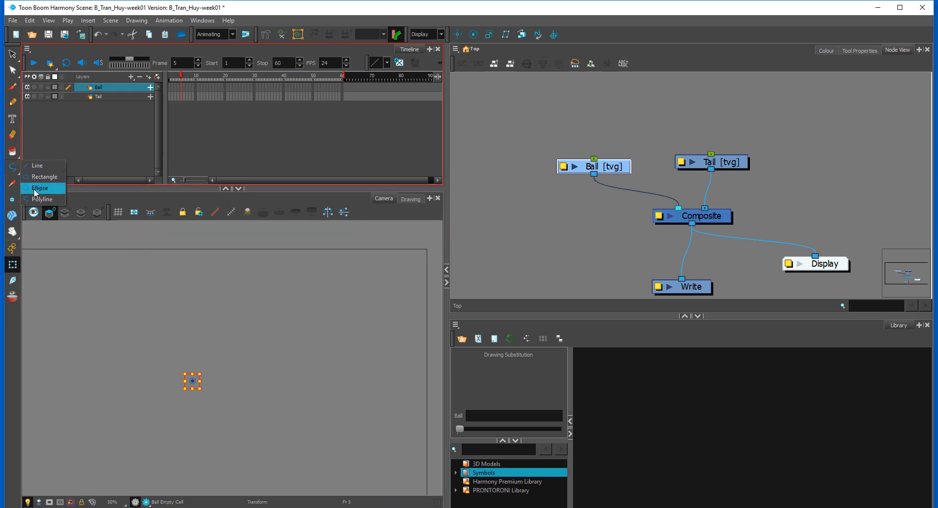
{"action": "left_click", "coordinate": [36, 192]}
{"action": "key", "text": "space"}
{"action": "left_click_drag", "start_coordinate": [195, 315], "coordinate": [240, 287]}
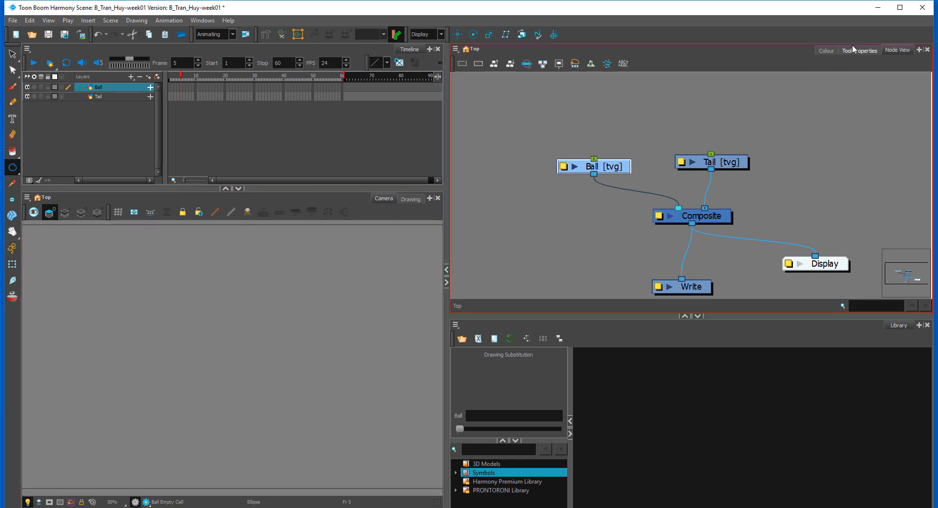
Step: Create a new scene colour palette named Ball_and_Tail
{"action": "left_click", "coordinate": [827, 50]}
{"action": "right_click", "coordinate": [480, 109]}
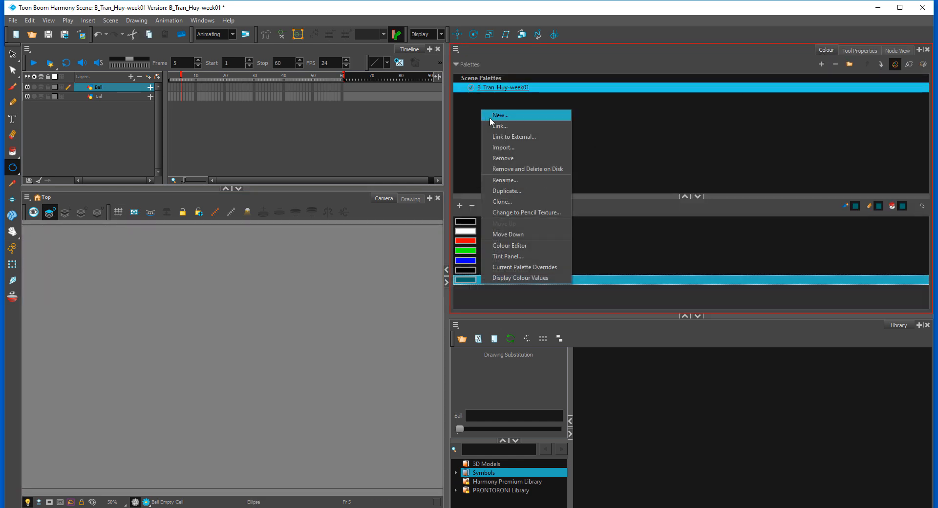
{"action": "left_click", "coordinate": [501, 116]}
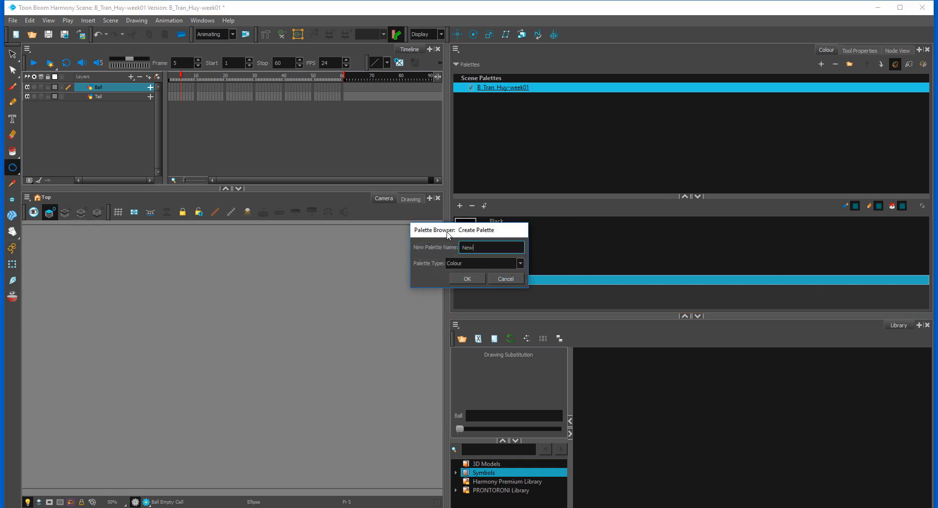
{"action": "double_click", "coordinate": [467, 247]}
{"action": "type", "text": "Ball_and_Tail"}
{"action": "left_click", "coordinate": [468, 279]}
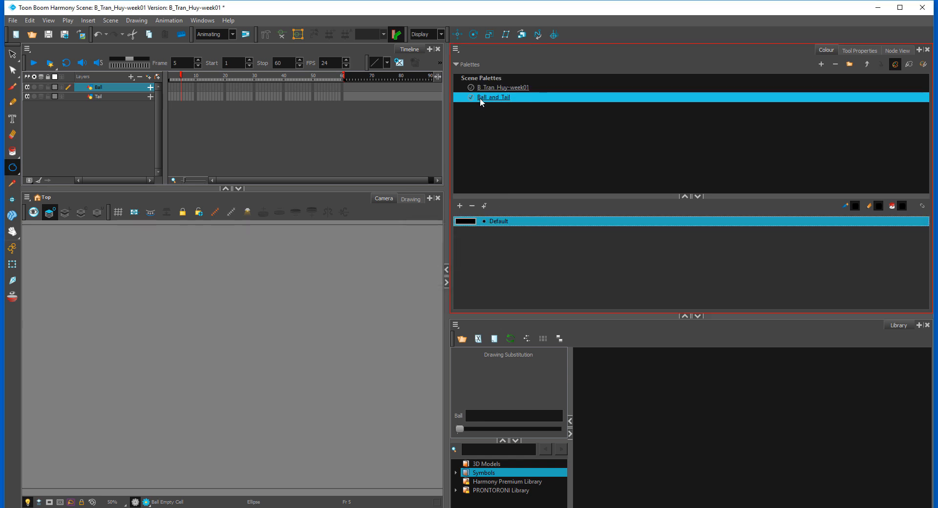
Step: Change the palette's Default swatch to dark blue, RGB 0, 51, 99, and rename it Ball Outline
{"action": "double_click", "coordinate": [471, 220]}
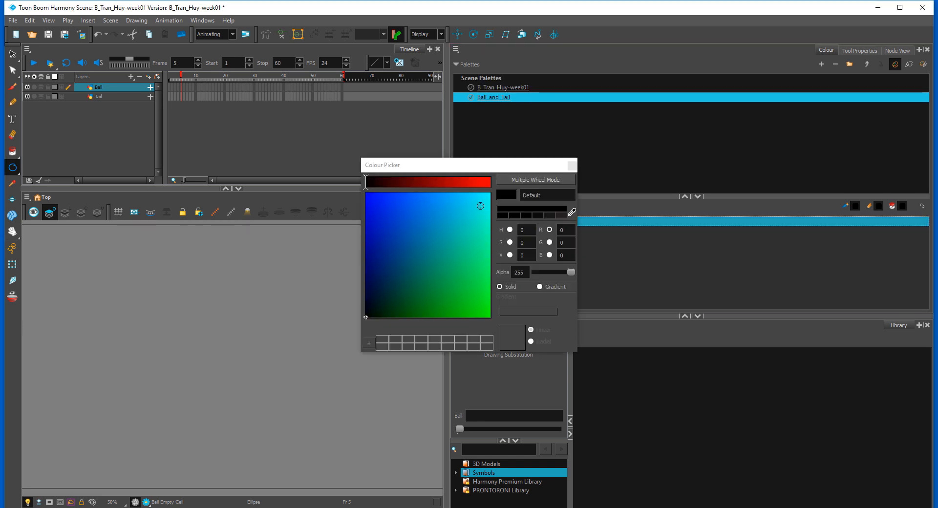
{"action": "left_click", "coordinate": [379, 228]}
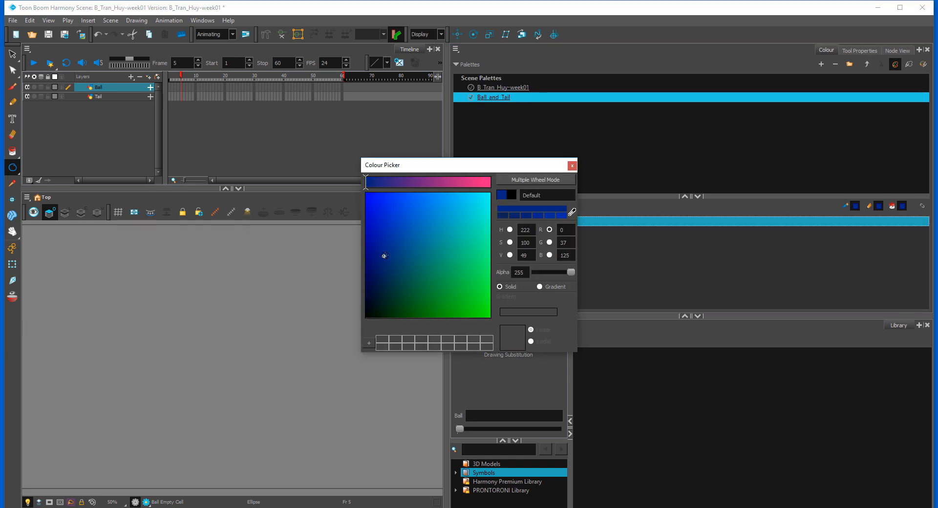
{"action": "left_click", "coordinate": [395, 268]}
{"action": "left_click_drag", "start_coordinate": [396, 269], "coordinate": [390, 269]}
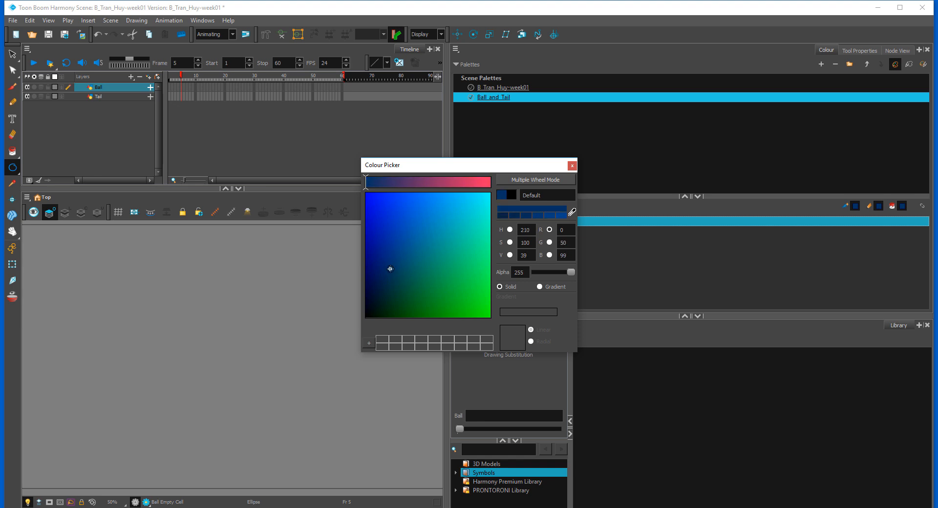
{"action": "left_click_drag", "start_coordinate": [551, 196], "coordinate": [456, 203]}
{"action": "type", "text": "Ball Outline"}
{"action": "left_click", "coordinate": [572, 166]}
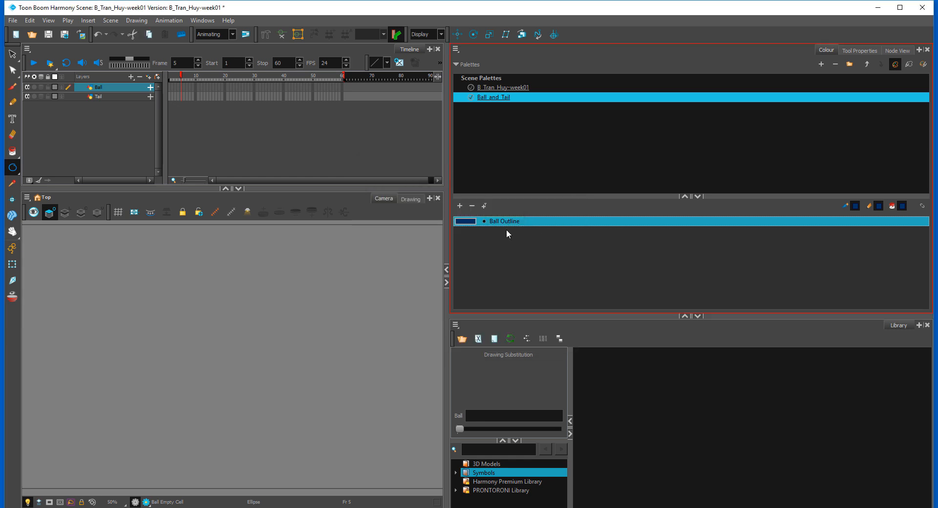
Step: Add a second swatch in a lighter blue, RGB 0, 80, 146, and name it Ball Fill
{"action": "left_click", "coordinate": [461, 209]}
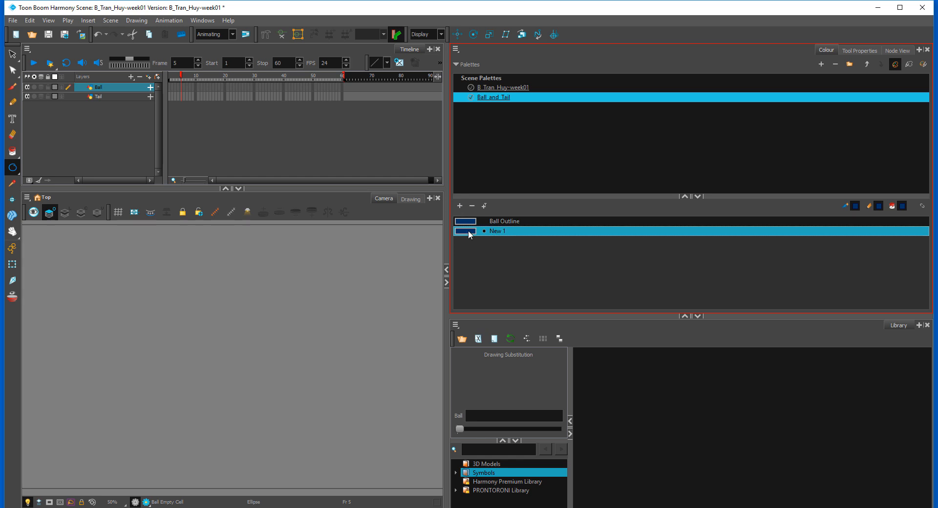
{"action": "double_click", "coordinate": [468, 231]}
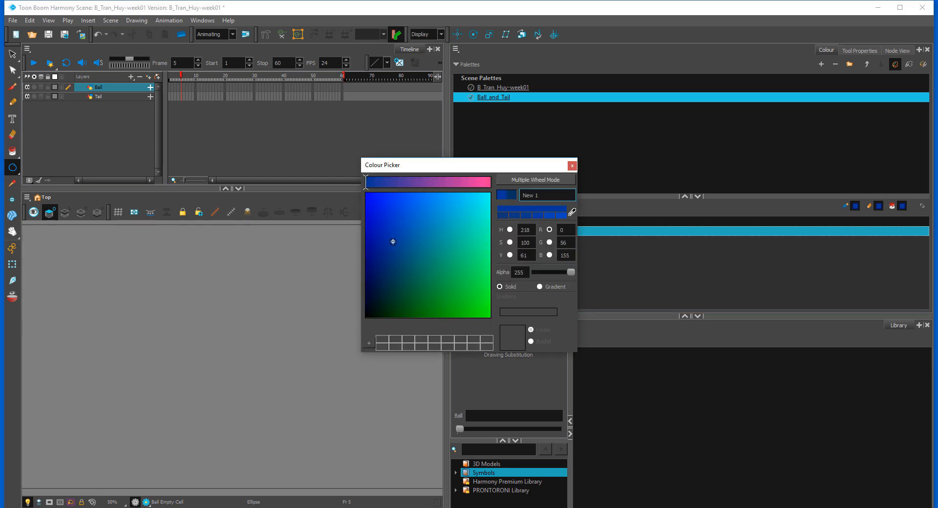
{"action": "left_click", "coordinate": [404, 246]}
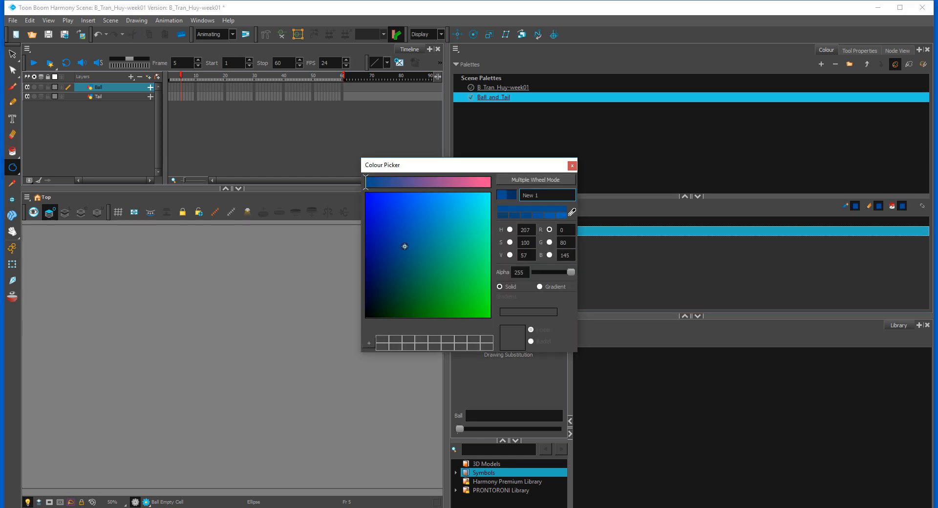
{"action": "triple_click", "coordinate": [535, 198]}
{"action": "type", "text": "Ball Fill"}
{"action": "left_click", "coordinate": [572, 165]}
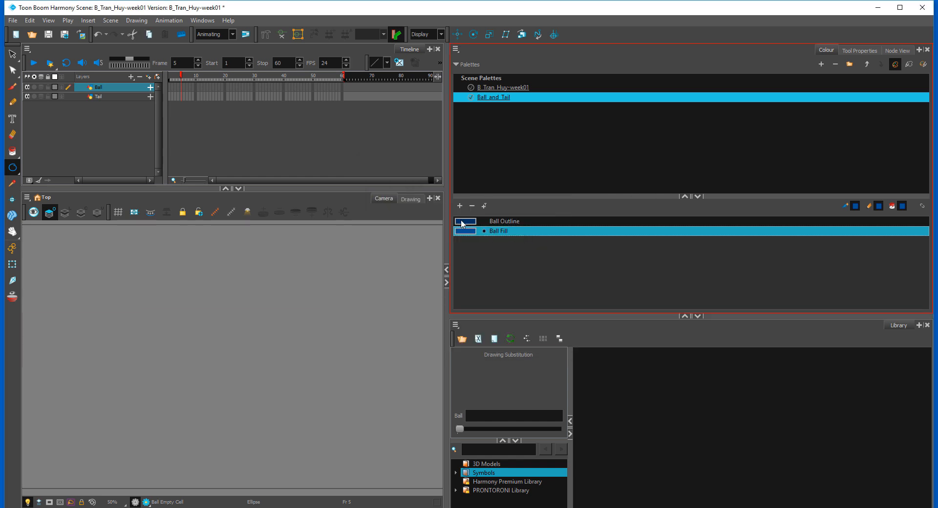
Step: Add a third swatch in green, RGB 0, 152, 100, and name it Tail Line
{"action": "left_click", "coordinate": [459, 206]}
{"action": "double_click", "coordinate": [470, 242]}
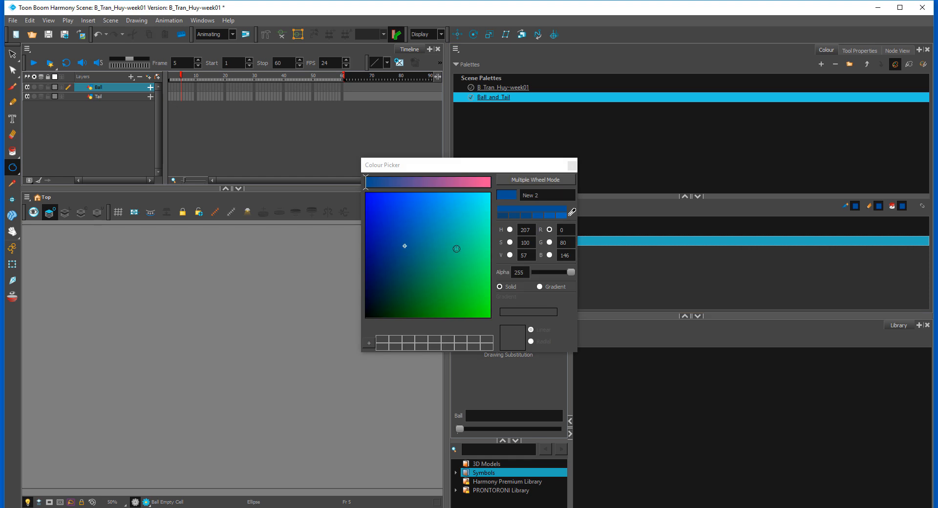
{"action": "left_click", "coordinate": [440, 268]}
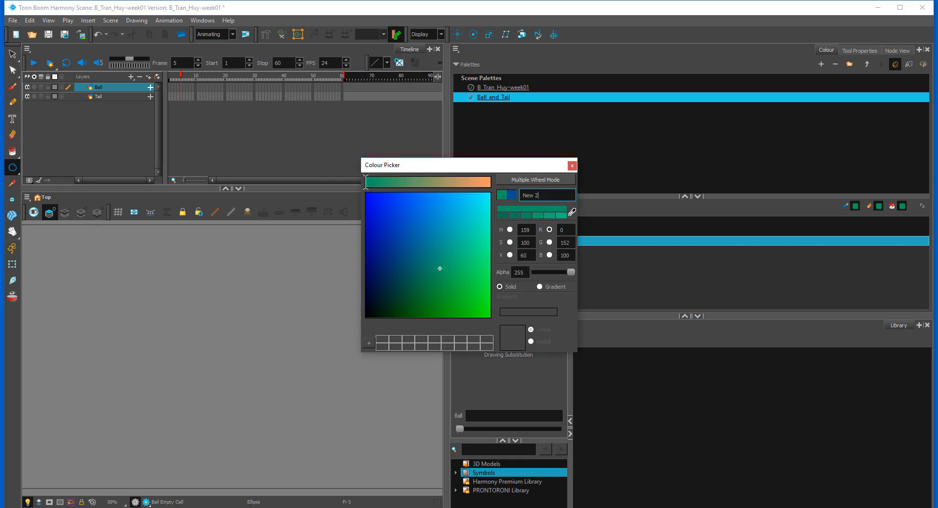
{"action": "type", "text": "Tail Line"}
{"action": "left_click", "coordinate": [572, 166]}
Step: Add a fourth swatch in a slightly lighter green, RGB 0, 165, 108, and name it Tail Fill
{"action": "left_click", "coordinate": [460, 205]}
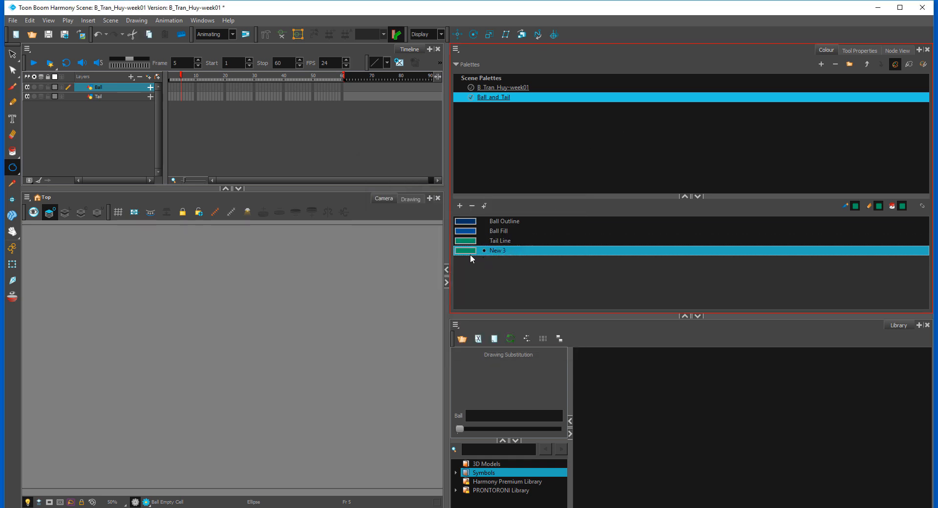
{"action": "double_click", "coordinate": [471, 252]}
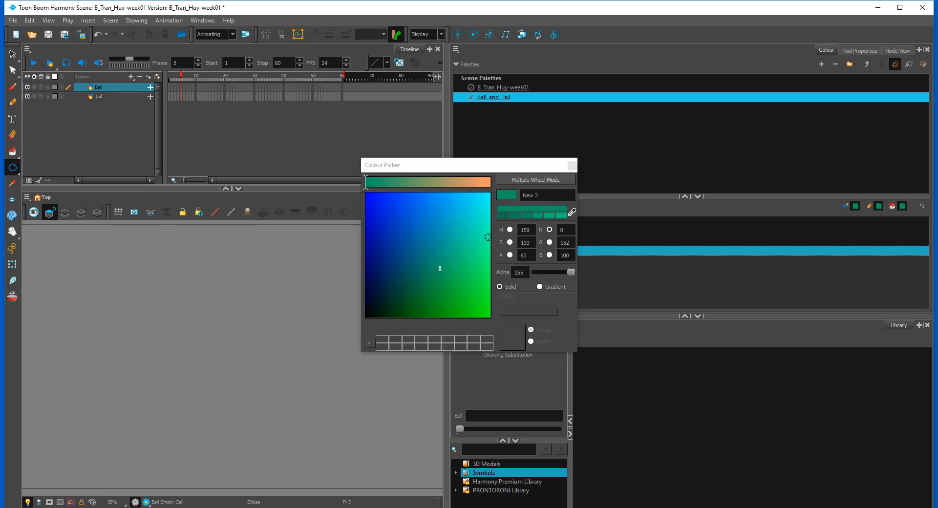
{"action": "left_click", "coordinate": [534, 215]}
{"action": "type", "text": "T"}
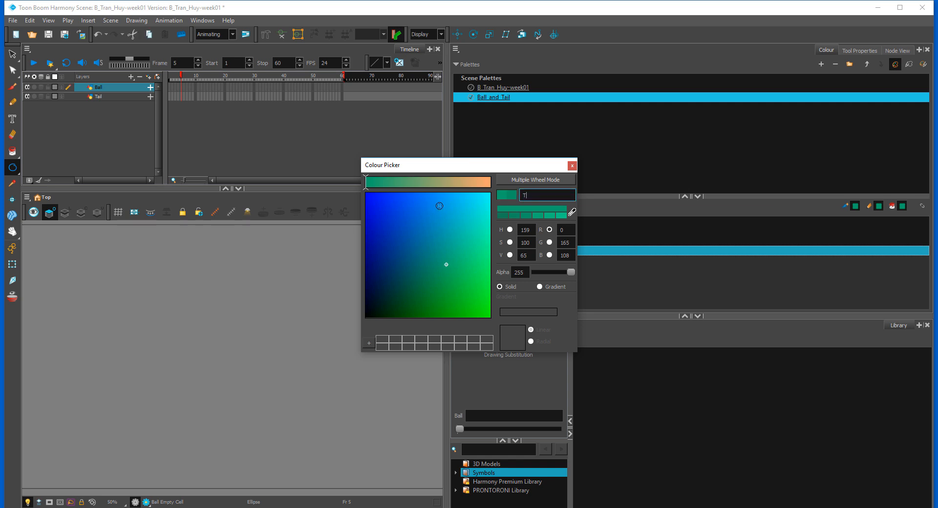
{"action": "type", "text": "ail Fill"}
{"action": "left_click", "coordinate": [571, 166]}
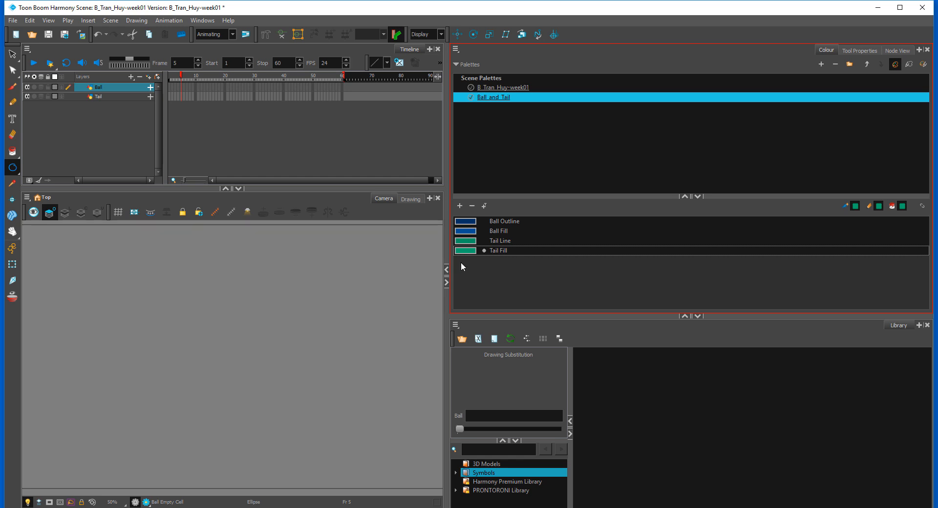
Step: Darken the Tail Line swatch to RGB 0, 126, 87
{"action": "double_click", "coordinate": [469, 243]}
{"action": "left_click", "coordinate": [428, 272]}
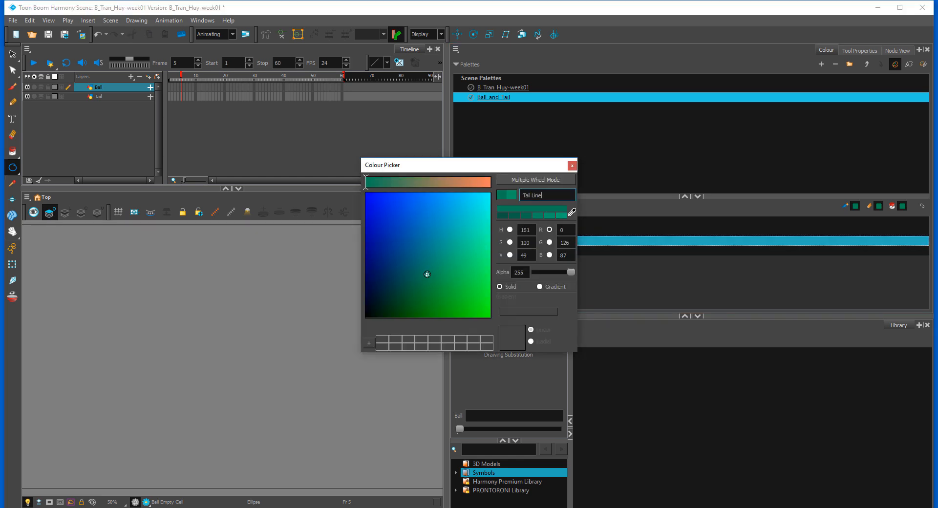
{"action": "left_click", "coordinate": [572, 165]}
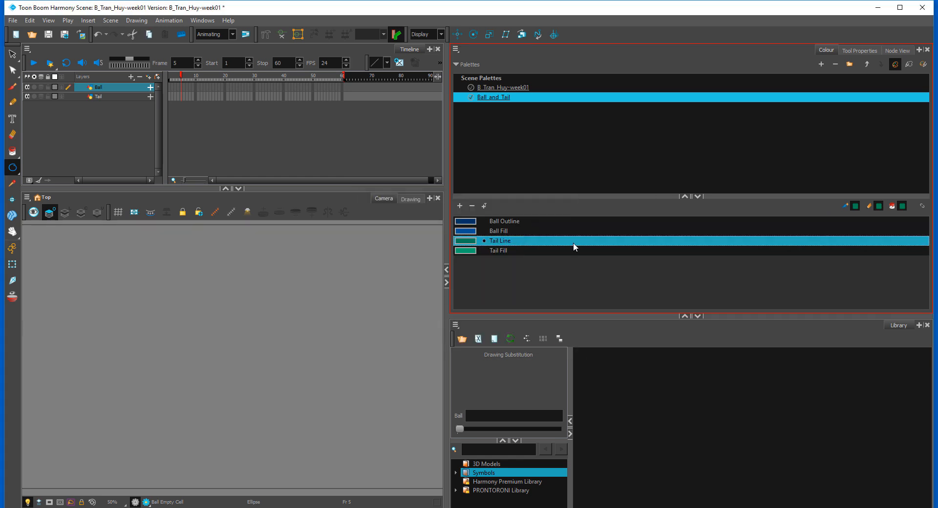
Step: Draw a circle on the Ball layer in the Ball Outline colour and paint its inside with Ball Fill
{"action": "left_click", "coordinate": [471, 223]}
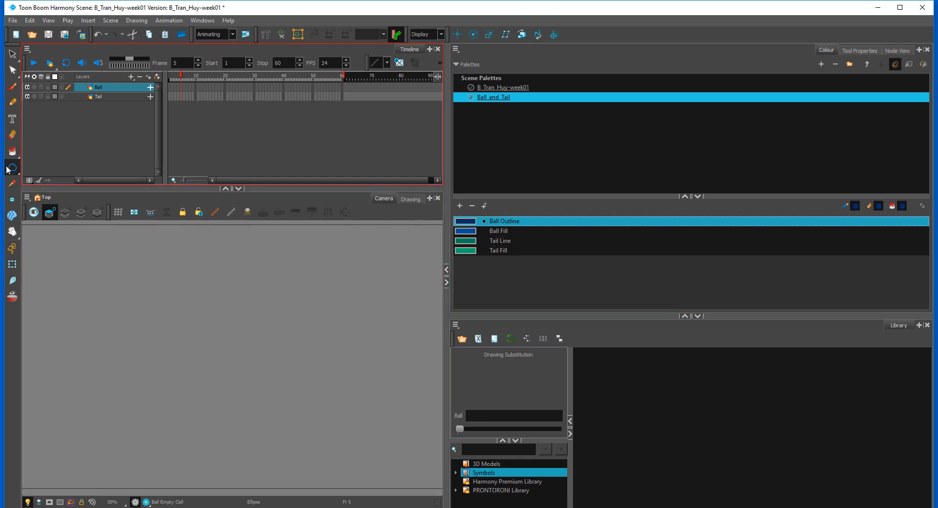
{"action": "mouse_move", "coordinate": [150, 300]}
{"action": "left_mouse_down"}
{"action": "mouse_move", "coordinate": [268, 409]}
{"action": "mouse_move", "coordinate": [198, 350]}
{"action": "mouse_move", "coordinate": [206, 357]}
{"action": "left_mouse_up"}
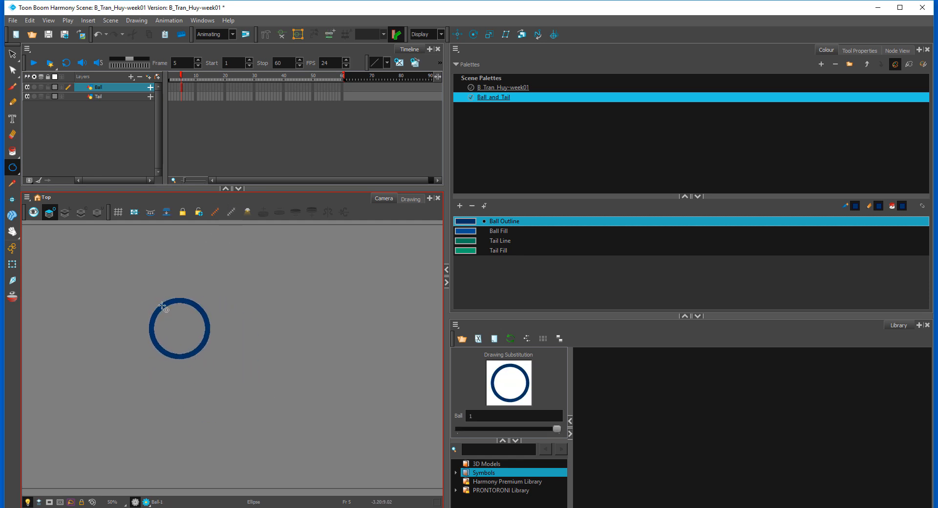
{"action": "left_click", "coordinate": [505, 232]}
{"action": "left_click", "coordinate": [12, 152]}
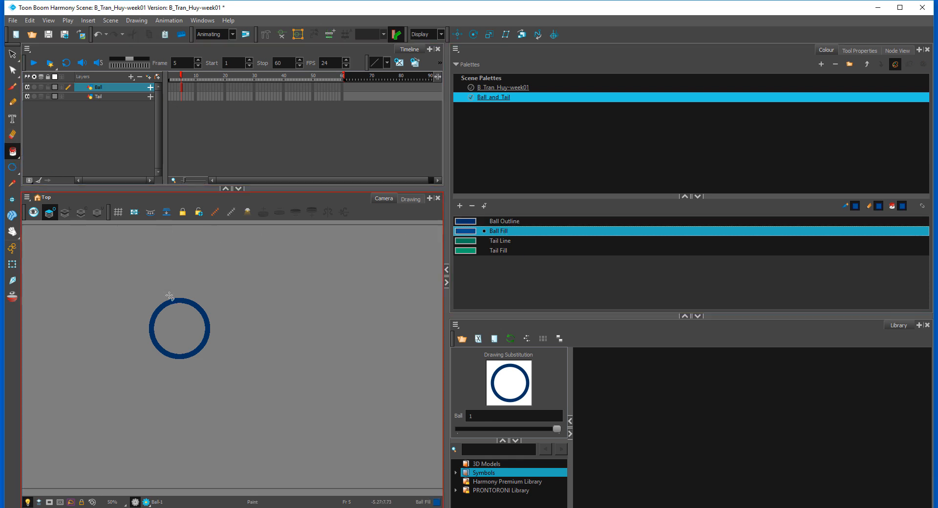
{"action": "left_click", "coordinate": [184, 331]}
{"action": "left_click", "coordinate": [513, 262]}
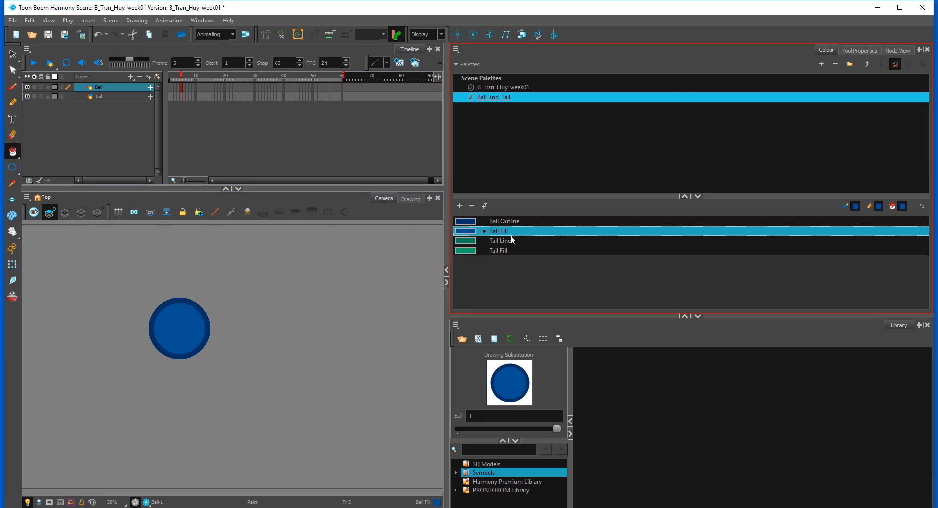
Step: Line up the Ball and Tail nodes at about the same height above the Composite node, leaving Tail selected
{"action": "left_click", "coordinate": [899, 50]}
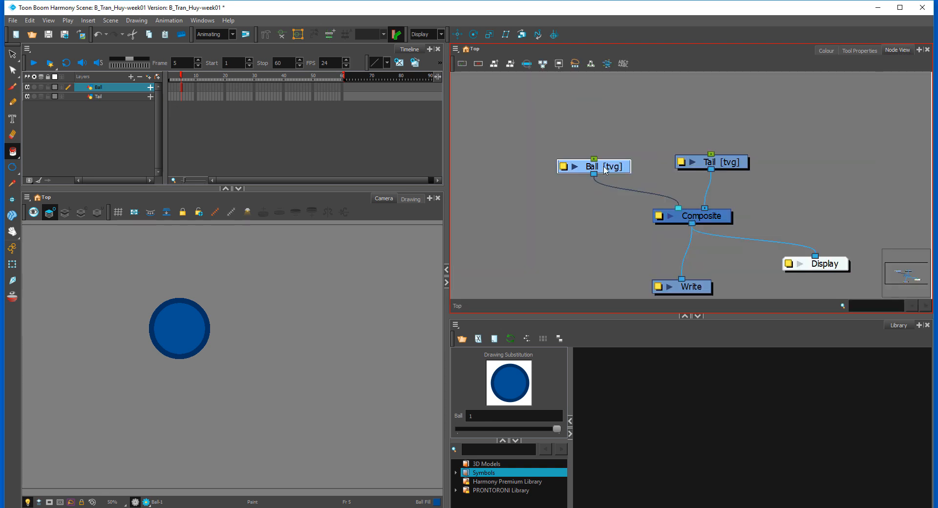
{"action": "left_click_drag", "start_coordinate": [605, 169], "coordinate": [590, 173]}
{"action": "left_click_drag", "start_coordinate": [713, 162], "coordinate": [712, 170]}
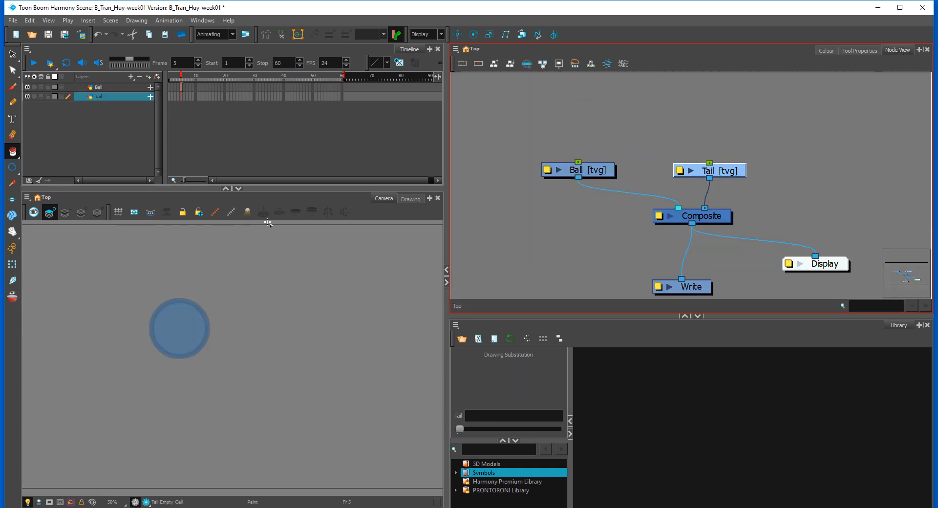
Step: Draw a long, thin rectangle on the Tail layer from the ball's lower right edge, using Tail Line and a smaller pencil size
{"action": "left_click", "coordinate": [16, 170]}
{"action": "left_click", "coordinate": [30, 177]}
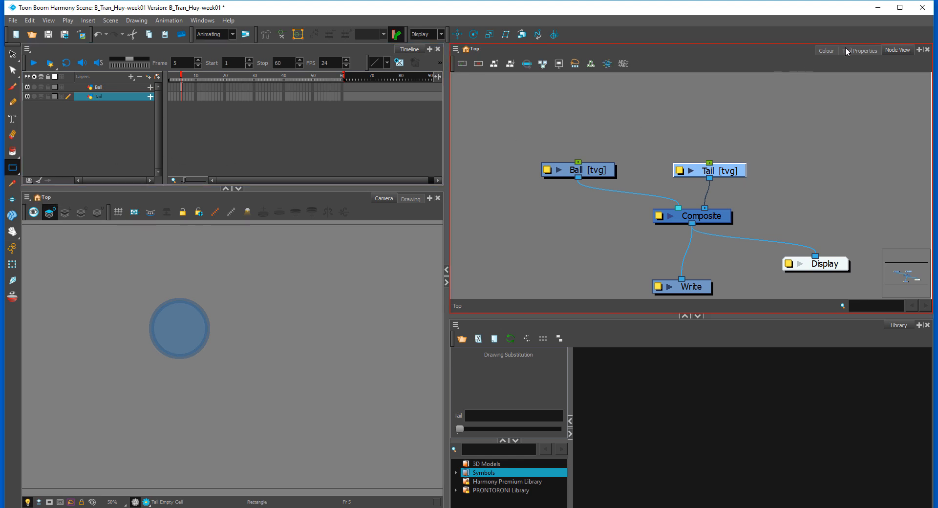
{"action": "left_click", "coordinate": [827, 50]}
{"action": "left_click", "coordinate": [500, 240]}
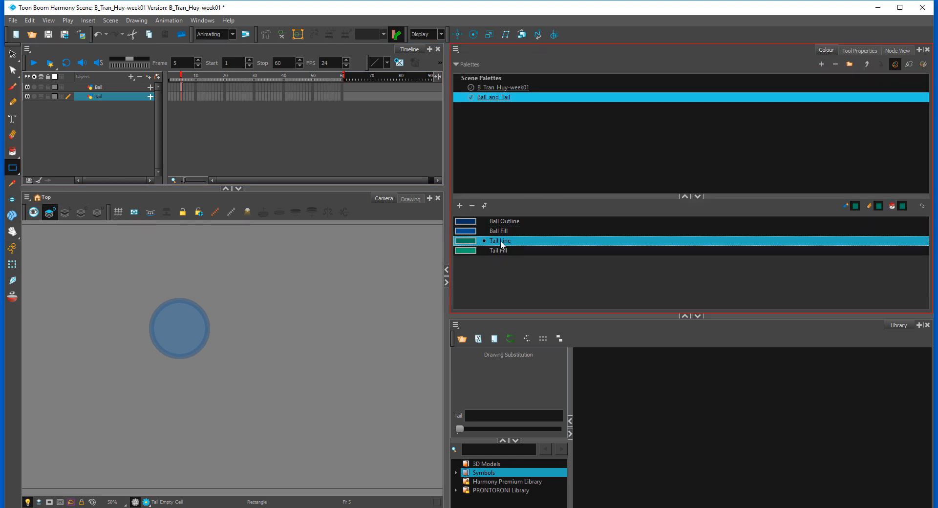
{"action": "left_click", "coordinate": [865, 51]}
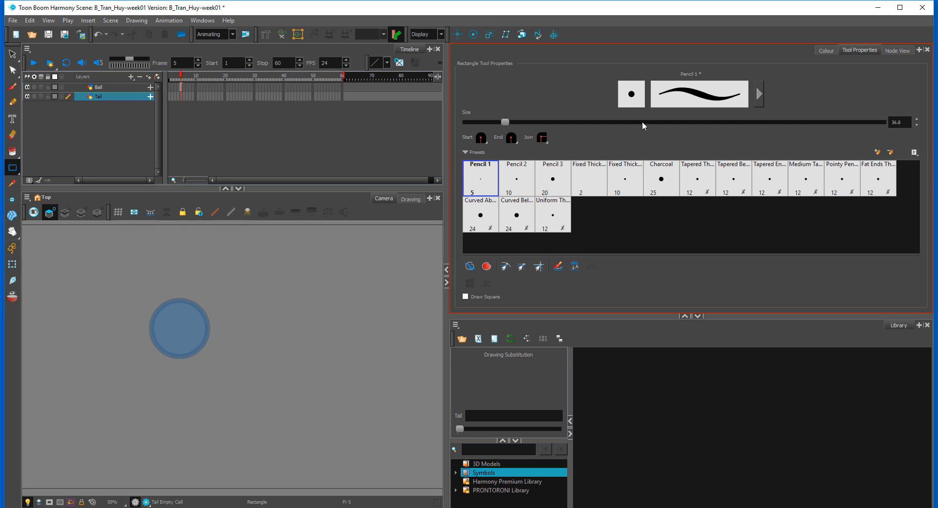
{"action": "left_click_drag", "start_coordinate": [501, 124], "coordinate": [487, 123]}
{"action": "mouse_move", "coordinate": [193, 338]}
{"action": "left_mouse_down"}
{"action": "mouse_move", "coordinate": [316, 354]}
{"action": "mouse_move", "coordinate": [294, 354]}
{"action": "left_mouse_up"}
Step: Paint the inside of the tail rectangle with the Tail Fill colour
{"action": "left_click", "coordinate": [827, 50]}
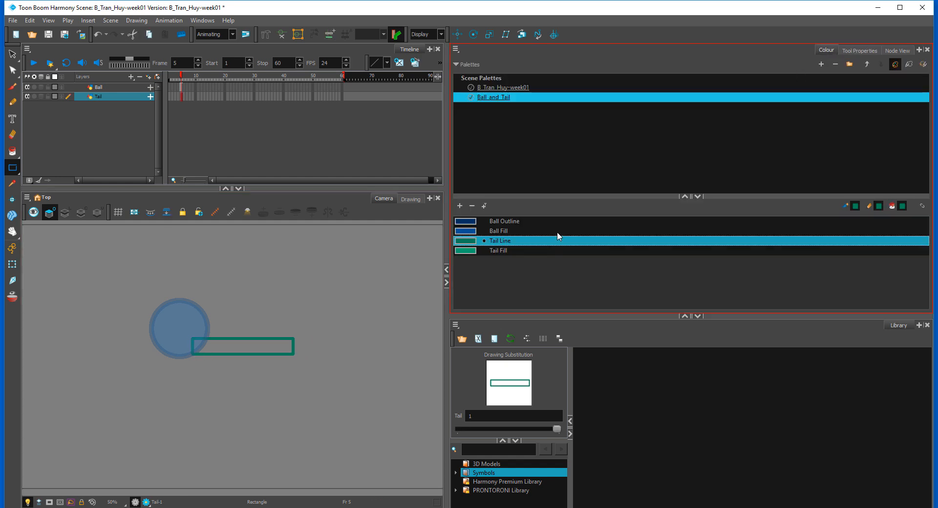
{"action": "left_click", "coordinate": [500, 251]}
{"action": "key", "text": "alt+i"}
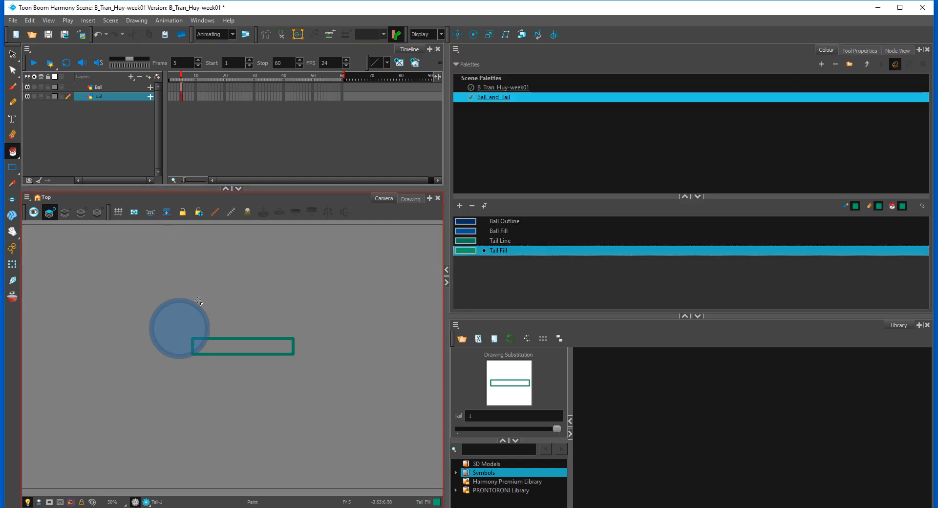
{"action": "left_click", "coordinate": [254, 349]}
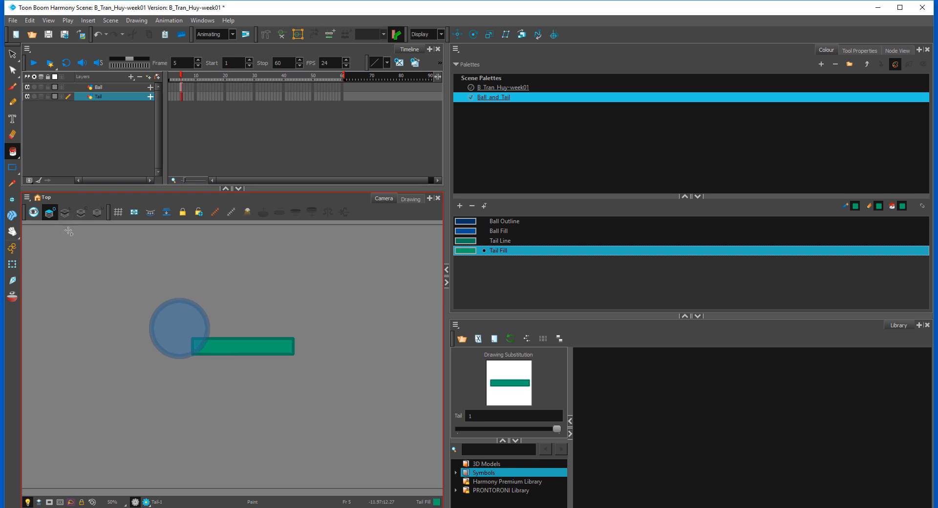
Step: Cut the tail artwork from the first of the four art layers and paste it into the second, working in the Drawing view
{"action": "left_click", "coordinate": [12, 53]}
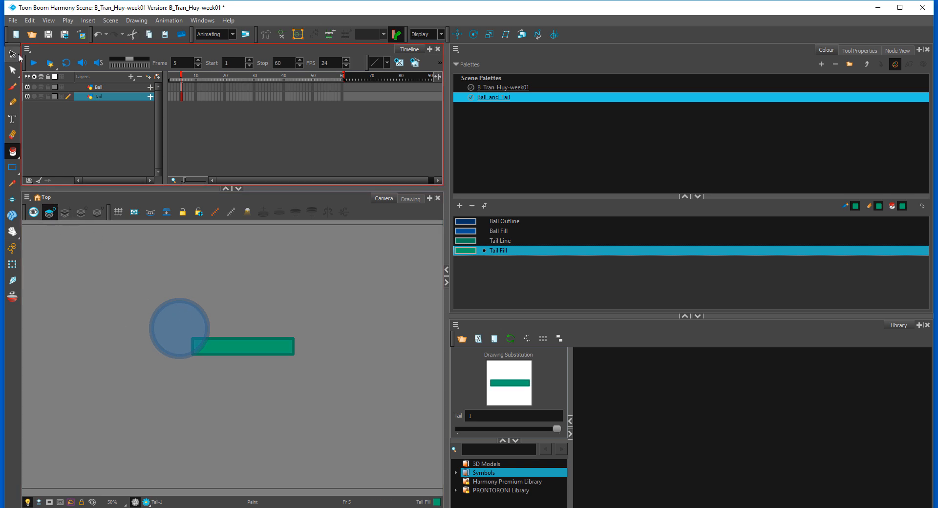
{"action": "mouse_move", "coordinate": [337, 319]}
{"action": "left_mouse_down"}
{"action": "mouse_move", "coordinate": [289, 376]}
{"action": "mouse_move", "coordinate": [314, 308]}
{"action": "left_mouse_up"}
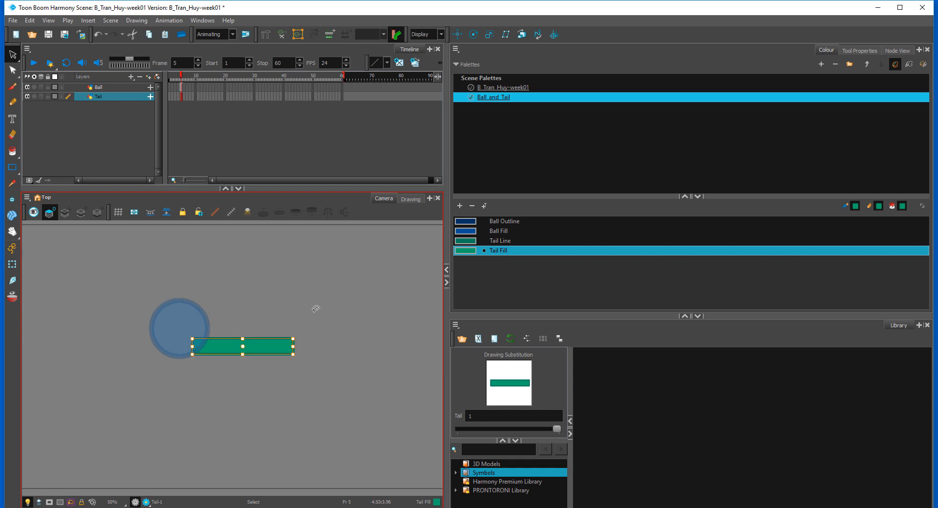
{"action": "left_click", "coordinate": [411, 199]}
{"action": "mouse_move", "coordinate": [401, 313]}
{"action": "left_mouse_down"}
{"action": "mouse_move", "coordinate": [222, 308]}
{"action": "mouse_move", "coordinate": [327, 321]}
{"action": "left_mouse_up"}
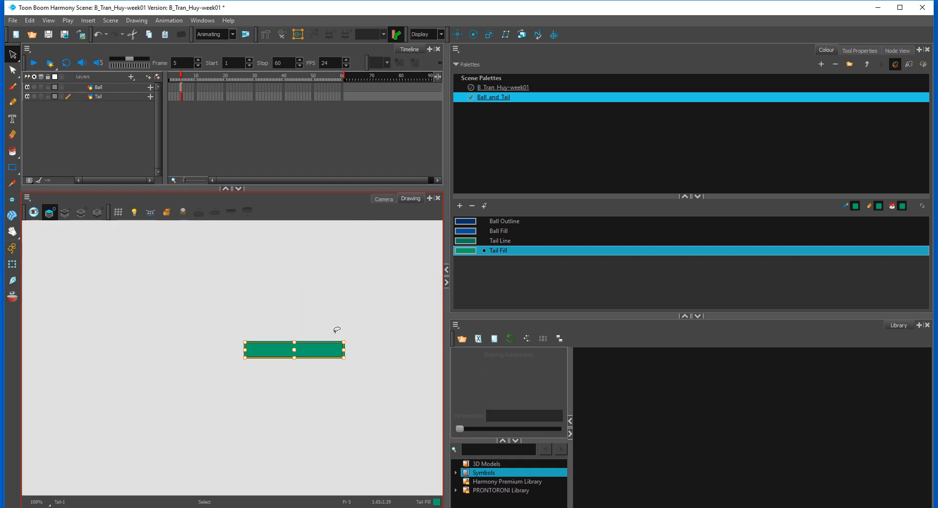
{"action": "key", "text": "Delete"}
{"action": "left_click", "coordinate": [66, 212]}
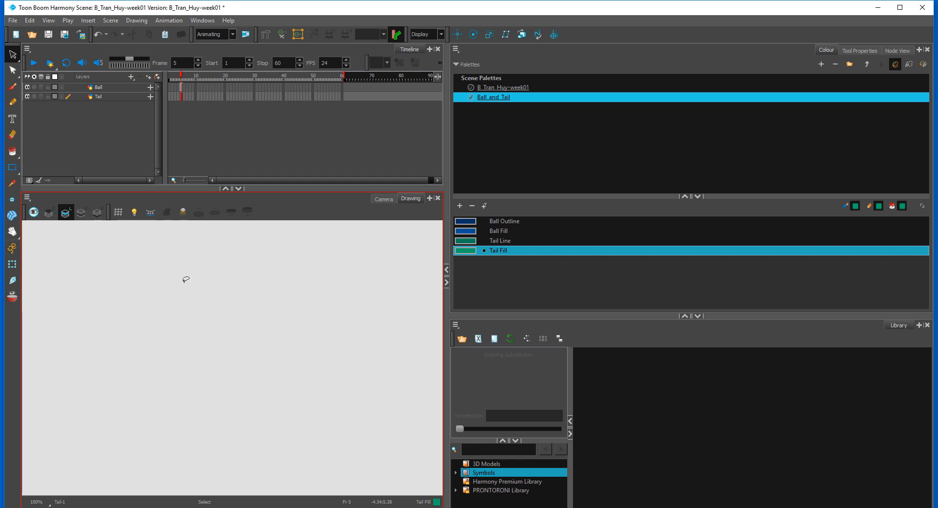
{"action": "key", "text": "ctrl+v"}
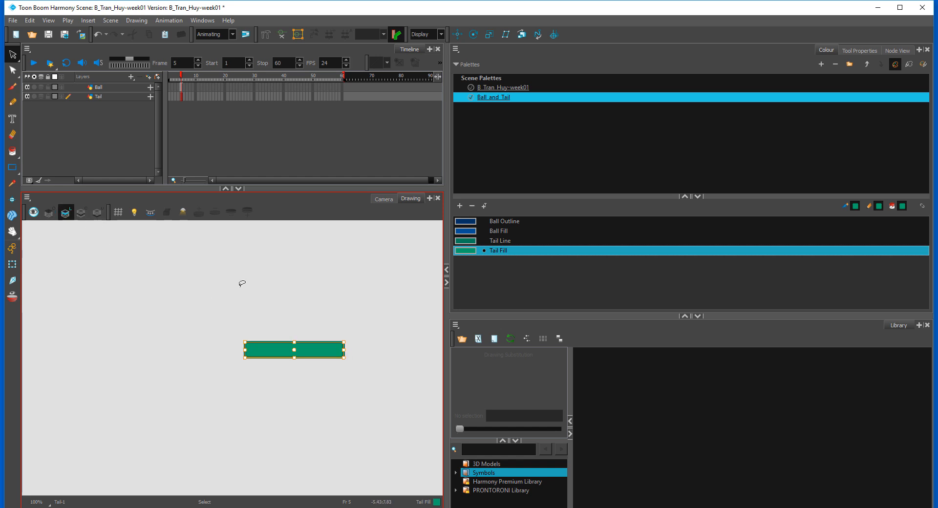
{"action": "left_click", "coordinate": [355, 302]}
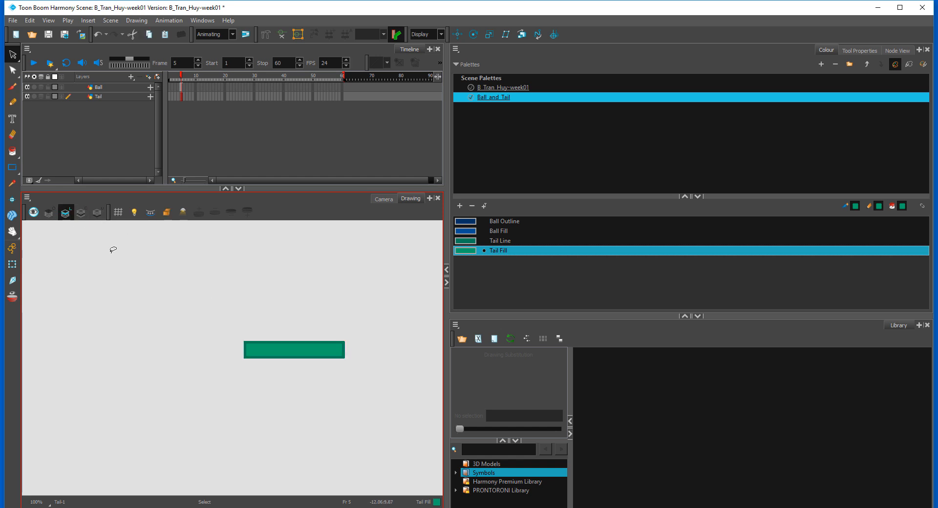
{"action": "left_click", "coordinate": [389, 200]}
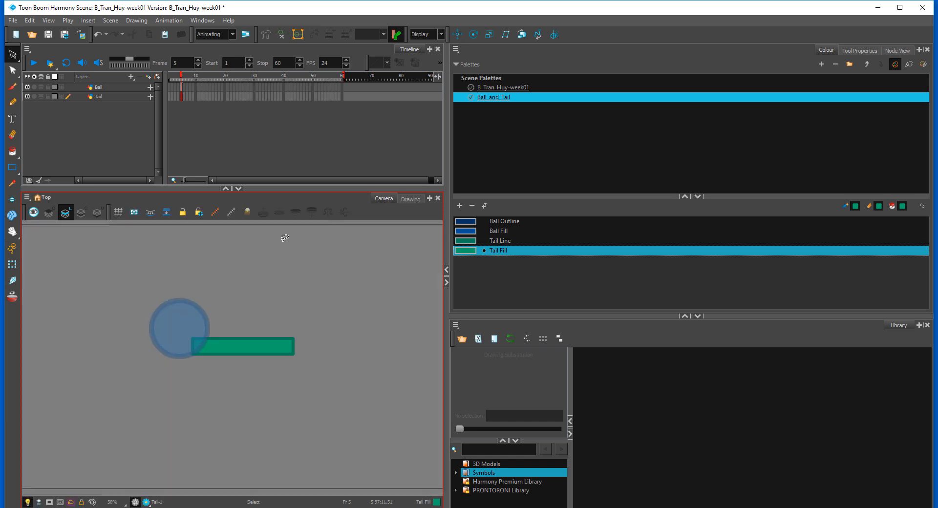
Step: Move the ball artwork from the first art layer to the second by cutting and pasting it in the Drawing view
{"action": "left_click", "coordinate": [13, 264]}
{"action": "left_click", "coordinate": [180, 317]}
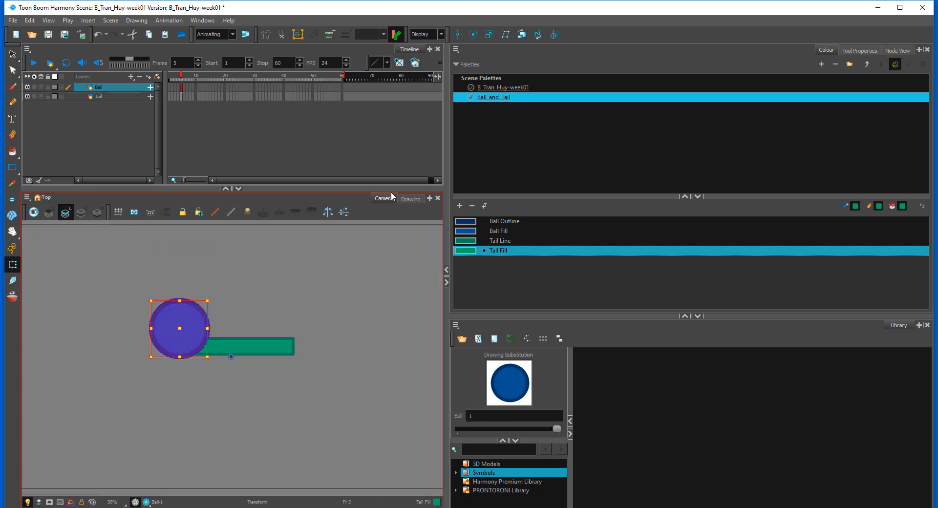
{"action": "left_click", "coordinate": [410, 199]}
{"action": "left_click", "coordinate": [49, 212]}
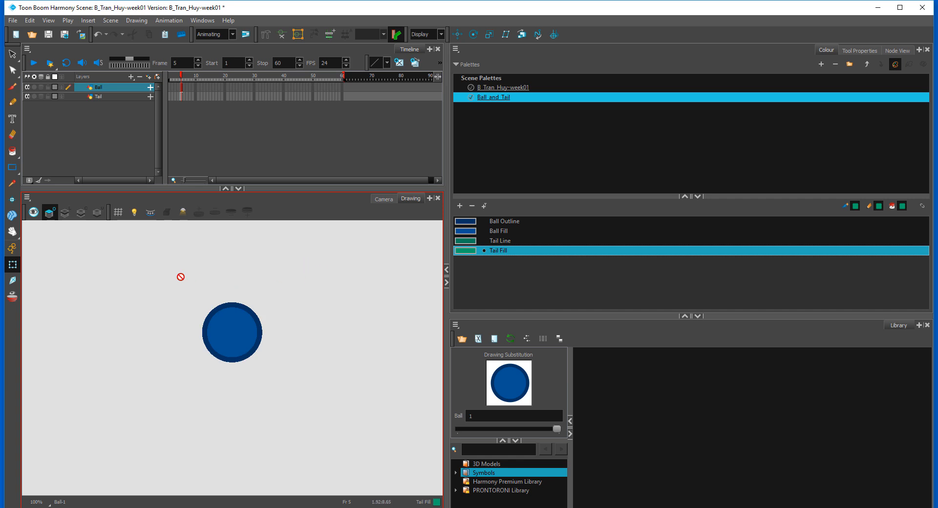
{"action": "left_click", "coordinate": [45, 156]}
{"action": "left_click", "coordinate": [12, 54]}
{"action": "left_click_drag", "start_coordinate": [344, 271], "coordinate": [264, 274]}
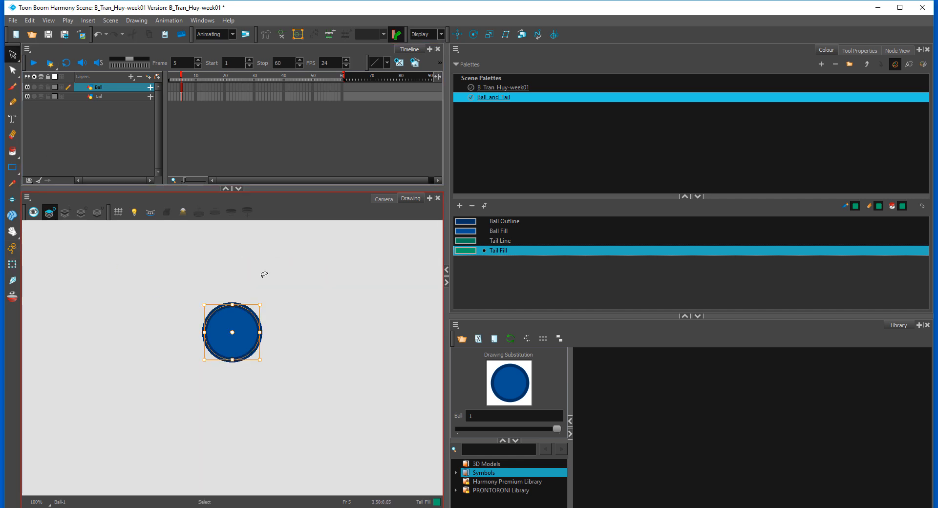
{"action": "key", "text": "Delete"}
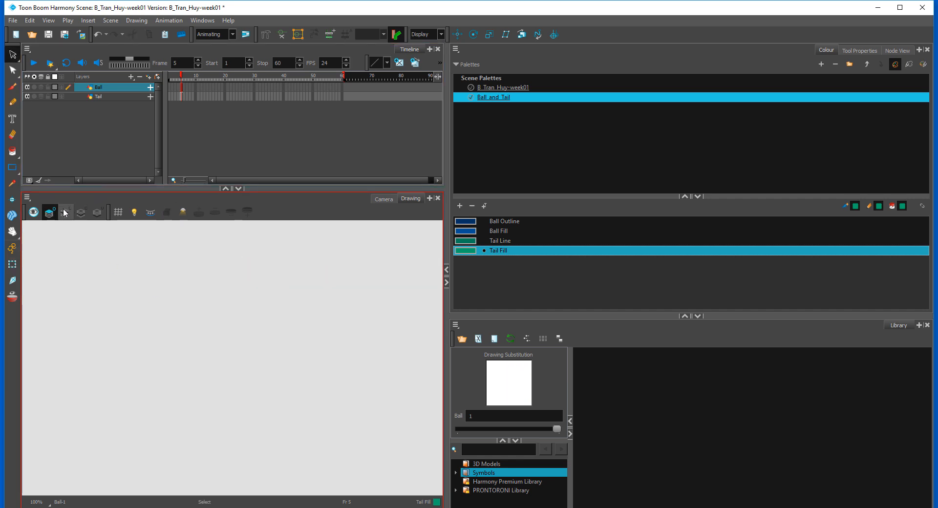
{"action": "left_click", "coordinate": [65, 212]}
{"action": "key", "text": "ctrl+z"}
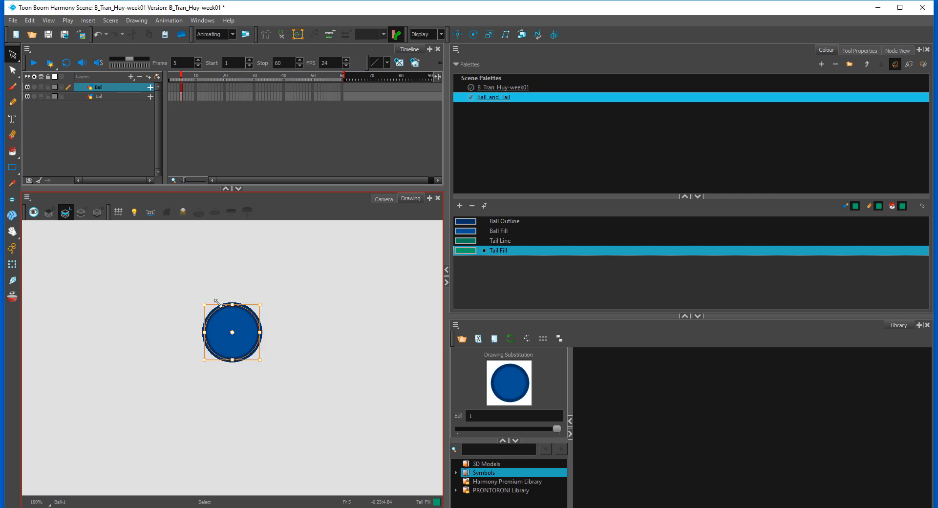
{"action": "left_click", "coordinate": [386, 230]}
{"action": "left_click", "coordinate": [384, 199]}
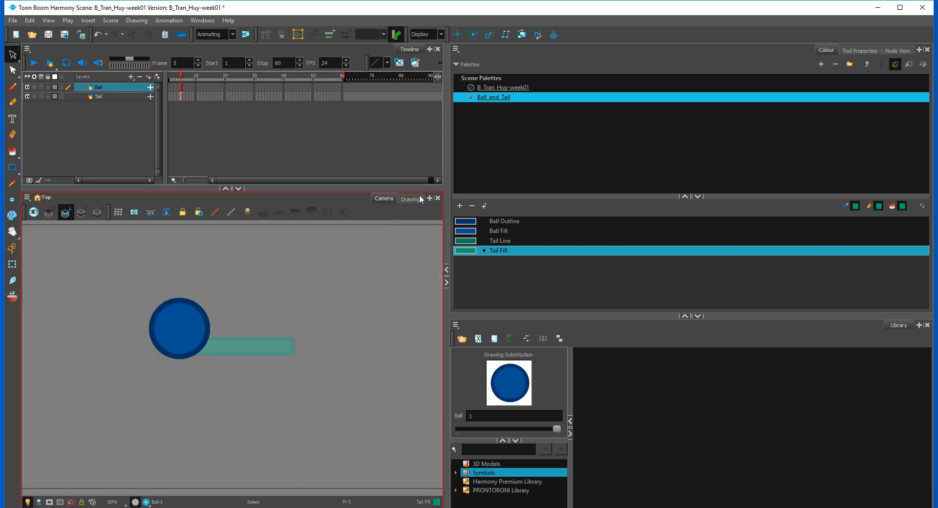
Step: Thin the ball's outline by lowering its pencil line's maximum size to 26.8
{"action": "left_click", "coordinate": [861, 51]}
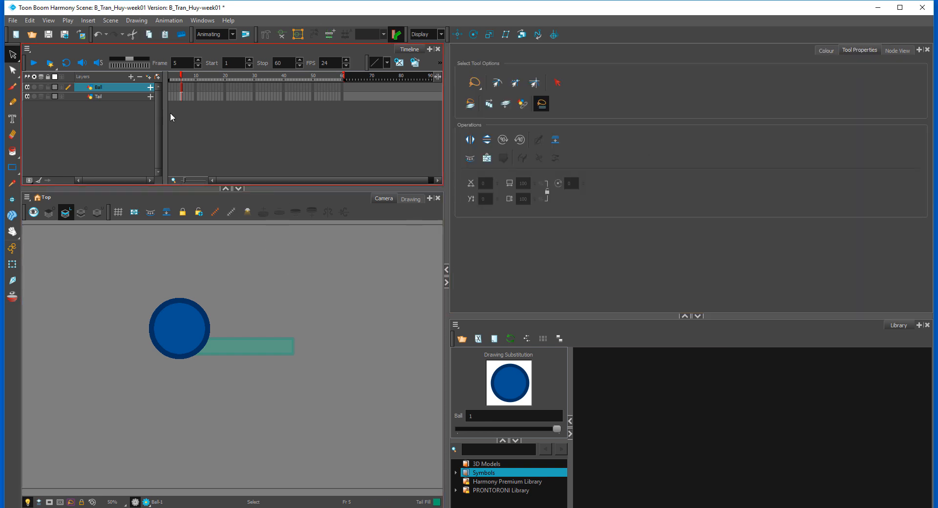
{"action": "left_click", "coordinate": [174, 343]}
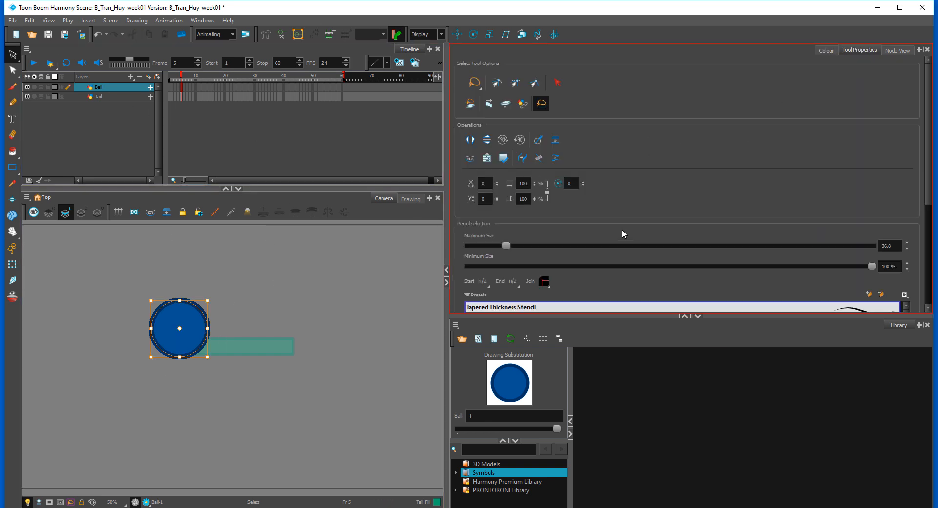
{"action": "left_click_drag", "start_coordinate": [503, 246], "coordinate": [501, 245]}
{"action": "left_click", "coordinate": [292, 305]}
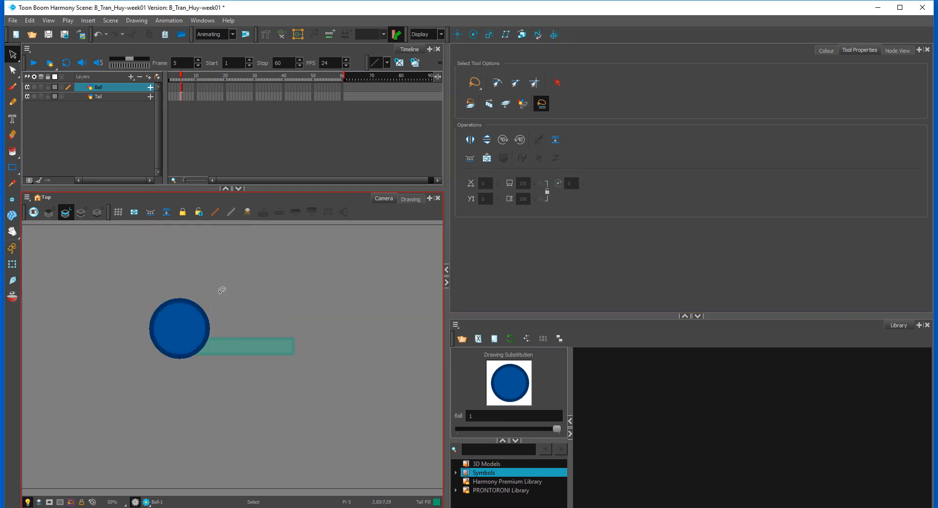
{"action": "left_click", "coordinate": [158, 350]}
{"action": "left_click_drag", "start_coordinate": [501, 246], "coordinate": [497, 246]}
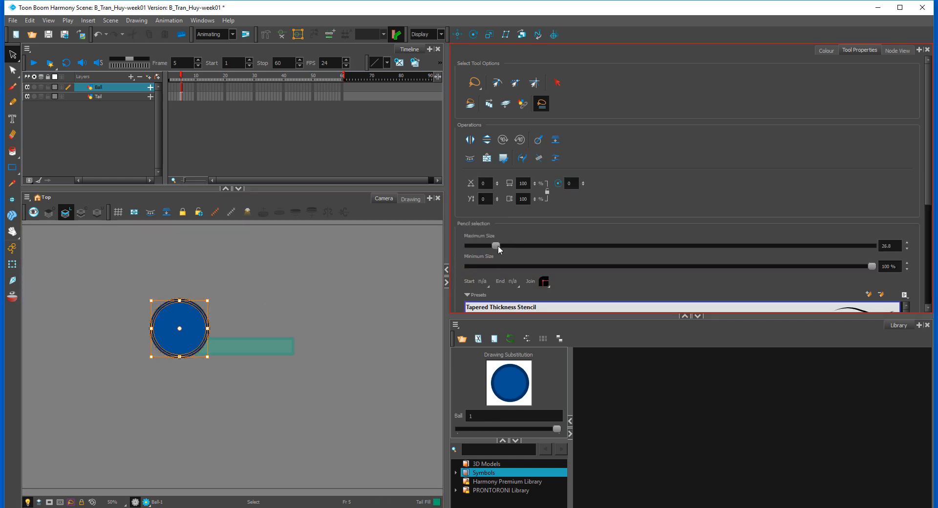
{"action": "left_click", "coordinate": [306, 312]}
Step: Round the tail's end at the ball with the Contour Editor, adding contour points on its upper and lower edges
{"action": "left_click", "coordinate": [12, 265]}
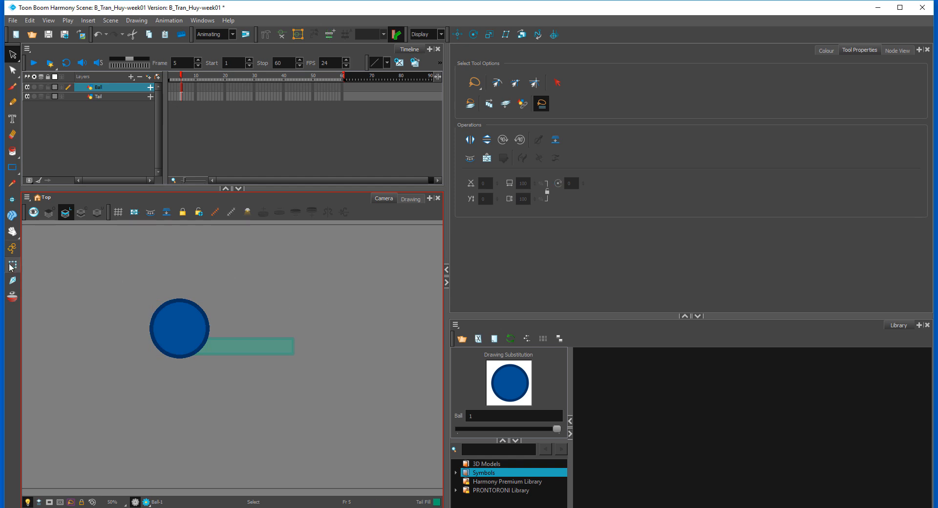
{"action": "left_click", "coordinate": [263, 336]}
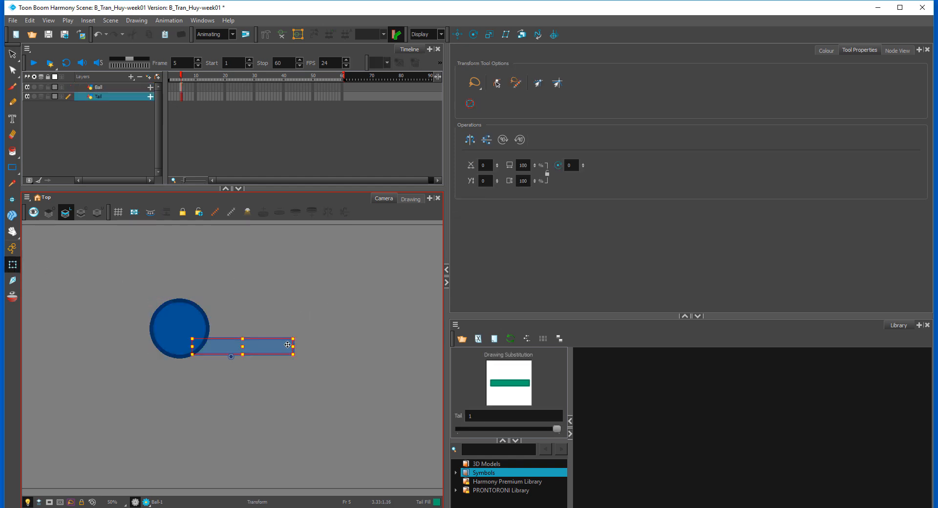
{"action": "left_click", "coordinate": [12, 70]}
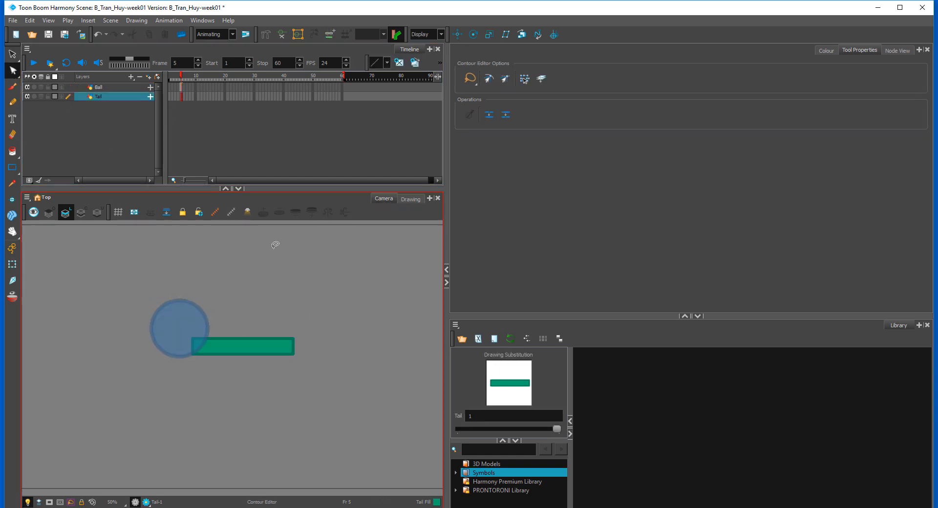
{"action": "scroll", "coordinate": [279, 284], "scroll_direction": "up", "scroll_amount": 2}
{"action": "scroll", "coordinate": [169, 296], "scroll_direction": "up", "scroll_amount": 1}
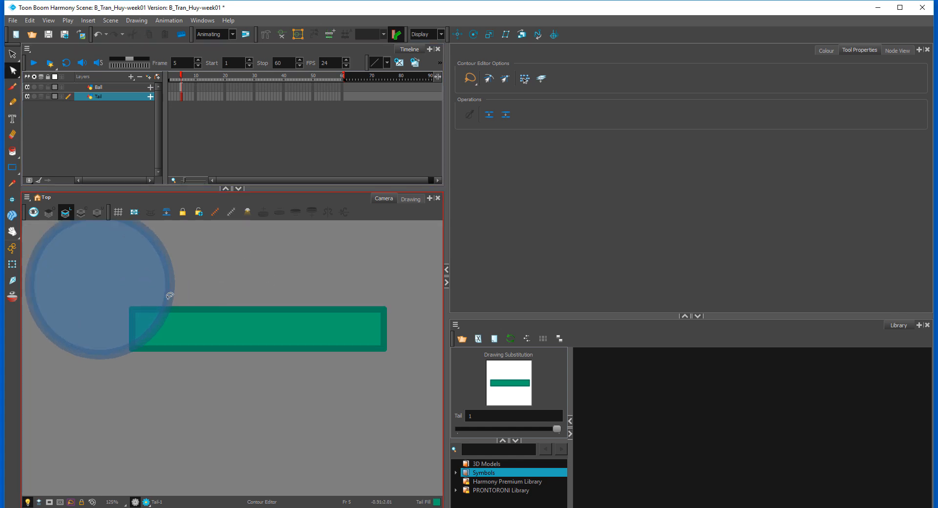
{"action": "left_click", "coordinate": [135, 312]}
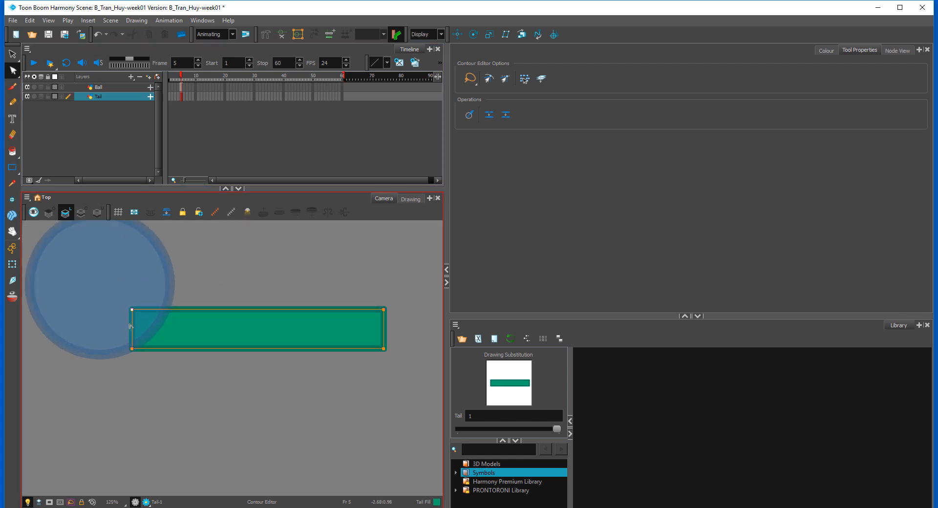
{"action": "left_click", "coordinate": [160, 310], "text": "ctrl"}
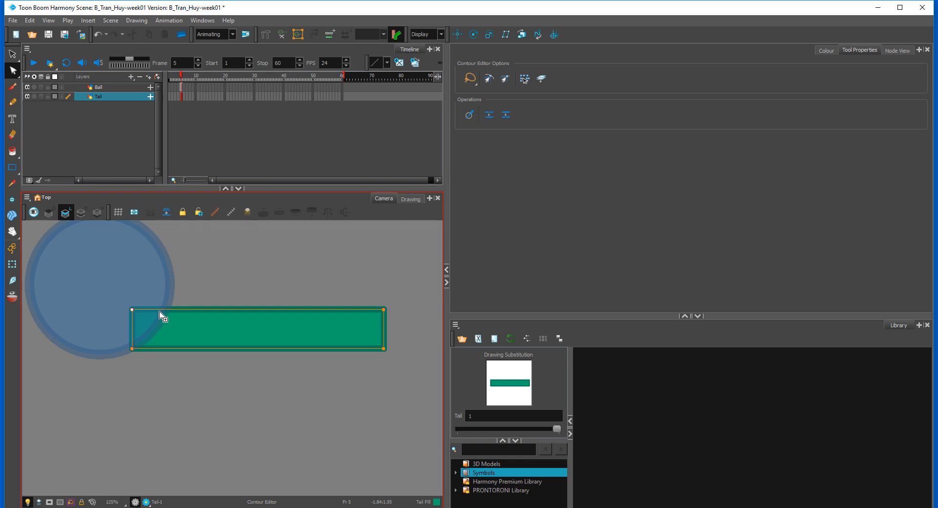
{"action": "left_click", "coordinate": [159, 349], "text": "ctrl"}
{"action": "mouse_move", "coordinate": [133, 313]}
{"action": "left_mouse_down"}
{"action": "mouse_move", "coordinate": [129, 346]}
{"action": "mouse_move", "coordinate": [129, 324]}
{"action": "mouse_move", "coordinate": [141, 352]}
{"action": "mouse_move", "coordinate": [126, 309]}
{"action": "mouse_move", "coordinate": [138, 345]}
{"action": "mouse_move", "coordinate": [134, 329]}
{"action": "left_mouse_up"}
{"action": "left_click_drag", "start_coordinate": [134, 328], "coordinate": [134, 348]}
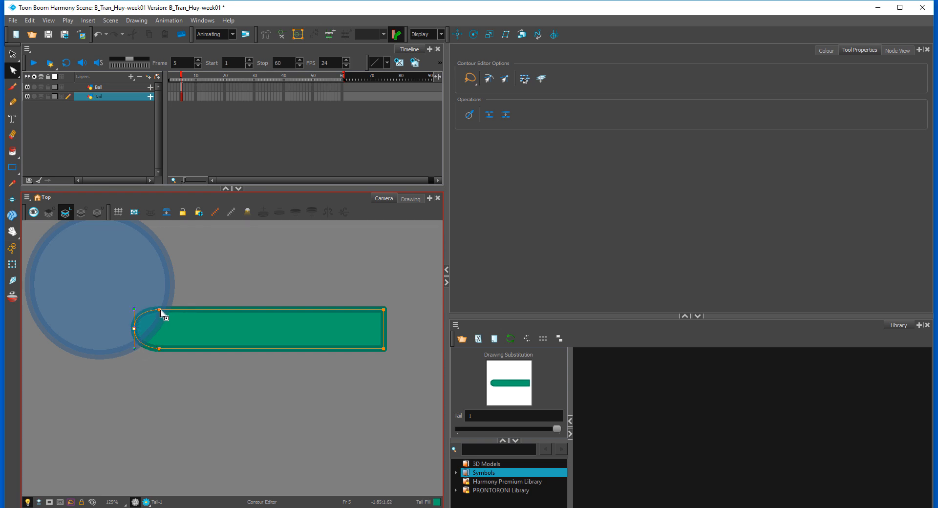
Step: Narrow the tail's rounded end by moving its upper and lower contour points inward
{"action": "left_click_drag", "start_coordinate": [160, 310], "coordinate": [161, 315]}
{"action": "left_click_drag", "start_coordinate": [160, 349], "coordinate": [159, 316]}
{"action": "left_click", "coordinate": [175, 297]}
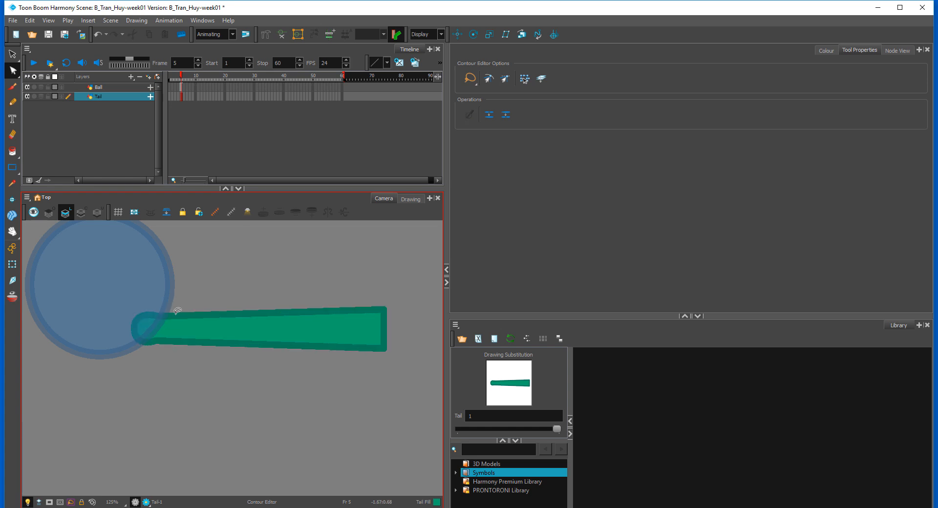
Step: Add a contour point midway along the tail's upper and lower edges, pull both outward and smooth them into a bulge
{"action": "left_click", "coordinate": [250, 314]}
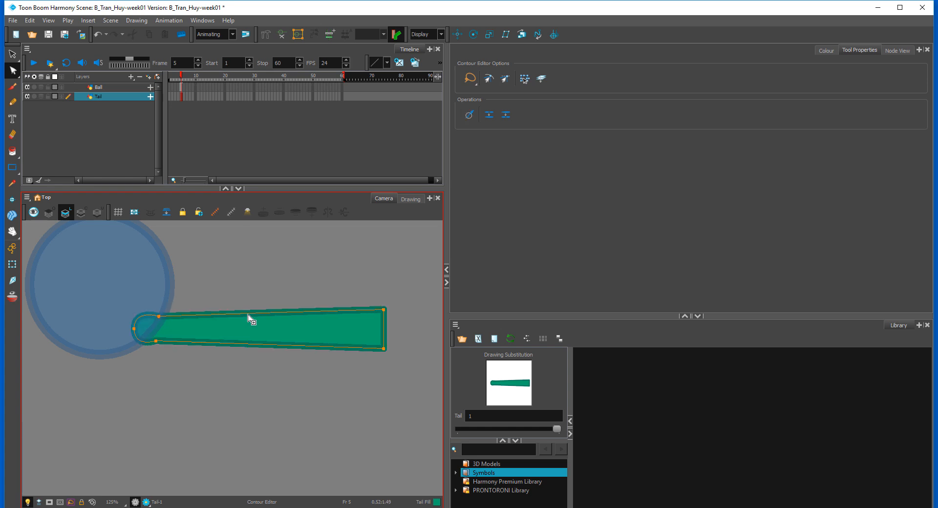
{"action": "left_click_drag", "start_coordinate": [250, 314], "coordinate": [242, 305]}
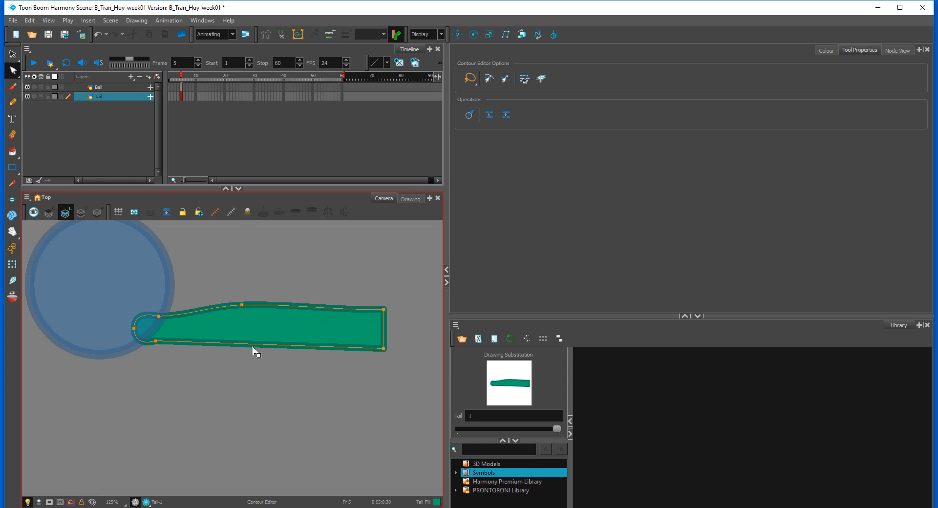
{"action": "mouse_move", "coordinate": [249, 348]}
{"action": "left_mouse_down"}
{"action": "mouse_move", "coordinate": [241, 367]}
{"action": "mouse_move", "coordinate": [249, 363]}
{"action": "left_mouse_up"}
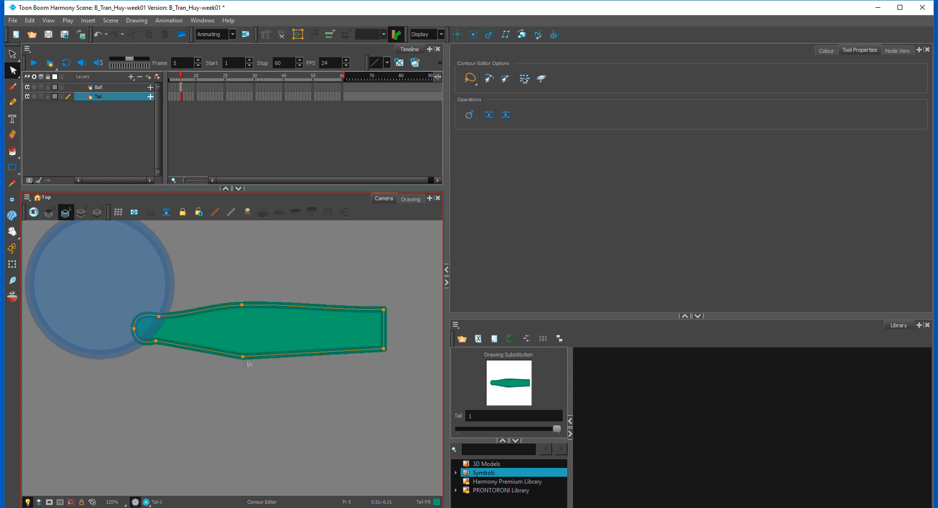
{"action": "left_click", "coordinate": [243, 357]}
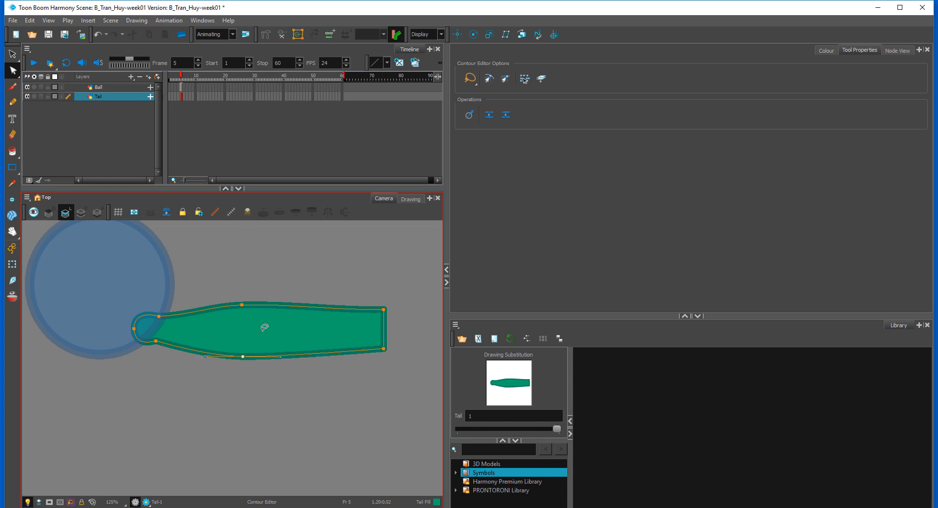
{"action": "left_click", "coordinate": [243, 305]}
{"action": "left_click_drag", "start_coordinate": [244, 306], "coordinate": [243, 304]}
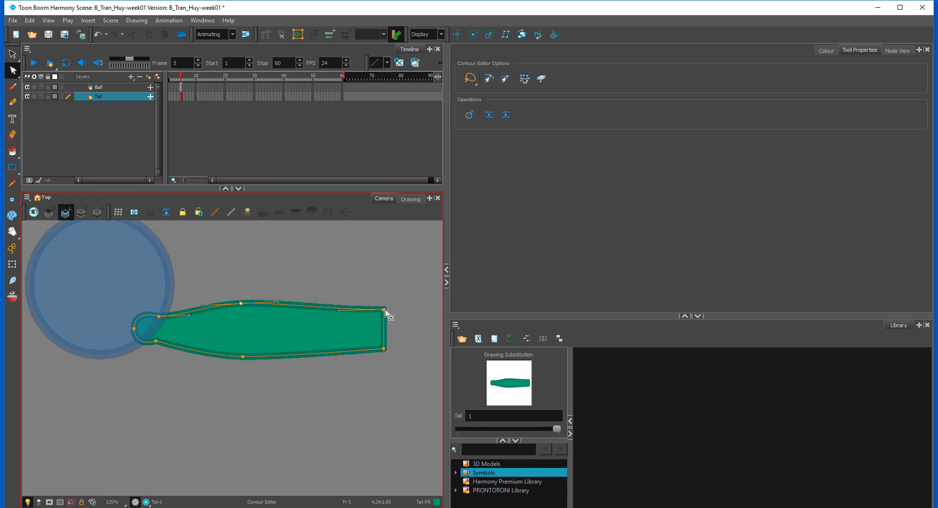
Step: Turn the tail's square far end into a pointed tip by moving one corner outward and deleting the other
{"action": "left_click_drag", "start_coordinate": [385, 310], "coordinate": [413, 343]}
{"action": "key", "text": "Delete"}
{"action": "left_click", "coordinate": [413, 354]}
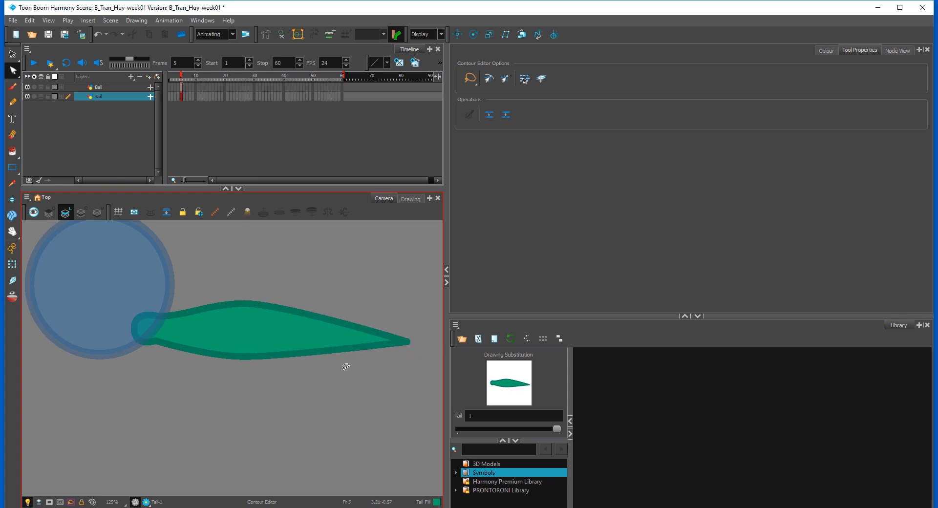
Step: Add thickness control points to the tail outline with the Pencil Editor at the middle, near the tip, at the tip and at the base
{"action": "key", "text": "1"}
{"action": "key", "text": "1"}
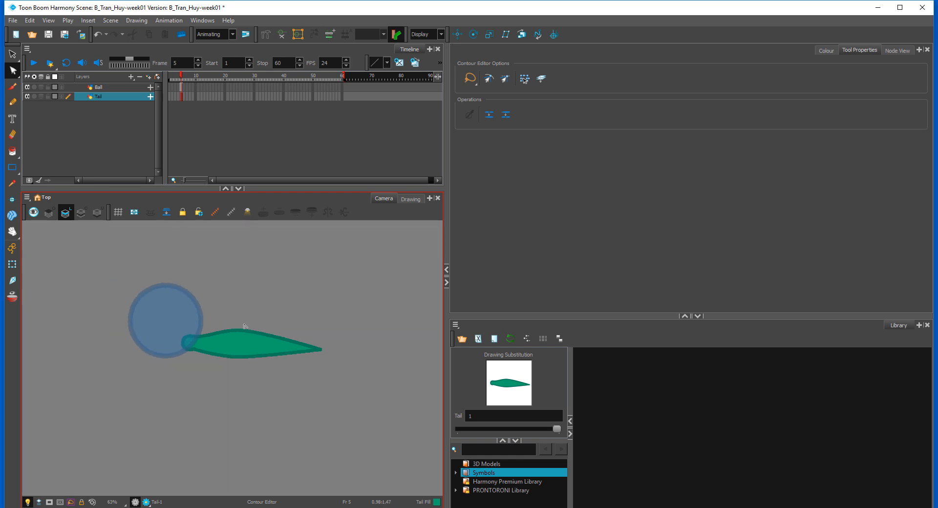
{"action": "key", "text": "2"}
{"action": "key", "text": "2"}
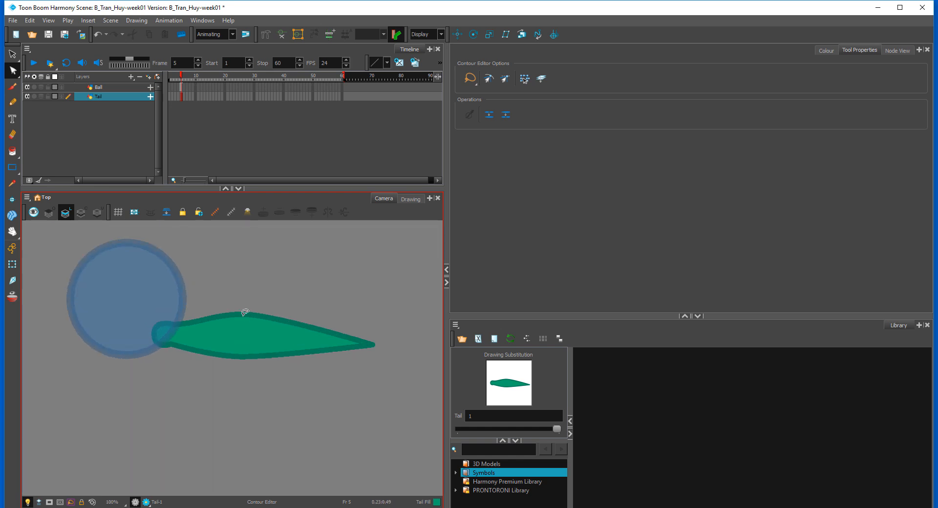
{"action": "left_click", "coordinate": [13, 71]}
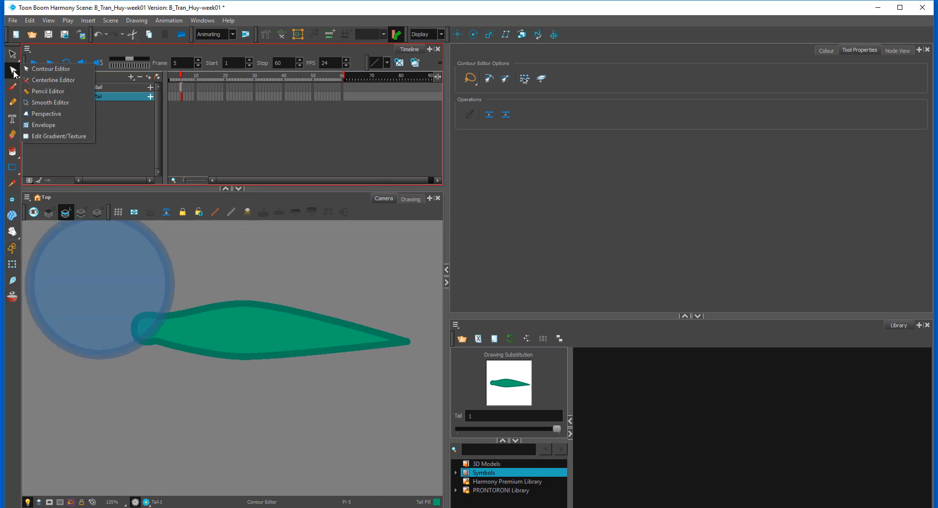
{"action": "left_click", "coordinate": [47, 91]}
{"action": "mouse_move", "coordinate": [402, 285]}
{"action": "left_mouse_down"}
{"action": "mouse_move", "coordinate": [410, 383]}
{"action": "mouse_move", "coordinate": [285, 284]}
{"action": "left_mouse_up"}
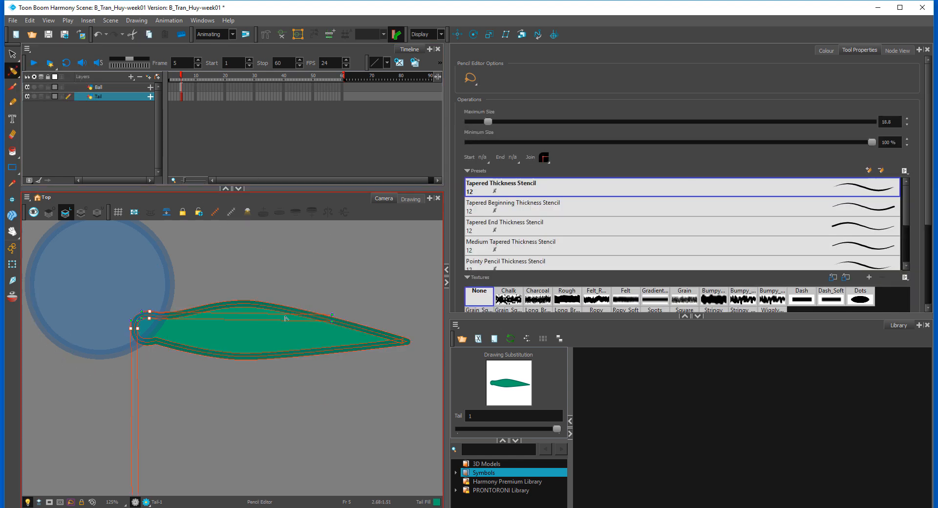
{"action": "left_click", "coordinate": [246, 304]}
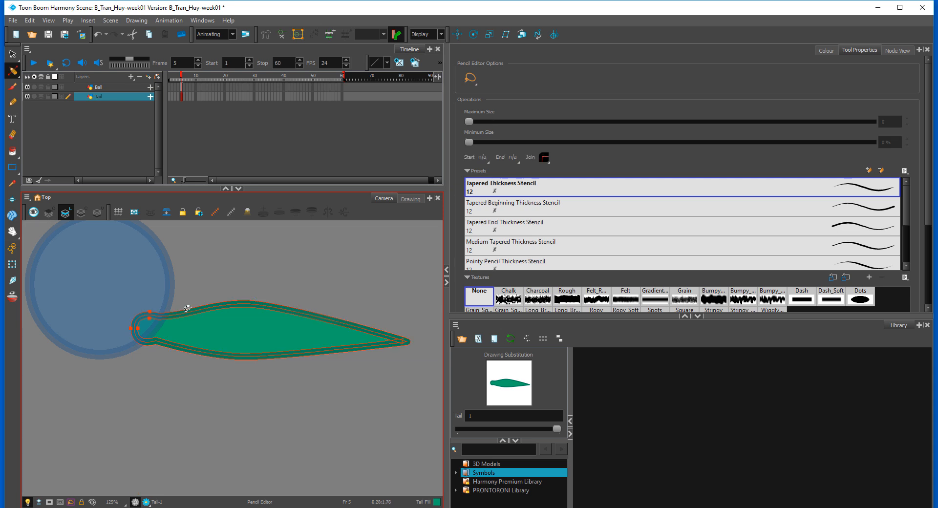
{"action": "left_click", "coordinate": [242, 303]}
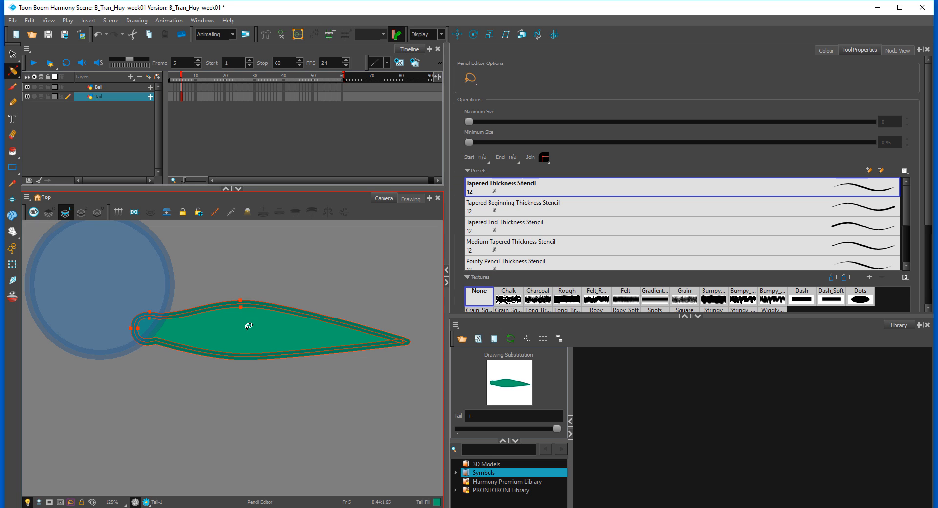
{"action": "left_click", "coordinate": [240, 360]}
{"action": "left_click", "coordinate": [405, 344]}
{"action": "left_click", "coordinate": [366, 330]}
{"action": "left_click", "coordinate": [367, 347]}
{"action": "left_click", "coordinate": [149, 345]}
{"action": "left_click_drag", "start_coordinate": [105, 318], "coordinate": [159, 360]}
{"action": "left_click", "coordinate": [264, 250]}
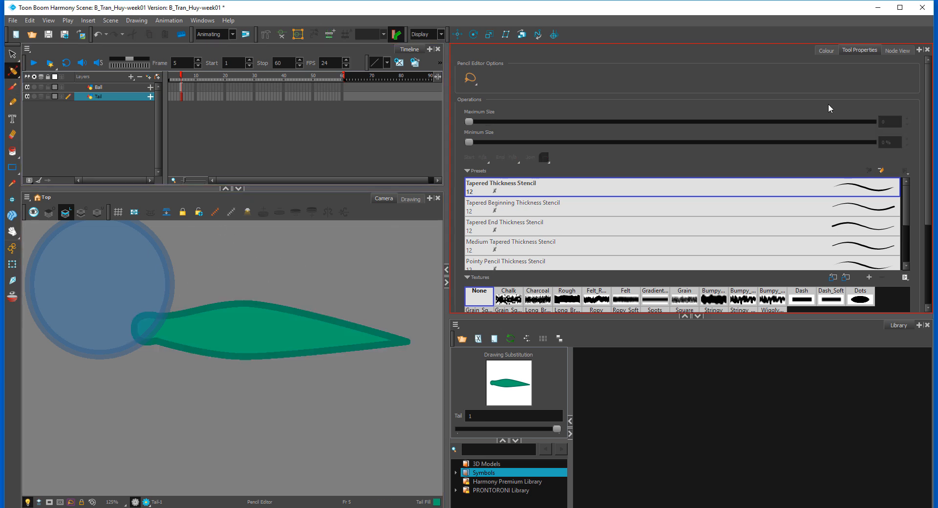
Step: Vary the tail outline's thickness, thinning it at the ball end and the tip and thickening it along the upper and lower middle
{"action": "left_click_drag", "start_coordinate": [80, 337], "coordinate": [188, 363]}
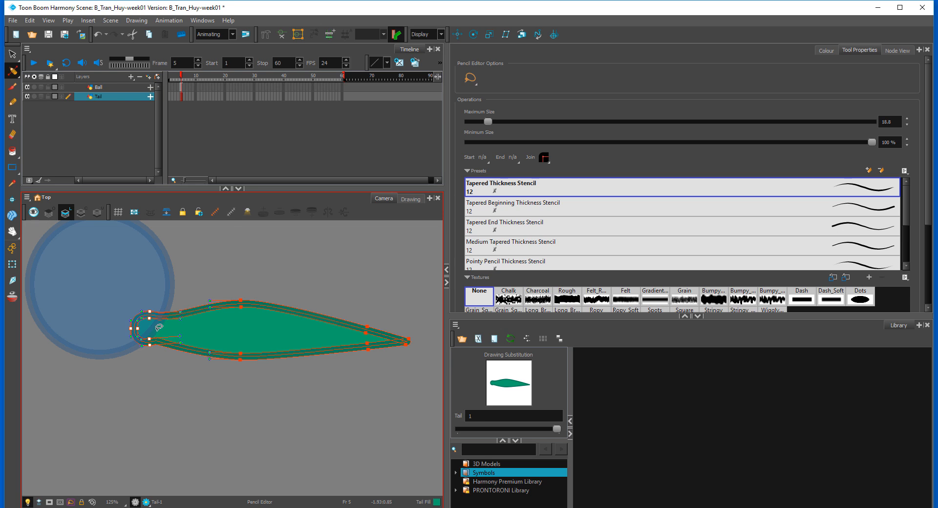
{"action": "key", "text": "Down"}
{"action": "mouse_move", "coordinate": [252, 283]}
{"action": "left_mouse_down"}
{"action": "mouse_move", "coordinate": [269, 321]}
{"action": "mouse_move", "coordinate": [280, 303]}
{"action": "left_mouse_up"}
{"action": "key", "text": "Up"}
{"action": "mouse_move", "coordinate": [269, 395]}
{"action": "left_mouse_down"}
{"action": "mouse_move", "coordinate": [225, 331]}
{"action": "mouse_move", "coordinate": [254, 385]}
{"action": "left_mouse_up"}
{"action": "key", "text": "Up"}
{"action": "left_click_drag", "start_coordinate": [421, 299], "coordinate": [448, 313]}
{"action": "key", "text": "Down"}
{"action": "key", "text": "Down"}
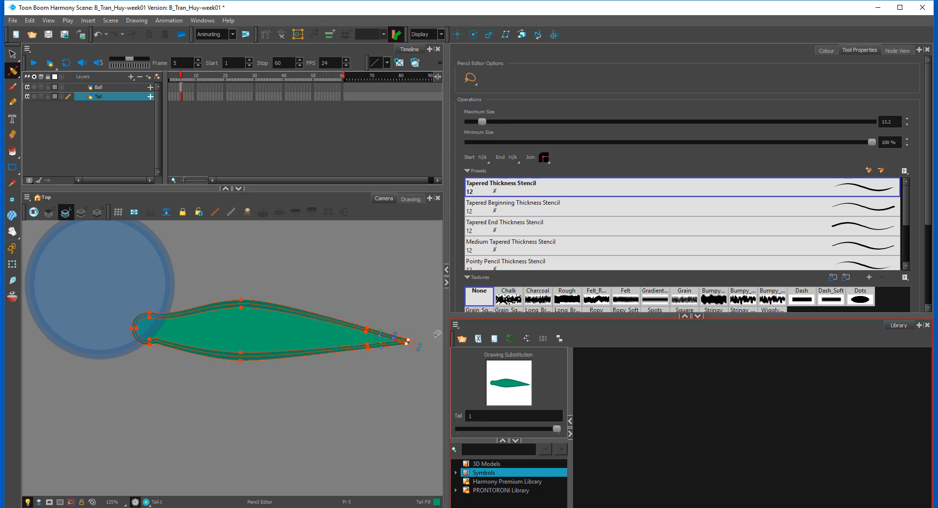
Step: Add a parent peg to the Tail drawing node and another to the Ball drawing node in the Node View
{"action": "left_click", "coordinate": [12, 265]}
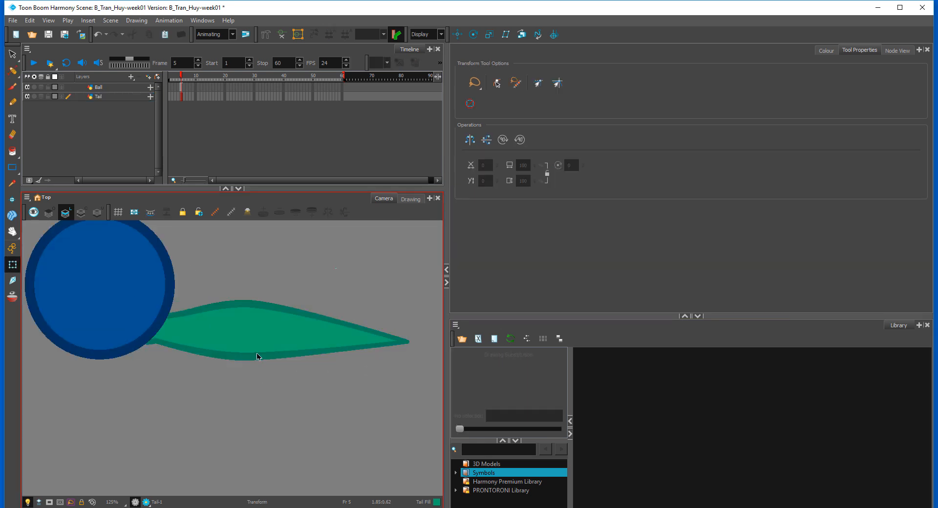
{"action": "left_click", "coordinate": [287, 338]}
{"action": "key", "text": "2"}
{"action": "key", "text": "2"}
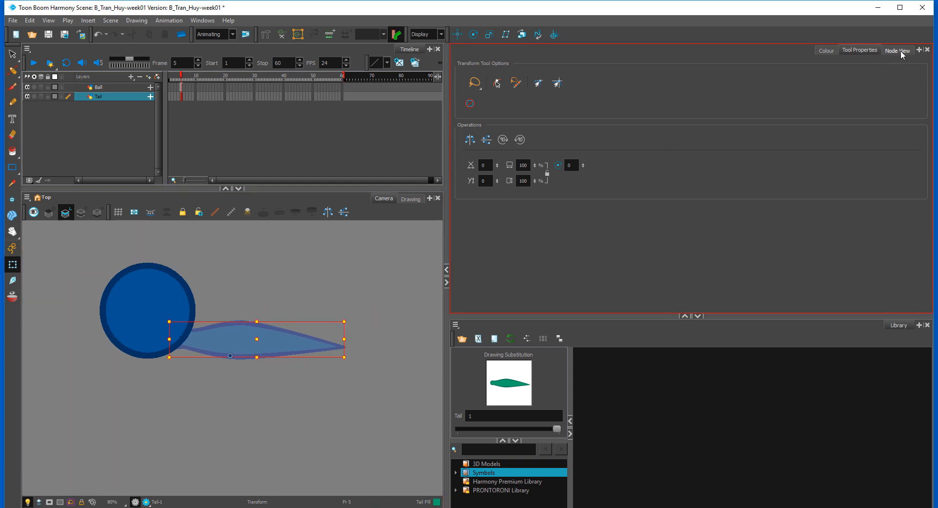
{"action": "left_click", "coordinate": [901, 50]}
{"action": "left_click_drag", "start_coordinate": [599, 227], "coordinate": [572, 220]}
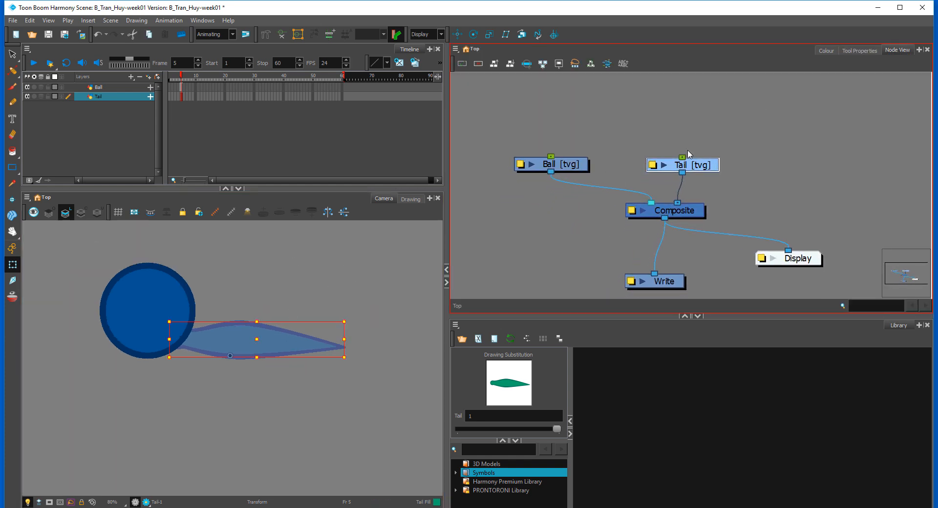
{"action": "left_click", "coordinate": [734, 142]}
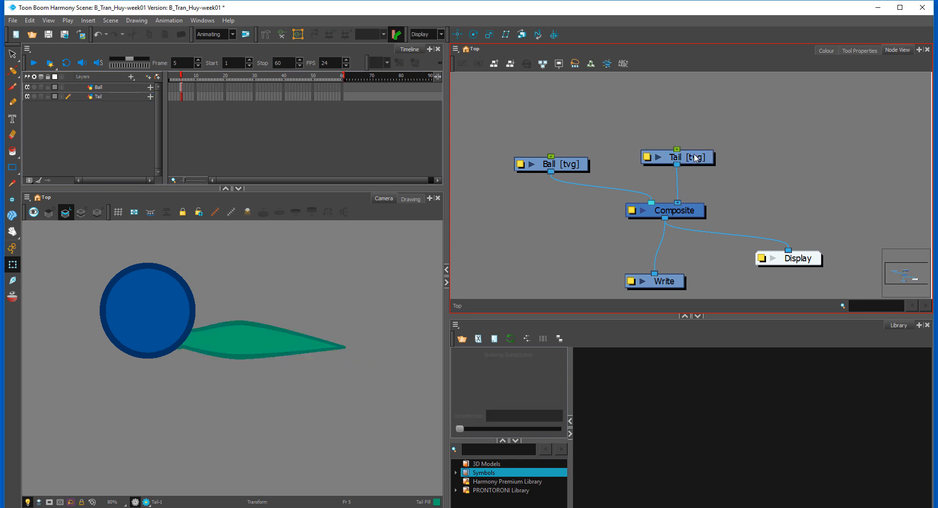
{"action": "left_click_drag", "start_coordinate": [686, 160], "coordinate": [703, 160]}
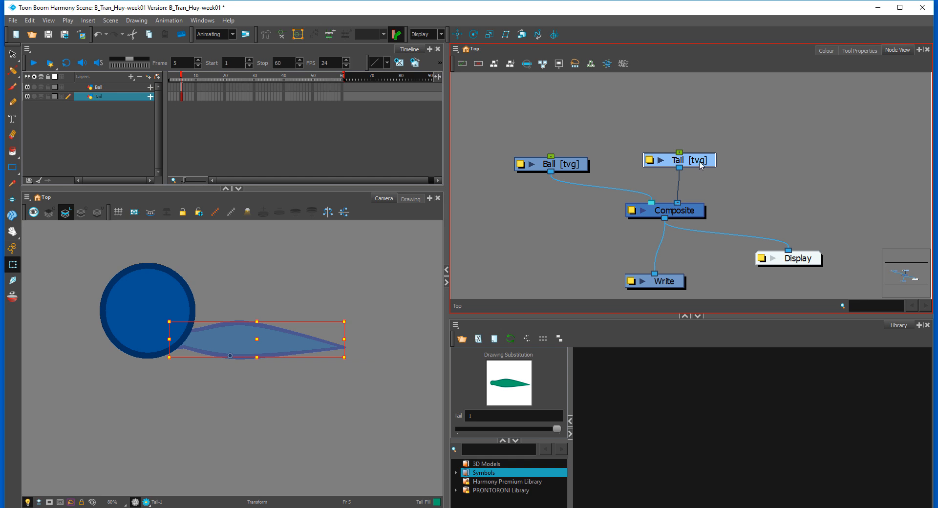
{"action": "key", "text": "ctrl+p"}
{"action": "left_click", "coordinate": [569, 168]}
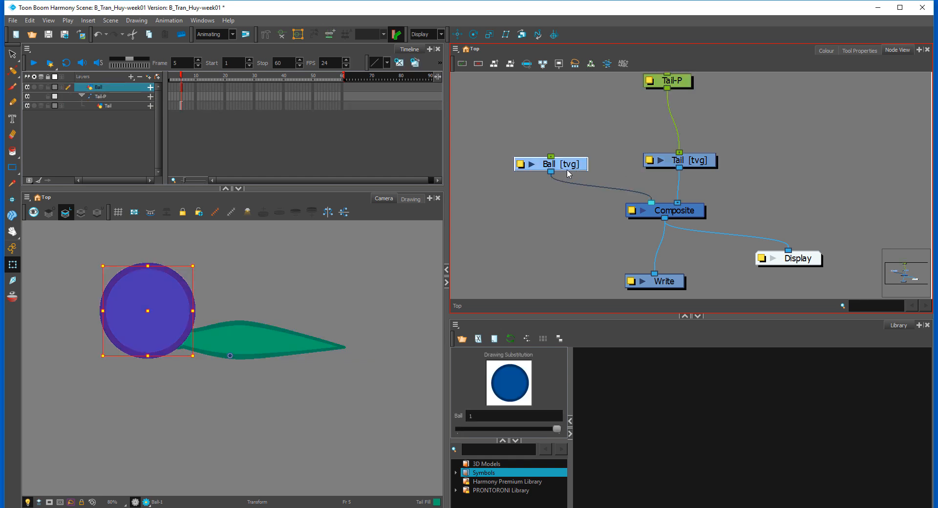
{"action": "key", "text": "ctrl+p"}
Step: Arrange the two pegs side by side, each close above its own drawing node
{"action": "left_click_drag", "start_coordinate": [594, 180], "coordinate": [582, 236]}
{"action": "left_click_drag", "start_coordinate": [546, 141], "coordinate": [552, 191]}
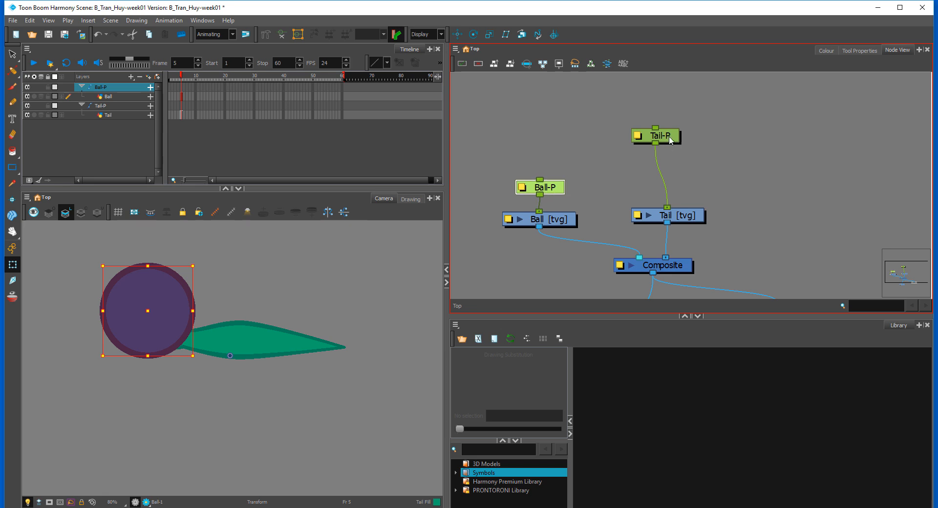
{"action": "left_click_drag", "start_coordinate": [670, 141], "coordinate": [682, 191]}
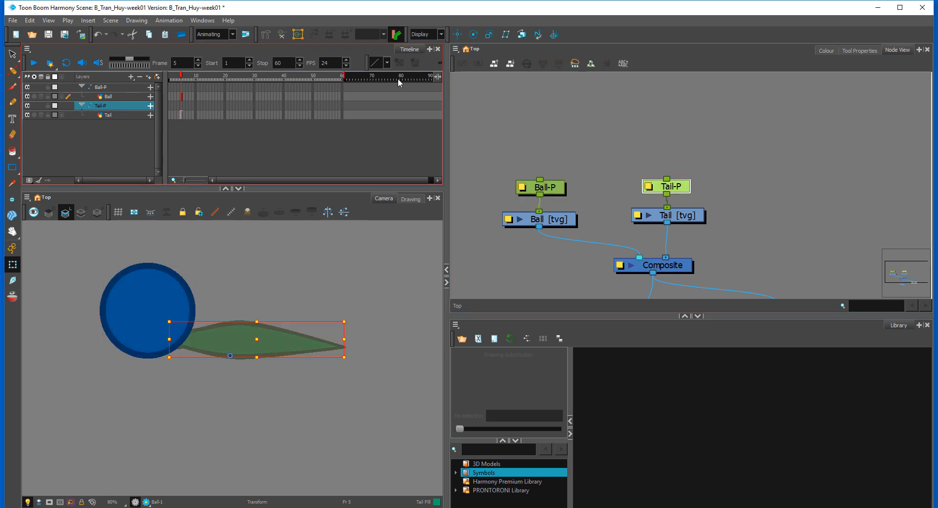
Step: Move the tail peg's pivot to the tail's base where it meets the ball, and select the ball artwork with the Transform tool
{"action": "left_click", "coordinate": [460, 34]}
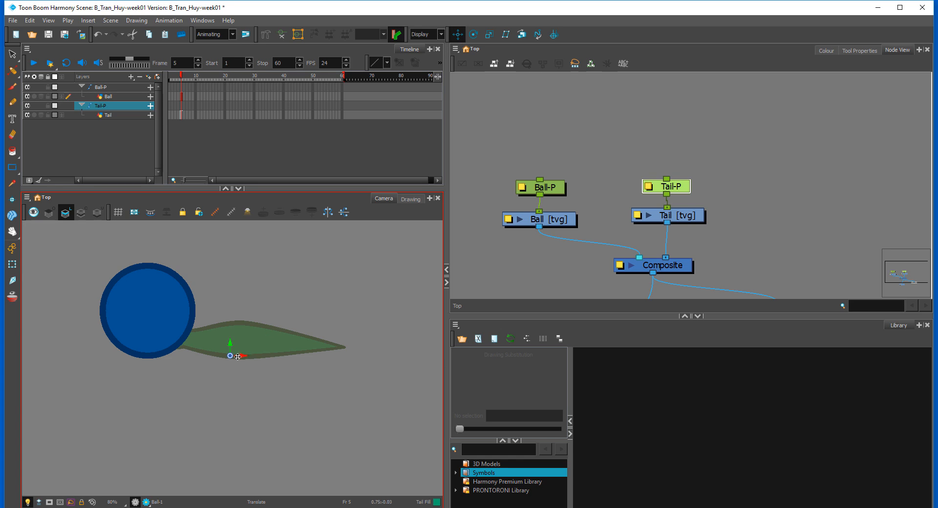
{"action": "mouse_move", "coordinate": [231, 356]}
{"action": "left_mouse_down"}
{"action": "mouse_move", "coordinate": [224, 343]}
{"action": "mouse_move", "coordinate": [179, 338]}
{"action": "left_mouse_up"}
{"action": "left_click", "coordinate": [13, 264]}
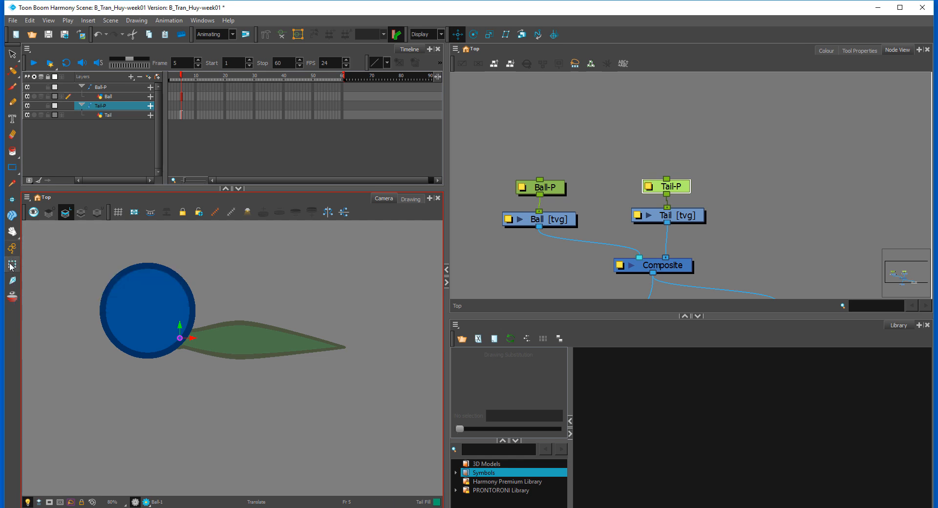
{"action": "left_click", "coordinate": [147, 308]}
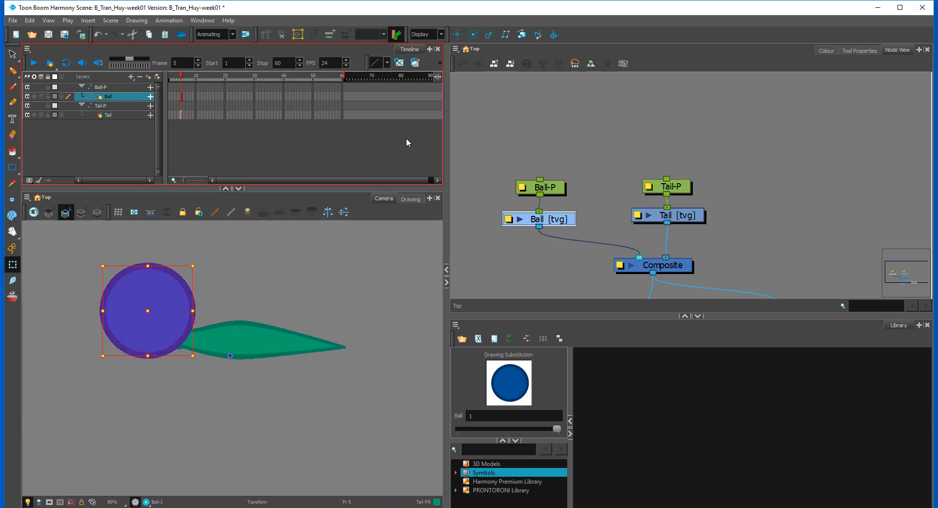
Step: Place the ball's pivot at its center with the Translate tool, and shift the Ball-P peg slightly to the left
{"action": "left_click", "coordinate": [458, 34]}
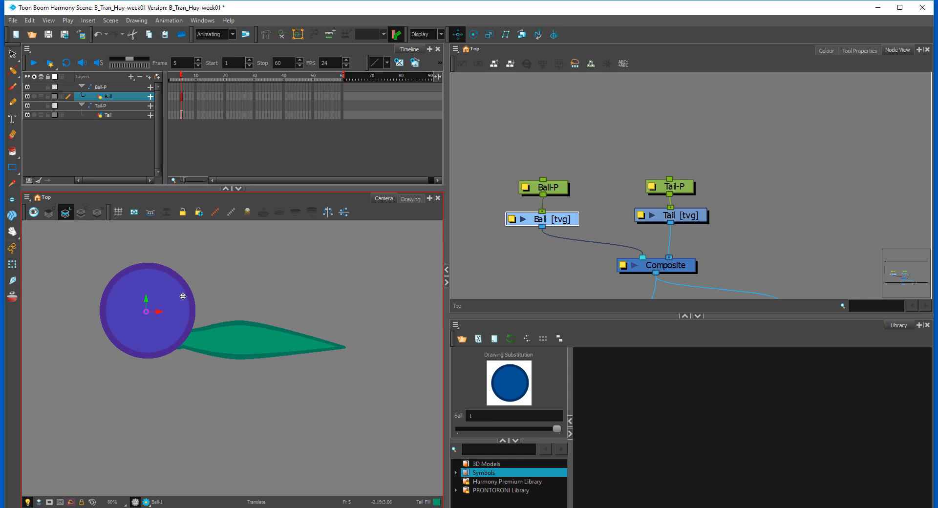
{"action": "left_click", "coordinate": [13, 264]}
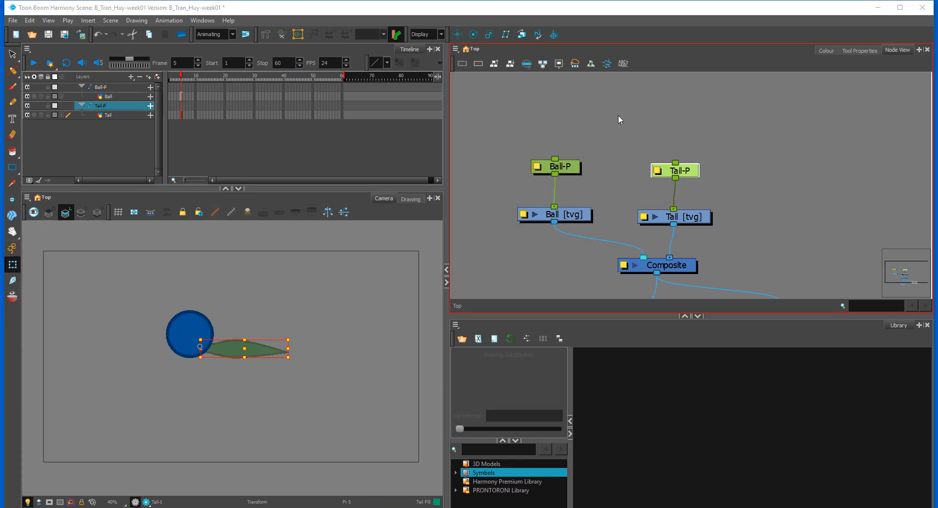
{"action": "left_click", "coordinate": [322, 305]}
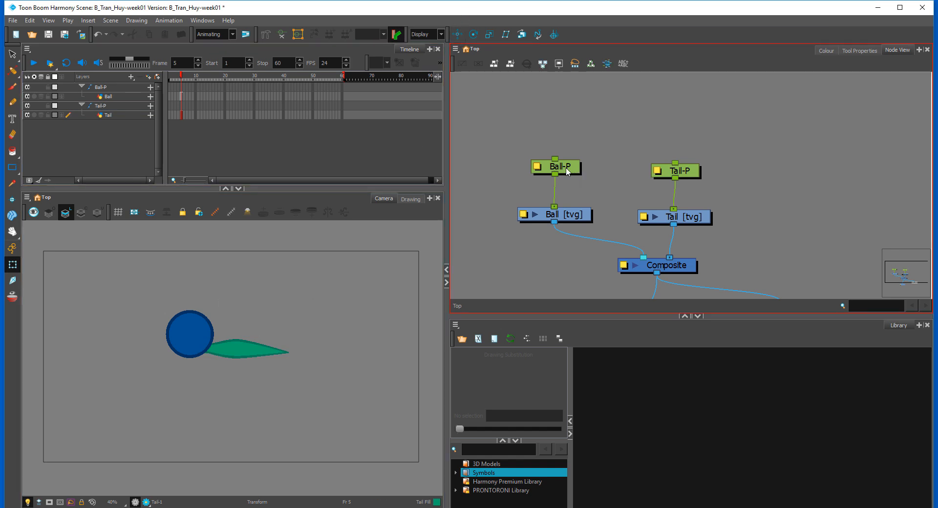
{"action": "left_click_drag", "start_coordinate": [570, 170], "coordinate": [564, 170]}
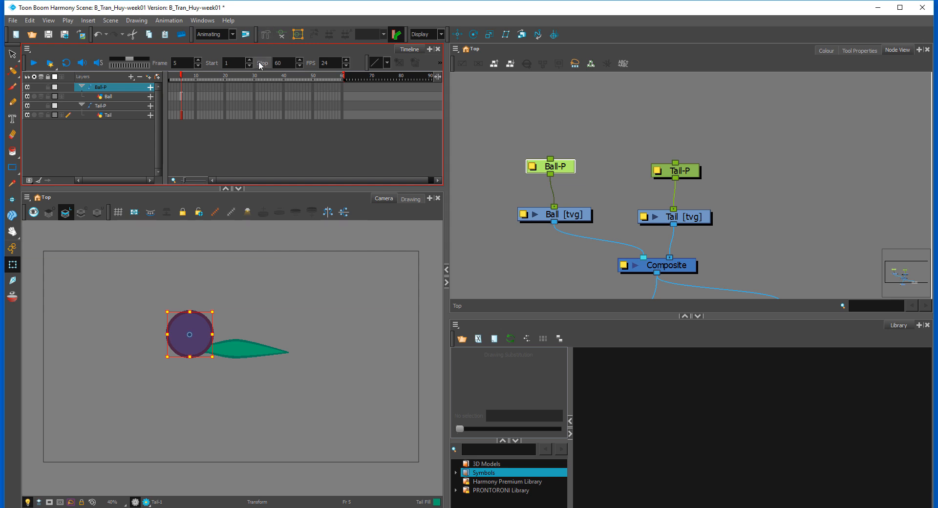
{"action": "left_click", "coordinate": [608, 151]}
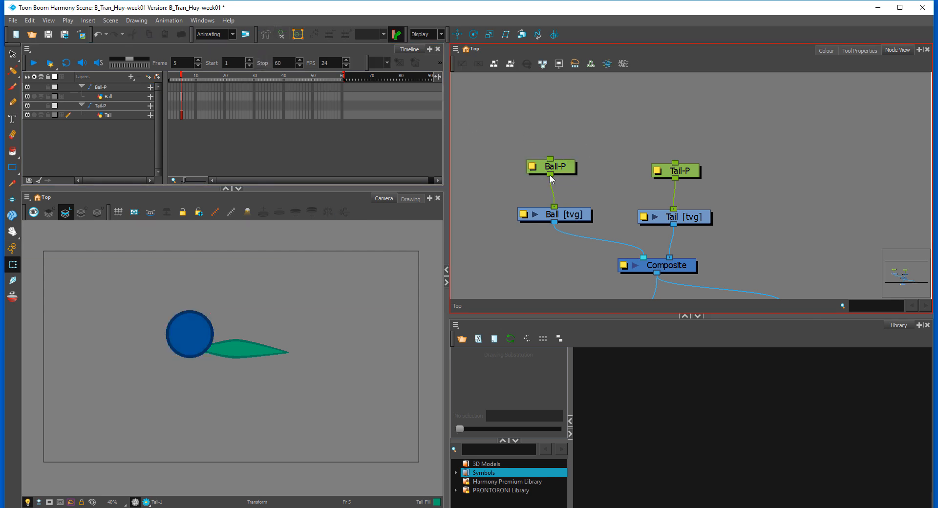
Step: Turn on Animate mode, and select the Ball-P and Tail-P pegs in turn to check which artwork each one controls
{"action": "left_click", "coordinate": [550, 171]}
{"action": "left_click", "coordinate": [12, 249]}
{"action": "left_click", "coordinate": [580, 152]}
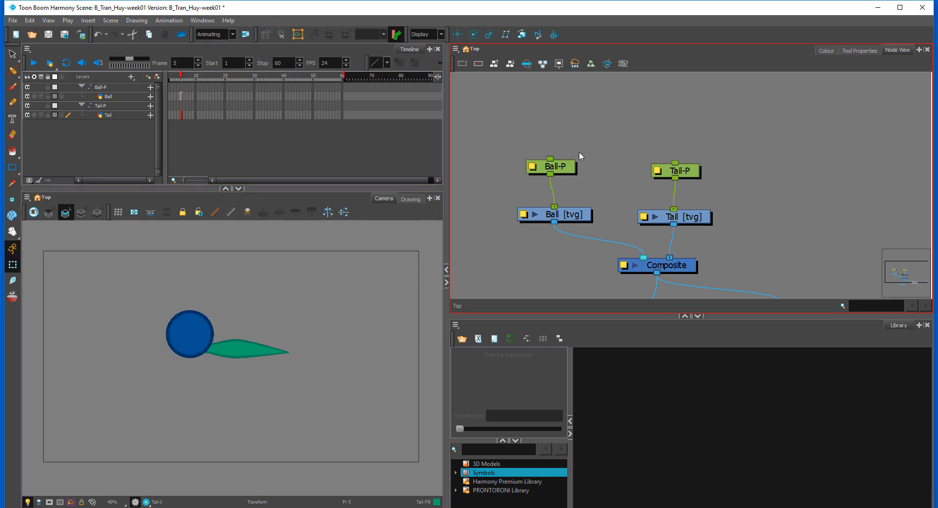
{"action": "left_click", "coordinate": [556, 167]}
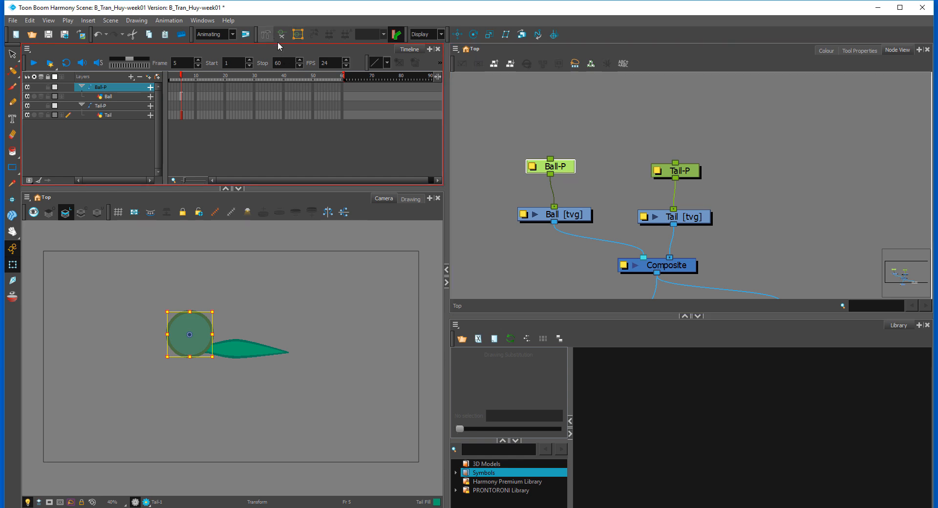
{"action": "left_click", "coordinate": [677, 170]}
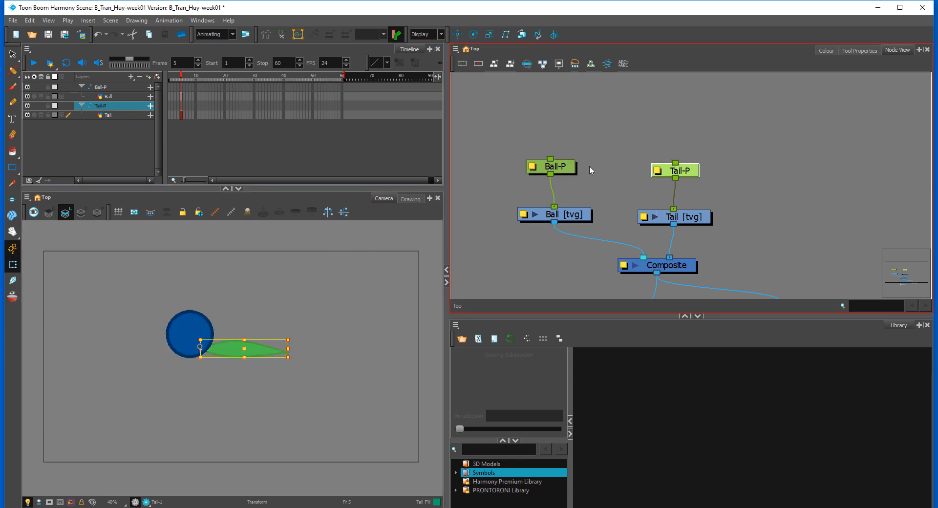
Step: Disable the Ball-P peg and the Ball drawing node so that only the tail shows
{"action": "left_click", "coordinate": [575, 194]}
{"action": "left_click_drag", "start_coordinate": [594, 151], "coordinate": [547, 210]}
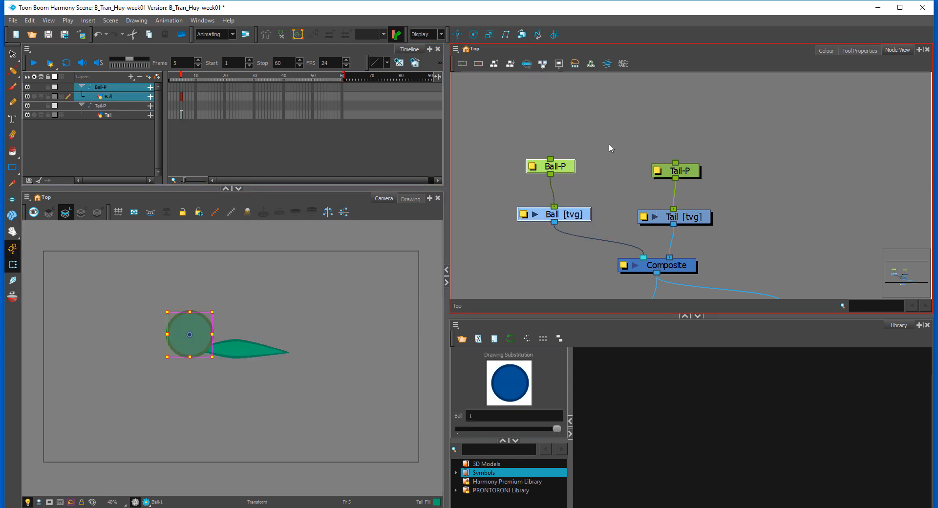
{"action": "left_click_drag", "start_coordinate": [609, 143], "coordinate": [537, 217]}
{"action": "left_click_drag", "start_coordinate": [586, 155], "coordinate": [532, 204]}
{"action": "key", "text": "d"}
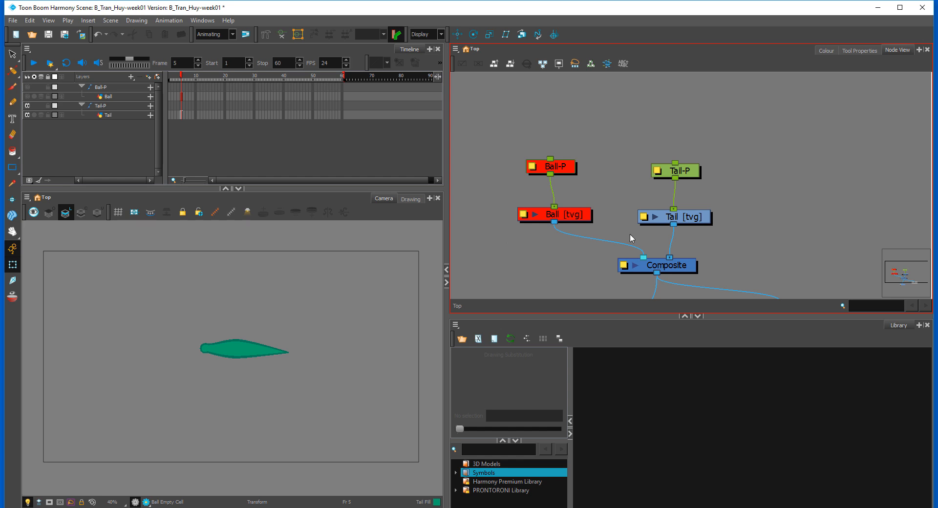
Step: Start the Rigging tool on the Tail-P peg with the tail in close view, and set its mode to Curve
{"action": "left_click", "coordinate": [696, 172]}
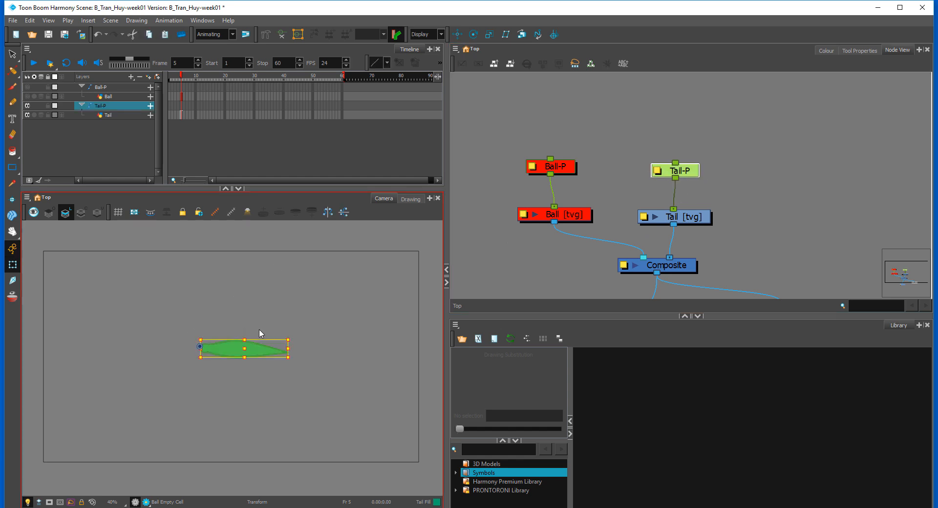
{"action": "scroll", "coordinate": [259, 330], "scroll_direction": "up", "scroll_amount": 2}
{"action": "scroll", "coordinate": [260, 327], "scroll_direction": "up", "scroll_amount": 4}
{"action": "scroll", "coordinate": [306, 271], "scroll_direction": "down", "scroll_amount": 1}
{"action": "key", "text": "space"}
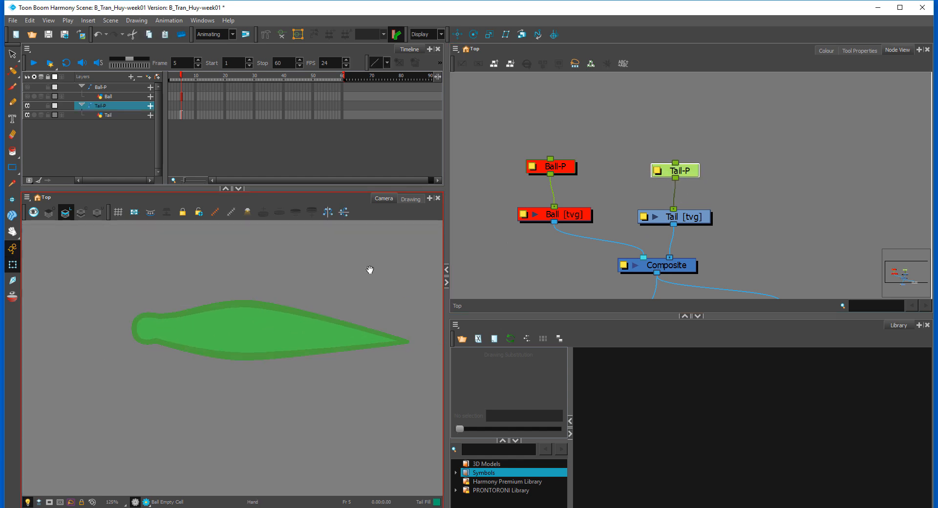
{"action": "left_click_drag", "start_coordinate": [370, 256], "coordinate": [326, 250]}
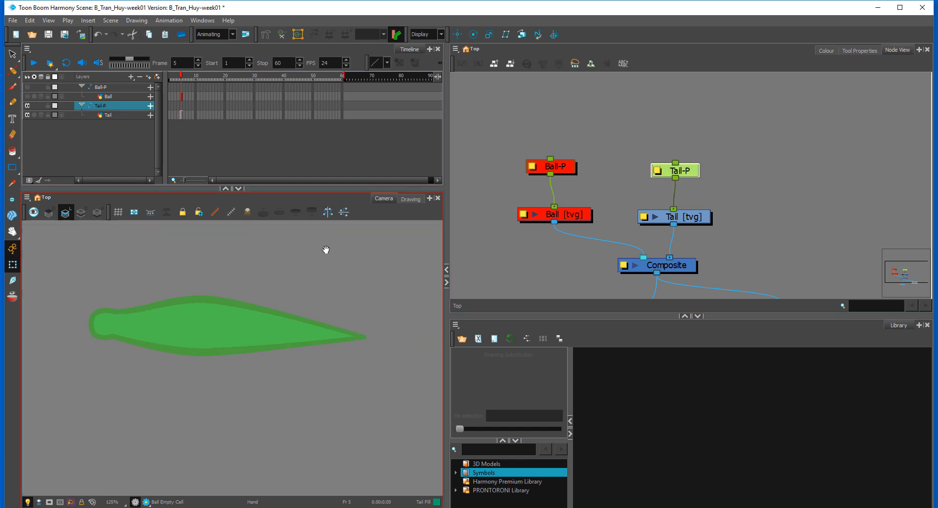
{"action": "left_click", "coordinate": [266, 34]}
{"action": "left_click", "coordinate": [853, 51]}
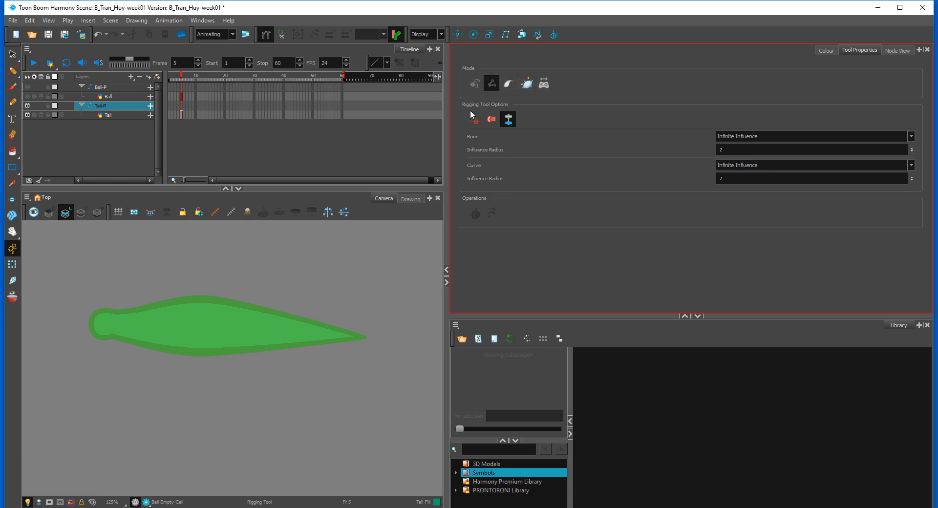
{"action": "left_click", "coordinate": [508, 84]}
{"action": "left_click", "coordinate": [524, 85]}
{"action": "left_click", "coordinate": [476, 82]}
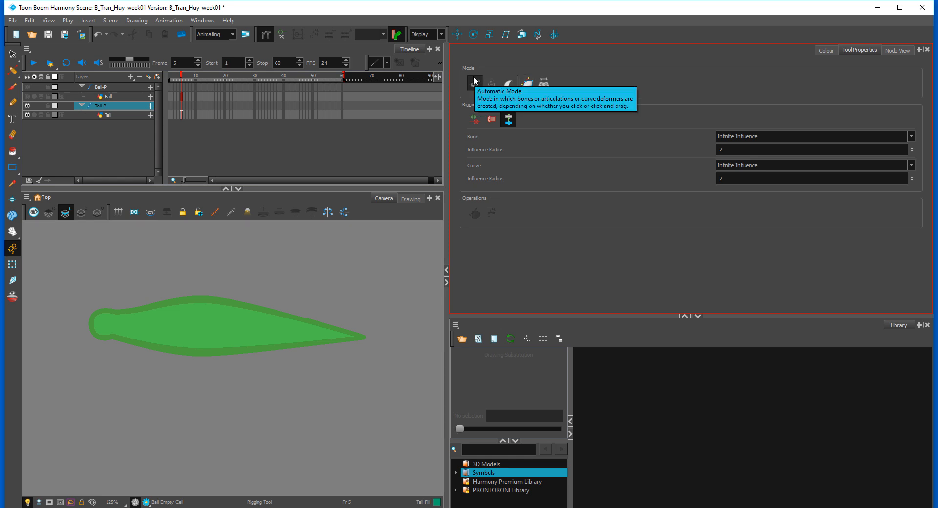
{"action": "left_click", "coordinate": [508, 86]}
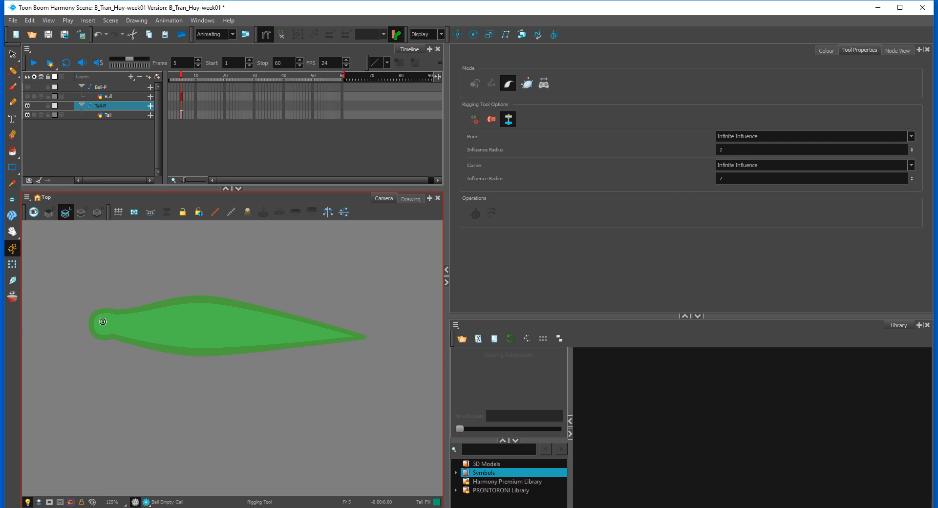
Step: Draw a single-segment curve deformer through the middle of the tail, from the rounded base to the tip
{"action": "left_click_drag", "start_coordinate": [104, 321], "coordinate": [195, 325]}
{"action": "left_click", "coordinate": [359, 337]}
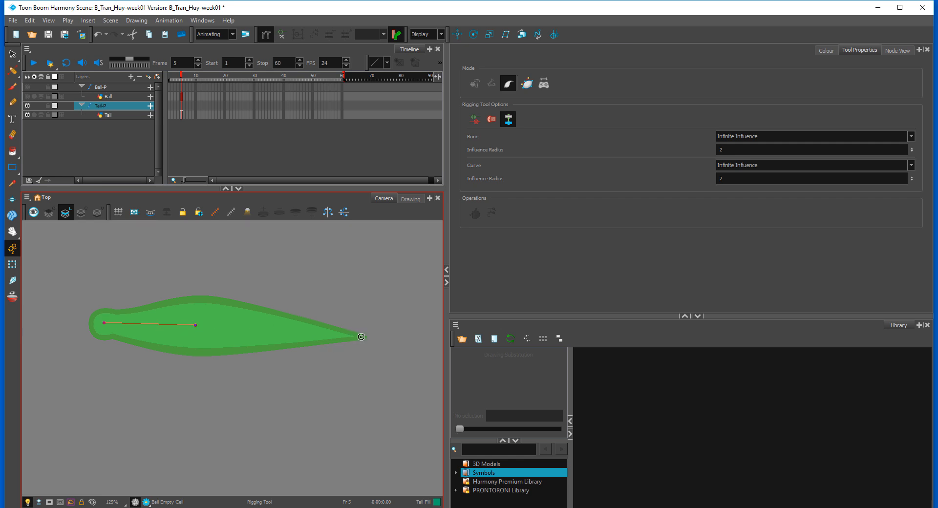
{"action": "left_click", "coordinate": [244, 334]}
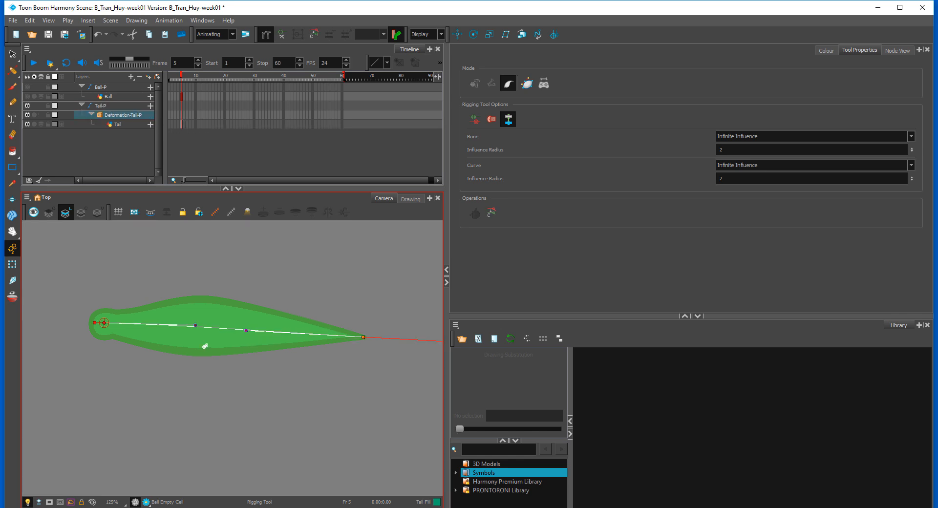
Step: Test the curve deformer by bending the tail's tip upward with the Transform tool, and undo the bend
{"action": "left_click", "coordinate": [13, 267]}
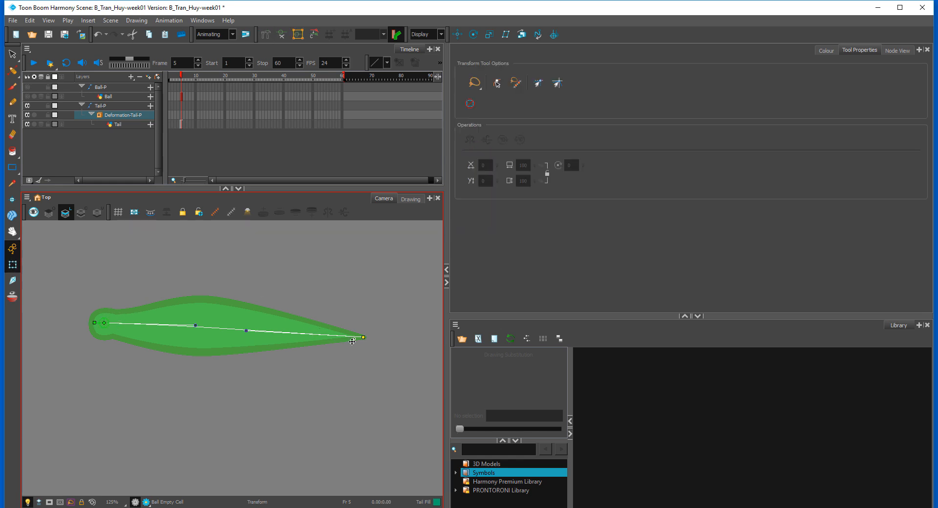
{"action": "mouse_move", "coordinate": [364, 337]}
{"action": "left_mouse_down"}
{"action": "mouse_move", "coordinate": [350, 294]}
{"action": "mouse_move", "coordinate": [290, 392]}
{"action": "mouse_move", "coordinate": [320, 379]}
{"action": "mouse_move", "coordinate": [337, 342]}
{"action": "mouse_move", "coordinate": [323, 310]}
{"action": "mouse_move", "coordinate": [343, 350]}
{"action": "mouse_move", "coordinate": [267, 292]}
{"action": "left_mouse_up"}
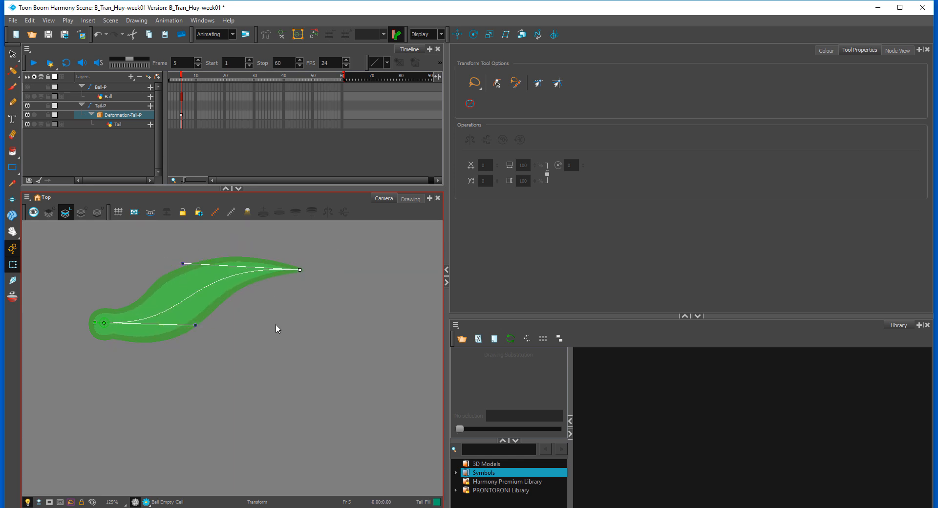
{"action": "key", "text": "ctrl+z"}
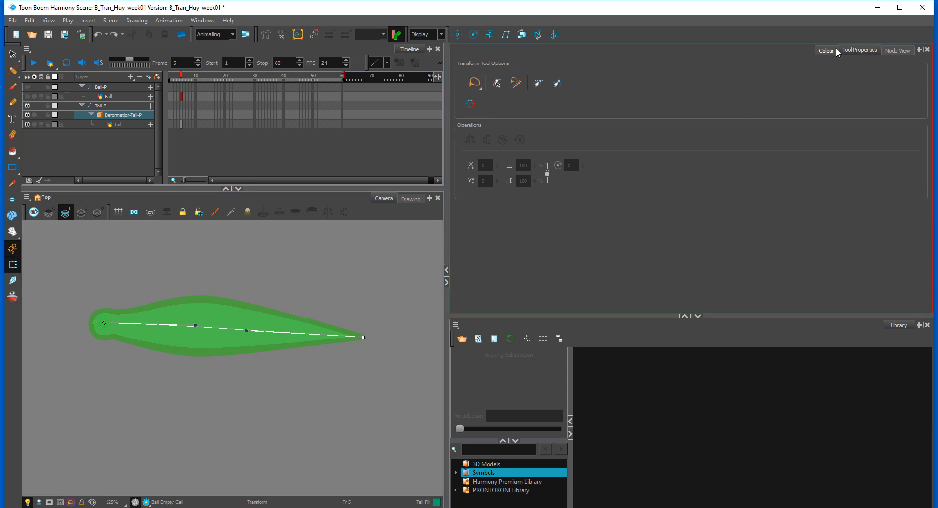
Step: Enable the Ball-P peg and Ball drawing node again in the Node View
{"action": "left_click", "coordinate": [898, 50]}
{"action": "left_click_drag", "start_coordinate": [511, 145], "coordinate": [550, 219]}
{"action": "key", "text": "a"}
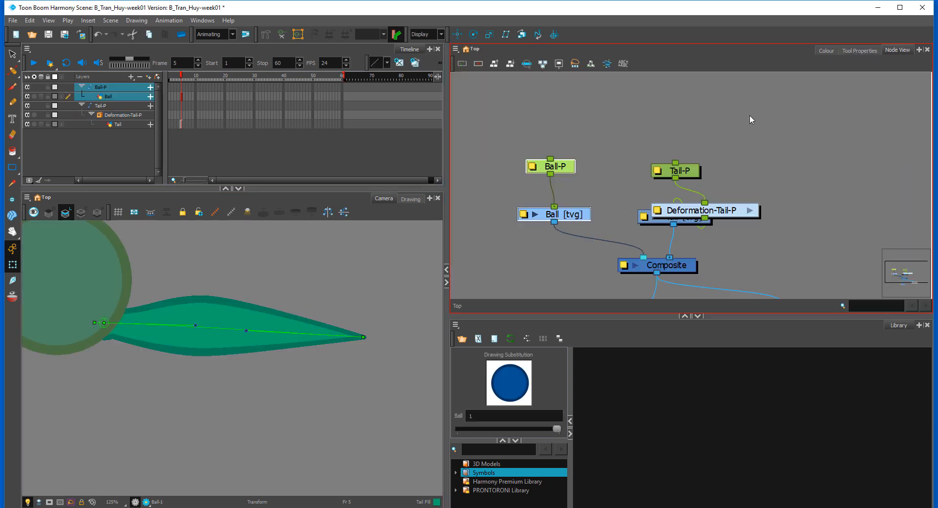
{"action": "left_click", "coordinate": [750, 115]}
Step: Arrange the tail nodes in a vertical chain, with Tail-P above Deformation-Tail-P and the deformation group above the Tail drawing
{"action": "left_click_drag", "start_coordinate": [687, 170], "coordinate": [690, 125]}
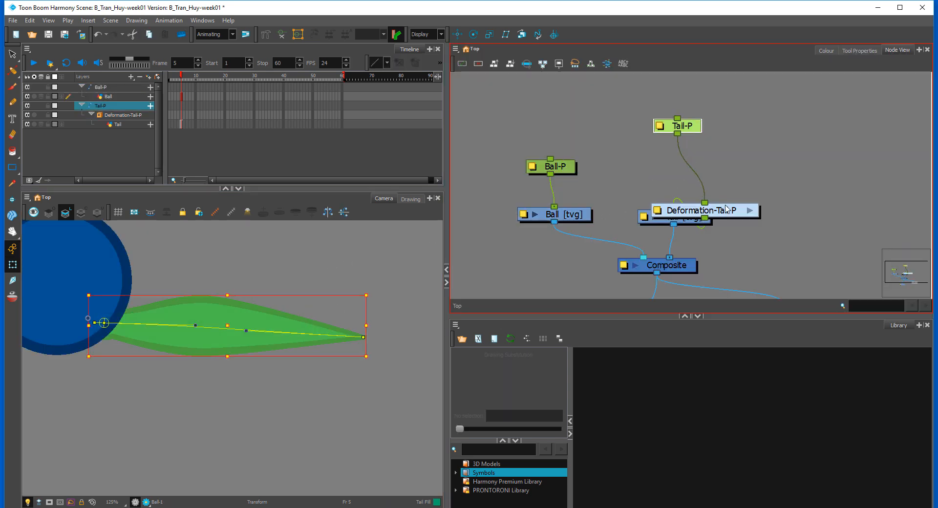
{"action": "left_click_drag", "start_coordinate": [702, 210], "coordinate": [704, 170]}
{"action": "left_click", "coordinate": [811, 121]}
{"action": "left_click", "coordinate": [789, 152]}
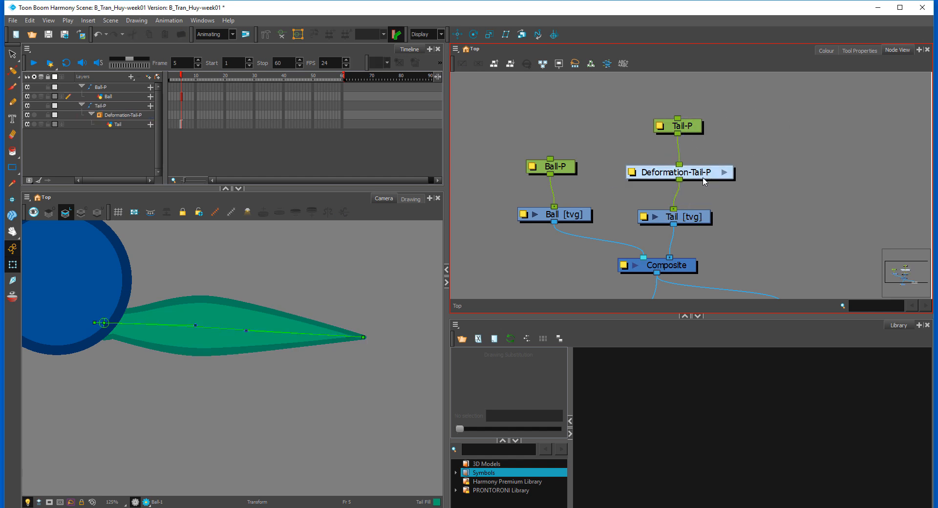
Step: Expose drawing 1 at frame 1 on both the Ball and Tail layers
{"action": "scroll", "coordinate": [322, 273], "scroll_direction": "down", "scroll_amount": 4}
{"action": "scroll", "coordinate": [293, 332], "scroll_direction": "down", "scroll_amount": 2}
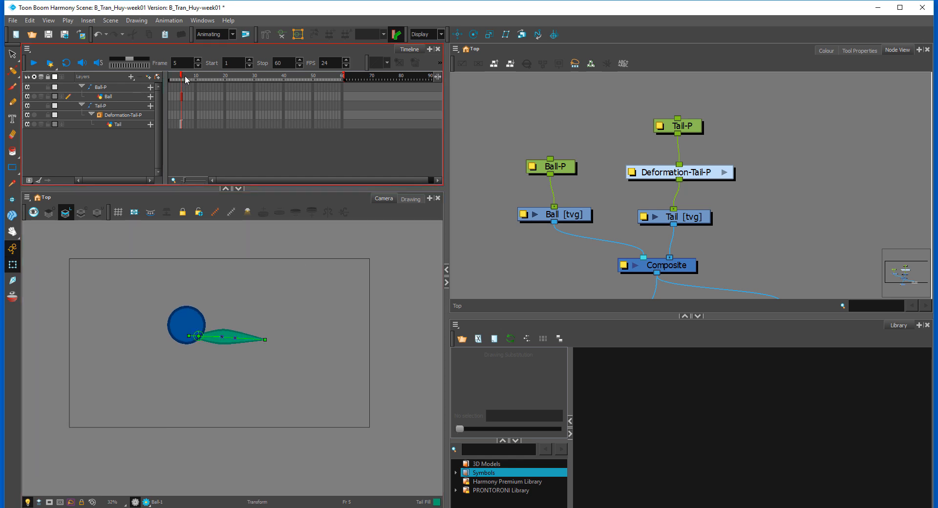
{"action": "left_click_drag", "start_coordinate": [185, 77], "coordinate": [161, 98]}
{"action": "left_click", "coordinate": [171, 97]}
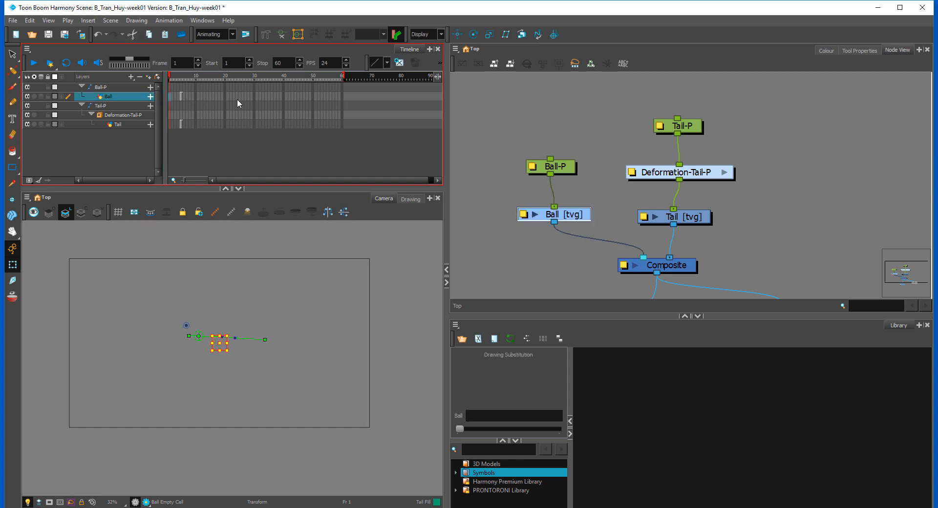
{"action": "key", "text": "]"}
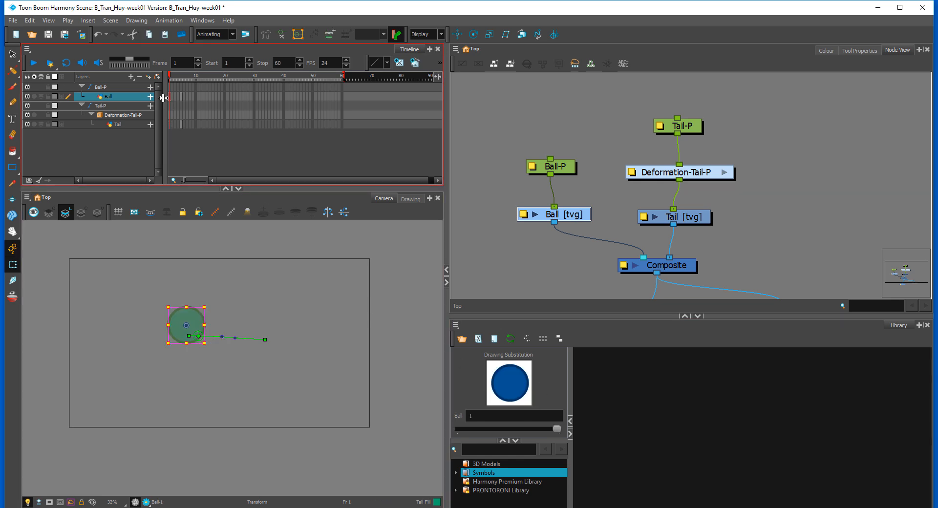
{"action": "left_click", "coordinate": [169, 125]}
{"action": "key", "text": "]"}
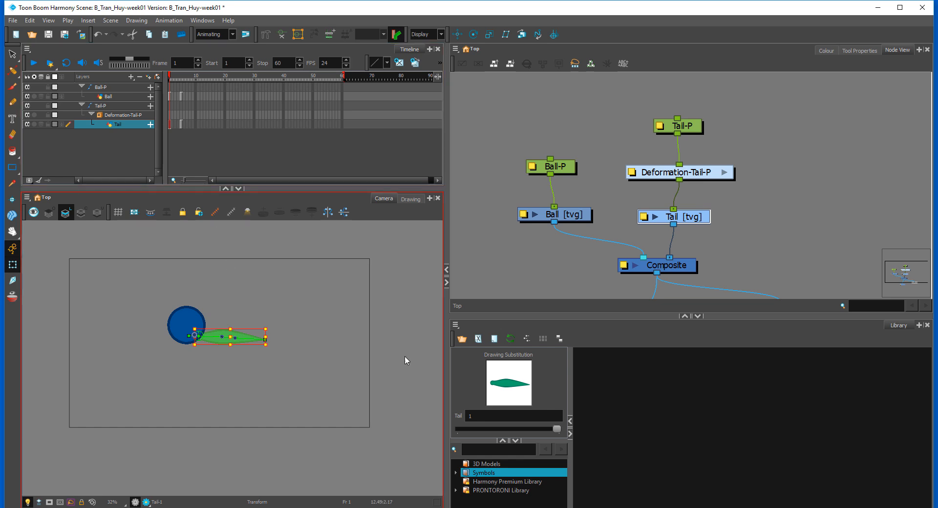
Step: Remove the drawing exposures at frame 5 from the Tail and Ball layers
{"action": "left_click", "coordinate": [181, 110]}
{"action": "left_click", "coordinate": [199, 124]}
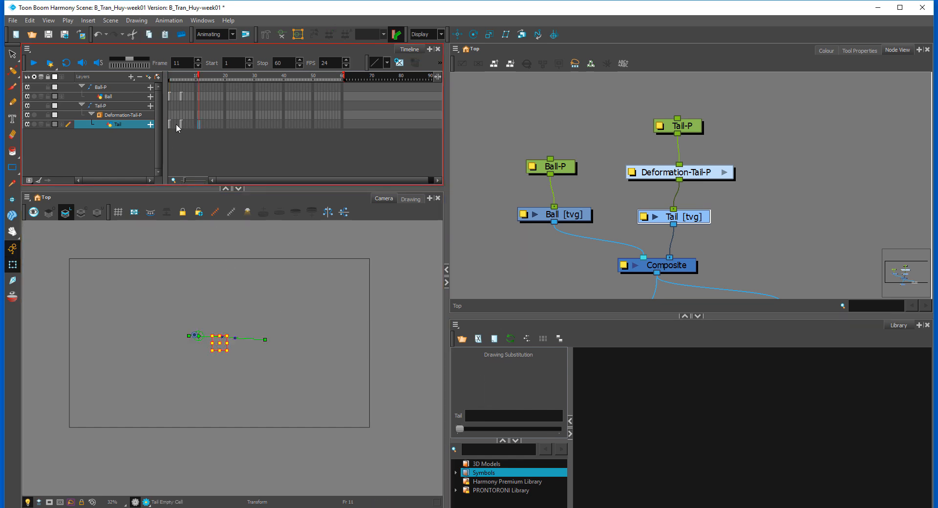
{"action": "left_click", "coordinate": [181, 124]}
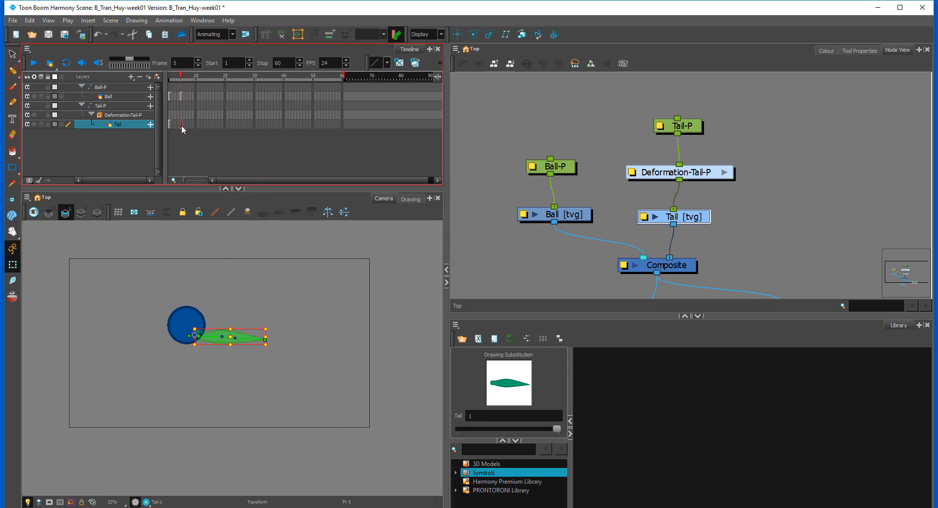
{"action": "left_click", "coordinate": [186, 97]}
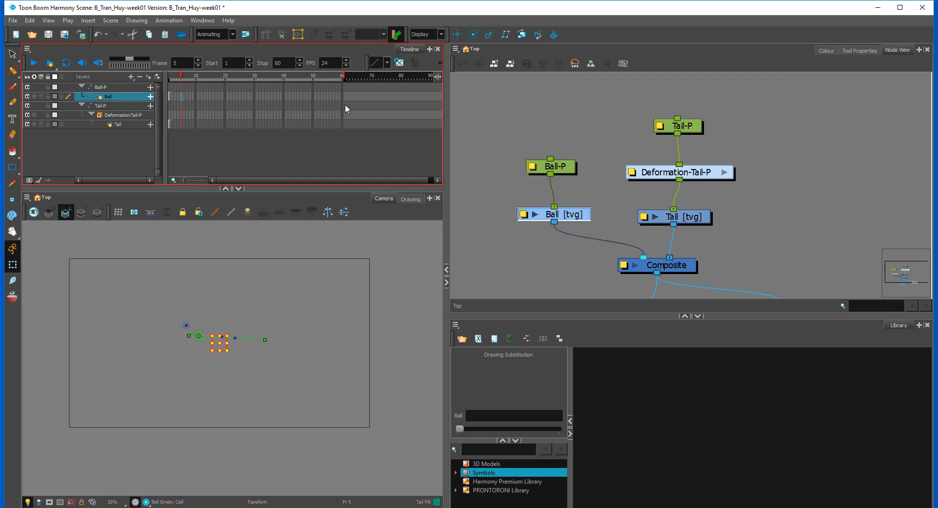
Step: Extend the Ball and Tail drawing exposures through frame 60
{"action": "left_click_drag", "start_coordinate": [342, 97], "coordinate": [342, 124]}
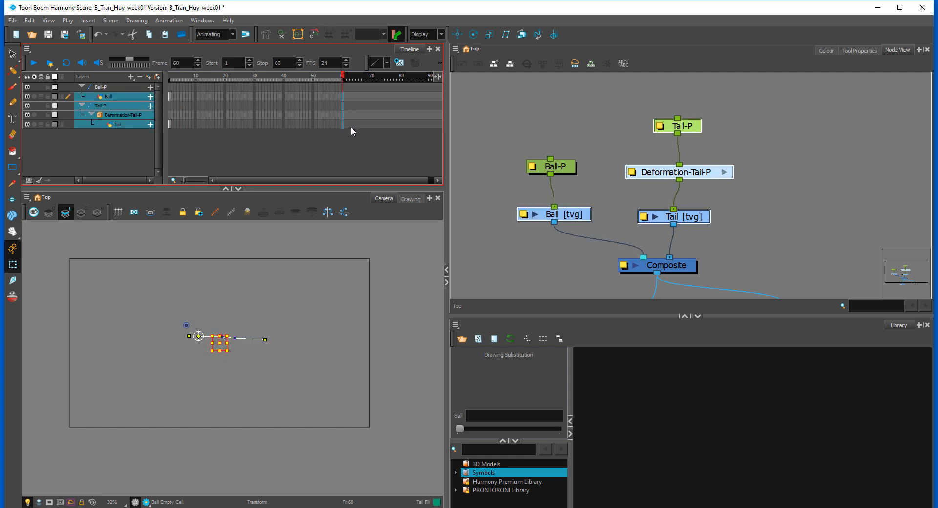
{"action": "key", "text": "F5"}
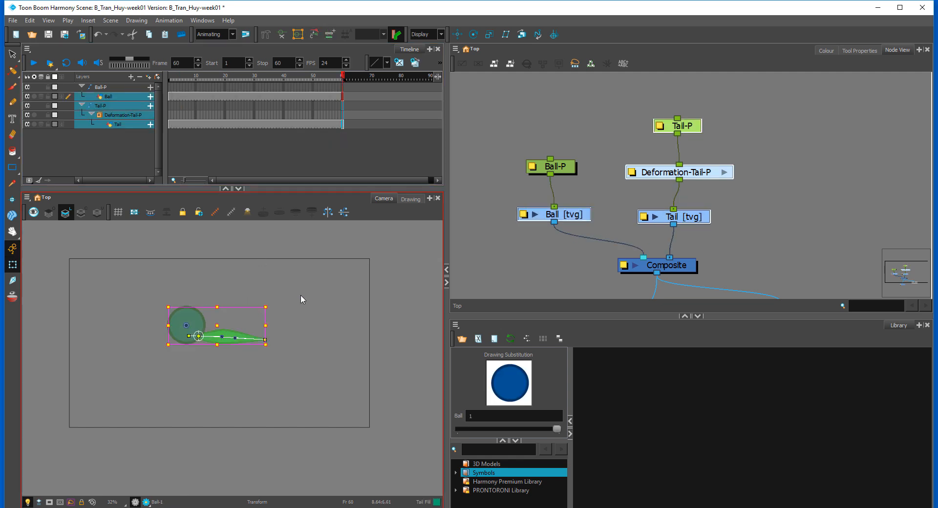
{"action": "left_click", "coordinate": [303, 289]}
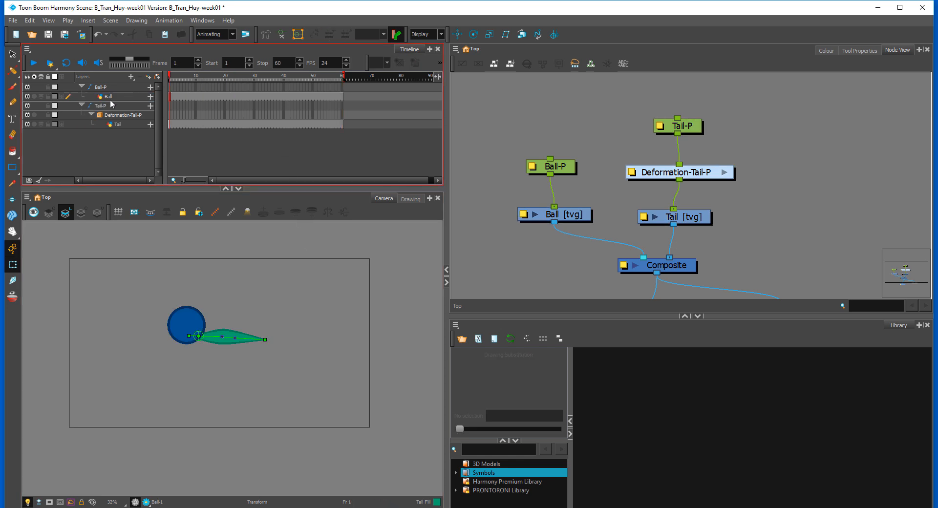
Step: Raise the Ball-P and Ball nodes above the level of the tail chain, and bring Tail-P closer to its deformation group
{"action": "left_click_drag", "start_coordinate": [783, 148], "coordinate": [786, 187]}
{"action": "left_click_drag", "start_coordinate": [567, 208], "coordinate": [570, 137]}
{"action": "left_click_drag", "start_coordinate": [579, 255], "coordinate": [580, 195]}
{"action": "left_click", "coordinate": [689, 171]}
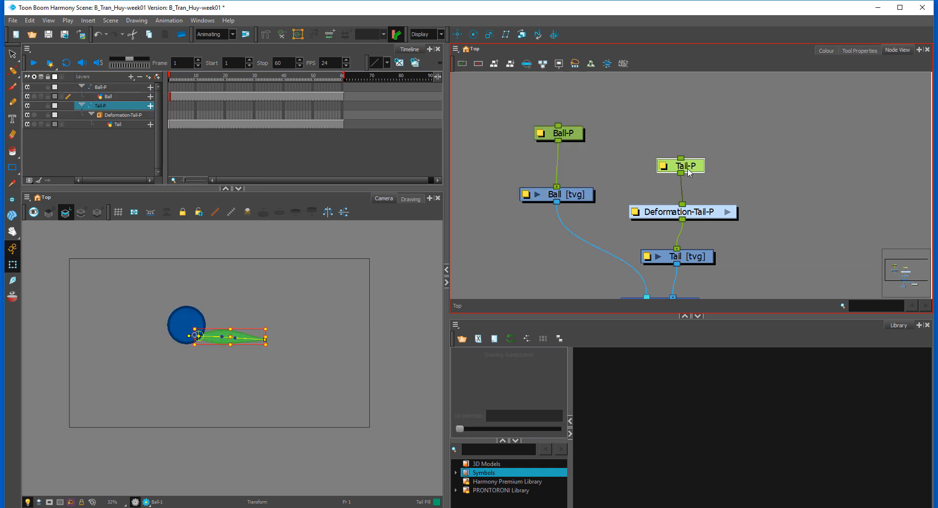
{"action": "left_click_drag", "start_coordinate": [688, 169], "coordinate": [710, 182]}
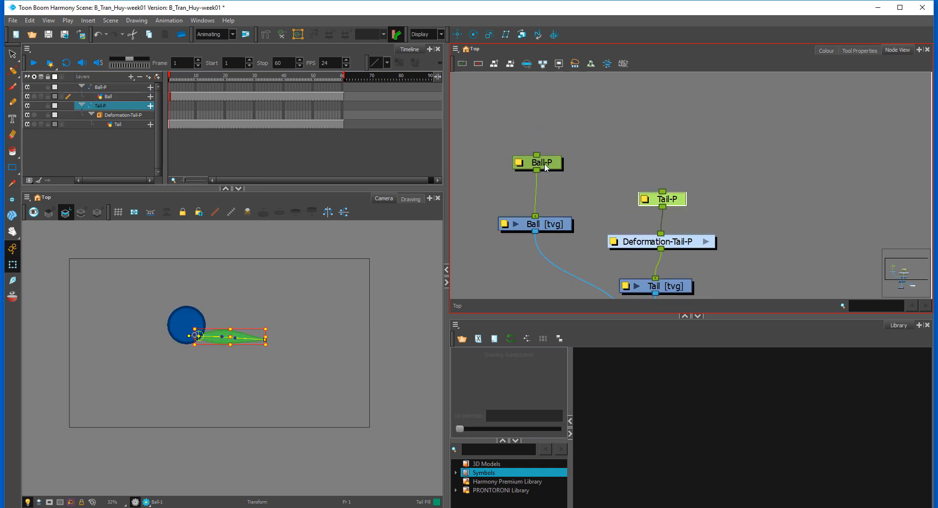
Step: Add a parent peg above Ball-P, connect it to Tail-P as well, and place its node between the two pegs
{"action": "left_click_drag", "start_coordinate": [546, 168], "coordinate": [548, 173]}
{"action": "left_click", "coordinate": [606, 130]}
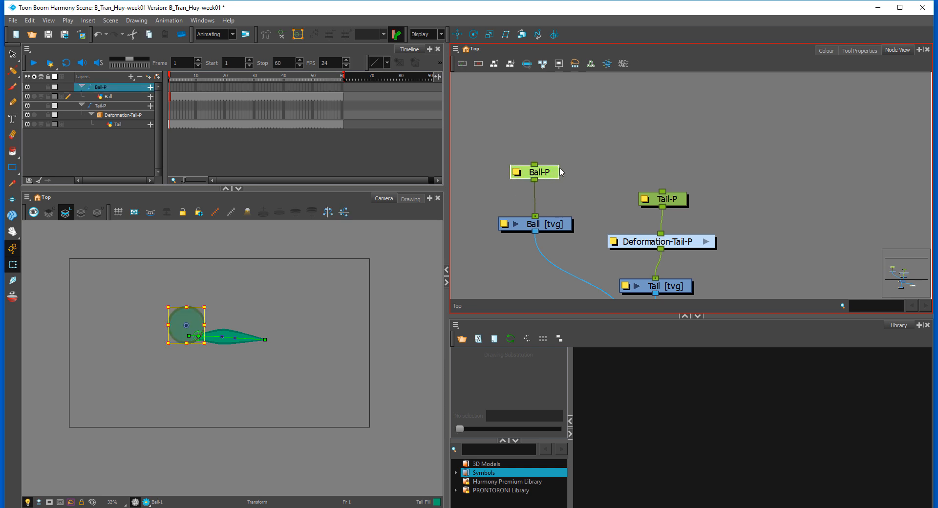
{"action": "key", "text": "ctrl+p"}
{"action": "left_click_drag", "start_coordinate": [557, 100], "coordinate": [662, 192]}
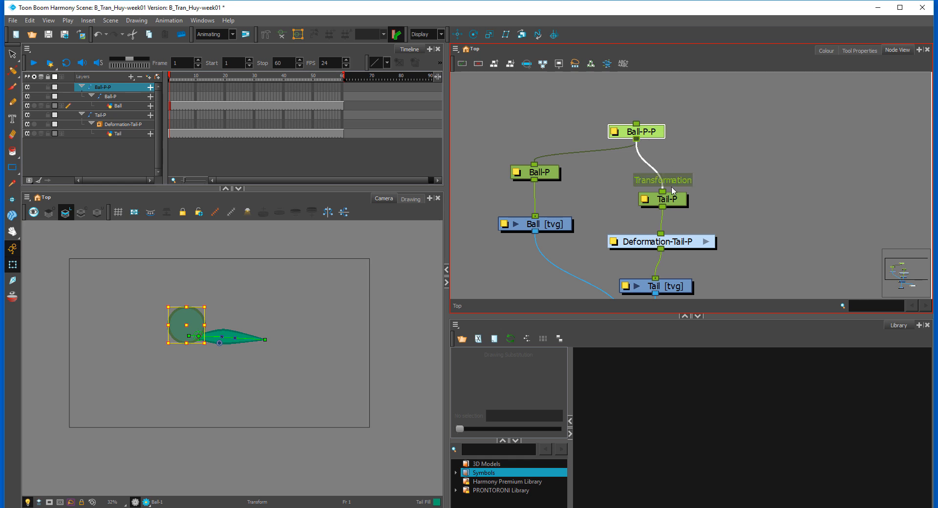
{"action": "left_click", "coordinate": [703, 164]}
{"action": "left_click_drag", "start_coordinate": [650, 135], "coordinate": [625, 128]}
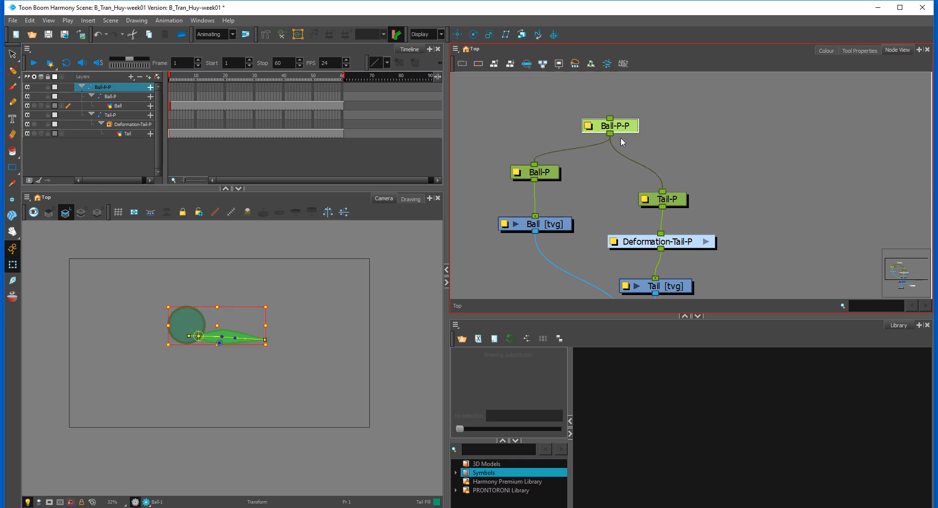
{"action": "left_click", "coordinate": [683, 148]}
Step: Rename the shared parent peg of the ball and tail as Ball_Master-P
{"action": "scroll", "coordinate": [307, 310], "scroll_direction": "up", "scroll_amount": 3}
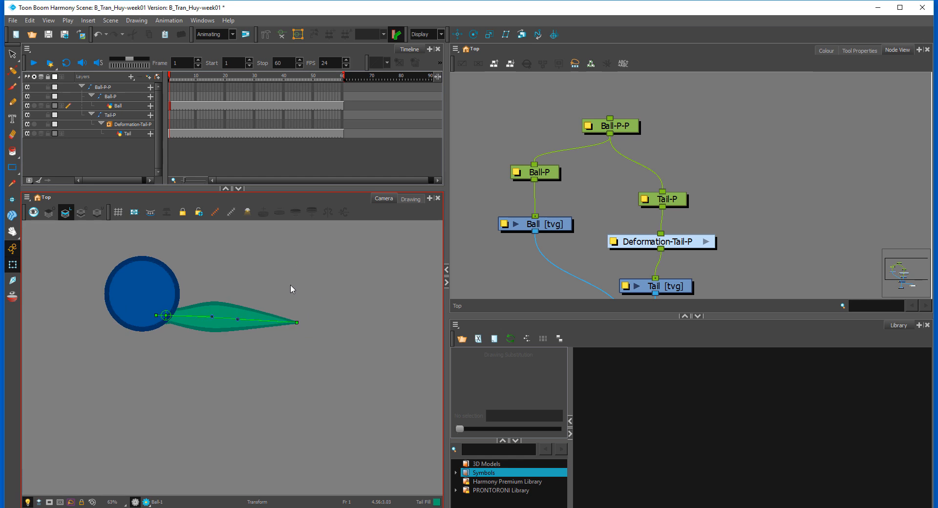
{"action": "scroll", "coordinate": [332, 299], "scroll_direction": "up", "scroll_amount": 1}
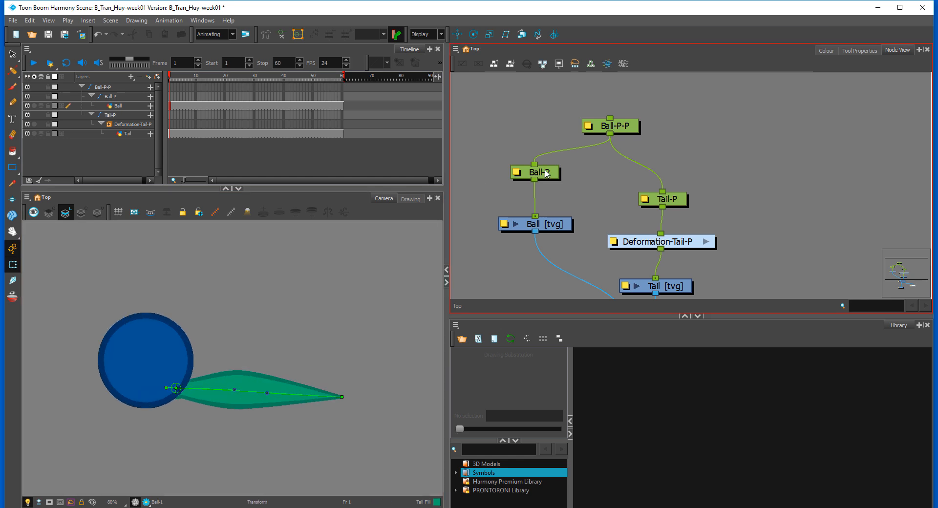
{"action": "left_click", "coordinate": [544, 171]}
{"action": "scroll", "coordinate": [519, 217], "scroll_direction": "down", "scroll_amount": 1}
{"action": "left_click", "coordinate": [285, 309]}
{"action": "scroll", "coordinate": [285, 309], "scroll_direction": "down", "scroll_amount": 1}
{"action": "scroll", "coordinate": [284, 308], "scroll_direction": "down", "scroll_amount": 1}
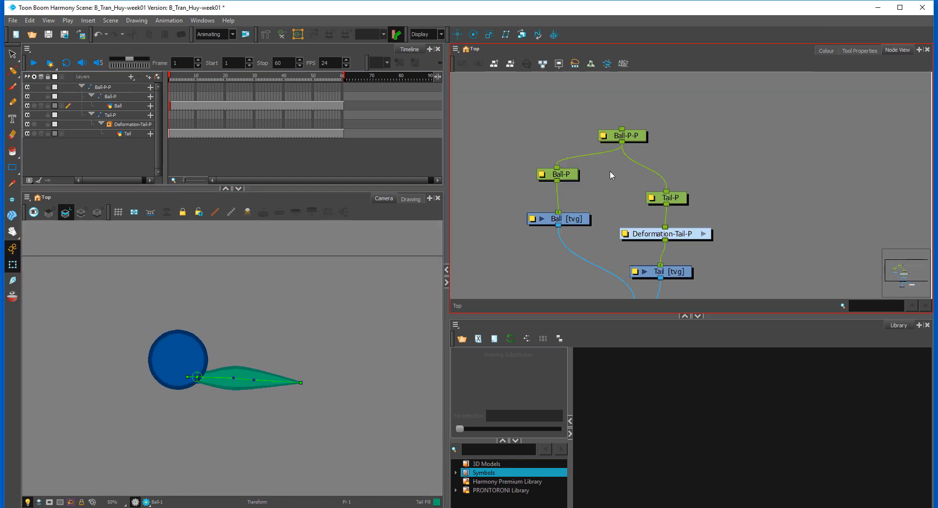
{"action": "left_click", "coordinate": [568, 174]}
{"action": "left_click_drag", "start_coordinate": [640, 135], "coordinate": [600, 135]}
{"action": "double_click", "coordinate": [600, 136]}
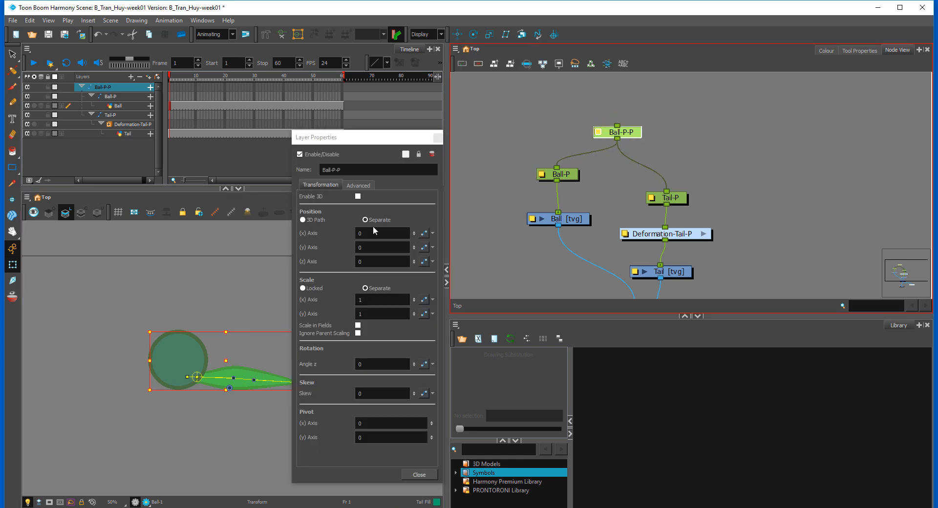
{"action": "double_click", "coordinate": [334, 170]}
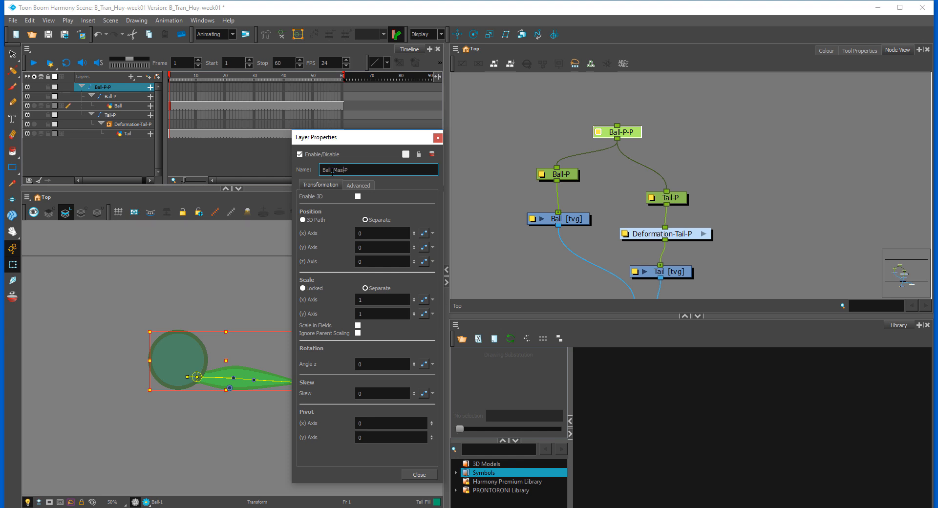
{"action": "left_click", "coordinate": [438, 138]}
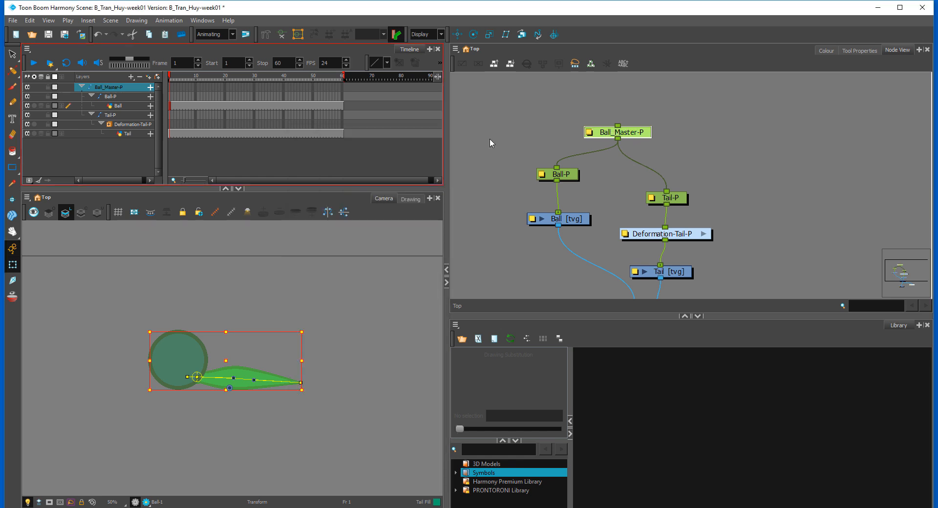
Step: Raise the Tail-P node to about the height of Ball-P and place Ball_Master-P centrally above both
{"action": "left_click", "coordinate": [700, 144]}
{"action": "mouse_move", "coordinate": [628, 133]}
{"action": "left_mouse_down"}
{"action": "mouse_move", "coordinate": [629, 121]}
{"action": "mouse_move", "coordinate": [623, 137]}
{"action": "left_mouse_up"}
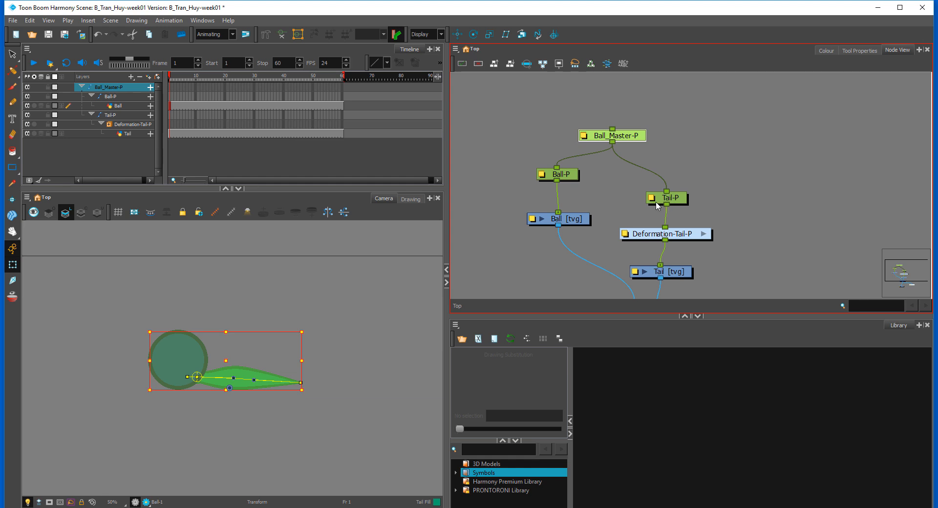
{"action": "left_click_drag", "start_coordinate": [685, 203], "coordinate": [672, 184]}
{"action": "left_click_drag", "start_coordinate": [631, 140], "coordinate": [628, 140]}
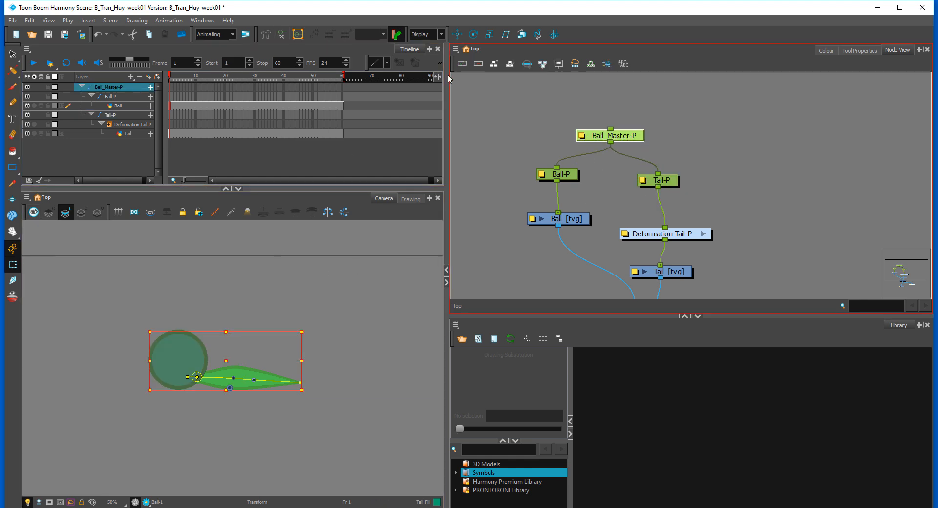
Step: Move the pivot of the Ball_Master-P peg to the centre of the ball and return to the Transform tool
{"action": "key", "text": "alt+2"}
{"action": "left_click_drag", "start_coordinate": [230, 387], "coordinate": [181, 358]}
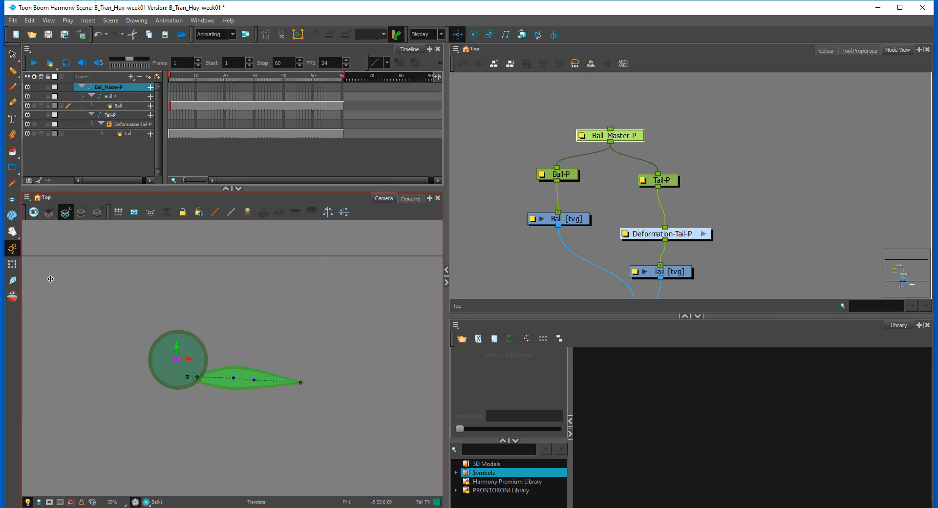
{"action": "key", "text": "shift+t"}
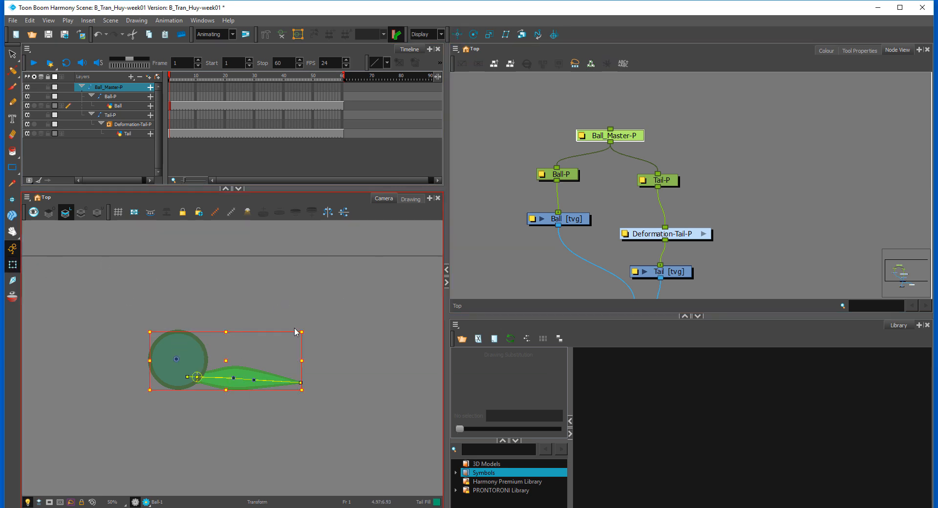
{"action": "left_click", "coordinate": [308, 300]}
{"action": "key", "text": "1"}
{"action": "key", "text": "1"}
{"action": "key", "text": "1"}
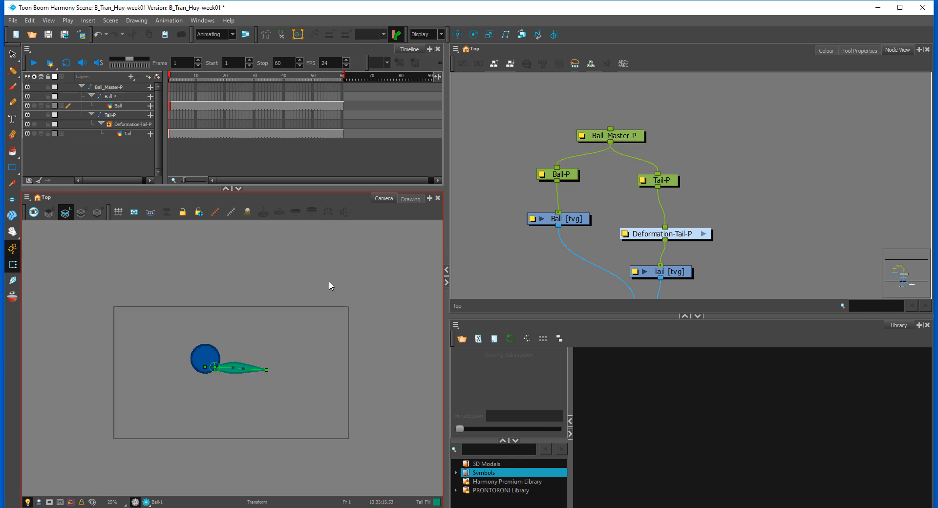
Step: Nudge the Ball-P node slightly closer to the Tail-P branch in the node network
{"action": "left_click", "coordinate": [541, 151]}
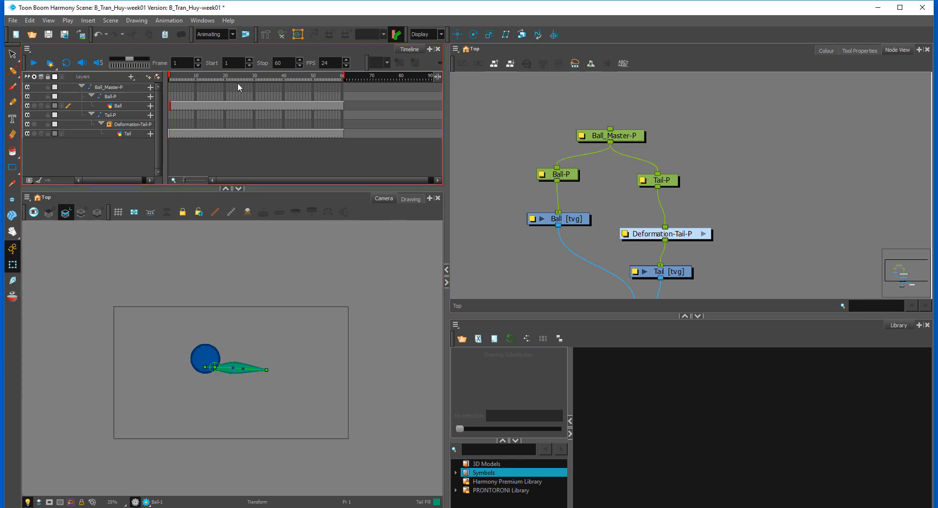
{"action": "left_click_drag", "start_coordinate": [573, 175], "coordinate": [580, 177]}
{"action": "left_click", "coordinate": [720, 122]}
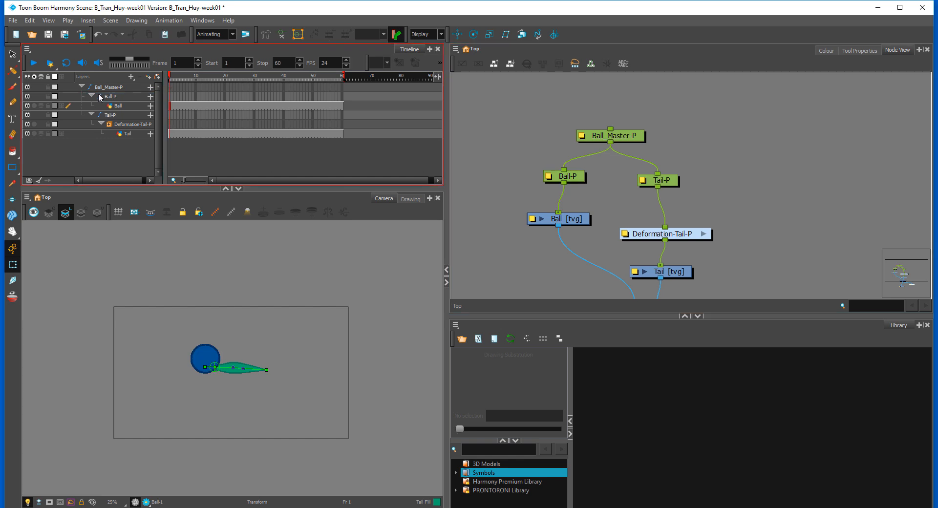
Step: Collapse the Tail-P and Ball-P hierarchies and fold everything under the Ball_Master-P layer in the timeline
{"action": "left_click", "coordinate": [82, 86]}
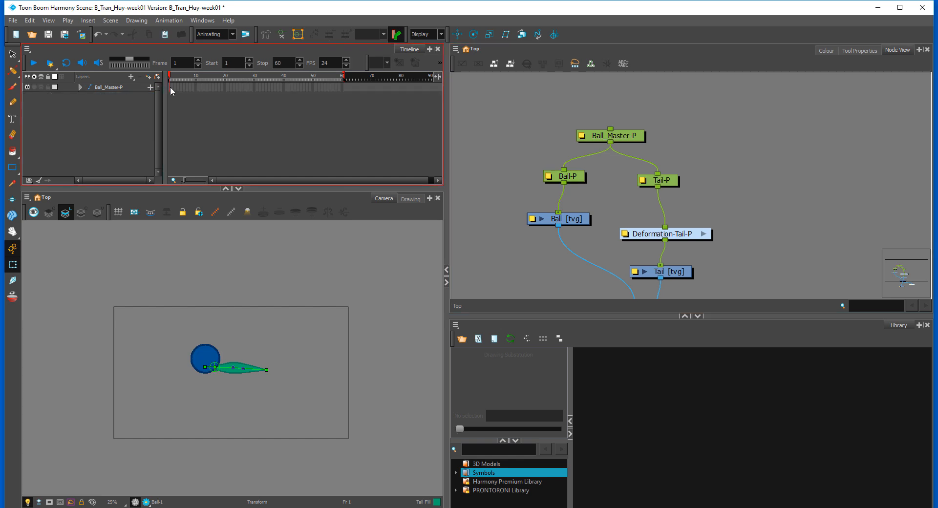
{"action": "left_click", "coordinate": [170, 87]}
{"action": "left_click", "coordinate": [82, 86]}
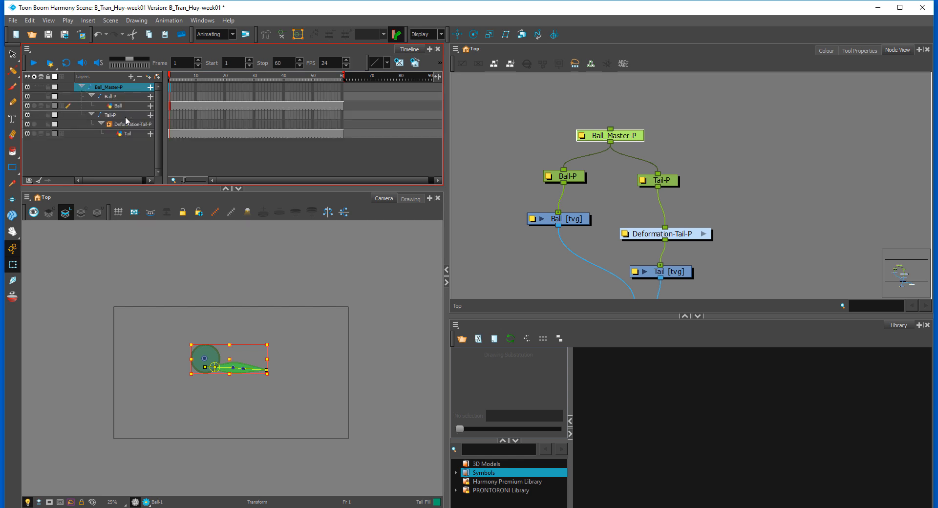
{"action": "left_click", "coordinate": [91, 114]}
{"action": "left_click", "coordinate": [91, 97]}
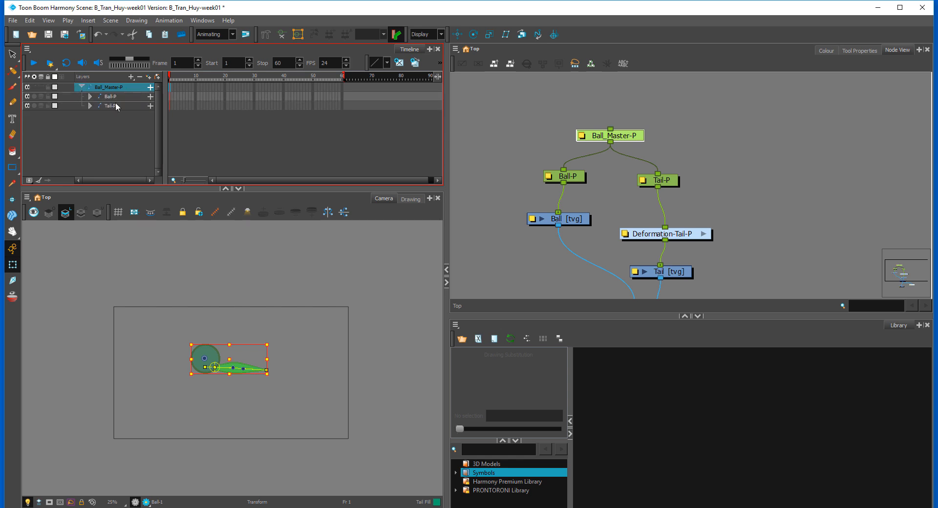
{"action": "left_click", "coordinate": [82, 87]}
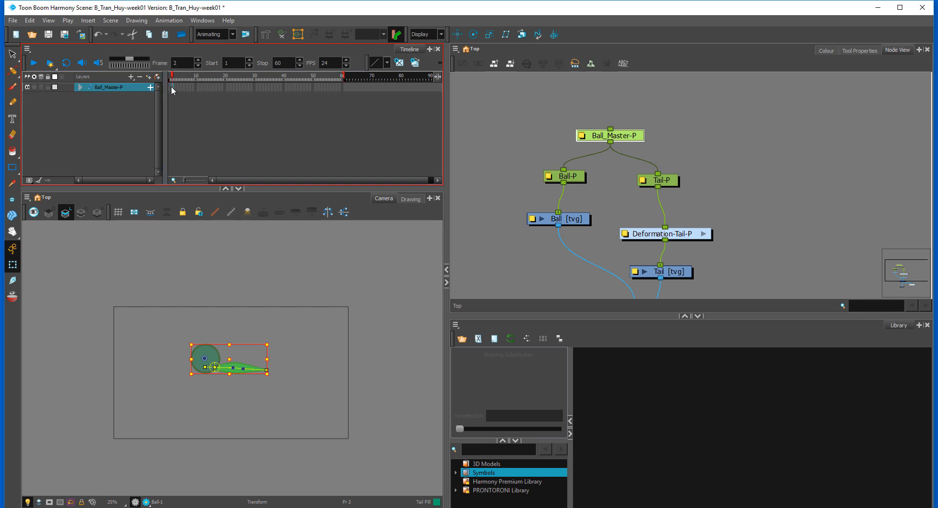
Step: Add a keyframe on the Ball_Master-P layer at frame 1
{"action": "left_click", "coordinate": [169, 87]}
{"action": "key", "text": "F5"}
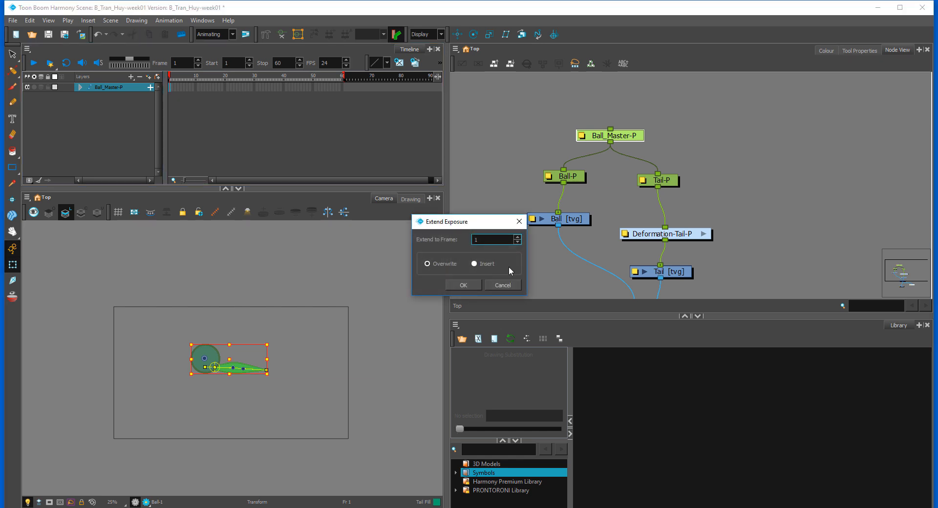
{"action": "left_click", "coordinate": [503, 285]}
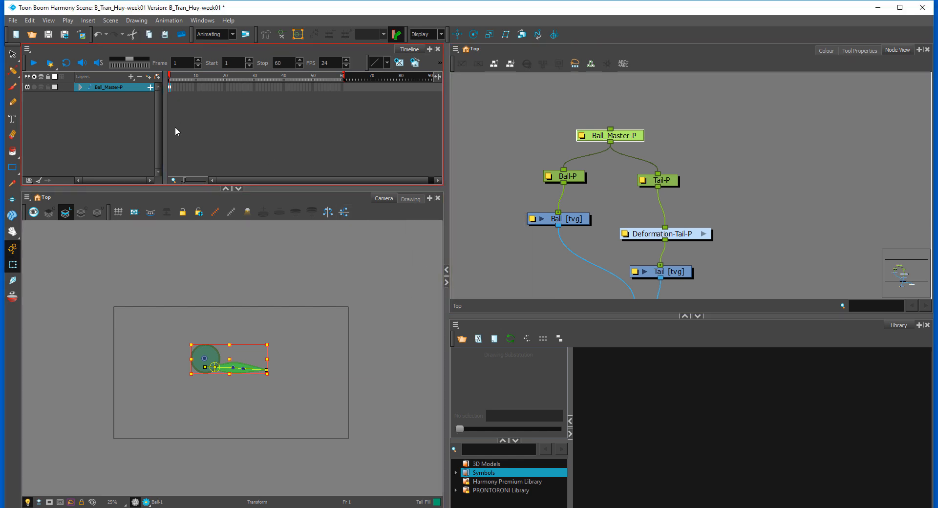
{"action": "left_click", "coordinate": [289, 277]}
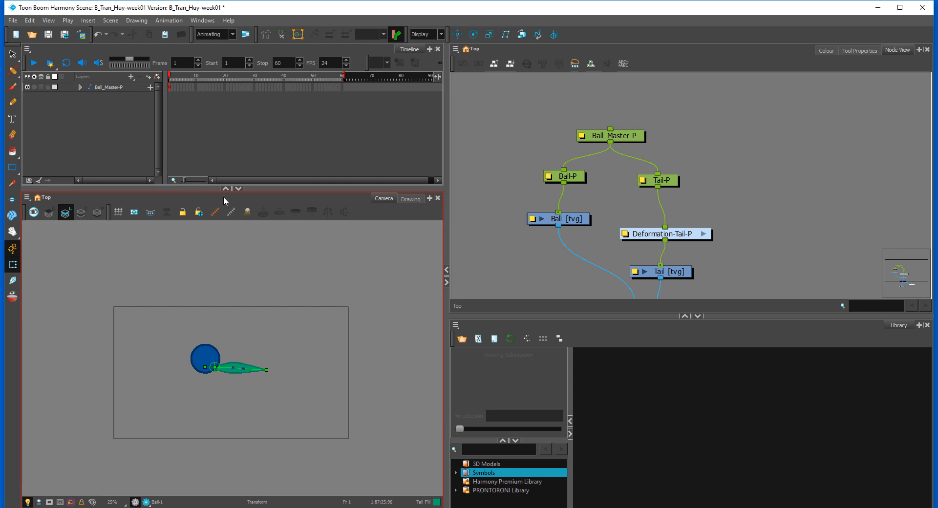
Step: Try a second keyframe on the Ball_Master-P layer, undo it, and go back to frame 1
{"action": "left_click", "coordinate": [177, 87]}
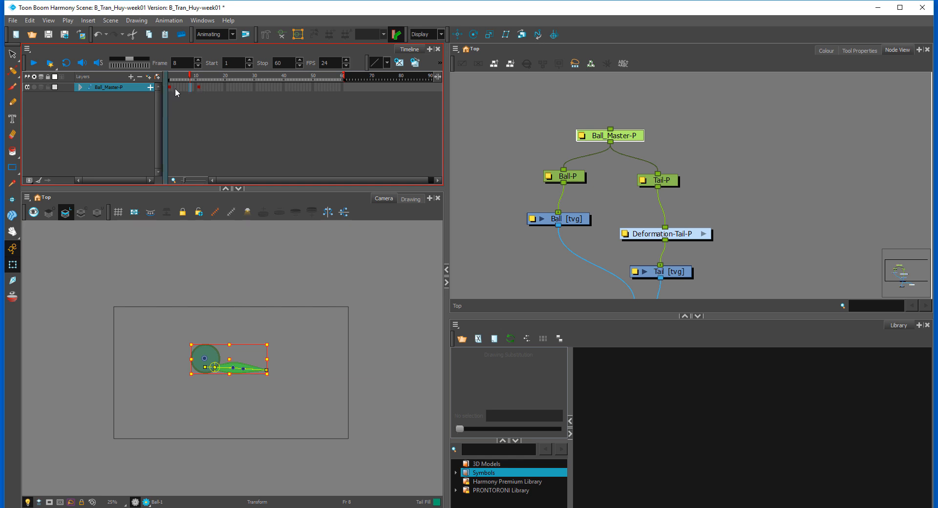
{"action": "key", "text": "ctrl+z"}
{"action": "left_click", "coordinate": [169, 87]}
Step: Check the Stop-Motion Keyframes setting in the general preferences
{"action": "left_click", "coordinate": [32, 20]}
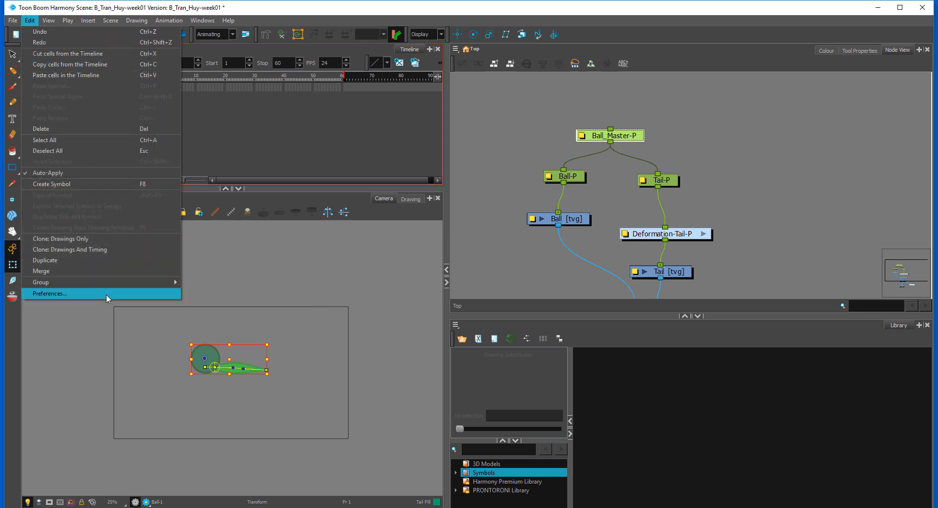
{"action": "left_click", "coordinate": [132, 293]}
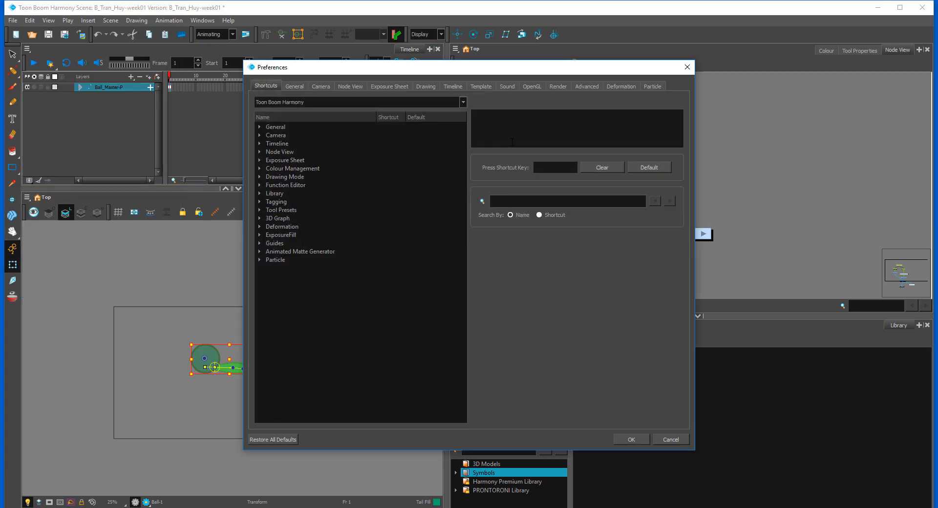
{"action": "left_click", "coordinate": [295, 86]}
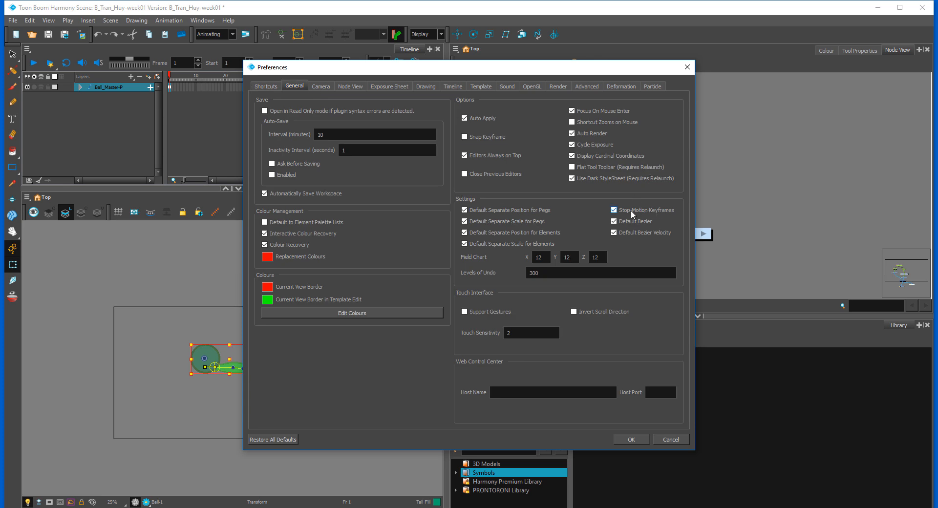
{"action": "left_click", "coordinate": [632, 440]}
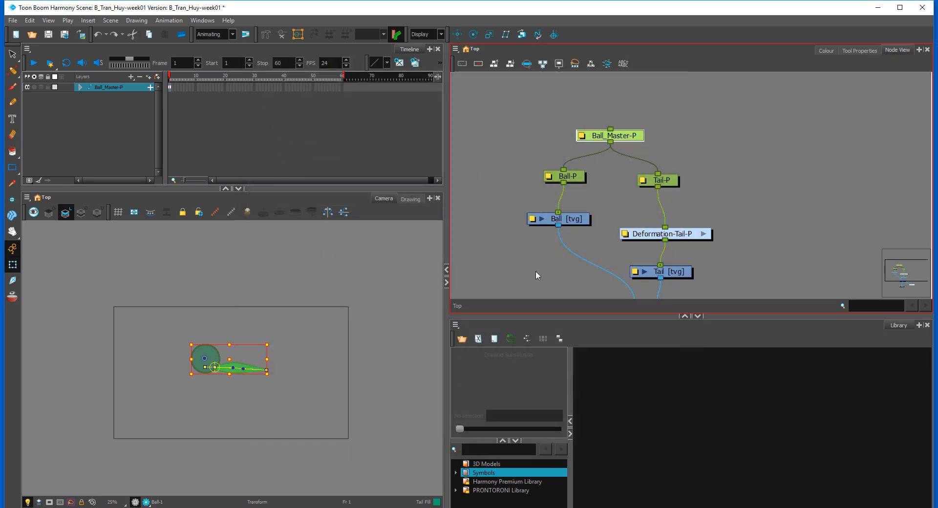
Step: Scale the whole Ball_Master-P rig down and move it to the lower right of the camera frame at frame 1
{"action": "left_click", "coordinate": [577, 154]}
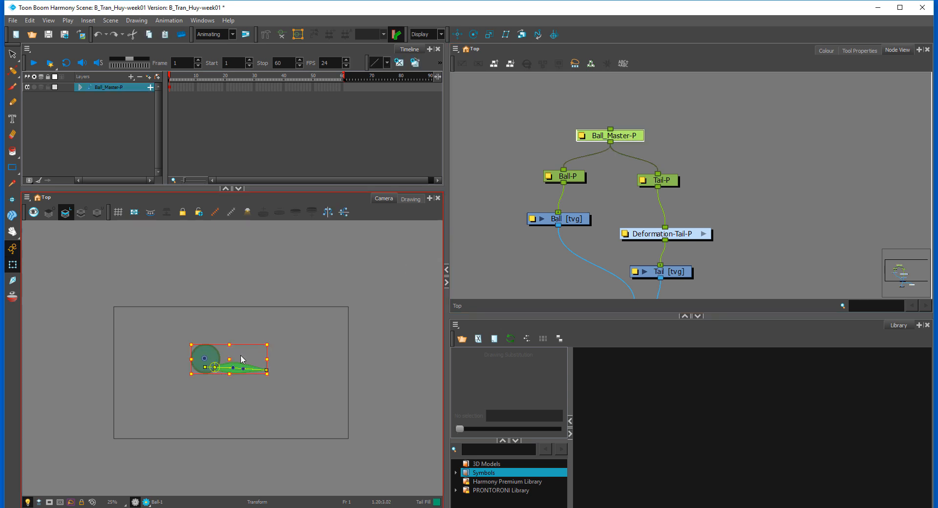
{"action": "mouse_move", "coordinate": [268, 344]}
{"action": "left_mouse_down"}
{"action": "mouse_move", "coordinate": [242, 350]}
{"action": "mouse_move", "coordinate": [289, 390]}
{"action": "mouse_move", "coordinate": [294, 416]}
{"action": "left_mouse_up"}
Step: Inspect the resized ball and tail up close, and return to a view of the full camera frame
{"action": "key", "text": "2"}
{"action": "key", "text": "2"}
{"action": "key", "text": "2"}
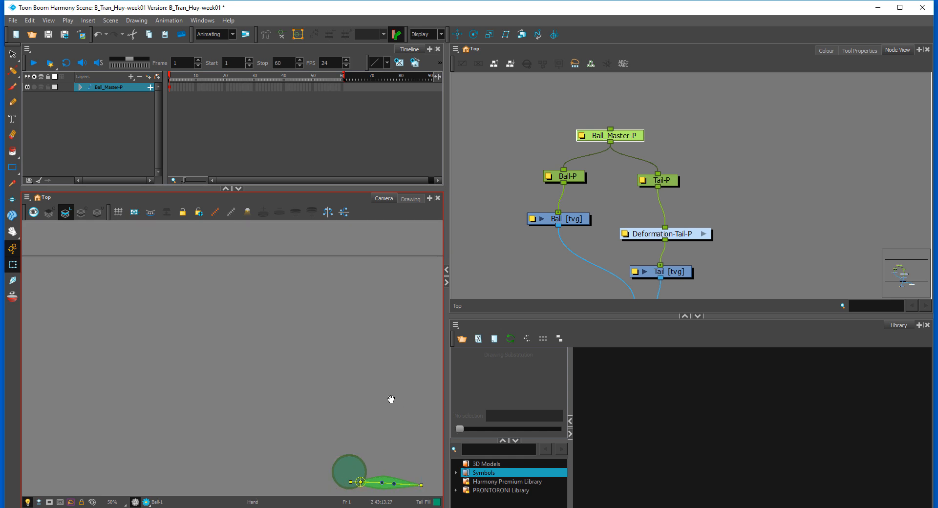
{"action": "left_click_drag", "start_coordinate": [394, 402], "coordinate": [217, 326]}
{"action": "key", "text": "2"}
{"action": "key", "text": "2"}
{"action": "key", "text": "2"}
{"action": "left_click_drag", "start_coordinate": [113, 297], "coordinate": [309, 295]}
{"action": "key", "text": "2"}
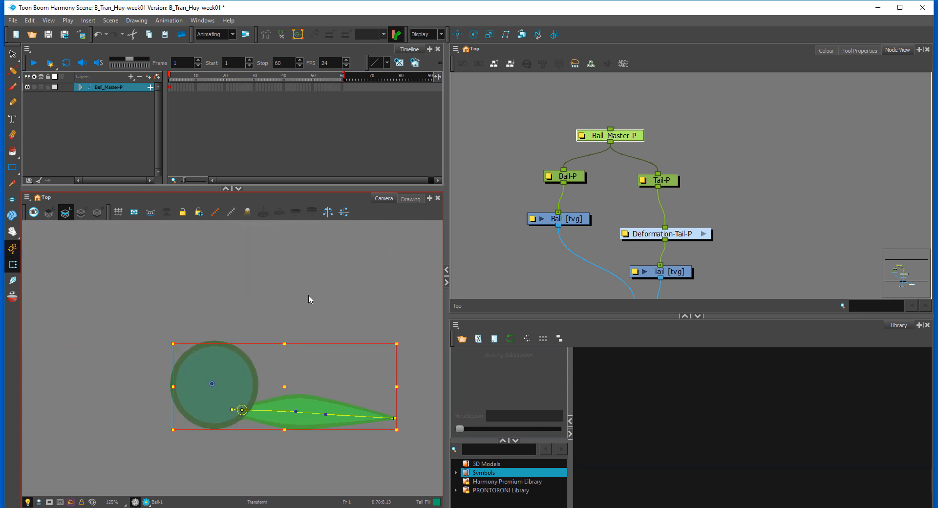
{"action": "key", "text": "1"}
{"action": "key", "text": "1"}
{"action": "key", "text": "1"}
{"action": "key", "text": "1"}
{"action": "key", "text": "1"}
{"action": "key", "text": "1"}
{"action": "left_click_drag", "start_coordinate": [216, 292], "coordinate": [293, 297]}
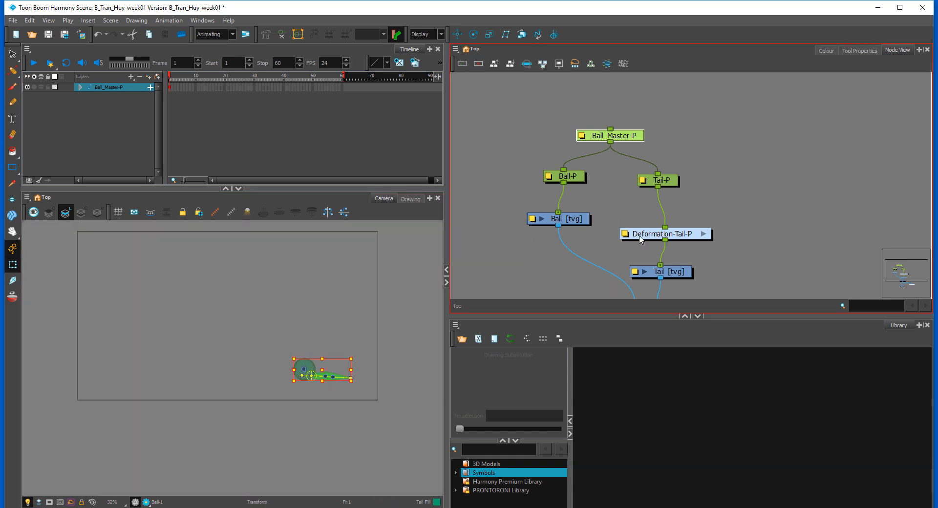
Step: Add a vector drawing layer named path_of_action and connect its node to the Composite
{"action": "left_click_drag", "start_coordinate": [770, 236], "coordinate": [799, 177]}
{"action": "left_click_drag", "start_coordinate": [696, 254], "coordinate": [673, 269]}
{"action": "key", "text": "Return"}
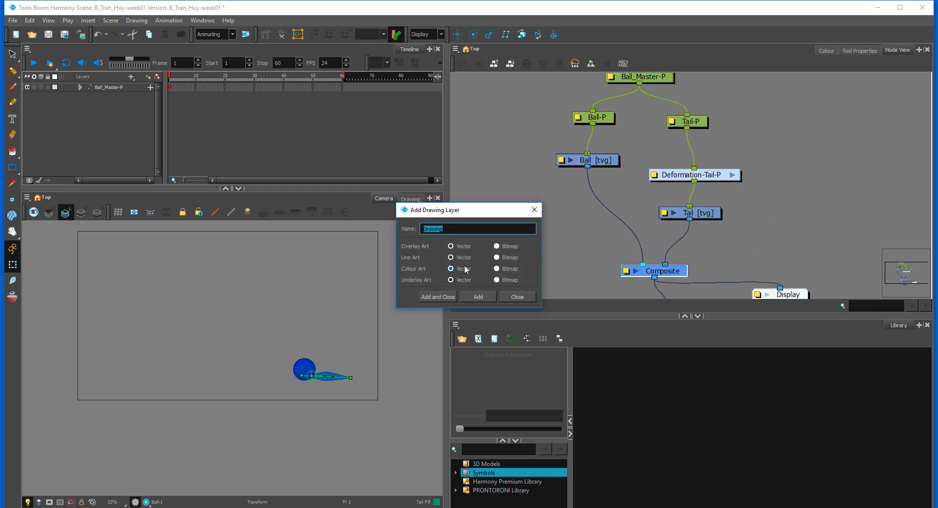
{"action": "type", "text": "p"}
{"action": "type", "text": "ath_of_action"}
{"action": "left_click", "coordinate": [453, 296]}
{"action": "left_click_drag", "start_coordinate": [779, 220], "coordinate": [638, 264]}
Step: Choose the Line tool for the path_of_action layer and add a bright green colour to the Ball_and_Tail palette
{"action": "left_click", "coordinate": [50, 125]}
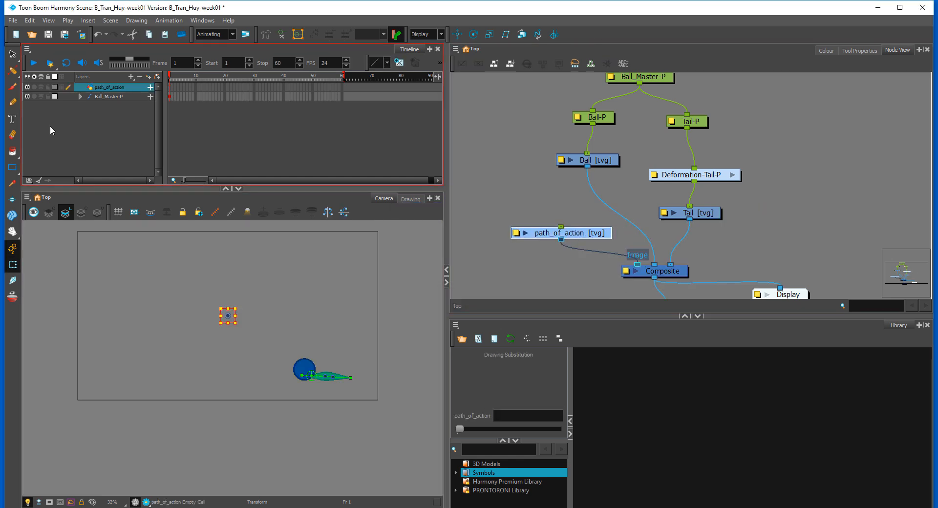
{"action": "left_click", "coordinate": [13, 87]}
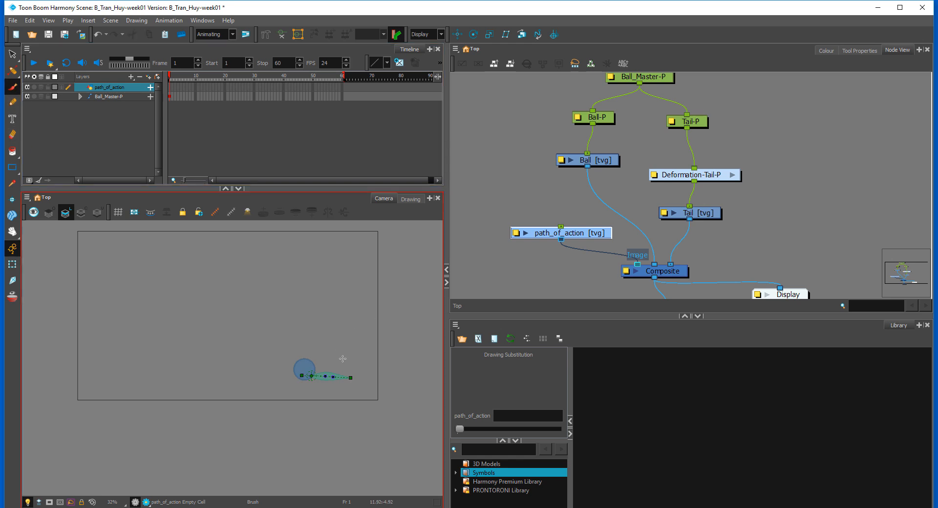
{"action": "left_click", "coordinate": [80, 117]}
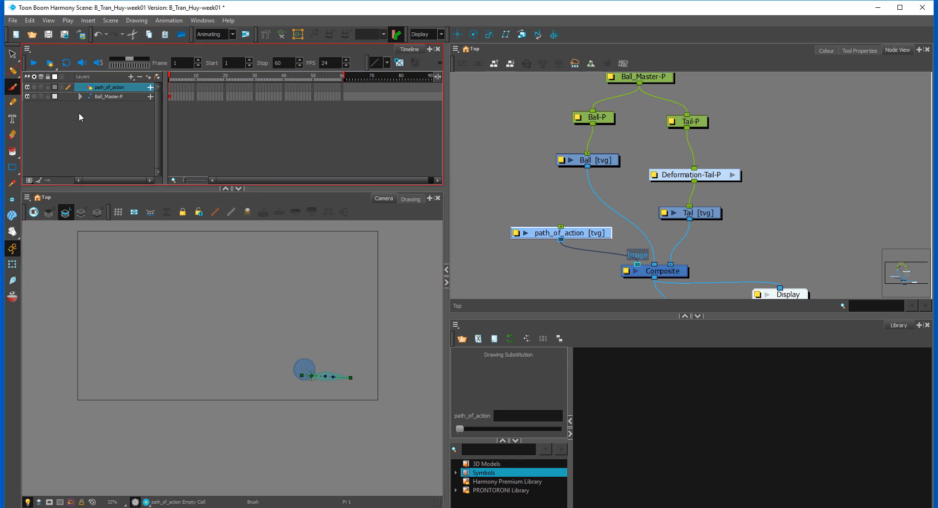
{"action": "left_click", "coordinate": [12, 170]}
{"action": "left_click", "coordinate": [39, 198]}
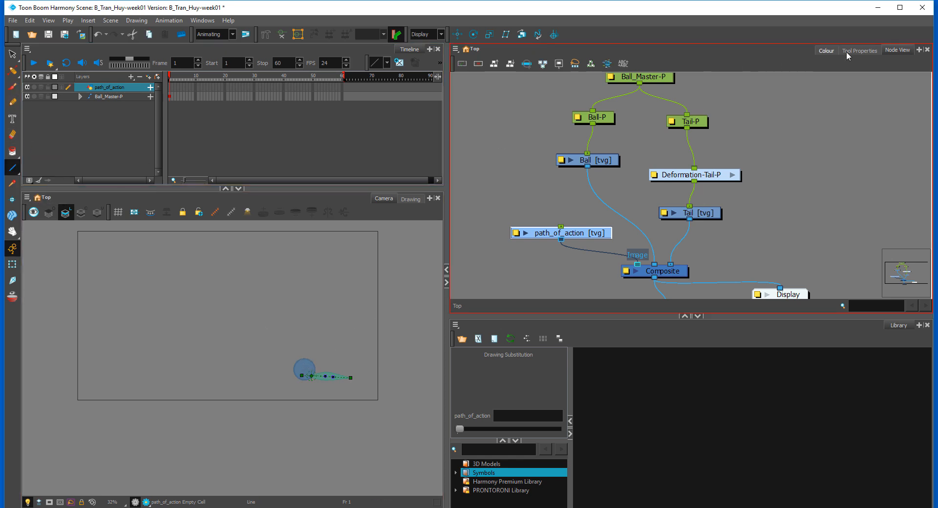
{"action": "left_click", "coordinate": [826, 50]}
{"action": "left_click", "coordinate": [459, 207]}
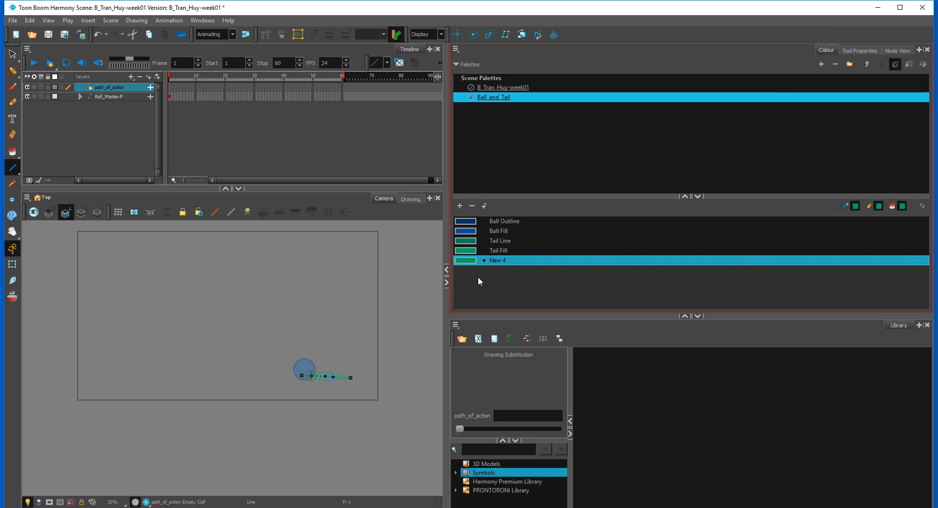
{"action": "double_click", "coordinate": [471, 261]}
{"action": "left_click_drag", "start_coordinate": [466, 278], "coordinate": [479, 317]}
{"action": "left_click", "coordinate": [573, 165]}
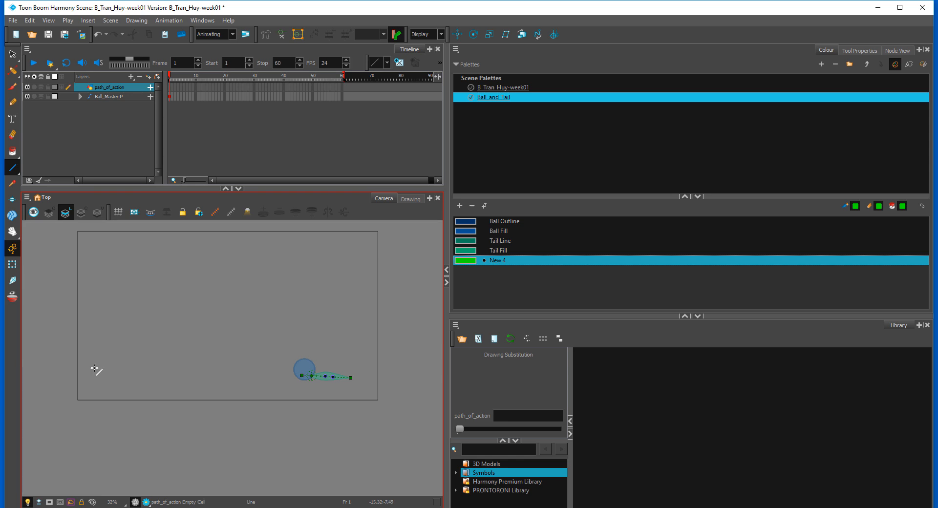
Step: Draw a straight green line across the lower camera frame and bend it into a peak and a valley with the Contour Editor
{"action": "mouse_move", "coordinate": [84, 369]}
{"action": "left_mouse_down"}
{"action": "mouse_move", "coordinate": [386, 360]}
{"action": "mouse_move", "coordinate": [367, 361]}
{"action": "left_mouse_up"}
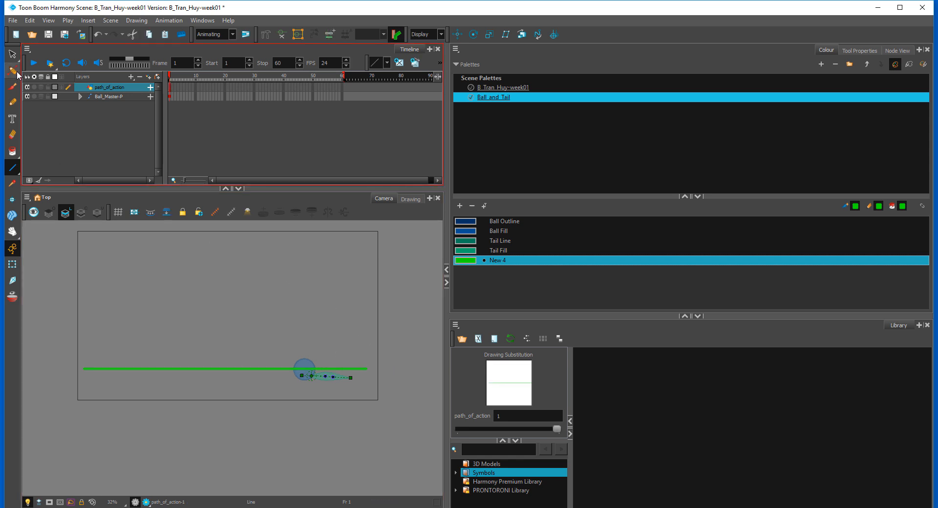
{"action": "left_click_drag", "start_coordinate": [12, 72], "coordinate": [41, 70]}
{"action": "left_click", "coordinate": [174, 370]}
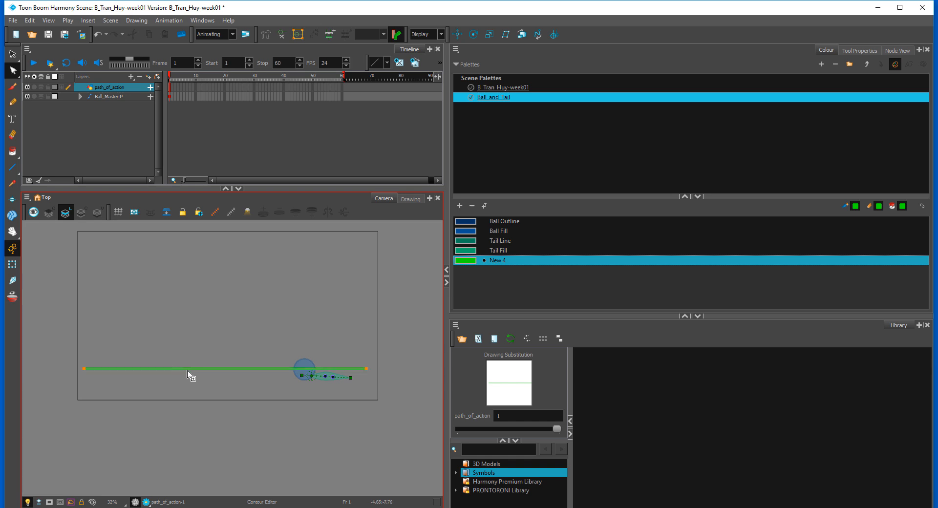
{"action": "left_click_drag", "start_coordinate": [217, 370], "coordinate": [206, 315]}
{"action": "left_click_drag", "start_coordinate": [263, 334], "coordinate": [264, 375]}
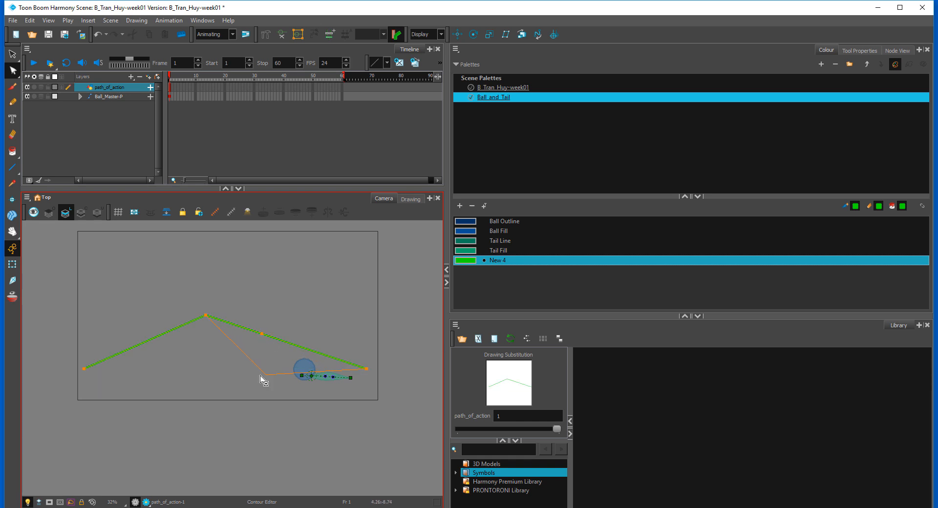
Step: Reshape the green line into two smooth, similar arcs that meet at a sharp low point in the middle
{"action": "left_click_drag", "start_coordinate": [206, 315], "coordinate": [130, 318]}
{"action": "left_click_drag", "start_coordinate": [265, 375], "coordinate": [246, 316]}
{"action": "left_click", "coordinate": [286, 371], "text": "ctrl"}
{"action": "mouse_move", "coordinate": [350, 298]}
{"action": "left_mouse_down"}
{"action": "mouse_move", "coordinate": [300, 310]}
{"action": "mouse_move", "coordinate": [337, 310]}
{"action": "left_mouse_up"}
{"action": "left_click_drag", "start_coordinate": [367, 369], "coordinate": [362, 373]}
{"action": "left_click_drag", "start_coordinate": [164, 312], "coordinate": [151, 312]}
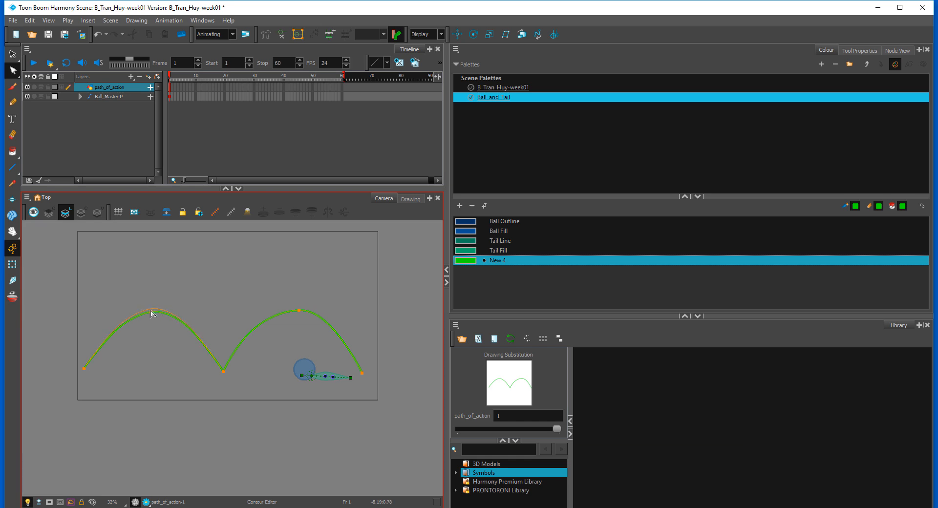
{"action": "left_click_drag", "start_coordinate": [299, 312], "coordinate": [288, 312]}
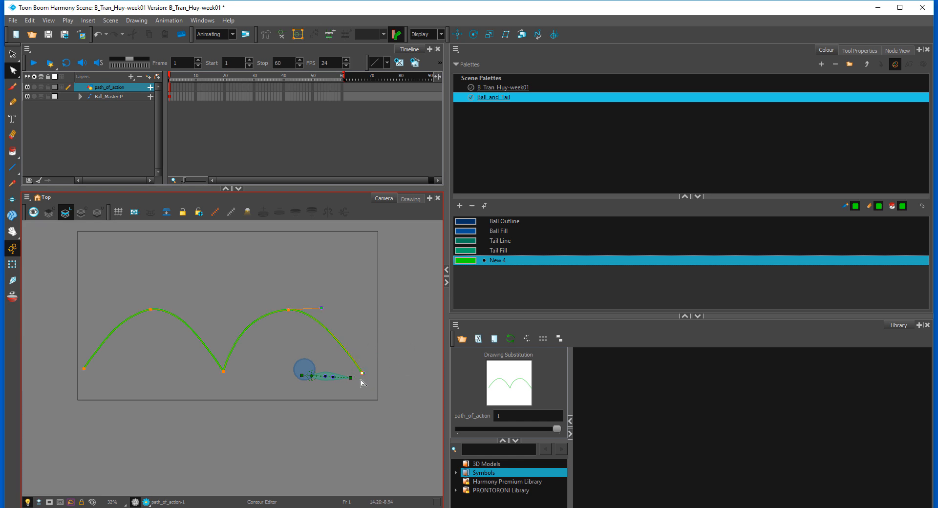
{"action": "left_click_drag", "start_coordinate": [365, 369], "coordinate": [338, 327]}
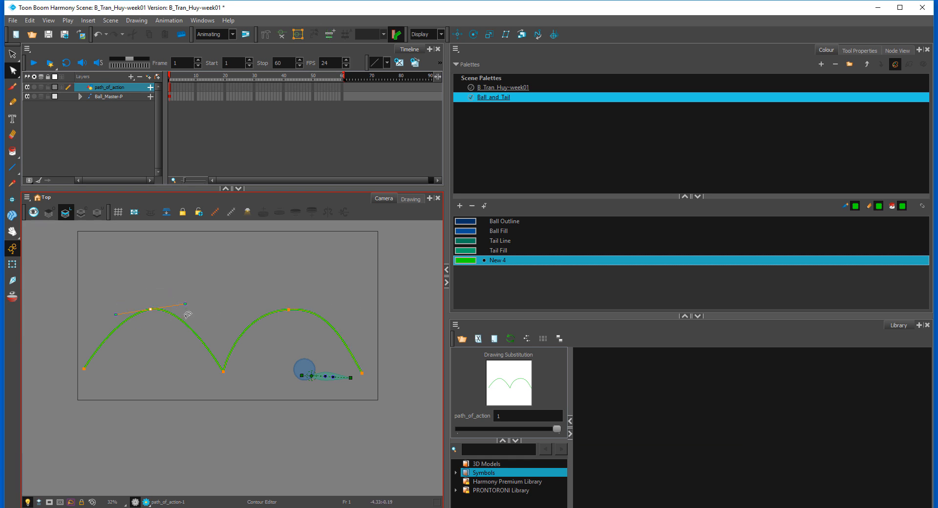
{"action": "left_click", "coordinate": [151, 310]}
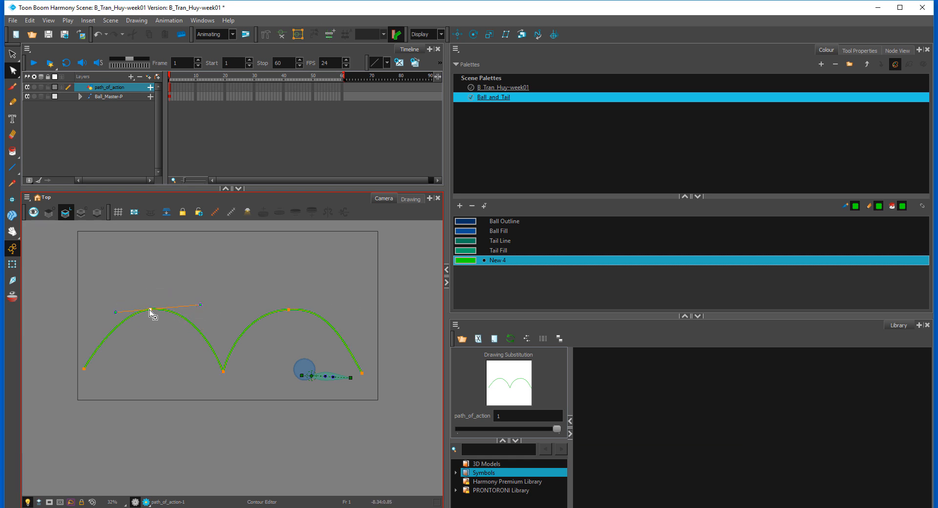
{"action": "left_click_drag", "start_coordinate": [150, 310], "coordinate": [192, 309]}
{"action": "left_click", "coordinate": [263, 297]}
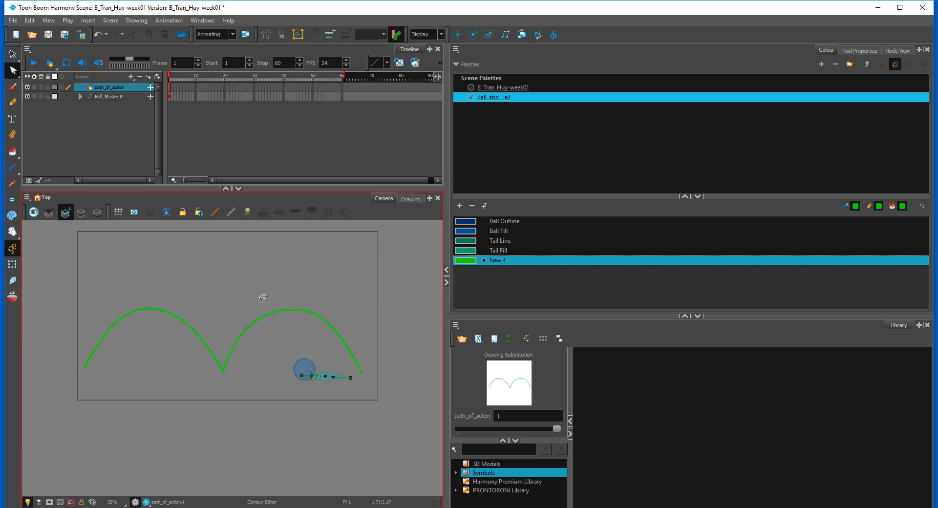
{"action": "scroll", "coordinate": [219, 345], "scroll_direction": "down", "scroll_amount": 2}
{"action": "scroll", "coordinate": [256, 349], "scroll_direction": "up", "scroll_amount": 3}
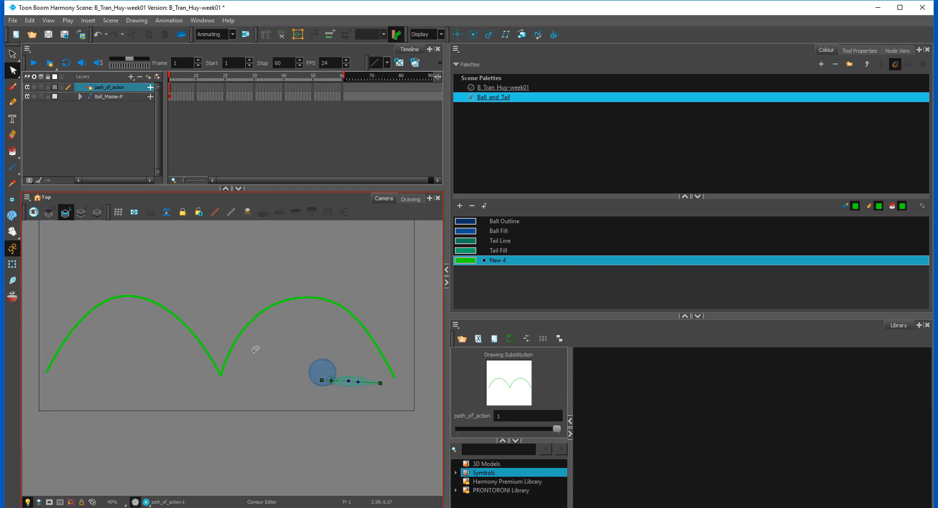
{"action": "left_click_drag", "start_coordinate": [311, 336], "coordinate": [300, 338]}
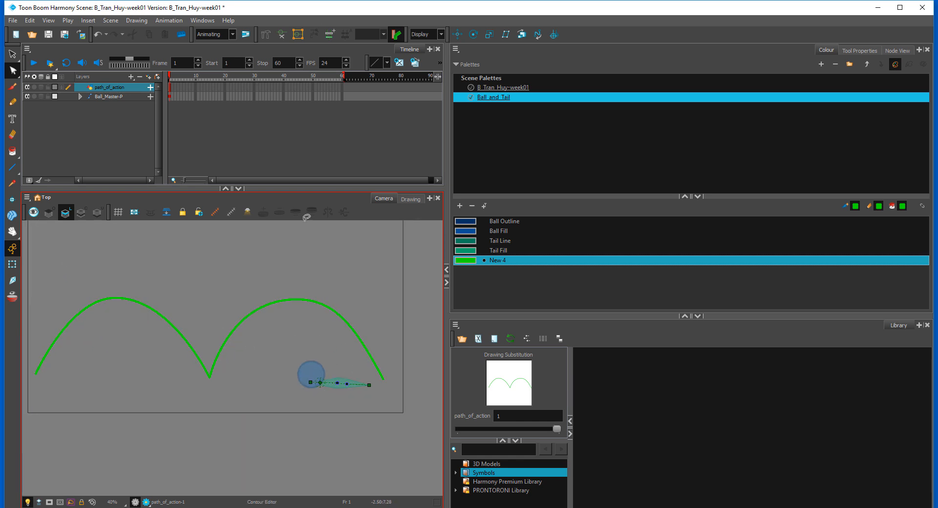
Step: Lock the path_of_action layer
{"action": "left_click", "coordinate": [95, 138]}
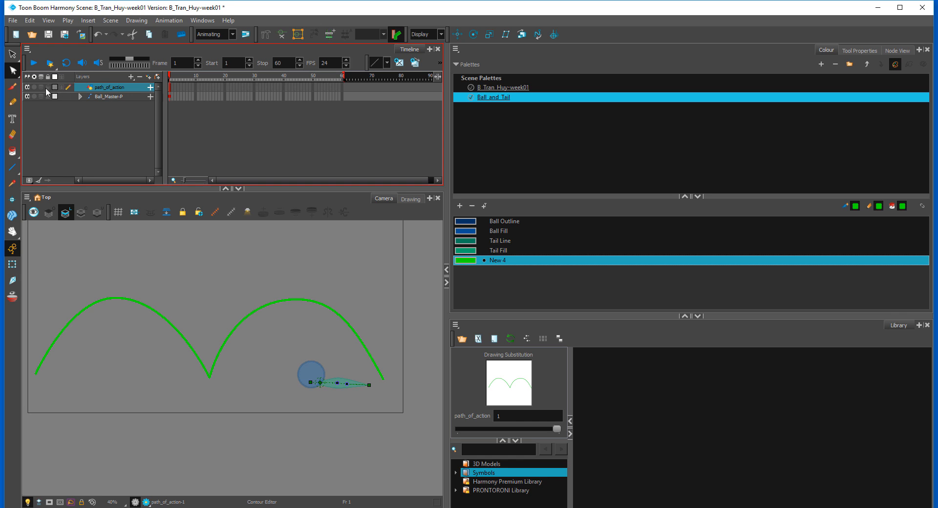
{"action": "left_click", "coordinate": [164, 289]}
{"action": "left_click", "coordinate": [111, 93]}
{"action": "left_click", "coordinate": [48, 87]}
{"action": "left_click", "coordinate": [140, 292]}
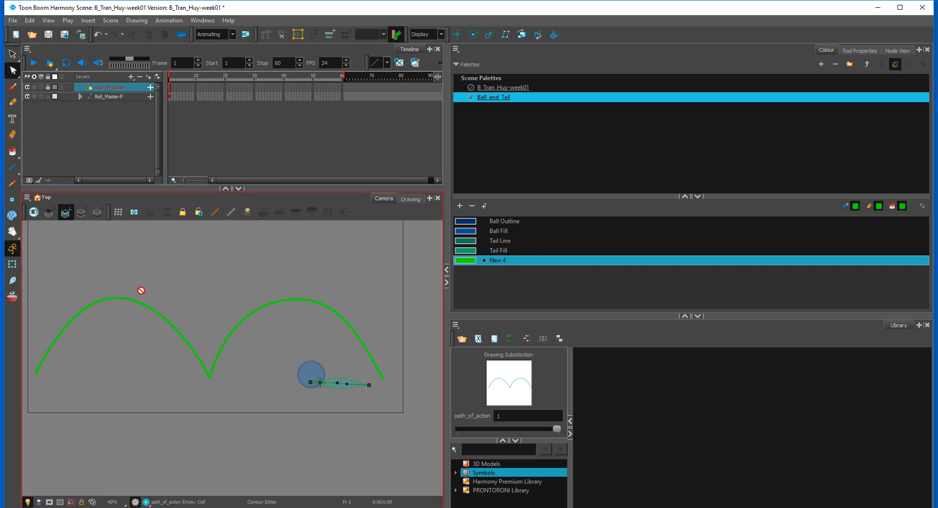
Step: Move the Ball_Master-P rig so the ball is centred on the right end of the green path at frame 1
{"action": "key", "text": "shift+t"}
{"action": "left_click", "coordinate": [840, 87]}
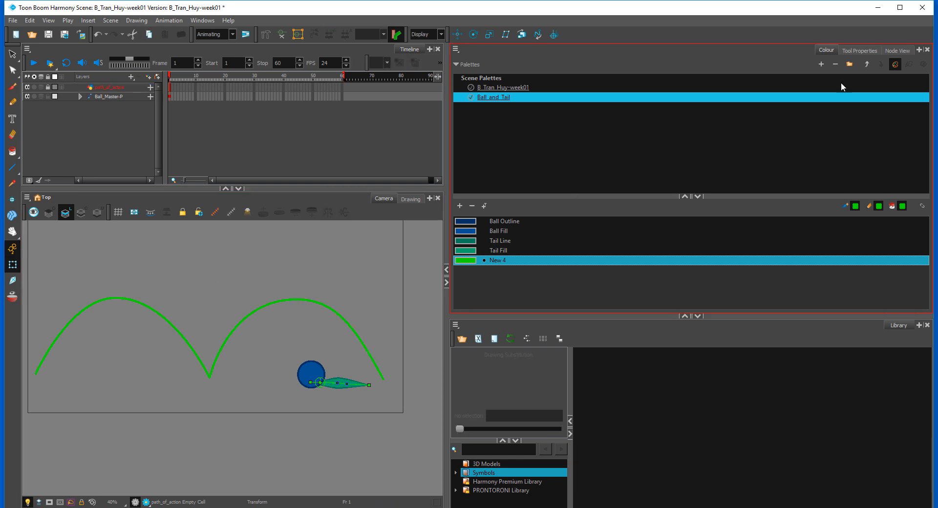
{"action": "left_click", "coordinate": [891, 51]}
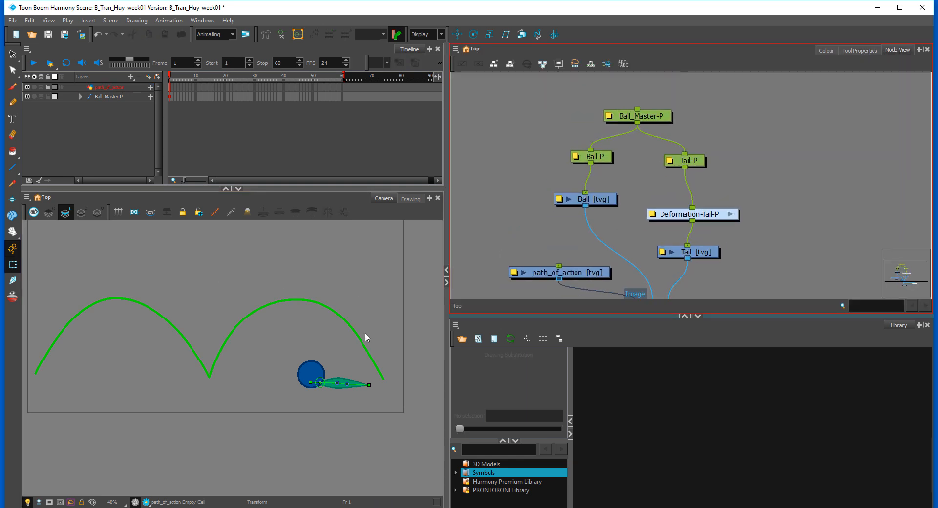
{"action": "left_click", "coordinate": [640, 116]}
{"action": "left_click", "coordinate": [257, 198]}
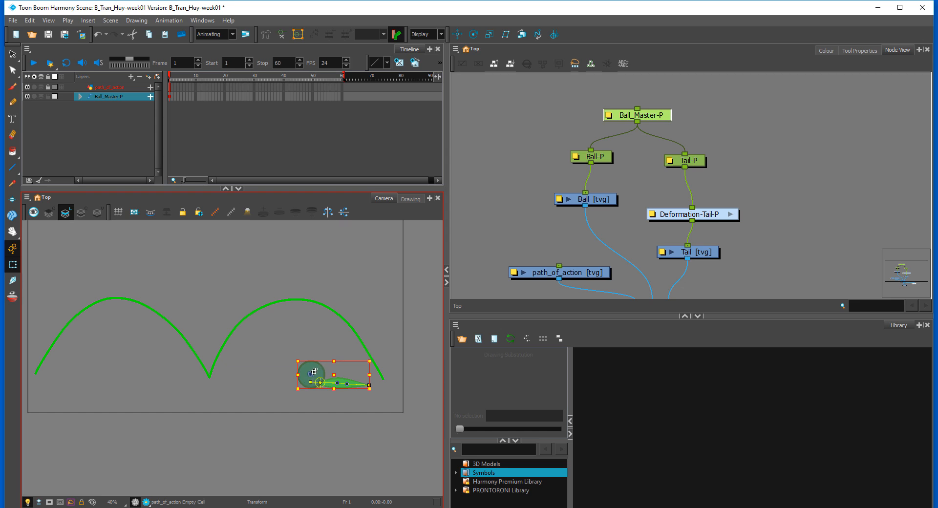
{"action": "left_click_drag", "start_coordinate": [314, 373], "coordinate": [388, 375]}
{"action": "key", "text": "space"}
{"action": "left_click_drag", "start_coordinate": [386, 341], "coordinate": [222, 320]}
{"action": "key", "text": "2"}
{"action": "key", "text": "2"}
{"action": "key", "text": "2"}
{"action": "key", "text": "space"}
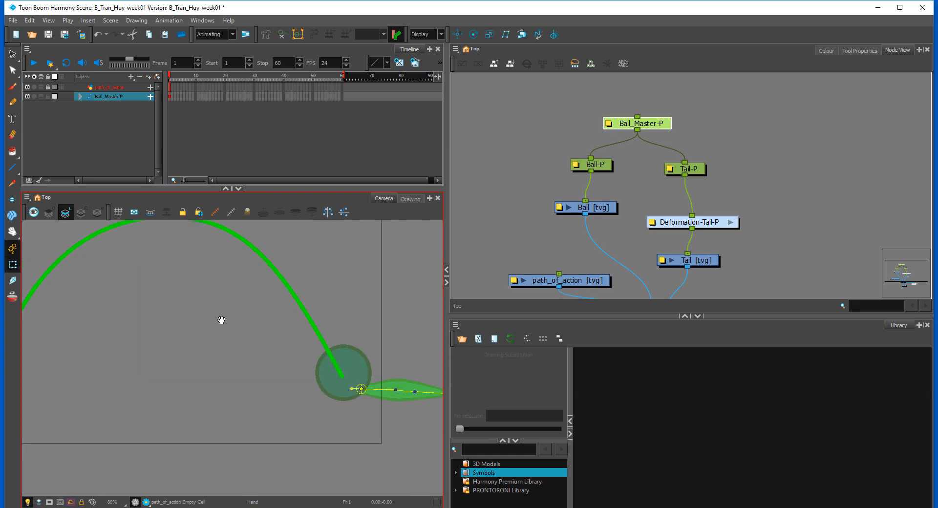
{"action": "left_click", "coordinate": [290, 293]}
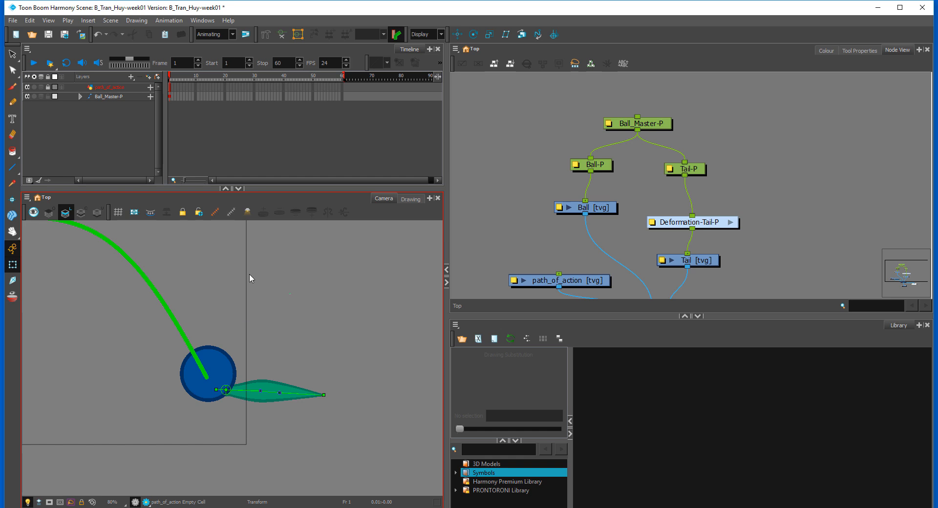
Step: Extend the path_of_action drawing's exposure to frame 60 and set a keyframe for Ball_Master-P at frame 2
{"action": "left_click", "coordinate": [172, 96]}
{"action": "left_click", "coordinate": [342, 86]}
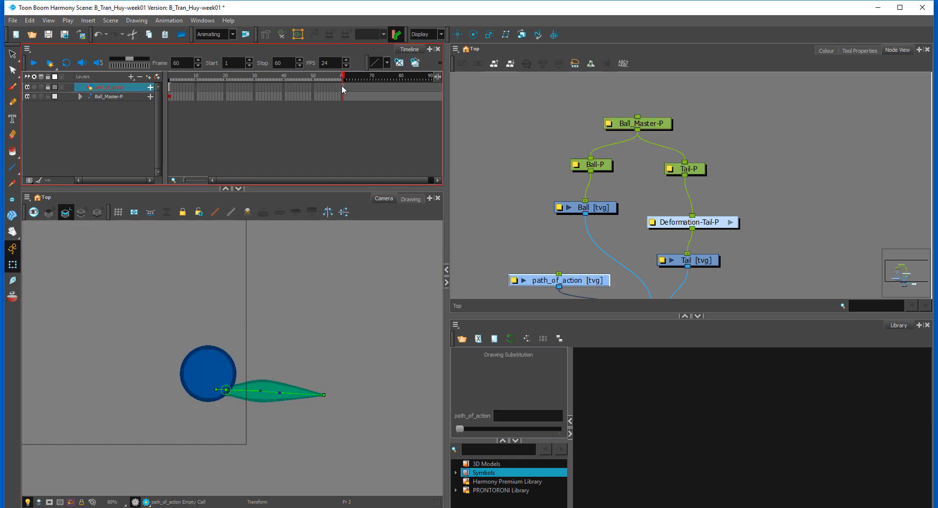
{"action": "key", "text": "F5"}
{"action": "left_click", "coordinate": [174, 97]}
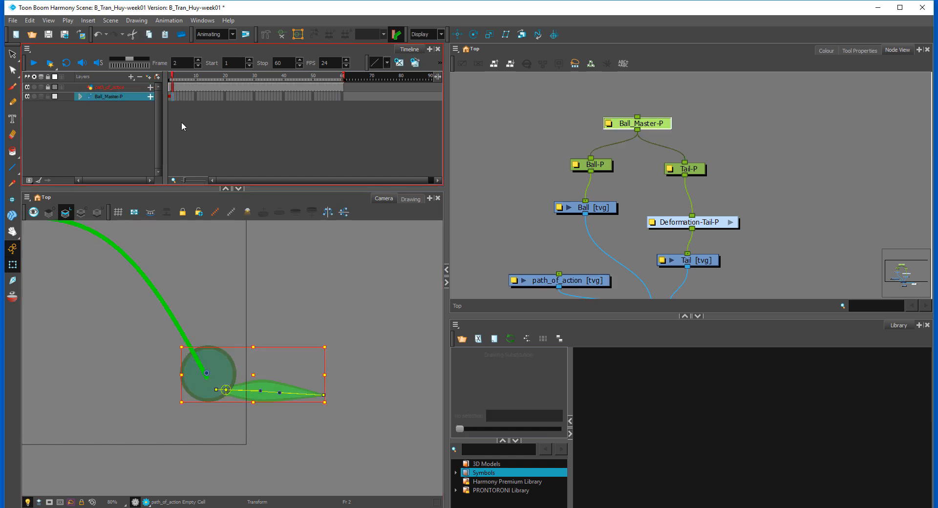
{"action": "left_click_drag", "start_coordinate": [289, 292], "coordinate": [352, 282]}
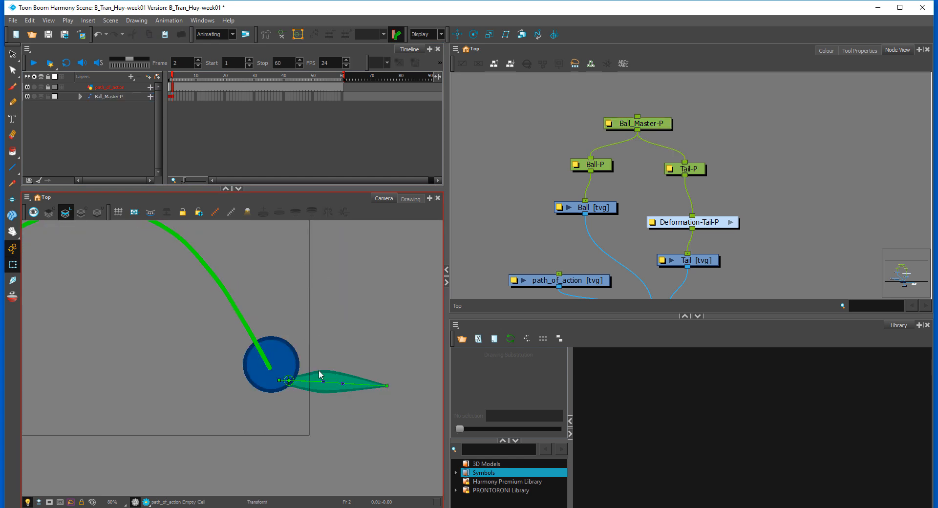
Step: Reorder the Tail connection at the Composite so the tail is layered in front of the ball
{"action": "left_click", "coordinate": [274, 369]}
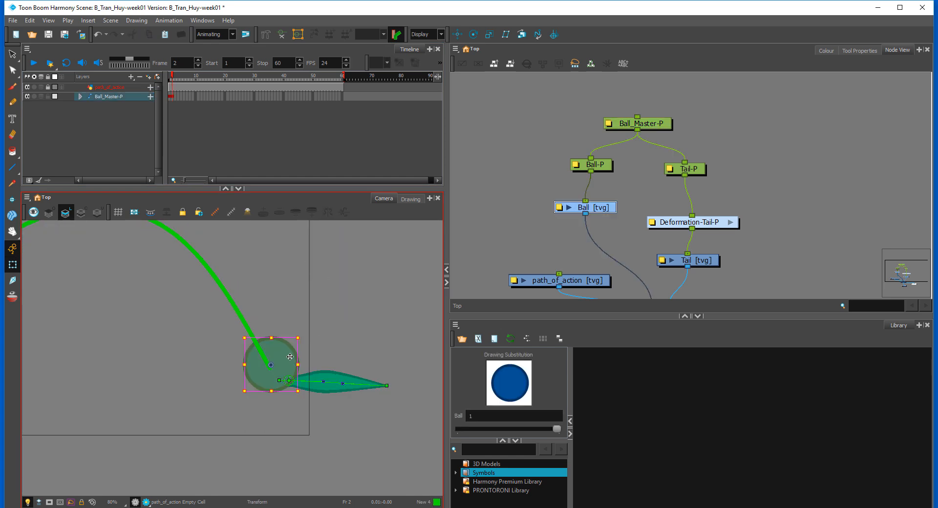
{"action": "left_click", "coordinate": [288, 294]}
{"action": "key", "text": "2"}
{"action": "key", "text": "2"}
{"action": "key", "text": "2"}
{"action": "key", "text": "2"}
{"action": "left_click_drag", "start_coordinate": [424, 337], "coordinate": [310, 313]}
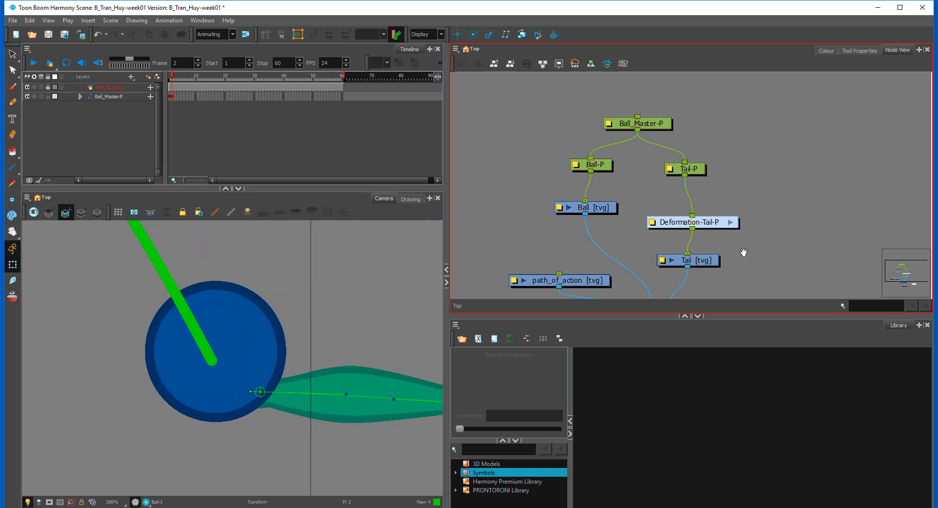
{"action": "left_click_drag", "start_coordinate": [744, 252], "coordinate": [741, 207]}
{"action": "left_click_drag", "start_coordinate": [666, 266], "coordinate": [685, 255]}
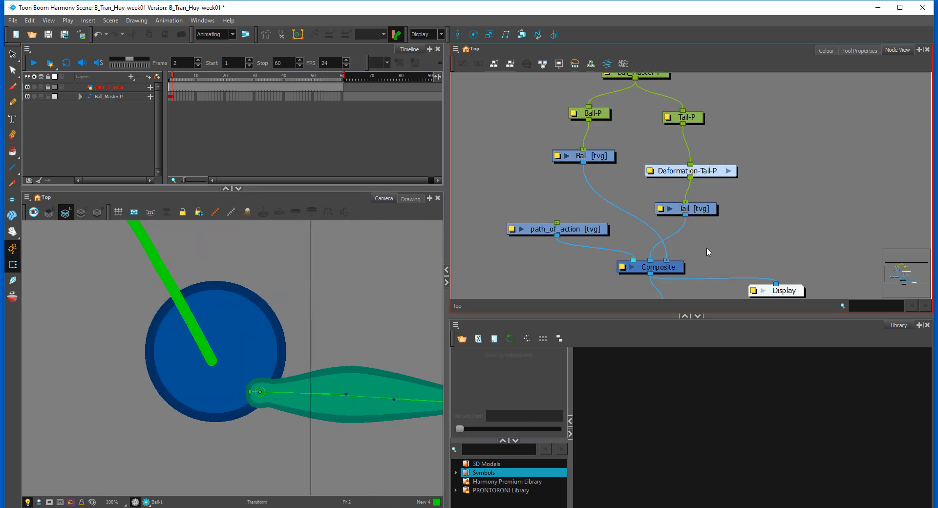
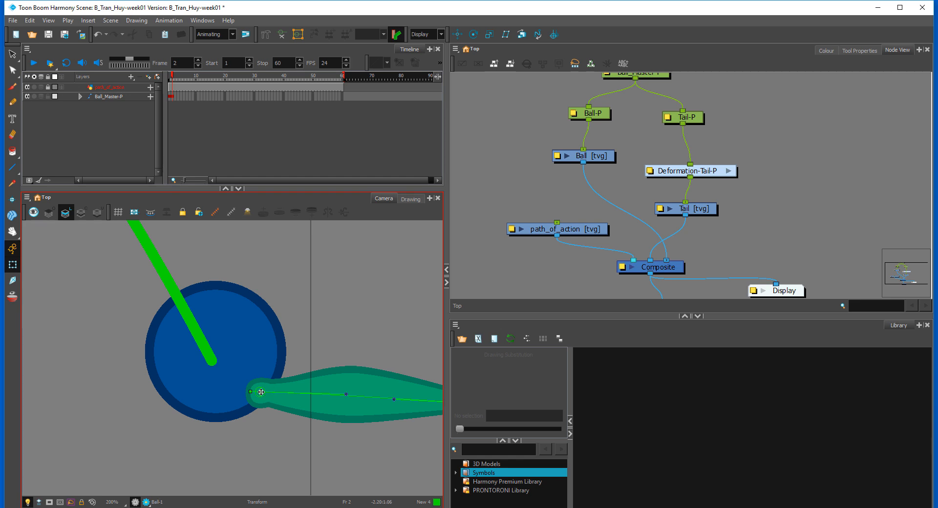
Step: Examine the Ball drawing on its own, enlarged in the Drawing view
{"action": "left_click", "coordinate": [609, 156]}
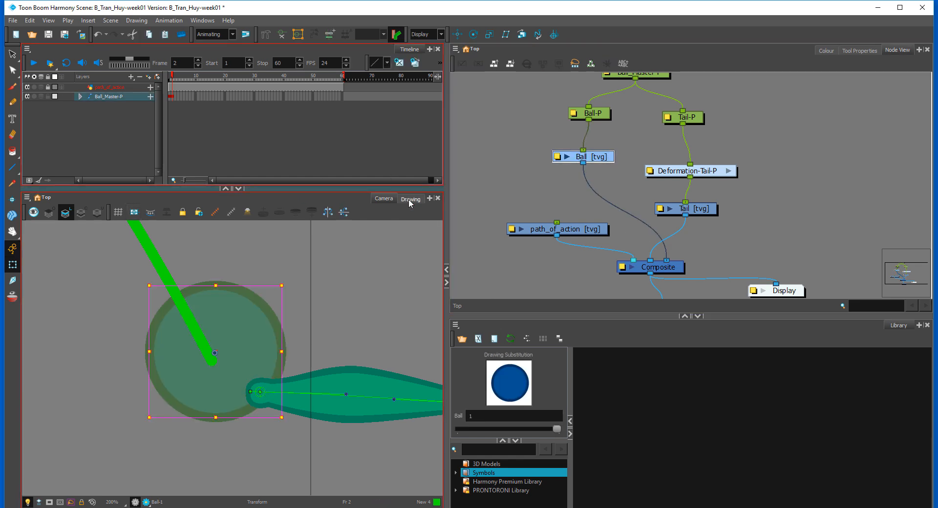
{"action": "left_click", "coordinate": [411, 199]}
{"action": "left_click", "coordinate": [49, 216]}
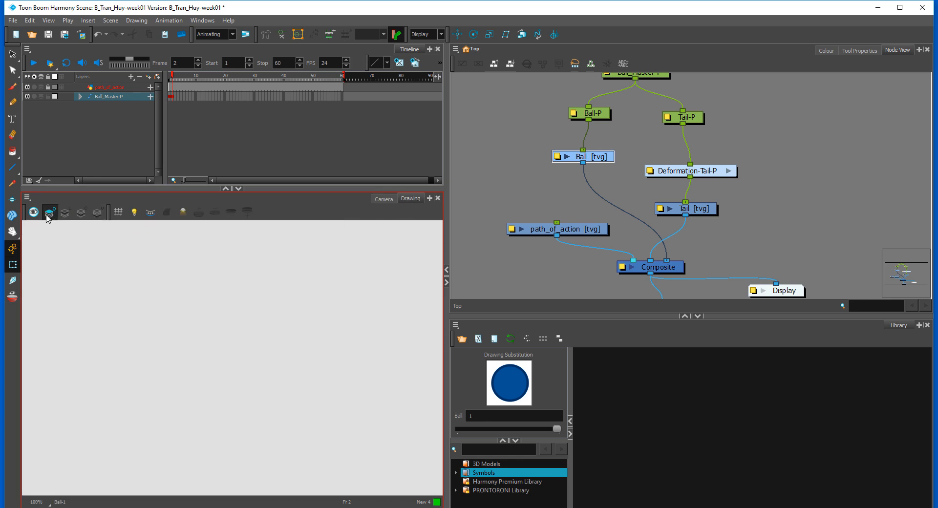
{"action": "left_click", "coordinate": [36, 214]}
{"action": "key", "text": "2"}
{"action": "key", "text": "2"}
{"action": "key", "text": "2"}
{"action": "key", "text": "2"}
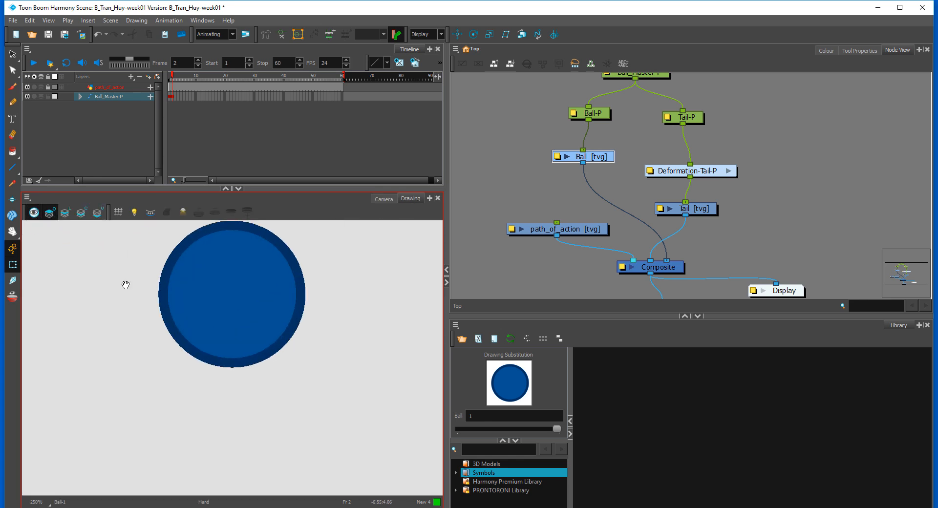
{"action": "left_click_drag", "start_coordinate": [126, 285], "coordinate": [127, 327]}
Step: Paint a small green marker on the Ball drawing at the tail's root point, using the New 4 colour
{"action": "left_click", "coordinate": [13, 87]}
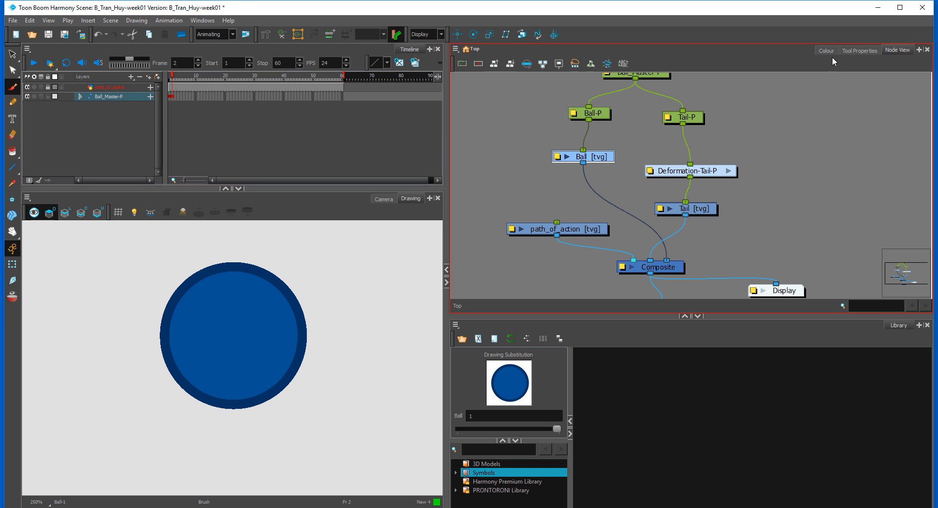
{"action": "left_click", "coordinate": [826, 51]}
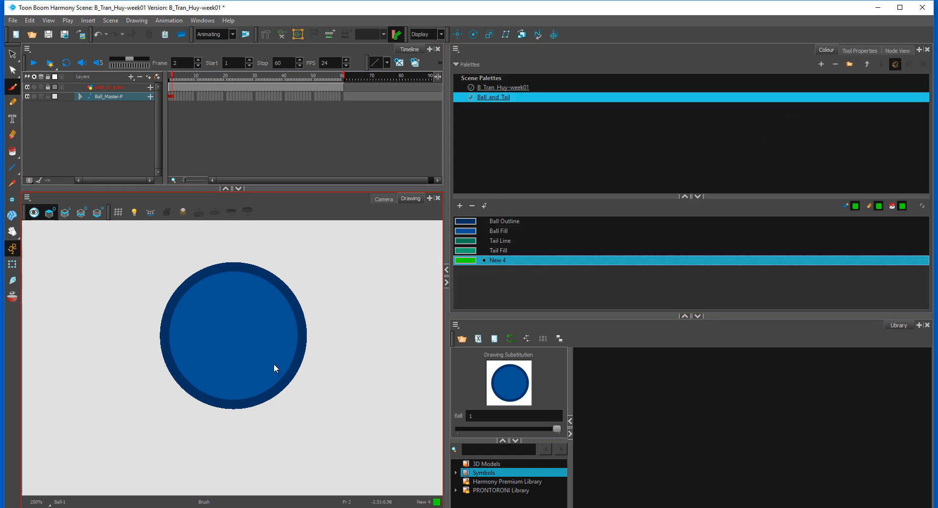
{"action": "left_click", "coordinate": [384, 199]}
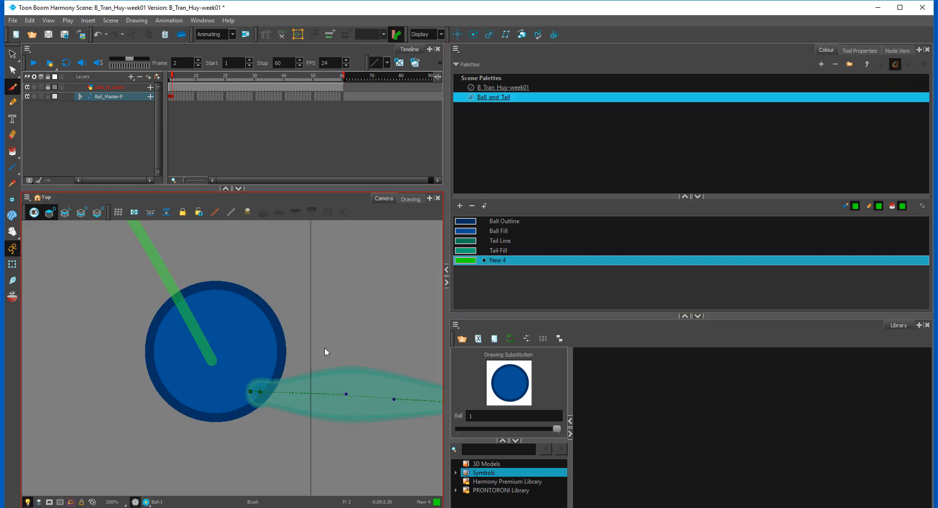
{"action": "left_click", "coordinate": [258, 392]}
{"action": "left_click_drag", "start_coordinate": [259, 392], "coordinate": [265, 394]}
{"action": "left_click", "coordinate": [410, 200]}
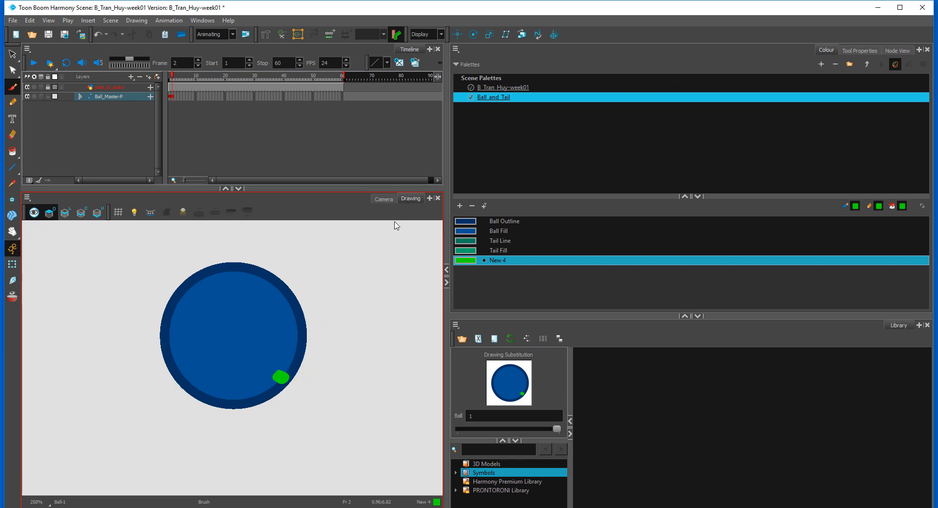
{"action": "left_click", "coordinate": [384, 201]}
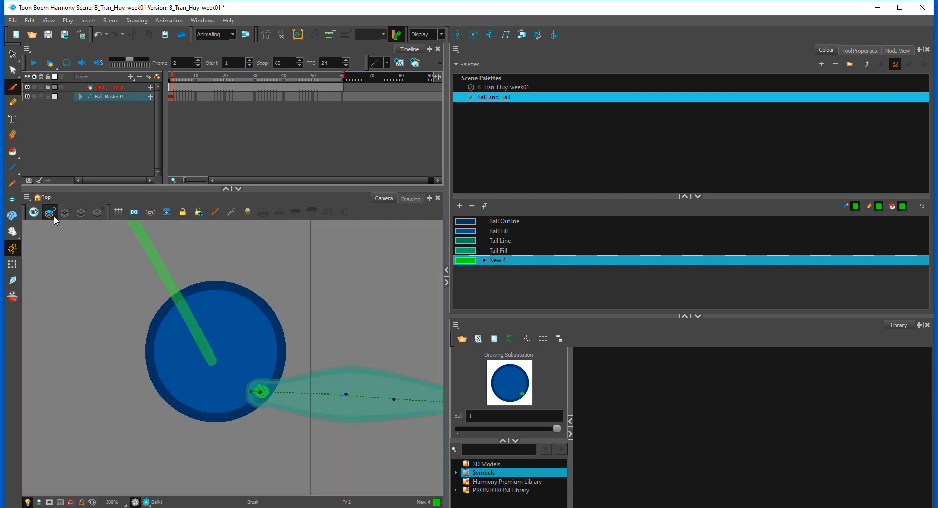
Step: Swap the Ball and Tail connections at the Composite so the ball is layered in front of the tail
{"action": "left_click", "coordinate": [12, 264]}
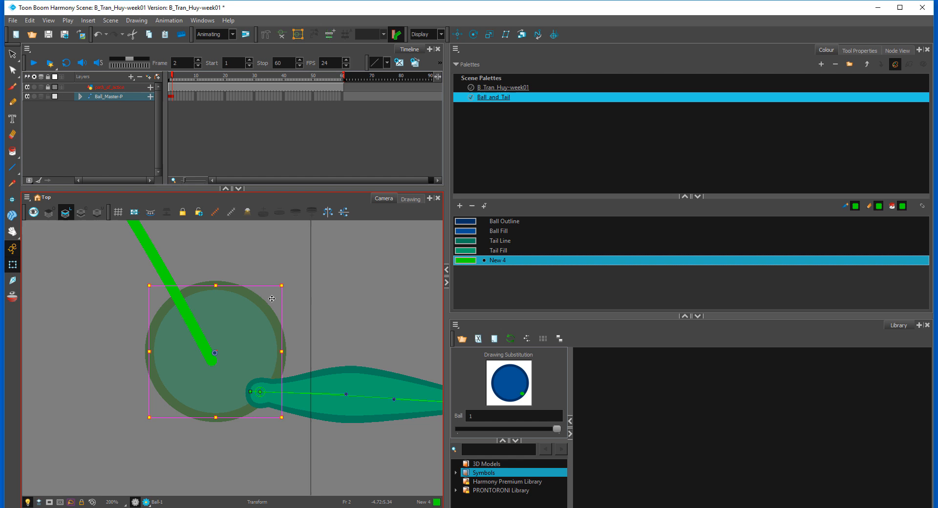
{"action": "left_click", "coordinate": [312, 285]}
{"action": "left_click", "coordinate": [898, 51]}
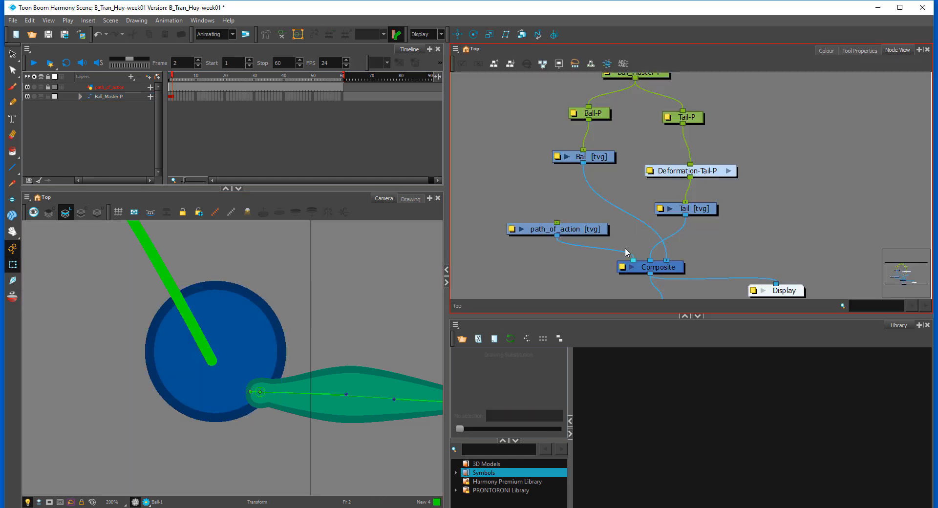
{"action": "left_click_drag", "start_coordinate": [668, 260], "coordinate": [650, 260]}
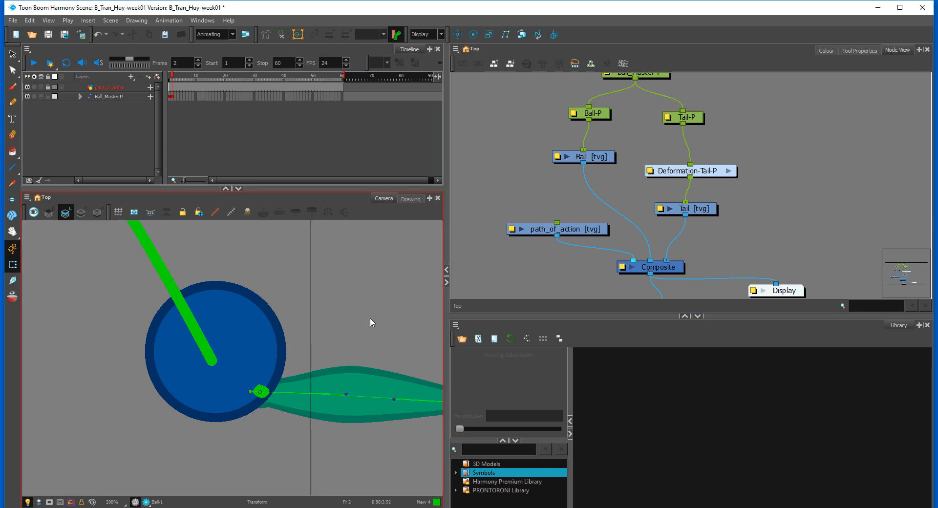
Step: At frame 2, squash Ball-P into a wide, slightly tilted oval and realign its green marker with the tail's root
{"action": "left_click_drag", "start_coordinate": [358, 303], "coordinate": [313, 352]}
{"action": "key", "text": "1"}
{"action": "key", "text": "1"}
{"action": "left_click_drag", "start_coordinate": [312, 288], "coordinate": [346, 329]}
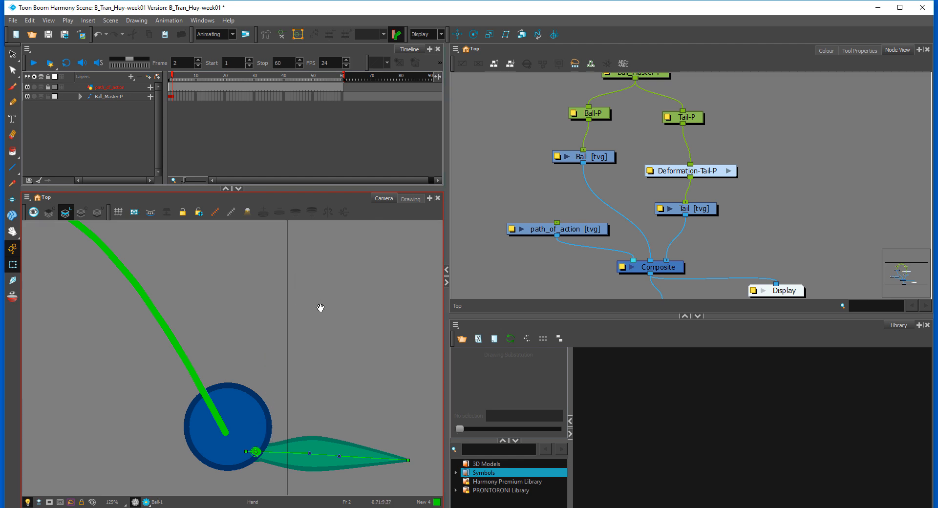
{"action": "left_click_drag", "start_coordinate": [318, 308], "coordinate": [320, 324]}
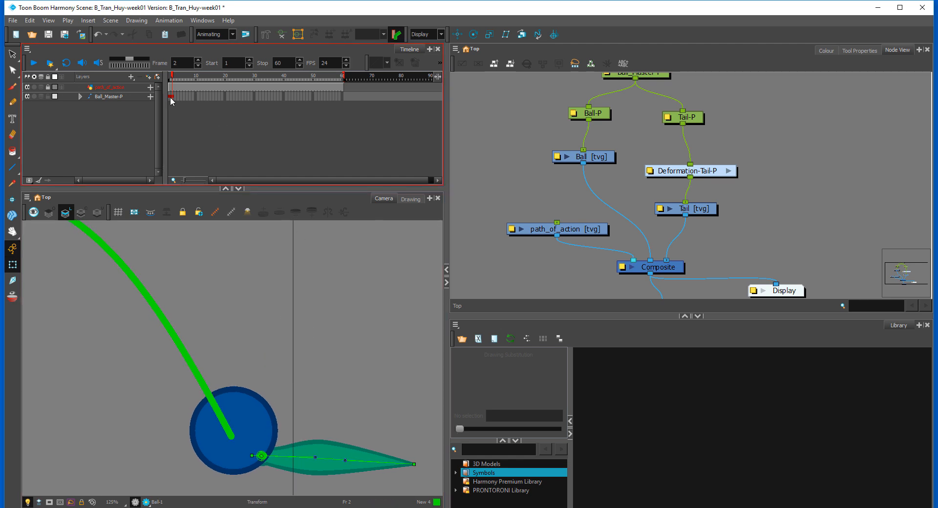
{"action": "left_click", "coordinate": [171, 97]}
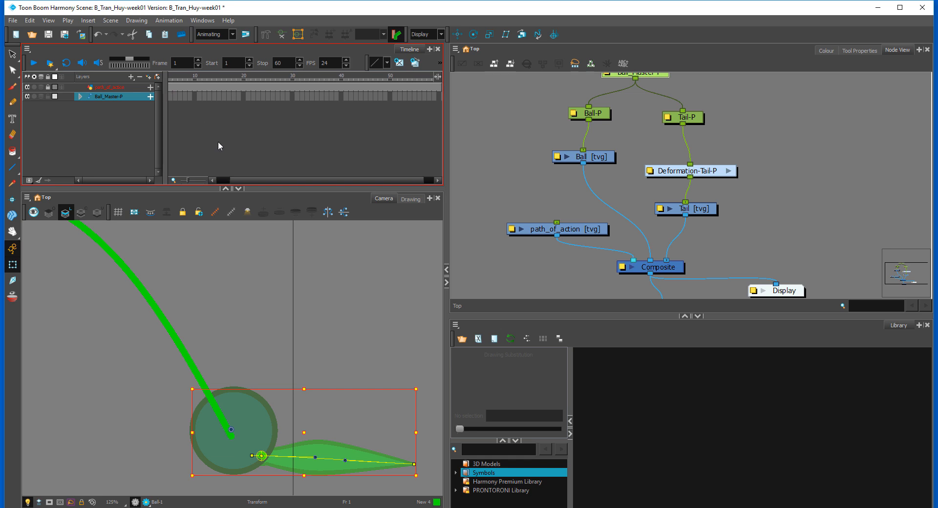
{"action": "key", "text": "Escape"}
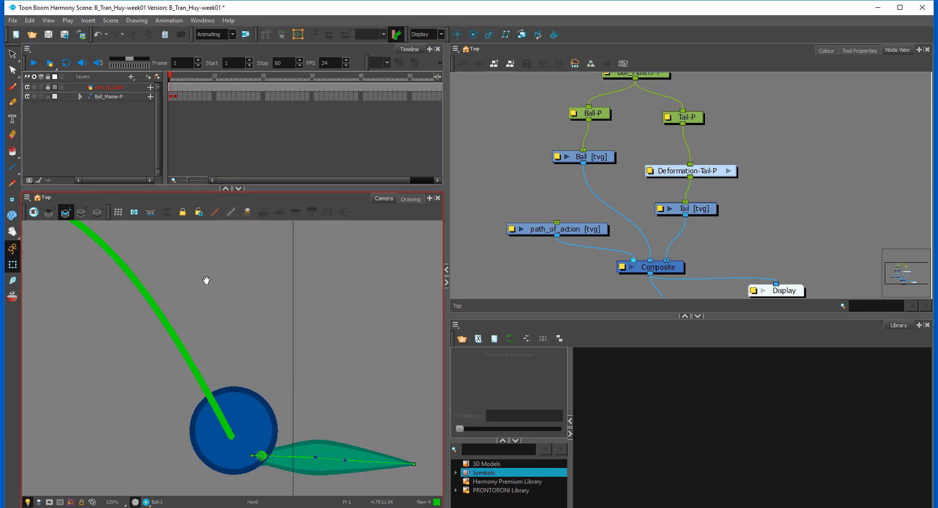
{"action": "left_click_drag", "start_coordinate": [230, 294], "coordinate": [236, 220]}
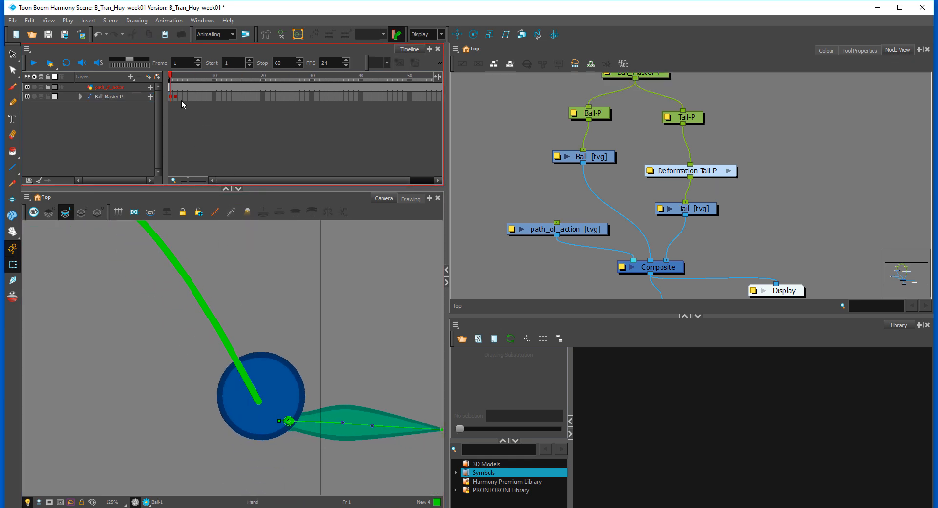
{"action": "left_click", "coordinate": [174, 97]}
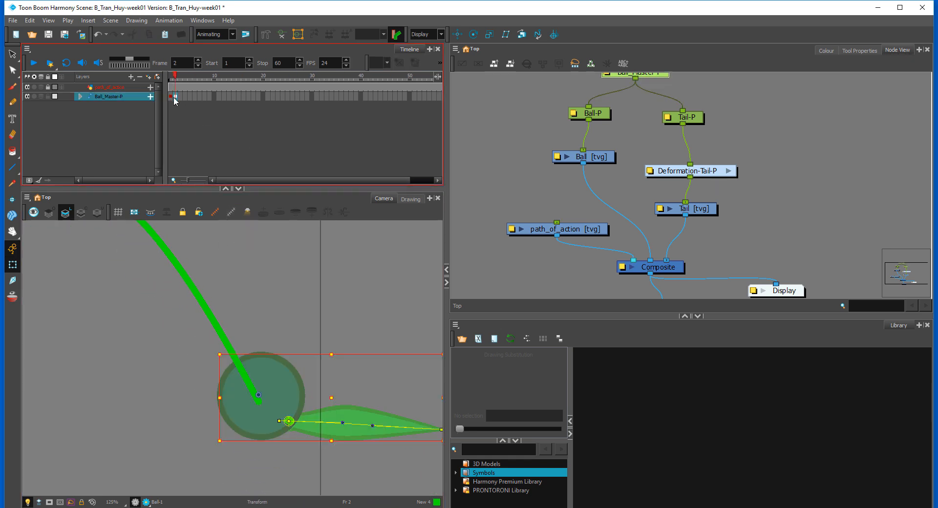
{"action": "key", "text": "Escape"}
{"action": "left_click_drag", "start_coordinate": [294, 328], "coordinate": [278, 332]}
{"action": "left_click", "coordinate": [253, 374]}
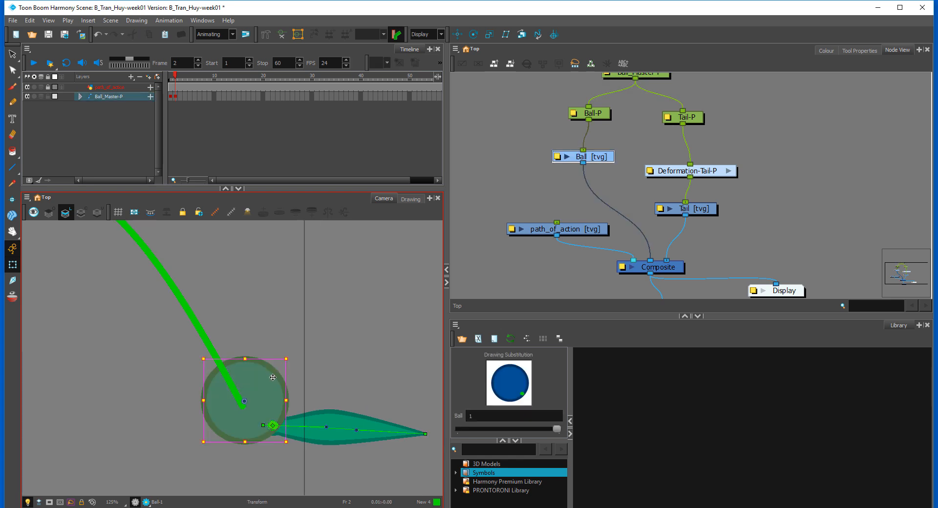
{"action": "key", "text": "b"}
{"action": "left_click_drag", "start_coordinate": [202, 359], "coordinate": [193, 364]}
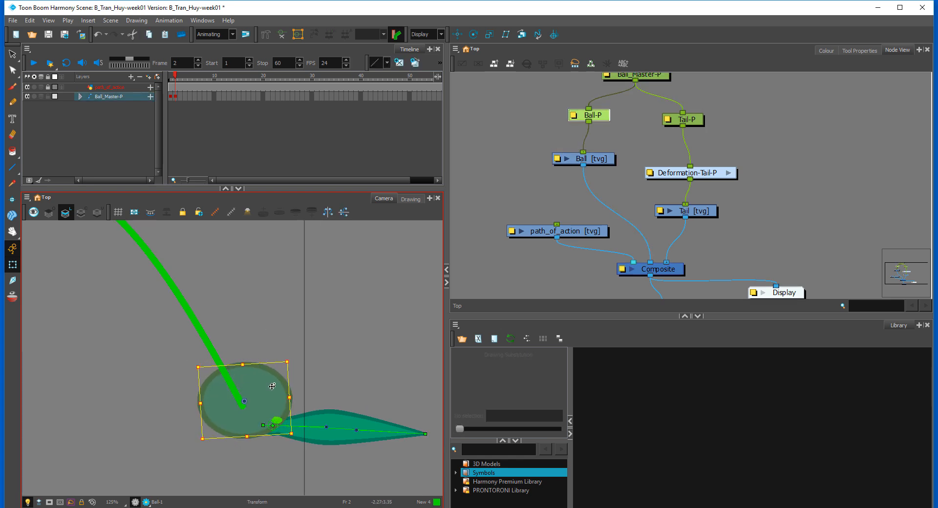
{"action": "left_click_drag", "start_coordinate": [272, 387], "coordinate": [268, 391]}
{"action": "left_click", "coordinate": [341, 343]}
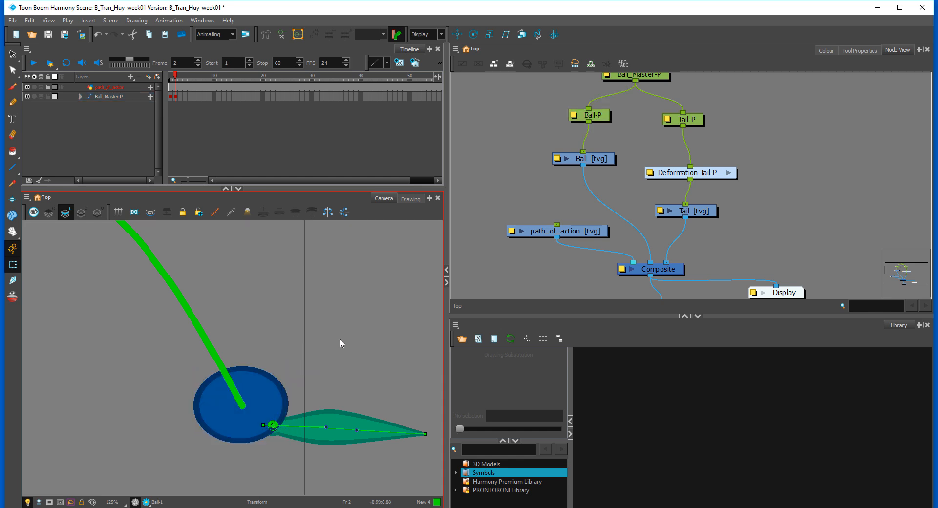
Step: At frame 2, bend the tail upward by moving its tip deformation point and curve handle up towards the ball
{"action": "key", "text": "."}
{"action": "left_click_drag", "start_coordinate": [359, 430], "coordinate": [346, 399]}
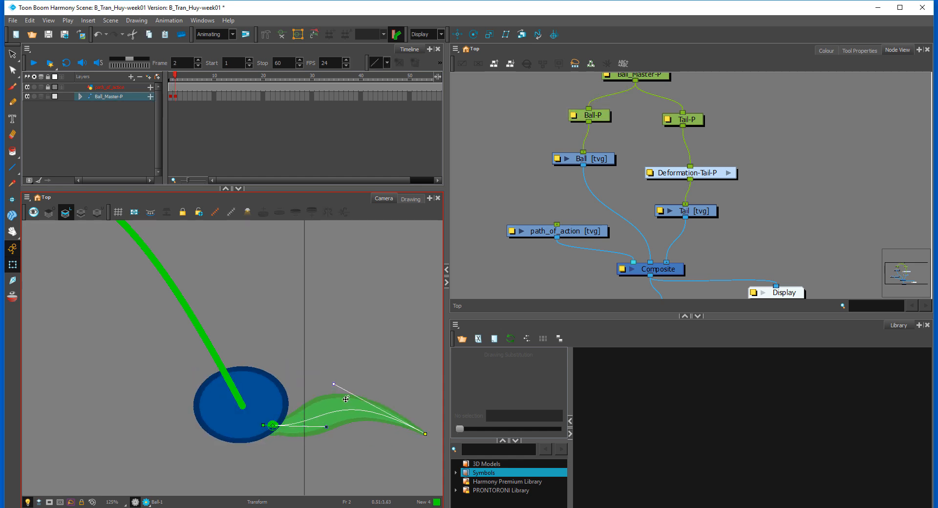
{"action": "left_click_drag", "start_coordinate": [420, 426], "coordinate": [369, 373]}
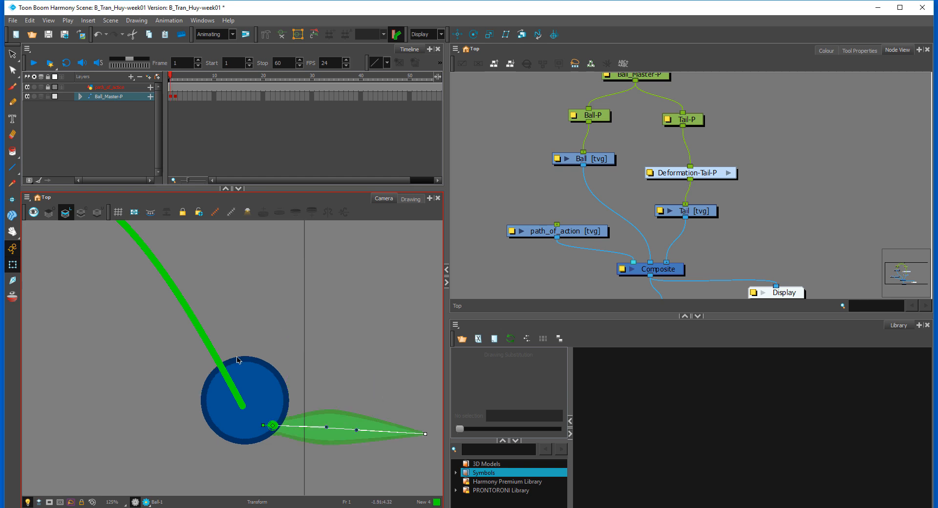
Step: At frame 1, rotate the whole Ball_Master-P rig counterclockwise so the tail points diagonally up and to the right
{"action": "left_click", "coordinate": [258, 376]}
{"action": "left_click", "coordinate": [311, 376]}
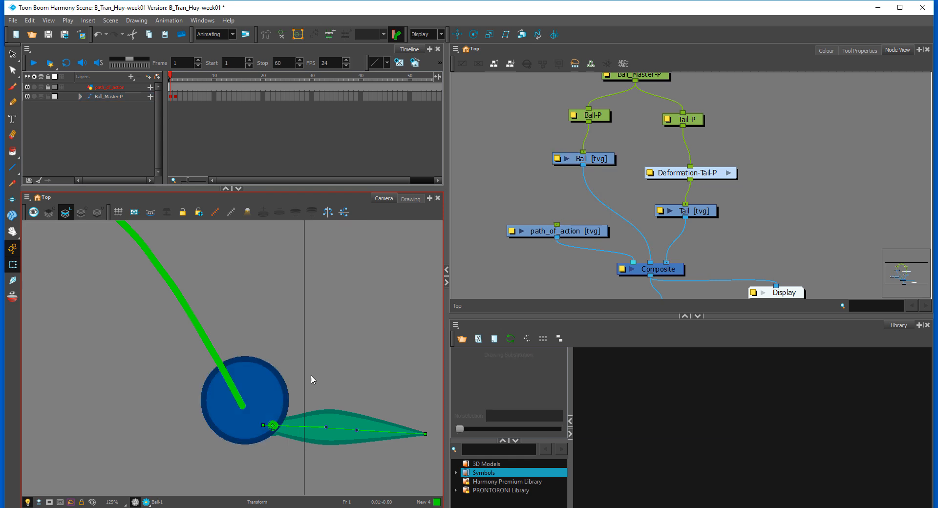
{"action": "left_click", "coordinate": [268, 389]}
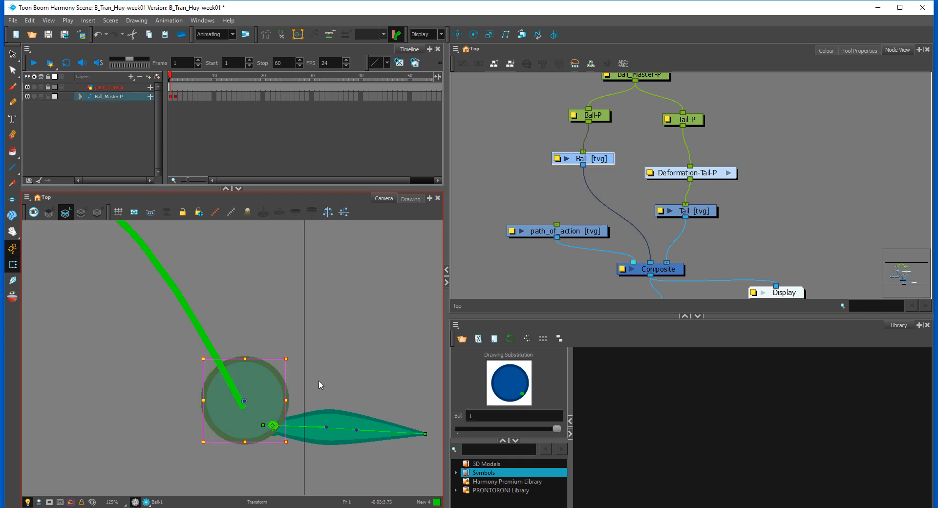
{"action": "key", "text": "b"}
{"action": "key", "text": "b"}
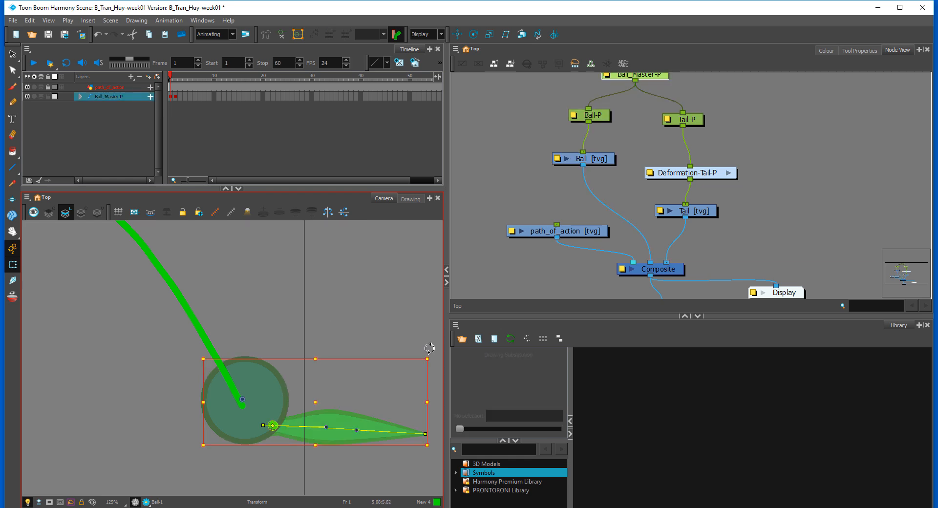
{"action": "mouse_move", "coordinate": [430, 348]}
{"action": "left_mouse_down"}
{"action": "mouse_move", "coordinate": [342, 259]}
{"action": "mouse_move", "coordinate": [305, 244]}
{"action": "mouse_move", "coordinate": [283, 253]}
{"action": "left_mouse_up"}
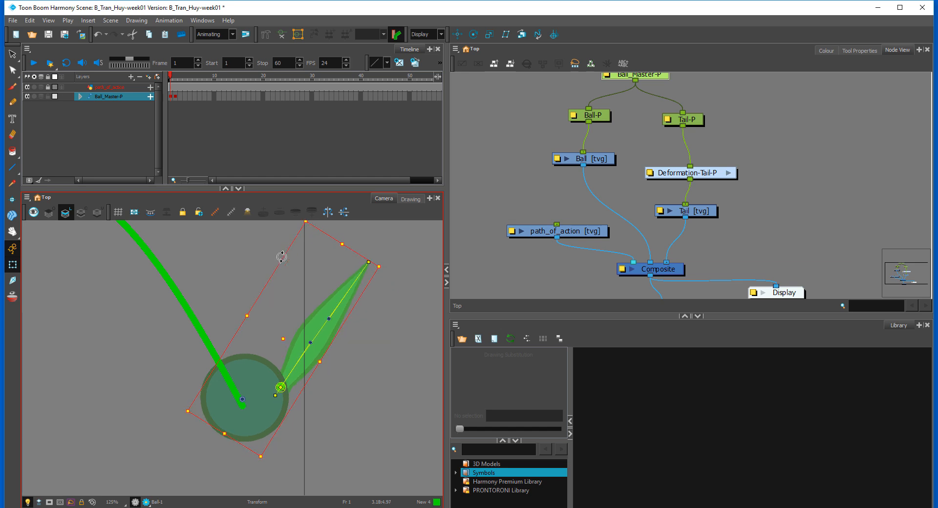
Step: At frame 1, make Ball-P slightly narrower and shift it right so its marker meets the tail's root
{"action": "left_click", "coordinate": [264, 407]}
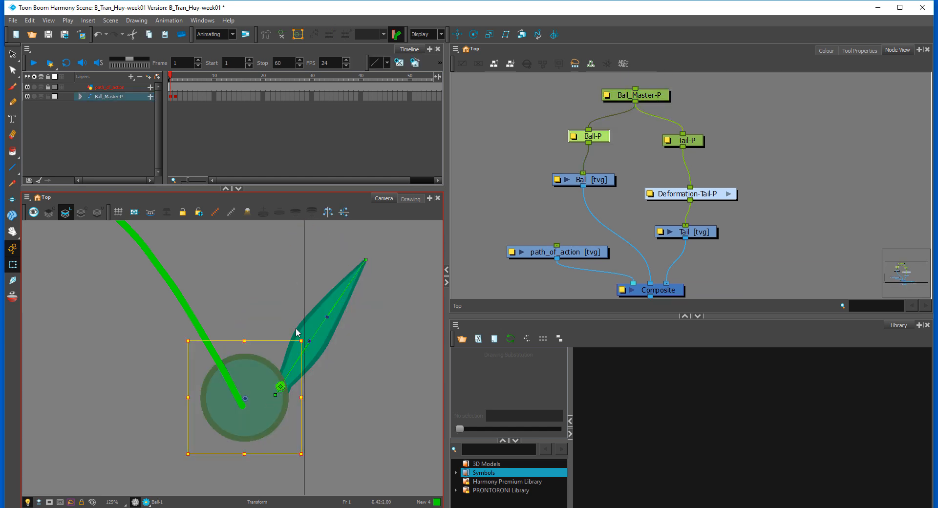
{"action": "left_click_drag", "start_coordinate": [301, 342], "coordinate": [286, 339]}
{"action": "left_click_drag", "start_coordinate": [270, 402], "coordinate": [276, 402]}
{"action": "left_click", "coordinate": [345, 400]}
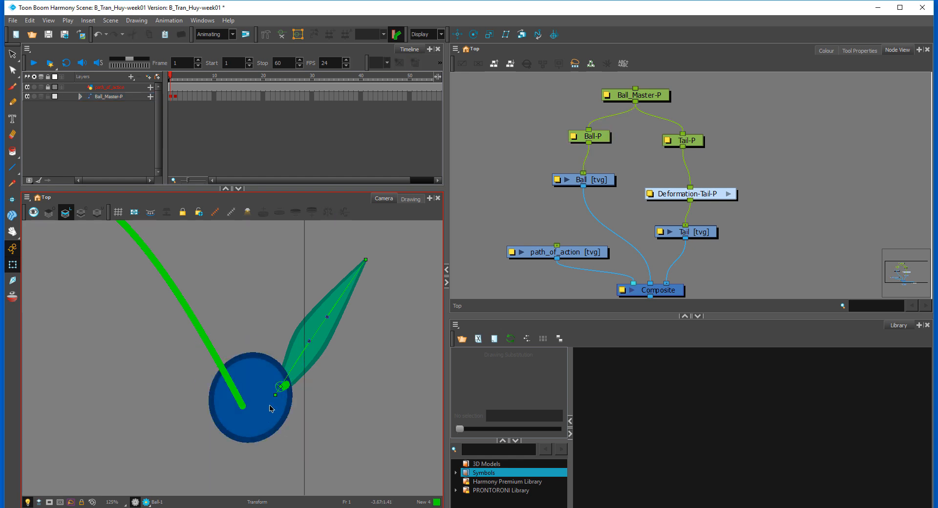
Step: Compare the poses at frames 1 and 2, and nudge the Ball_Master-P rig slightly right at frame 1
{"action": "key", "text": "period"}
{"action": "key", "text": "comma"}
{"action": "key", "text": "period"}
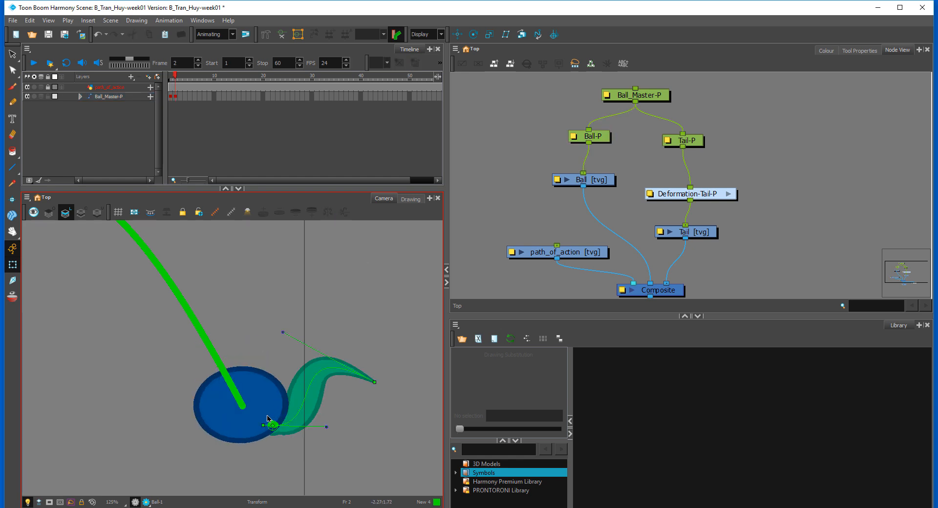
{"action": "key", "text": "comma"}
{"action": "left_click", "coordinate": [269, 420]}
{"action": "key", "text": "b"}
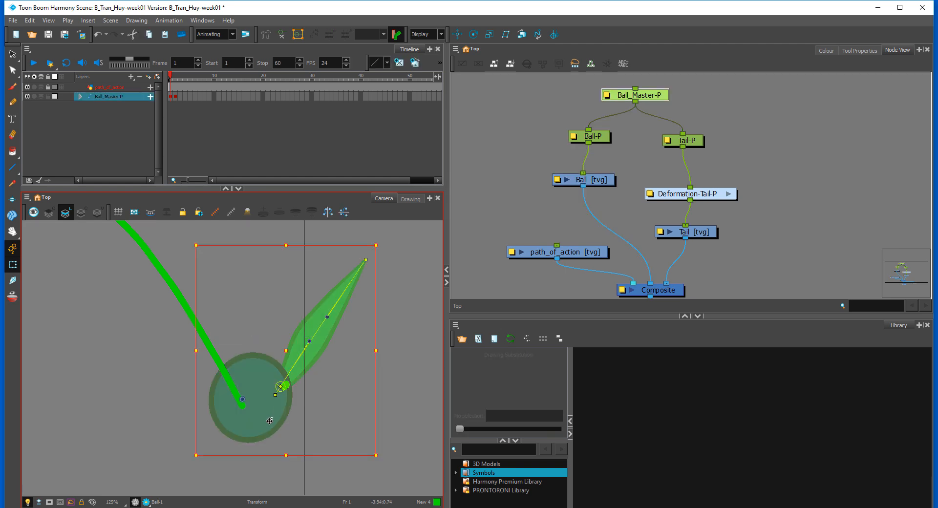
{"action": "left_click_drag", "start_coordinate": [269, 421], "coordinate": [277, 415]}
{"action": "key", "text": "period"}
{"action": "key", "text": "comma"}
Step: Rotate Ball-P slightly counterclockwise at frame 1, checking its pose against frame 2
{"action": "left_click", "coordinate": [278, 415]}
{"action": "key", "text": "b"}
{"action": "key", "text": "period"}
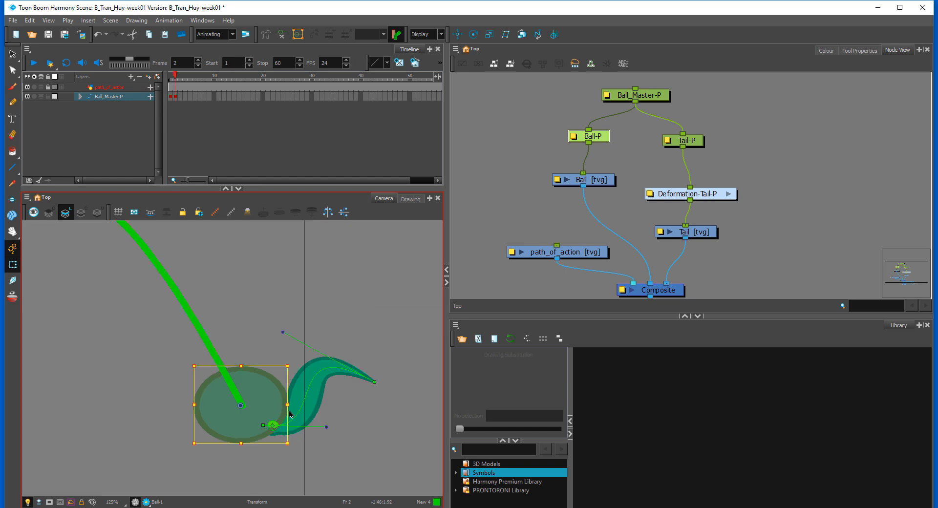
{"action": "key", "text": "comma"}
{"action": "left_click_drag", "start_coordinate": [304, 364], "coordinate": [304, 358]}
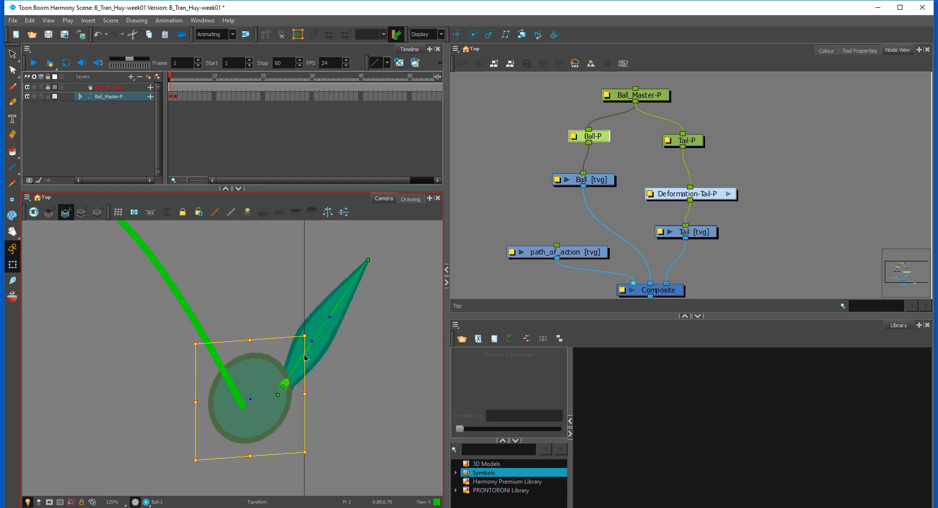
Step: At frame 1, rotate Tail-P slightly counterclockwise and shift it so its root sits on the ball's green marker
{"action": "left_click", "coordinate": [359, 289]}
{"action": "left_click", "coordinate": [355, 303]}
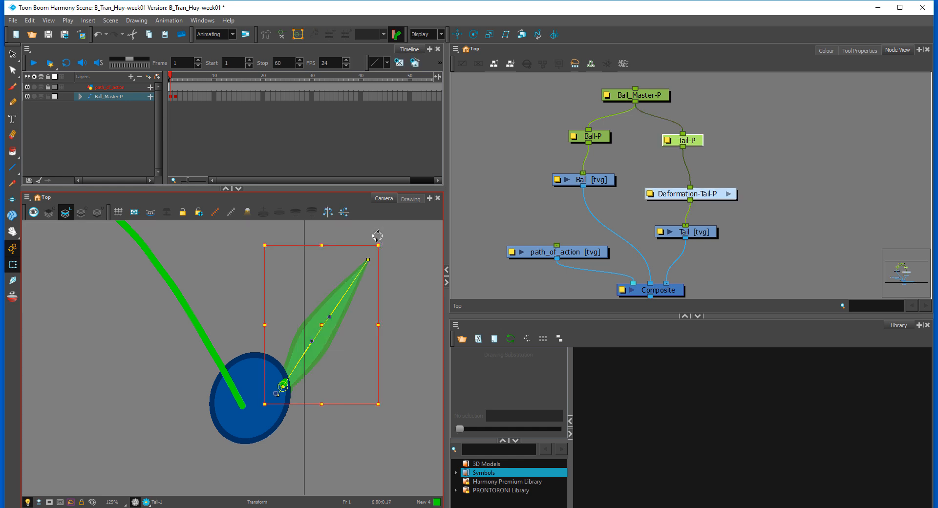
{"action": "left_click_drag", "start_coordinate": [379, 242], "coordinate": [365, 234]}
{"action": "left_click_drag", "start_coordinate": [335, 290], "coordinate": [337, 287]}
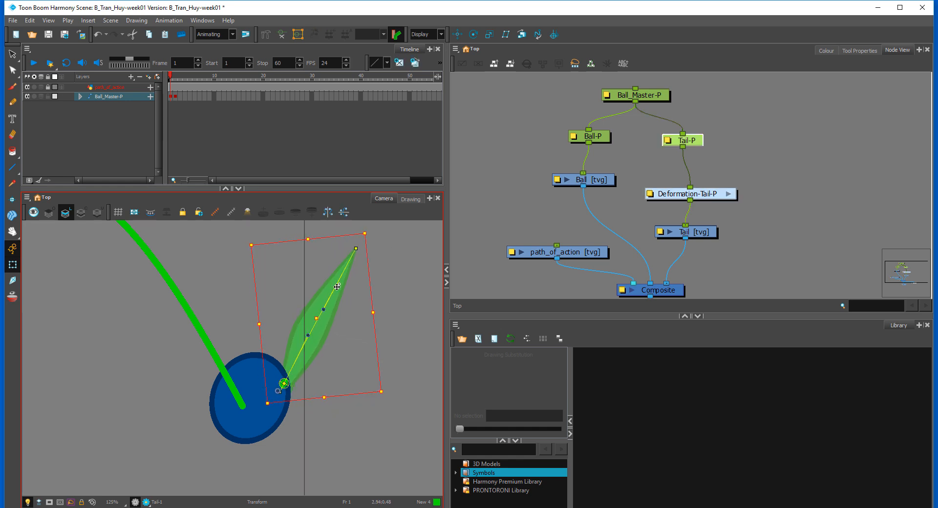
{"action": "left_click_drag", "start_coordinate": [370, 231], "coordinate": [376, 237]}
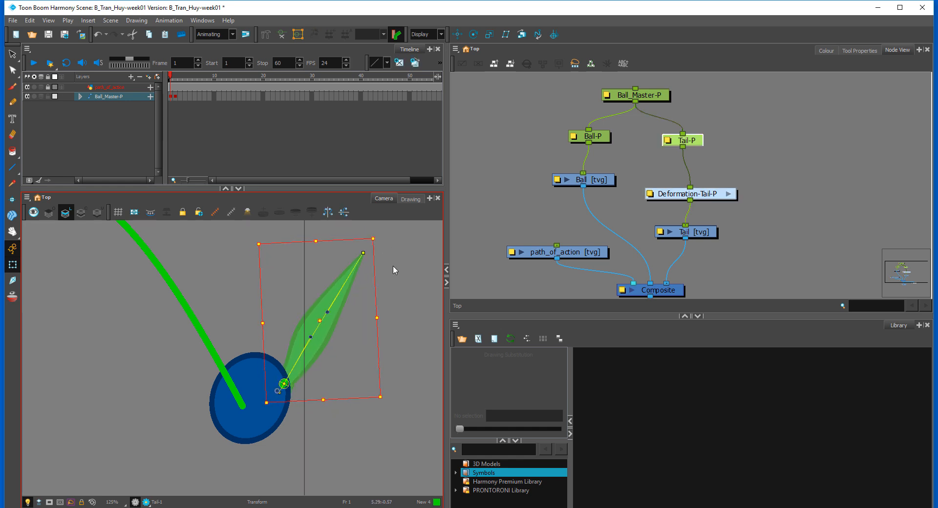
{"action": "left_click_drag", "start_coordinate": [328, 318], "coordinate": [330, 320]}
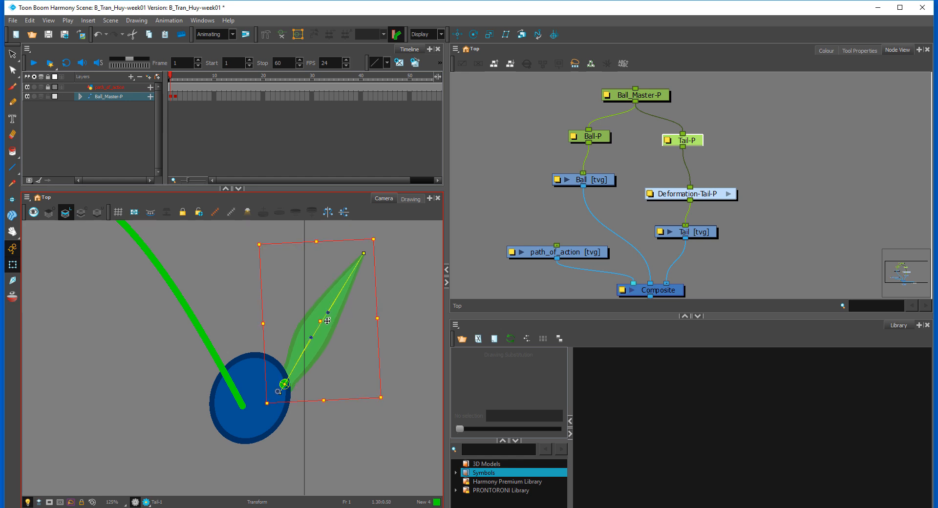
{"action": "left_click", "coordinate": [388, 317]}
Step: Reshape the tail's bend at frame 2 by moving its tip's curve handle down and its tip up towards the ball
{"action": "key", "text": "."}
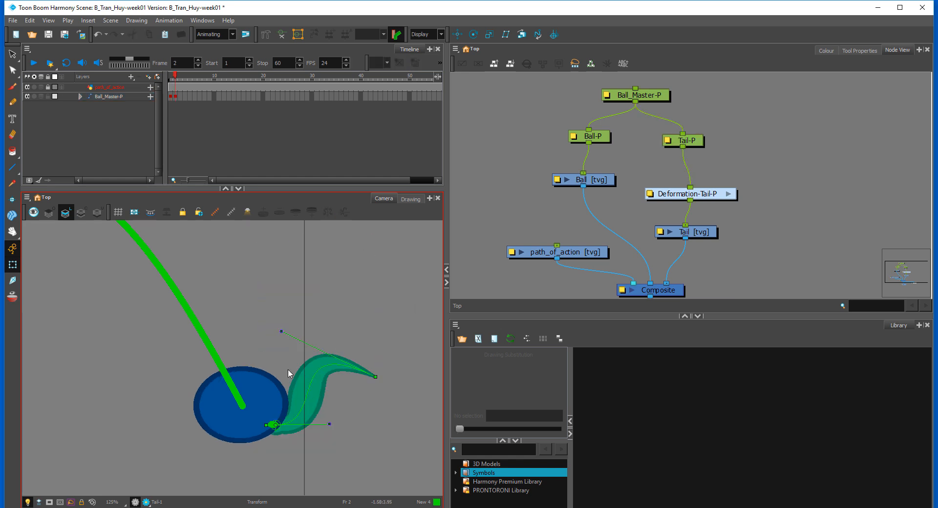
{"action": "key", "text": "."}
{"action": "left_click_drag", "start_coordinate": [280, 332], "coordinate": [379, 416]}
{"action": "left_click_drag", "start_coordinate": [373, 373], "coordinate": [341, 331]}
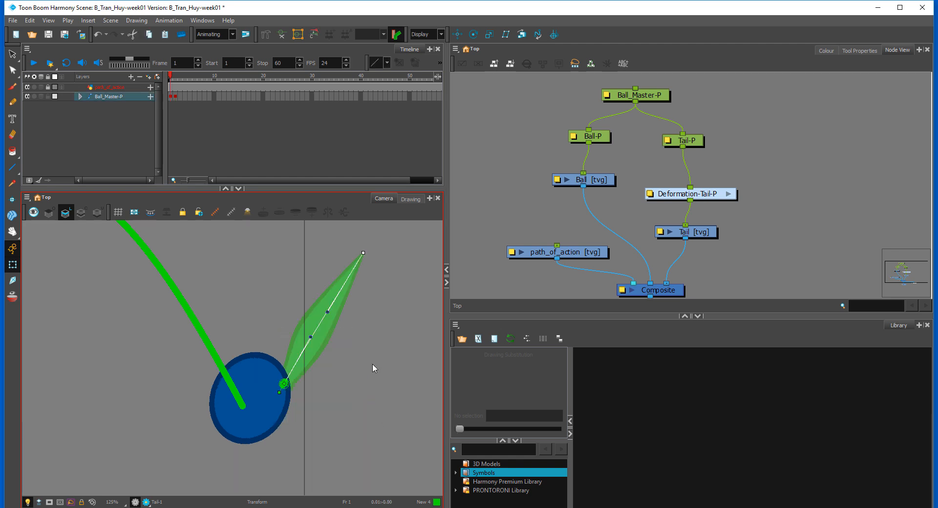
Step: Widen the tail's bend at frame 2 by moving its tip's curve handle outward and down, checking it against frame 1
{"action": "key", "text": "."}
{"action": "left_click_drag", "start_coordinate": [345, 376], "coordinate": [361, 394]}
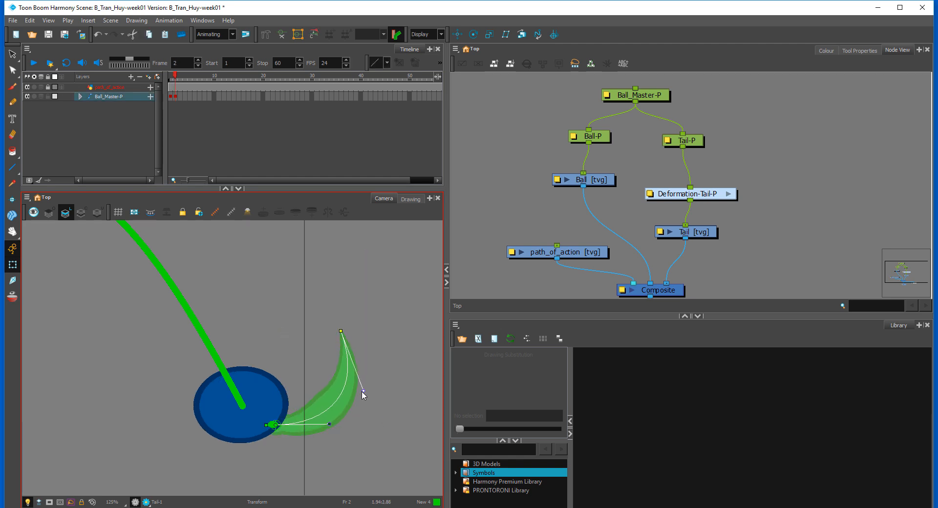
{"action": "key", "text": "."}
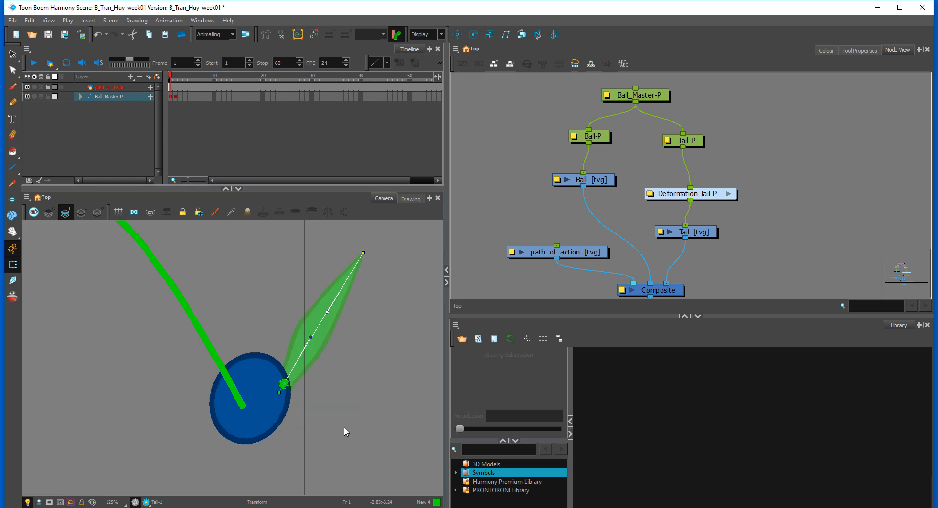
{"action": "key", "text": "."}
Step: Add a keyframe at frame 3 for the Ball_Master-P rig
{"action": "left_click", "coordinate": [176, 97]}
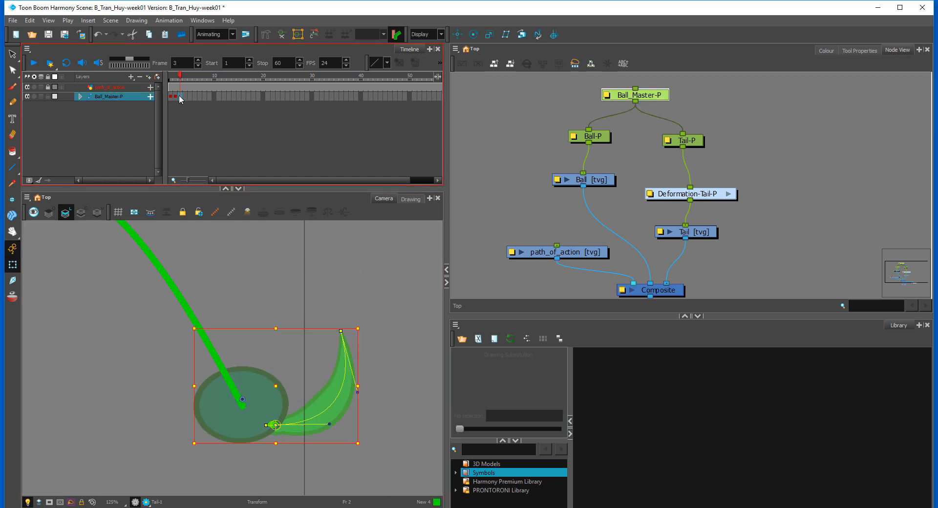
{"action": "left_click", "coordinate": [179, 97]}
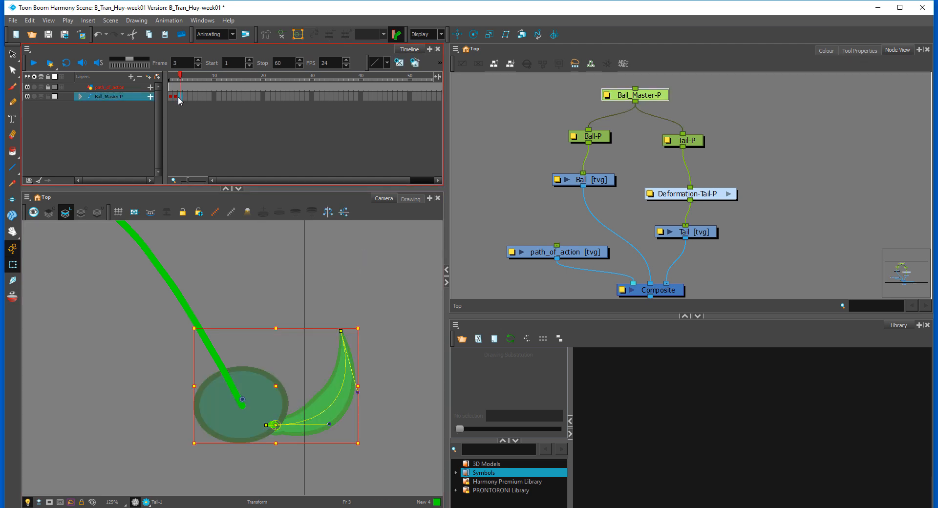
{"action": "left_click", "coordinate": [397, 315]}
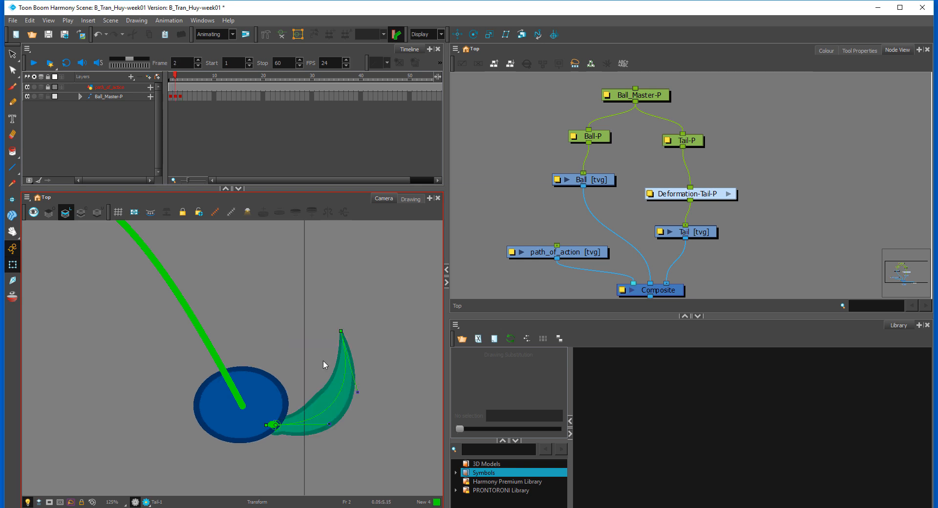
Step: At frame 2, squash Ball-P slightly flatter and nudge it so its green marker meets the tail's root
{"action": "left_click_drag", "start_coordinate": [261, 301], "coordinate": [262, 365]}
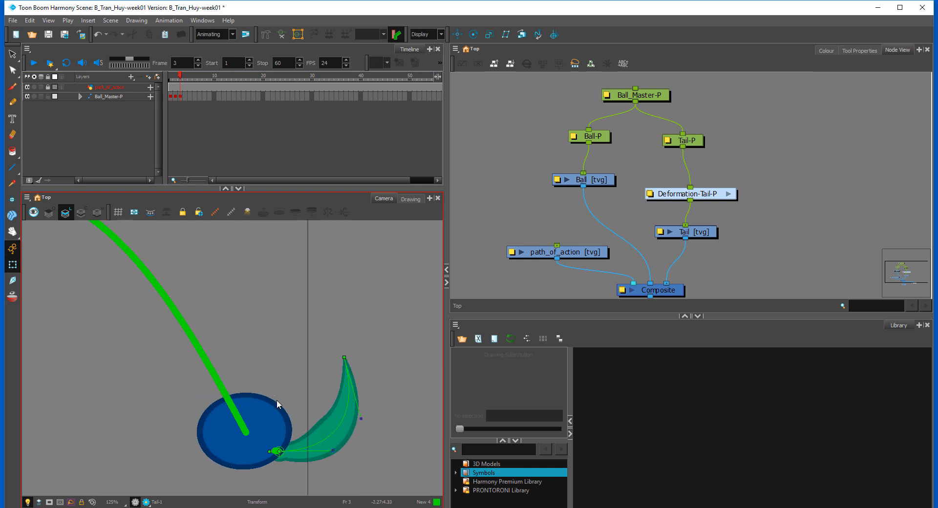
{"action": "left_click", "coordinate": [278, 416]}
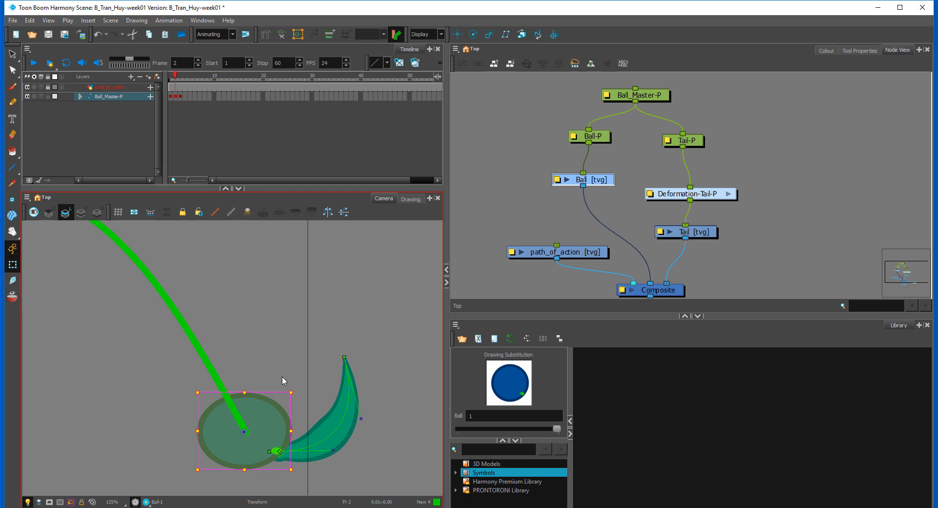
{"action": "key", "text": "b"}
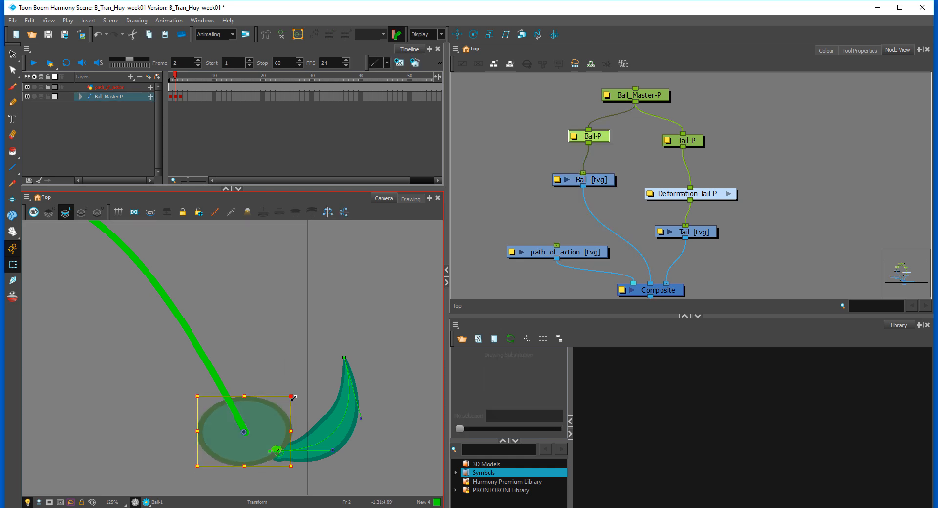
{"action": "left_click_drag", "start_coordinate": [276, 429], "coordinate": [277, 432]}
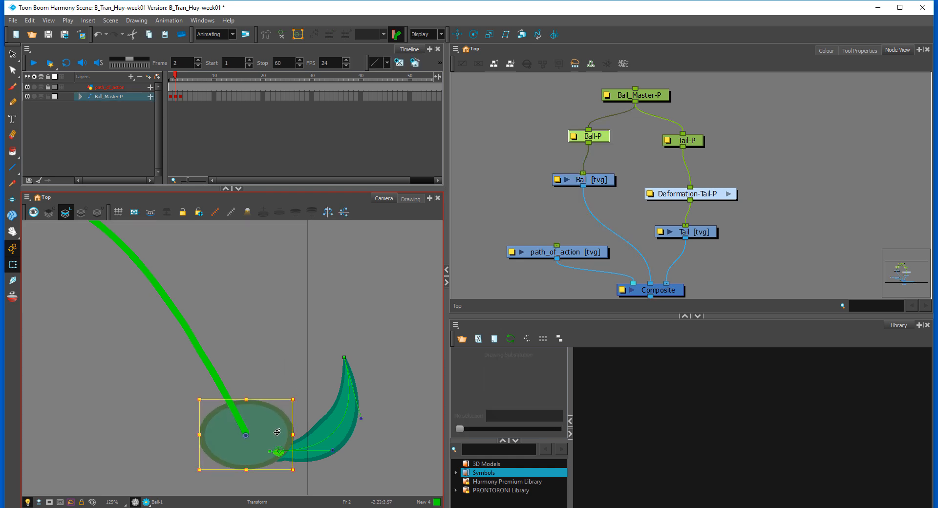
{"action": "left_click", "coordinate": [263, 369]}
{"action": "key", "text": "comma"}
{"action": "key", "text": "period"}
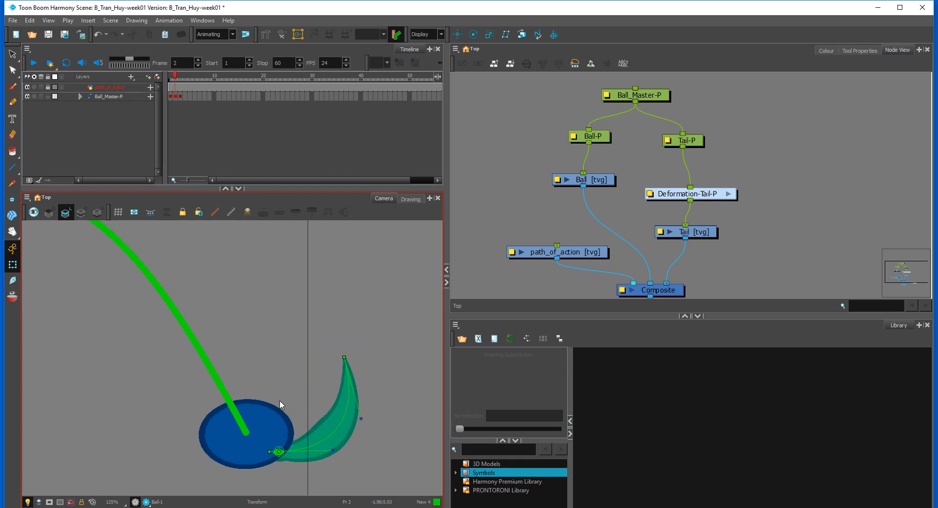
{"action": "key", "text": "period"}
{"action": "left_click", "coordinate": [260, 404]}
{"action": "key", "text": "b"}
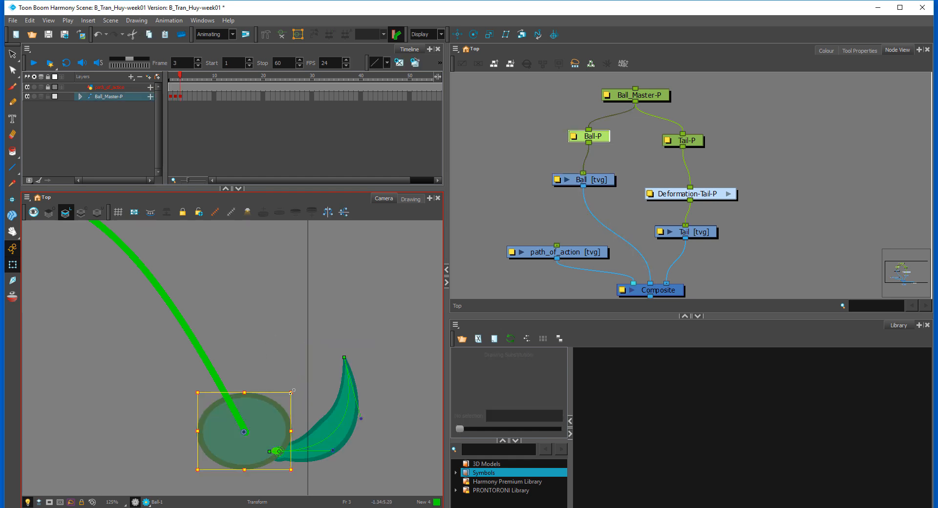
{"action": "left_click_drag", "start_coordinate": [290, 392], "coordinate": [258, 369]}
{"action": "left_click_drag", "start_coordinate": [270, 419], "coordinate": [252, 390]}
{"action": "scroll", "coordinate": [269, 385], "scroll_direction": "down", "scroll_amount": 4}
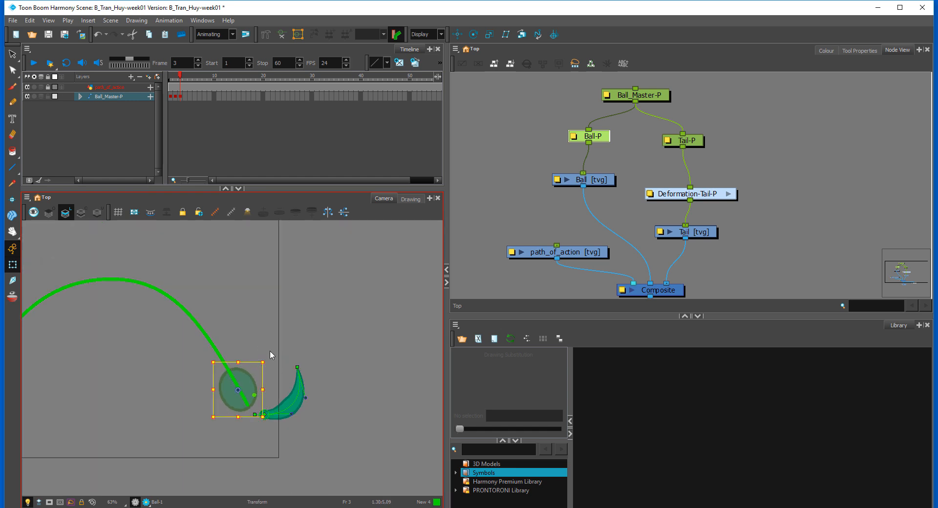
{"action": "mouse_move", "coordinate": [270, 351]}
{"action": "left_mouse_down"}
{"action": "mouse_move", "coordinate": [287, 353]}
{"action": "mouse_move", "coordinate": [274, 362]}
{"action": "left_mouse_up"}
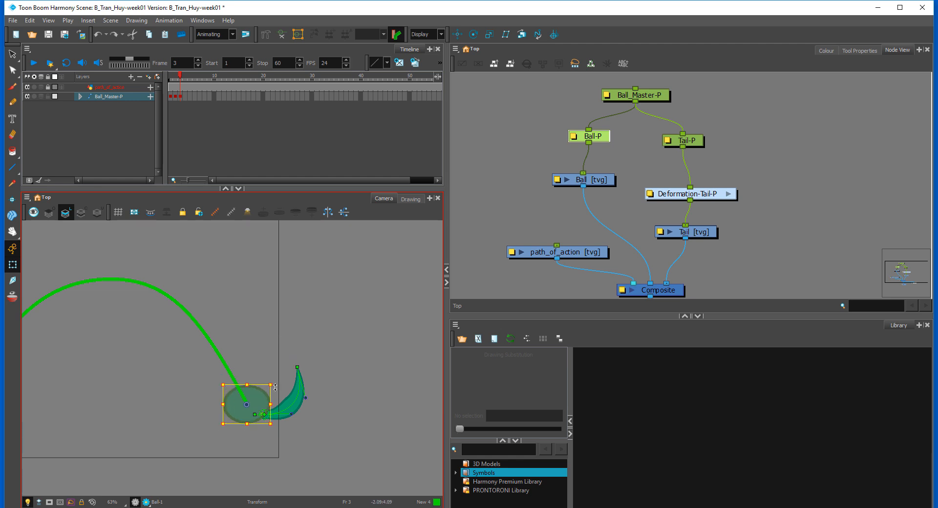
Step: At frame 3, move the whole Ball_Master-P rig up to the peak of the right-hand arc
{"action": "key", "text": "b"}
{"action": "left_click_drag", "start_coordinate": [258, 409], "coordinate": [122, 284]}
{"action": "key", "text": "space"}
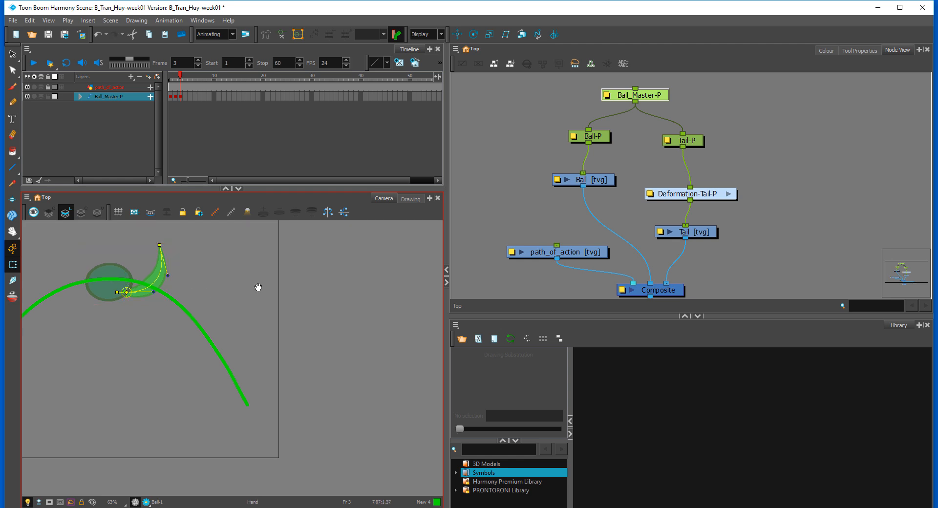
{"action": "left_click_drag", "start_coordinate": [209, 292], "coordinate": [265, 298]}
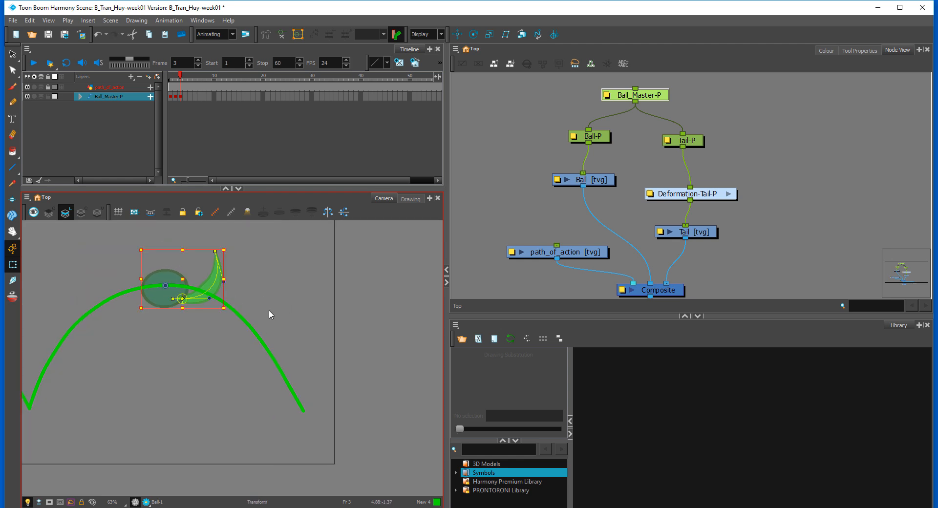
{"action": "left_click", "coordinate": [287, 316]}
Step: Rotate Ball_Master-P slightly counterclockwise at frame 3 and nudge it so the ball stays centred on the arc's peak
{"action": "left_click", "coordinate": [189, 127]}
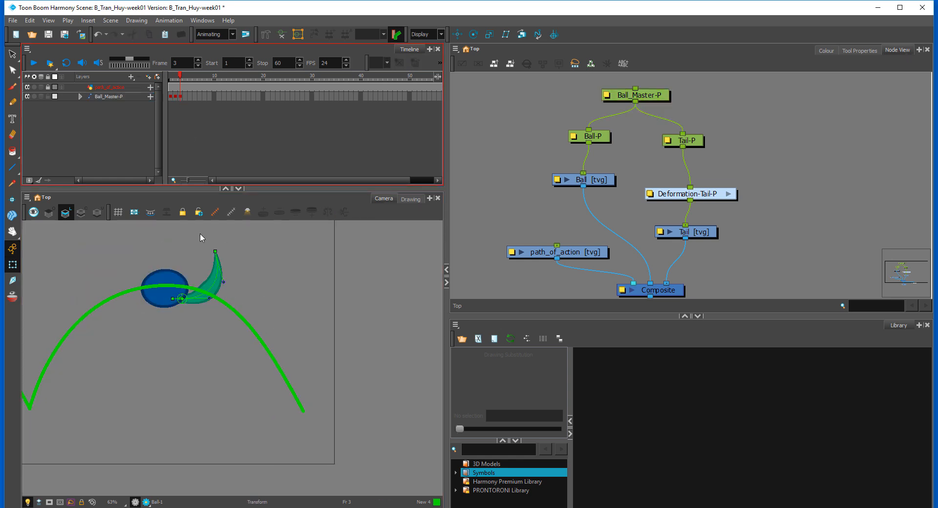
{"action": "left_click", "coordinate": [209, 276]}
{"action": "key", "text": "b"}
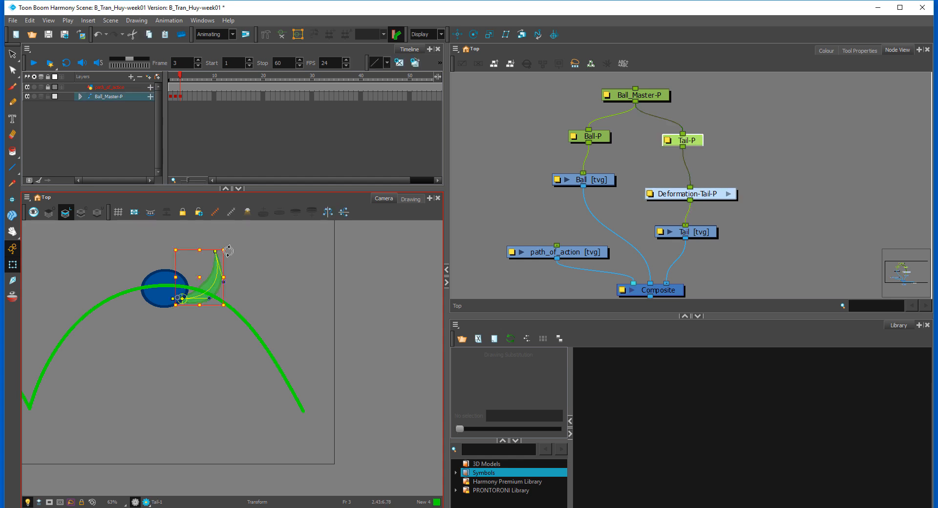
{"action": "key", "text": "b"}
{"action": "left_click_drag", "start_coordinate": [239, 301], "coordinate": [240, 296]}
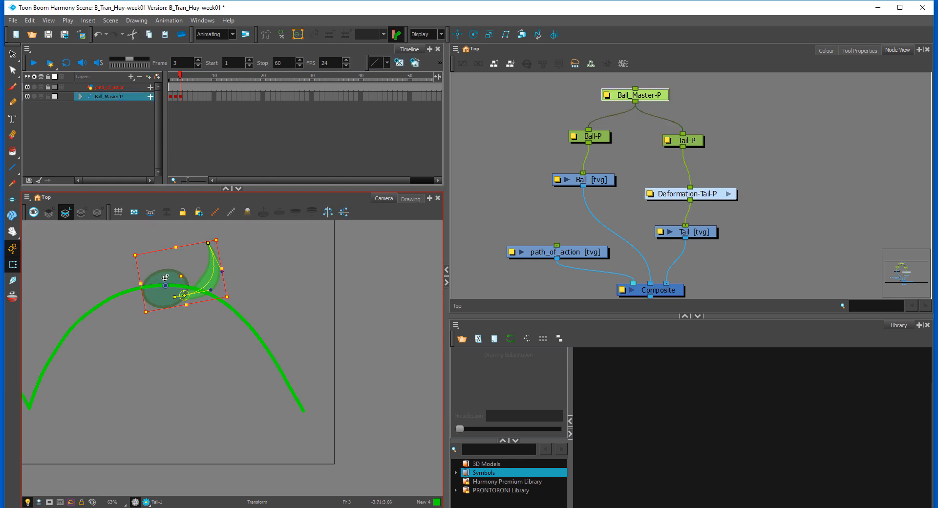
{"action": "left_click_drag", "start_coordinate": [165, 278], "coordinate": [164, 277]}
{"action": "left_click_drag", "start_coordinate": [233, 296], "coordinate": [234, 304]}
{"action": "left_click", "coordinate": [262, 298]}
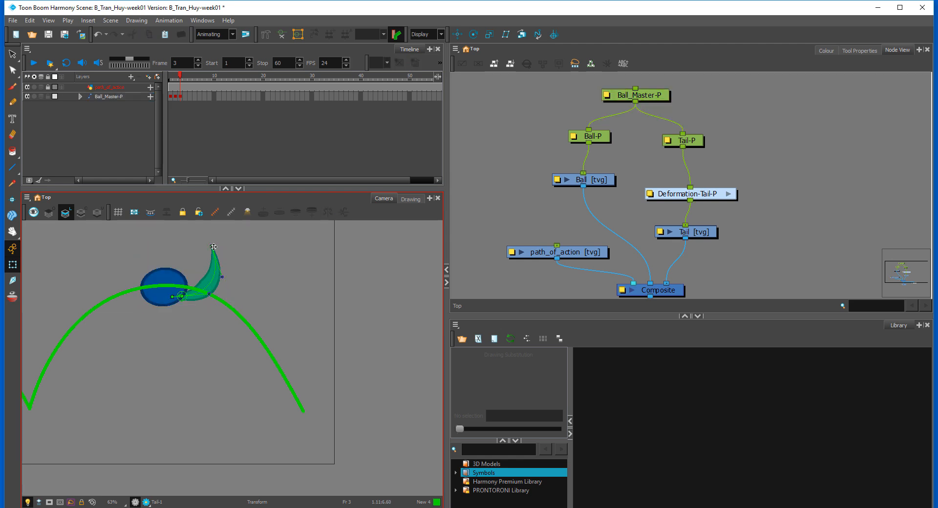
Step: Reshape the tail at frame 3 so its tip trails down behind the ball, adjusting the tip and curve handles
{"action": "left_click_drag", "start_coordinate": [214, 247], "coordinate": [250, 334]}
{"action": "left_click_drag", "start_coordinate": [262, 365], "coordinate": [219, 302]}
{"action": "left_click_drag", "start_coordinate": [251, 337], "coordinate": [243, 333]}
{"action": "left_click_drag", "start_coordinate": [210, 295], "coordinate": [202, 302]}
{"action": "left_click_drag", "start_coordinate": [241, 331], "coordinate": [238, 339]}
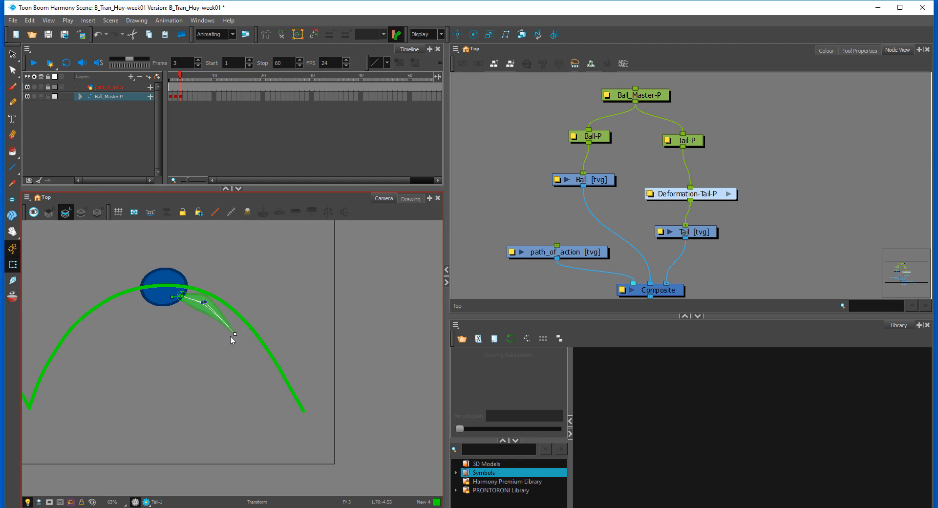
{"action": "mouse_move", "coordinate": [205, 302]}
{"action": "left_mouse_down"}
{"action": "mouse_move", "coordinate": [233, 332]}
{"action": "mouse_move", "coordinate": [207, 307]}
{"action": "left_mouse_up"}
{"action": "left_click", "coordinate": [257, 277]}
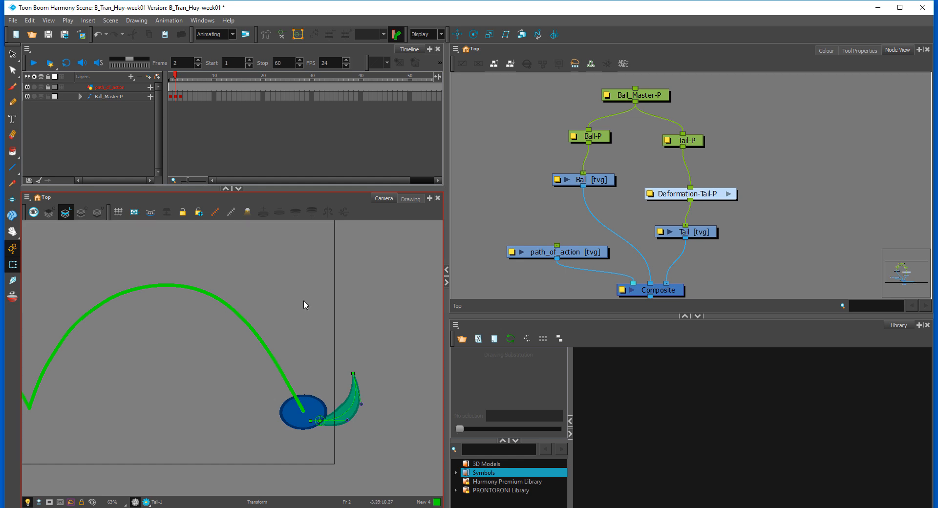
Step: Compare the landing pose at frame 2 with the arc-peak pose at frame 3
{"action": "left_click", "coordinate": [179, 96]}
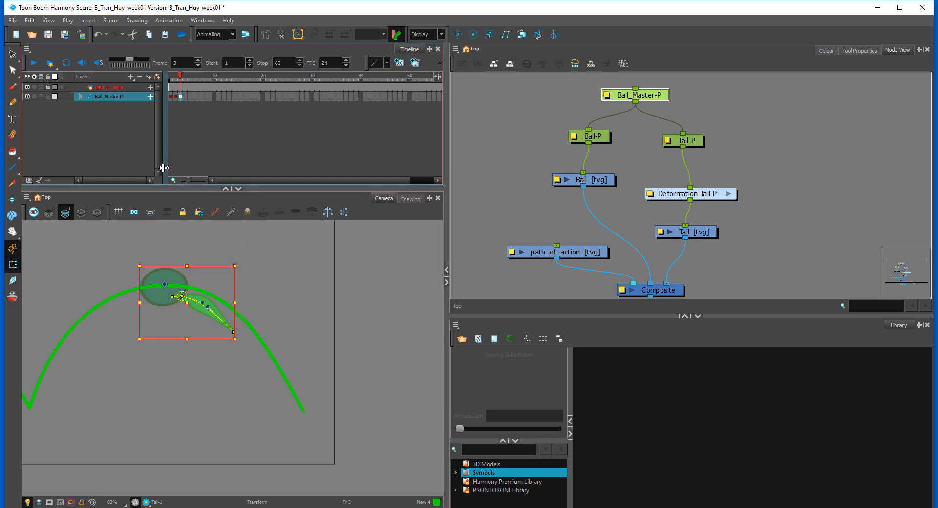
{"action": "key", "text": "comma"}
{"action": "key", "text": "comma"}
{"action": "key", "text": "period"}
{"action": "key", "text": "period"}
{"action": "left_click", "coordinate": [175, 96]}
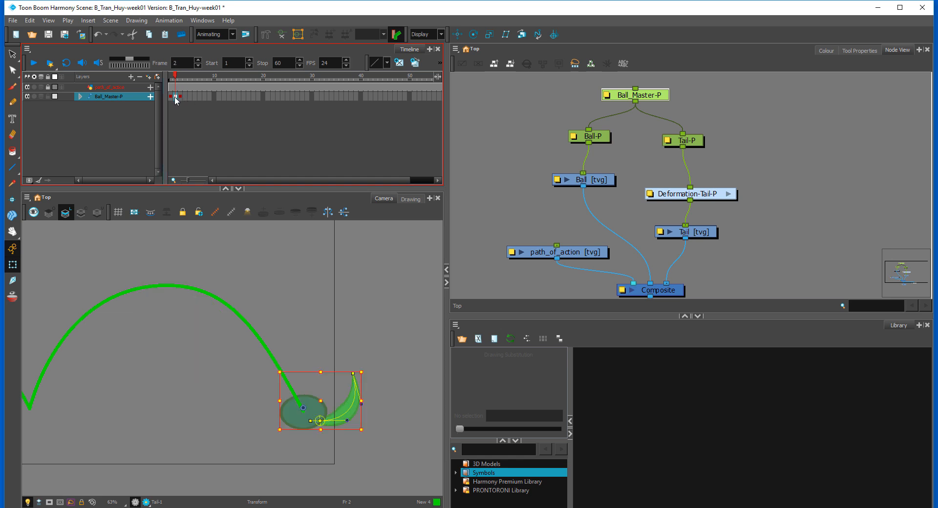
{"action": "left_click", "coordinate": [179, 97]}
{"action": "left_click", "coordinate": [176, 95]}
{"action": "left_click", "coordinate": [181, 95]}
{"action": "left_click", "coordinate": [176, 97]}
{"action": "left_click", "coordinate": [180, 96]}
{"action": "left_click", "coordinate": [176, 96]}
Step: Shift the arc-peak key from frame 3 to frame 4 and add a new Ball_Master-P key at frame 3
{"action": "left_click", "coordinate": [180, 96]}
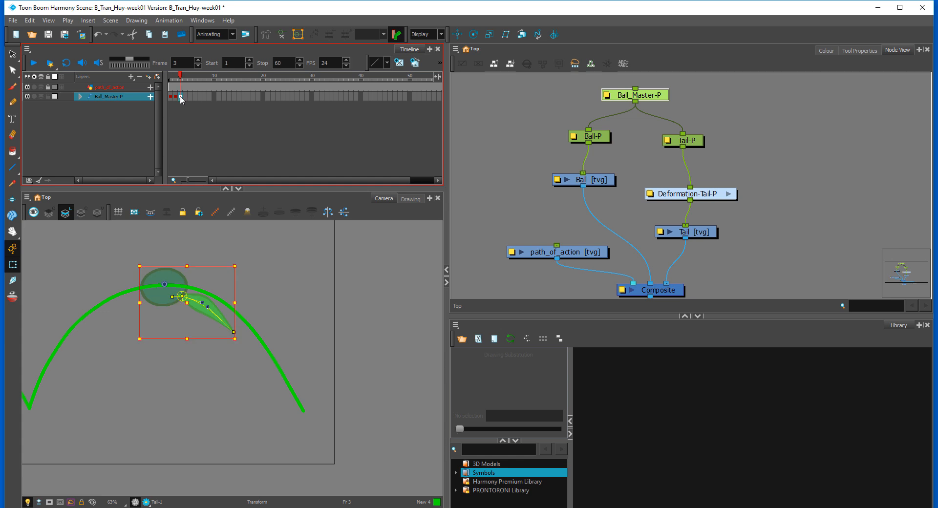
{"action": "left_click", "coordinate": [175, 96]}
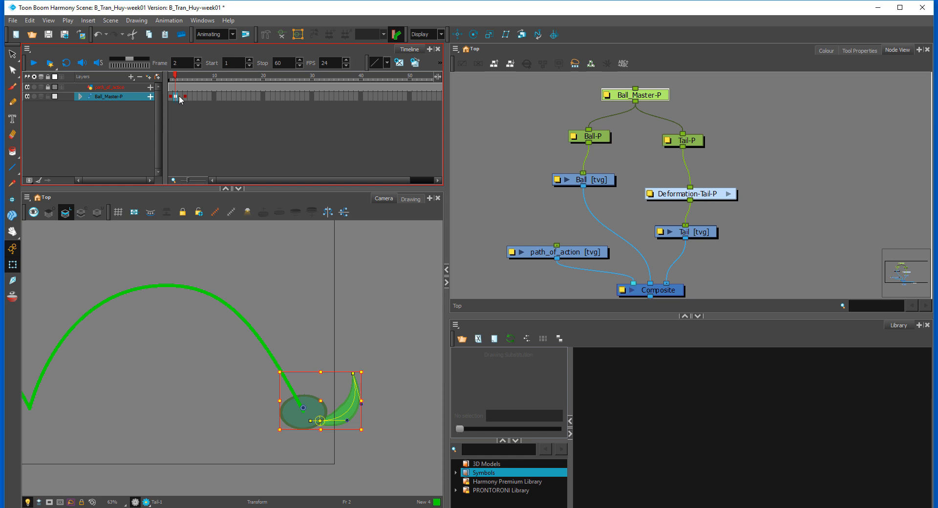
{"action": "left_click", "coordinate": [179, 98]}
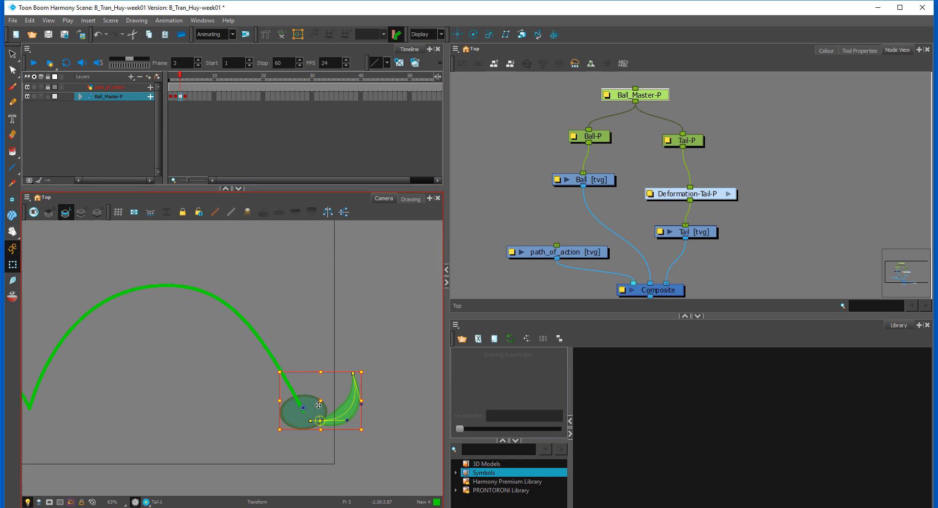
Step: At frame 3, move the Ball_Master-P rig partway up the arc's right slope and rotate it clockwise
{"action": "left_click_drag", "start_coordinate": [321, 411], "coordinate": [292, 360]}
{"action": "left_click_drag", "start_coordinate": [340, 321], "coordinate": [349, 393]}
{"action": "mouse_move", "coordinate": [281, 361]}
{"action": "left_mouse_down"}
{"action": "mouse_move", "coordinate": [297, 385]}
{"action": "mouse_move", "coordinate": [286, 360]}
{"action": "left_mouse_up"}
{"action": "key", "text": "comma"}
{"action": "key", "text": "ctrl+z"}
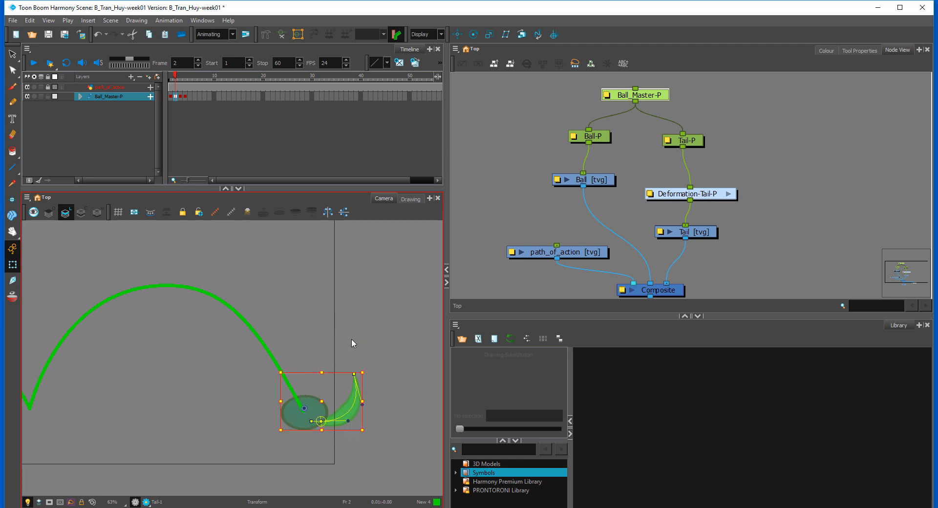
{"action": "key", "text": "period"}
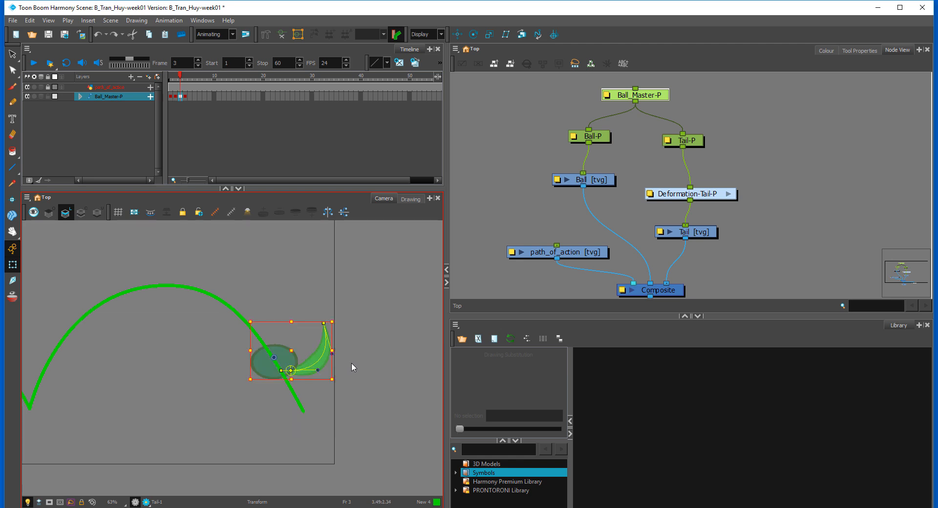
{"action": "left_click_drag", "start_coordinate": [340, 322], "coordinate": [341, 389]}
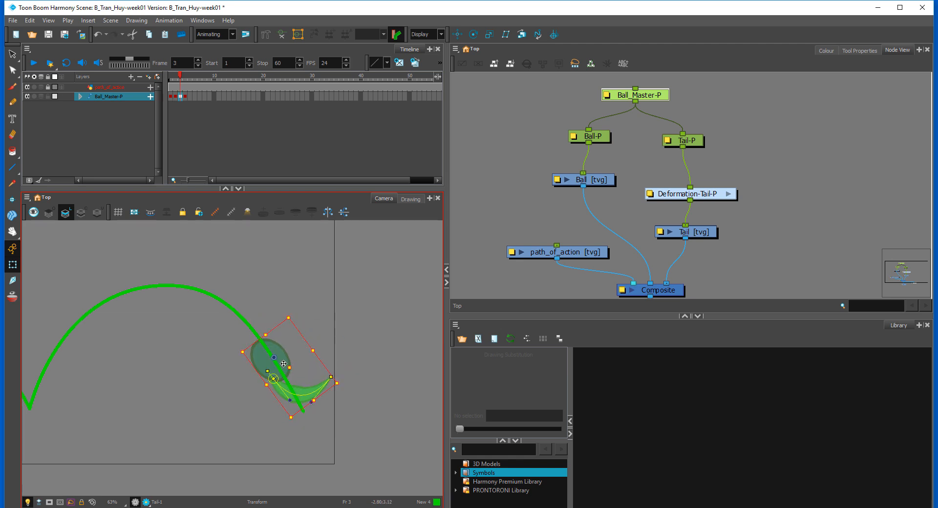
Step: At frame 3, nudge the rig right and bend the tail down behind the ball using its tip and curve handles
{"action": "mouse_move", "coordinate": [283, 364]}
{"action": "left_mouse_down"}
{"action": "mouse_move", "coordinate": [342, 394]}
{"action": "mouse_move", "coordinate": [339, 427]}
{"action": "left_mouse_up"}
{"action": "left_click", "coordinate": [371, 364]}
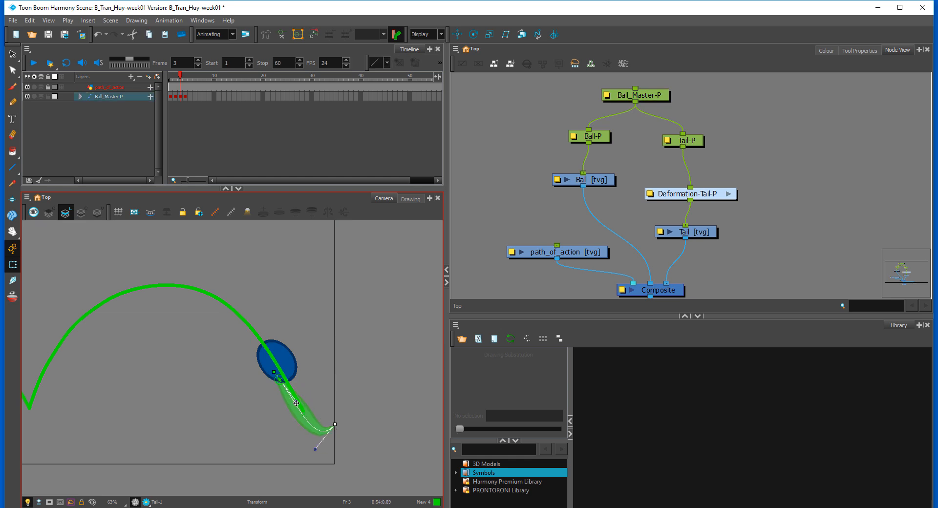
{"action": "left_click_drag", "start_coordinate": [296, 403], "coordinate": [302, 416]}
{"action": "left_click_drag", "start_coordinate": [315, 448], "coordinate": [329, 437]}
{"action": "key", "text": "comma"}
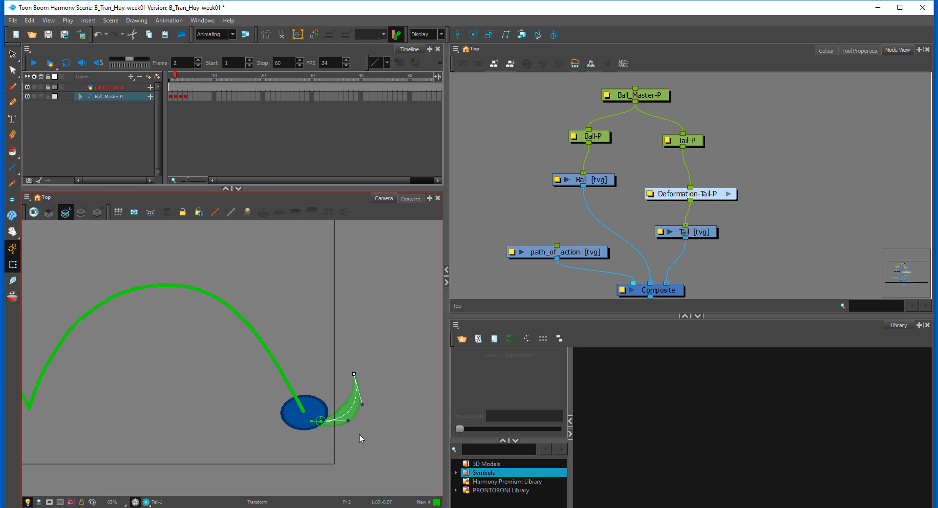
{"action": "key", "text": "period"}
{"action": "key", "text": "comma"}
{"action": "key", "text": "period"}
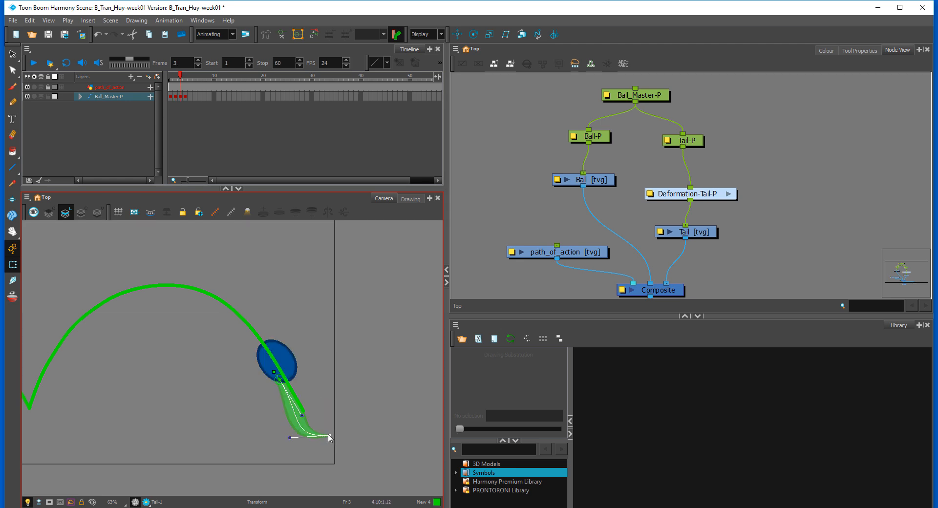
Step: Smooth the tail's end at frame 3 by raising its tip and moving the tip's handle right, checking against frame 2
{"action": "key", "text": "comma"}
{"action": "key", "text": "period"}
{"action": "key", "text": "comma"}
{"action": "key", "text": "period"}
{"action": "left_click_drag", "start_coordinate": [292, 428], "coordinate": [313, 429]}
{"action": "key", "text": "comma"}
{"action": "key", "text": "period"}
Step: Rotate Ball-P slightly counterclockwise at frame 3 and nudge it left so its green marker sits on the tail's root
{"action": "left_click", "coordinate": [285, 363]}
{"action": "left_click_drag", "start_coordinate": [301, 332], "coordinate": [303, 326]}
{"action": "left_click_drag", "start_coordinate": [289, 360], "coordinate": [286, 359]}
{"action": "key", "text": "Left"}
{"action": "key", "text": "Up"}
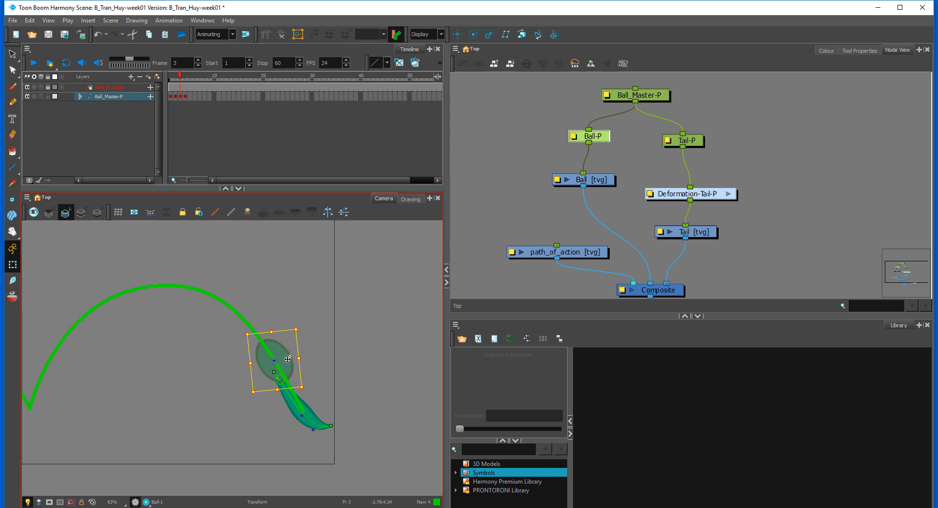
{"action": "key", "text": "comma"}
{"action": "key", "text": "period"}
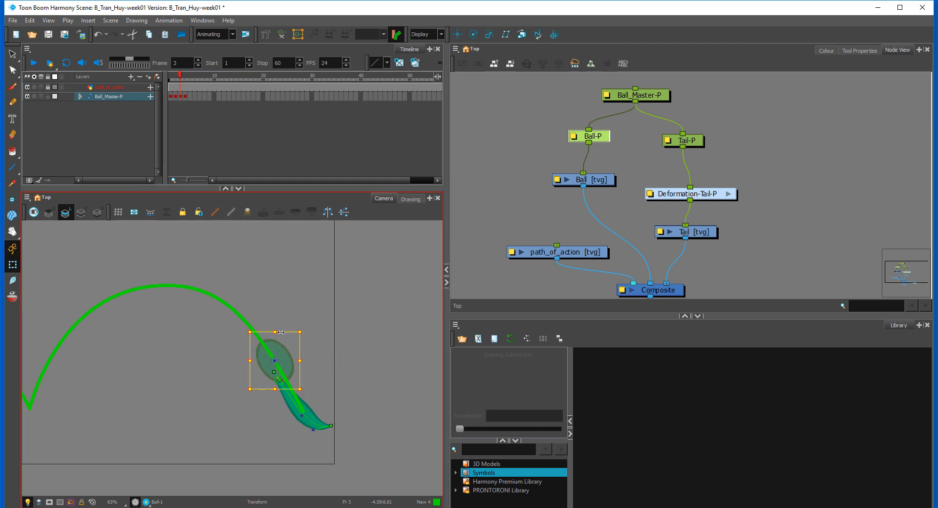
{"action": "left_click_drag", "start_coordinate": [276, 332], "coordinate": [279, 329]}
{"action": "left_click", "coordinate": [300, 329]}
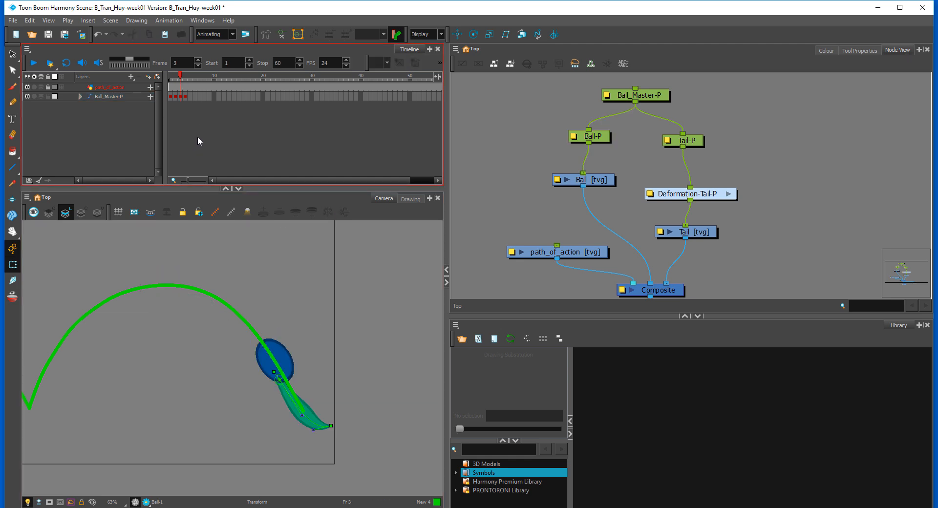
Step: Insert a copy of the frame 3 pose at frame 4, move the rig up near the arc's crest and rotate it counterclockwise
{"action": "key", "text": "comma"}
{"action": "key", "text": "period"}
{"action": "key", "text": "period"}
{"action": "key", "text": "comma"}
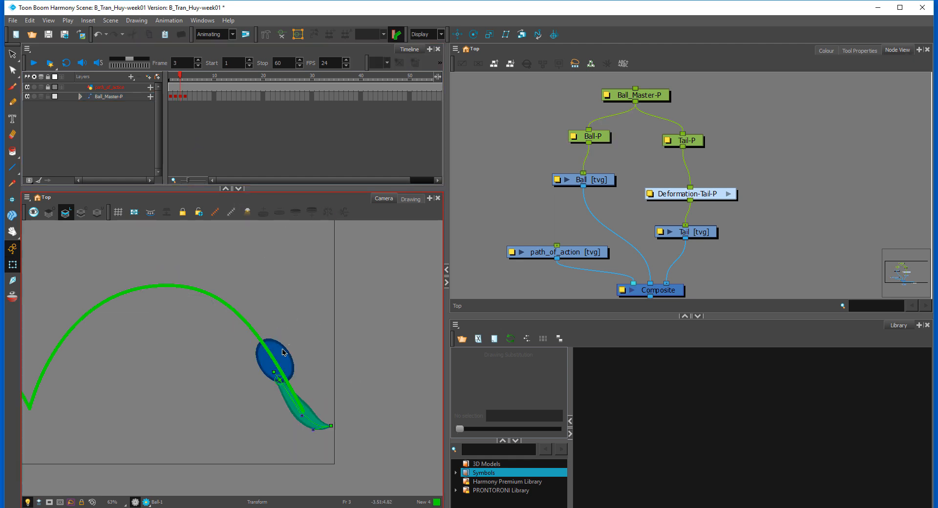
{"action": "left_click", "coordinate": [283, 352]}
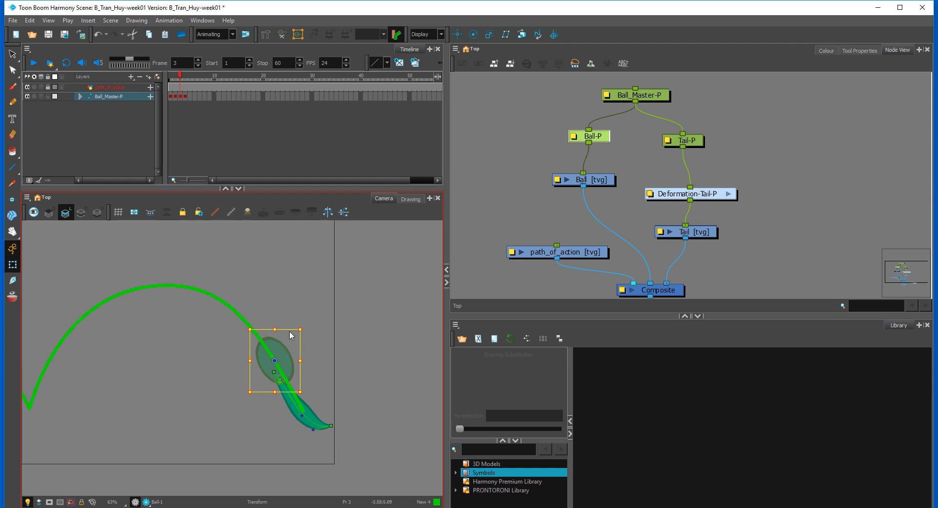
{"action": "left_click", "coordinate": [180, 97]}
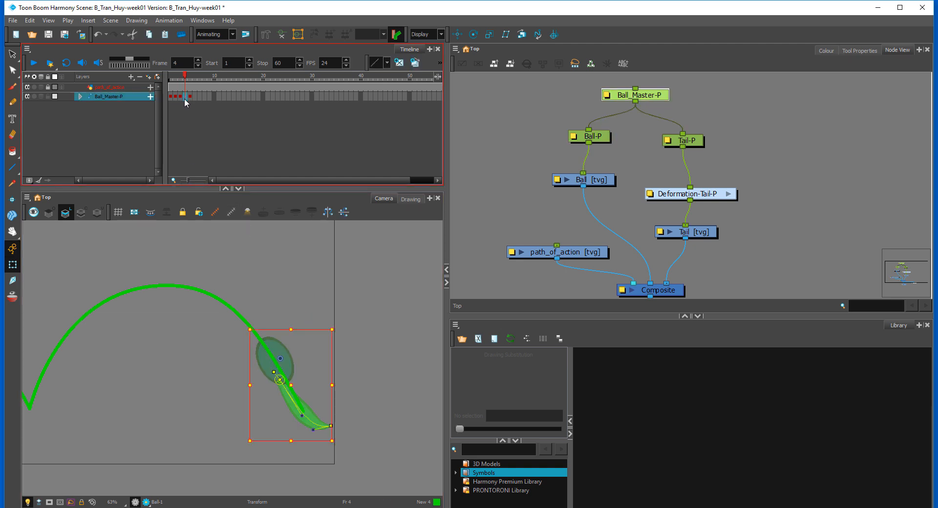
{"action": "left_click_drag", "start_coordinate": [290, 363], "coordinate": [232, 248]}
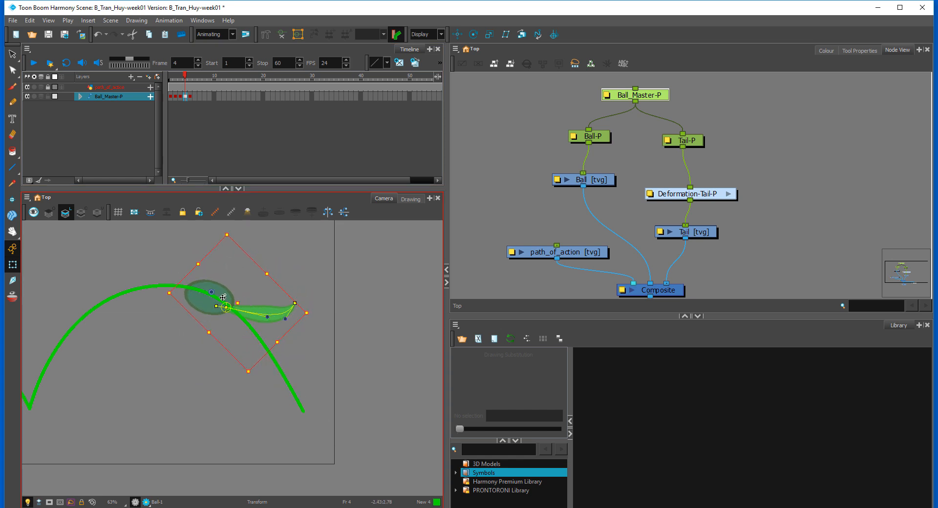
{"action": "left_click_drag", "start_coordinate": [223, 298], "coordinate": [225, 302]}
Step: At frame 4, move Ball-P up and left so the ball sits centred on the path of action
{"action": "left_click", "coordinate": [224, 301]}
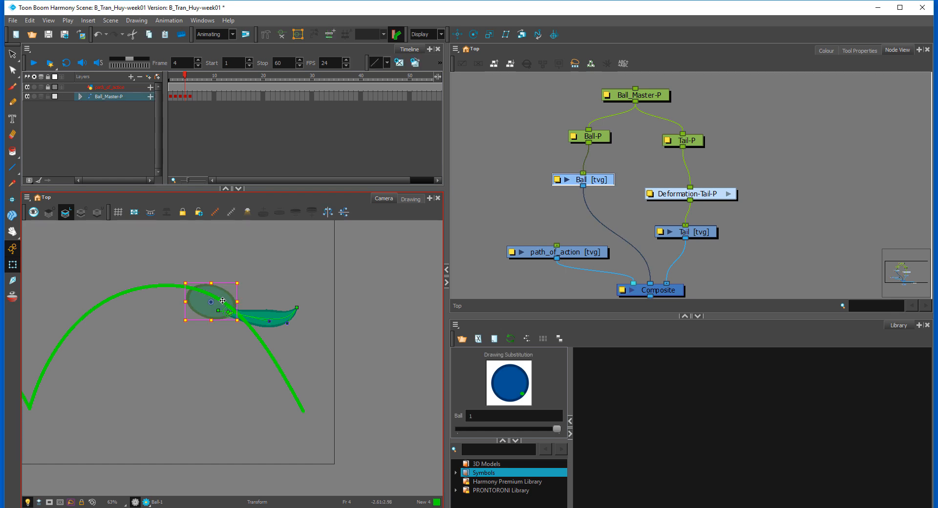
{"action": "key", "text": "b"}
{"action": "left_click_drag", "start_coordinate": [242, 283], "coordinate": [216, 280]}
{"action": "key", "text": "."}
{"action": "key", "text": "."}
{"action": "key", "text": "."}
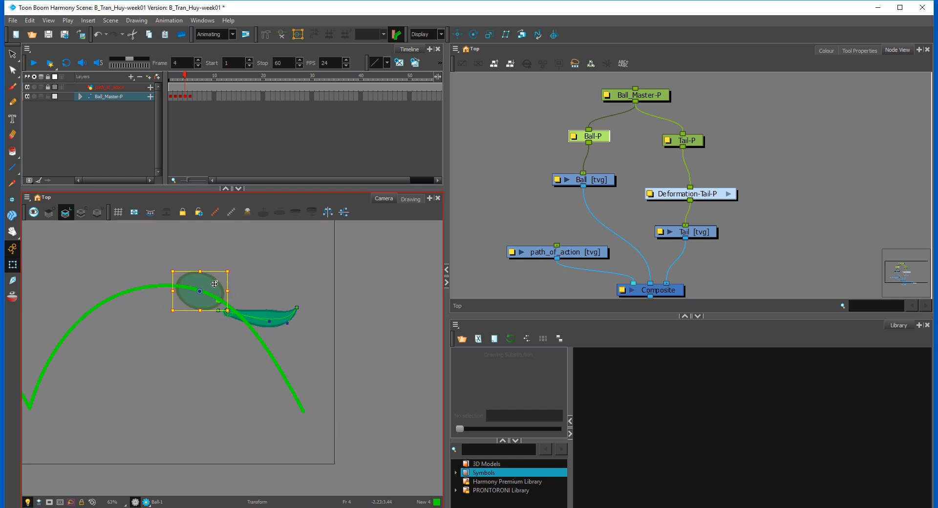
{"action": "key", "text": "."}
Step: At frame 4, attach the tail's root to the ball's green marker and bend the tail down along the arc's right slope
{"action": "left_click", "coordinate": [262, 315]}
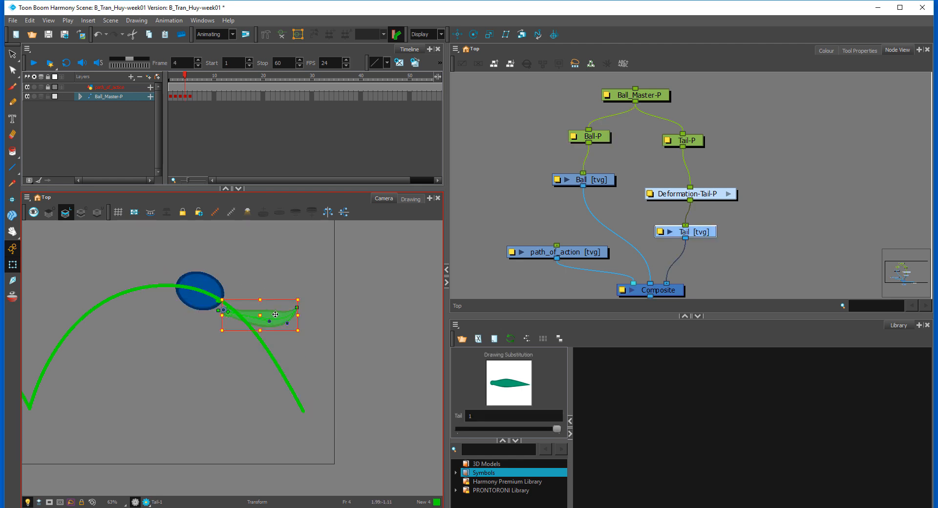
{"action": "mouse_move", "coordinate": [304, 298]}
{"action": "left_mouse_down"}
{"action": "mouse_move", "coordinate": [299, 332]}
{"action": "mouse_move", "coordinate": [261, 326]}
{"action": "mouse_move", "coordinate": [275, 342]}
{"action": "mouse_move", "coordinate": [264, 328]}
{"action": "mouse_move", "coordinate": [250, 358]}
{"action": "mouse_move", "coordinate": [233, 337]}
{"action": "mouse_move", "coordinate": [254, 358]}
{"action": "mouse_move", "coordinate": [262, 351]}
{"action": "left_mouse_up"}
{"action": "left_click", "coordinate": [309, 310]}
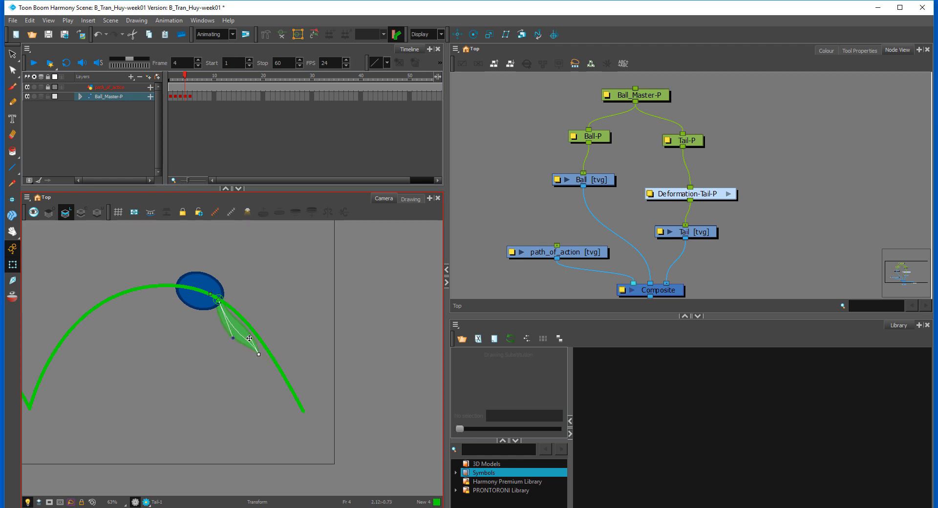
Step: Smooth the frame 4 tail by moving its tip and lower curve handle right, comparing against frame 3
{"action": "key", "text": "comma"}
{"action": "key", "text": "period"}
{"action": "key", "text": "comma"}
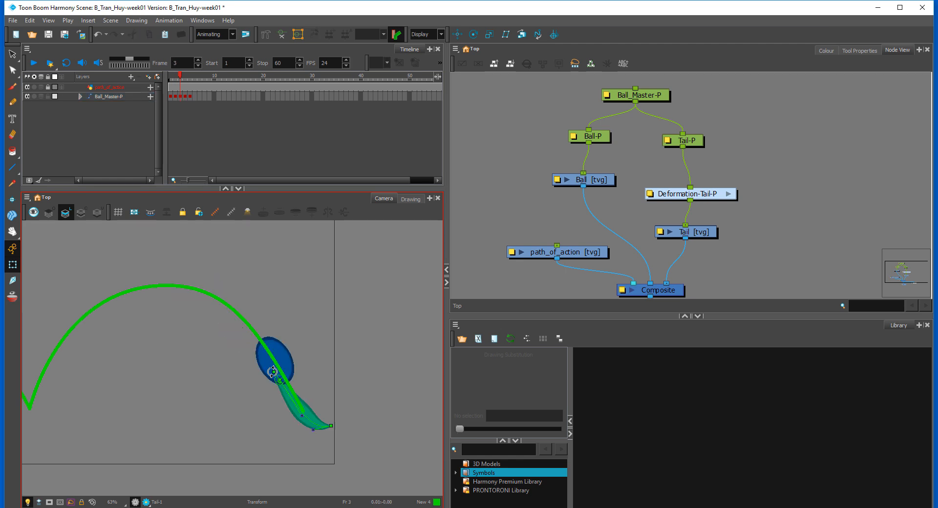
{"action": "key", "text": "period"}
{"action": "left_click", "coordinate": [268, 355]}
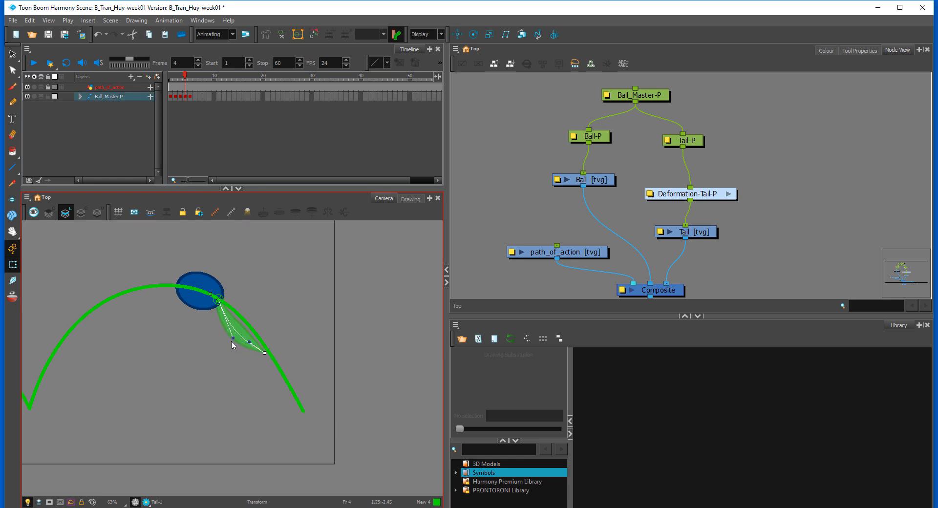
{"action": "left_click_drag", "start_coordinate": [233, 338], "coordinate": [240, 333]}
{"action": "left_click", "coordinate": [294, 335]}
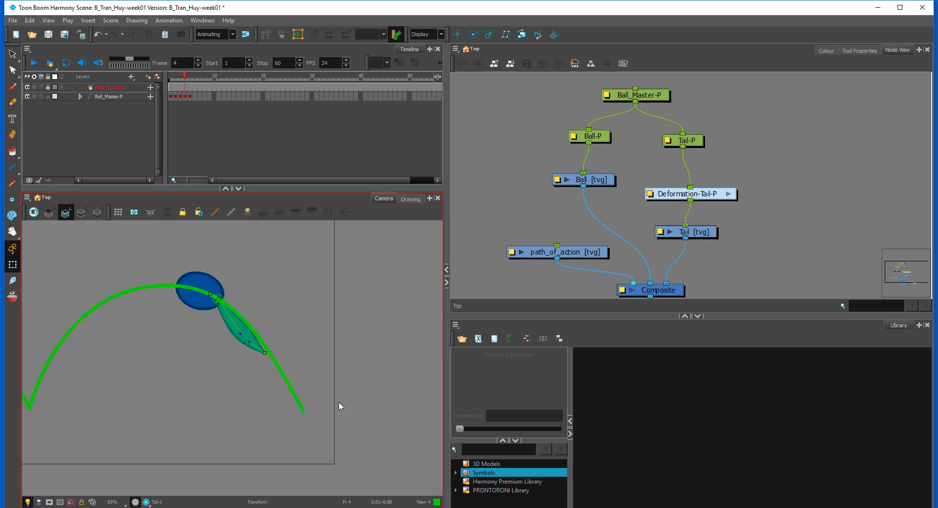
Step: At frame 5, raise the tail's tip and adjust its curve handles so the tail arches along the path
{"action": "key", "text": "comma"}
{"action": "key", "text": "period"}
{"action": "key", "text": "period"}
{"action": "left_click_drag", "start_coordinate": [273, 270], "coordinate": [320, 299]}
{"action": "key", "text": "comma"}
{"action": "key", "text": "period"}
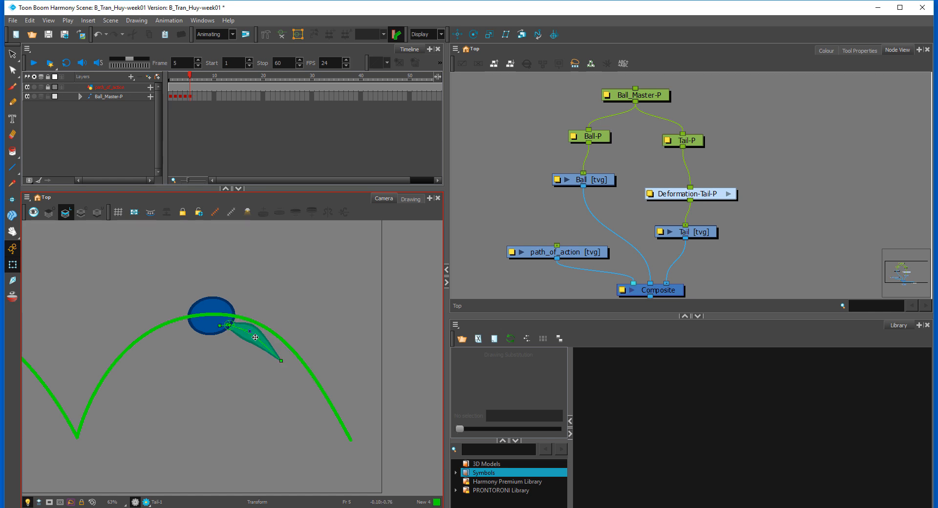
{"action": "left_click", "coordinate": [255, 337]}
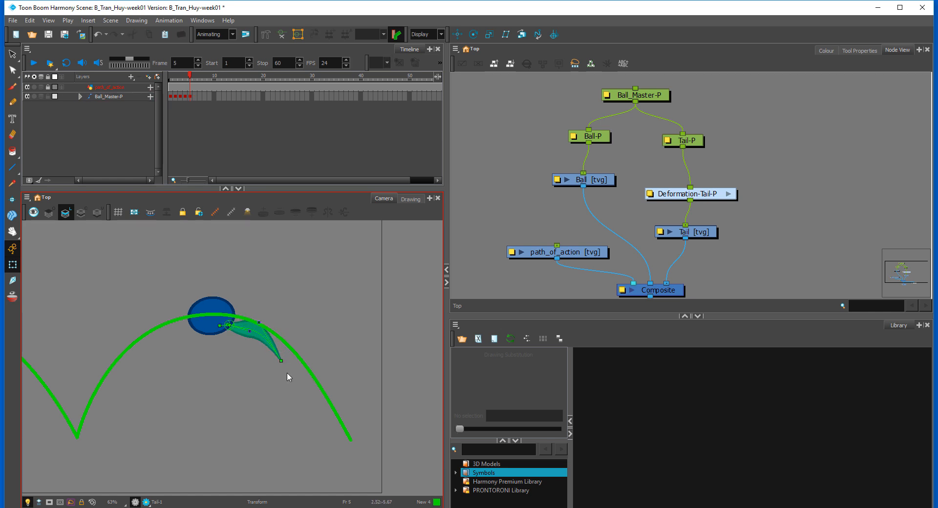
{"action": "left_click_drag", "start_coordinate": [281, 361], "coordinate": [248, 328]}
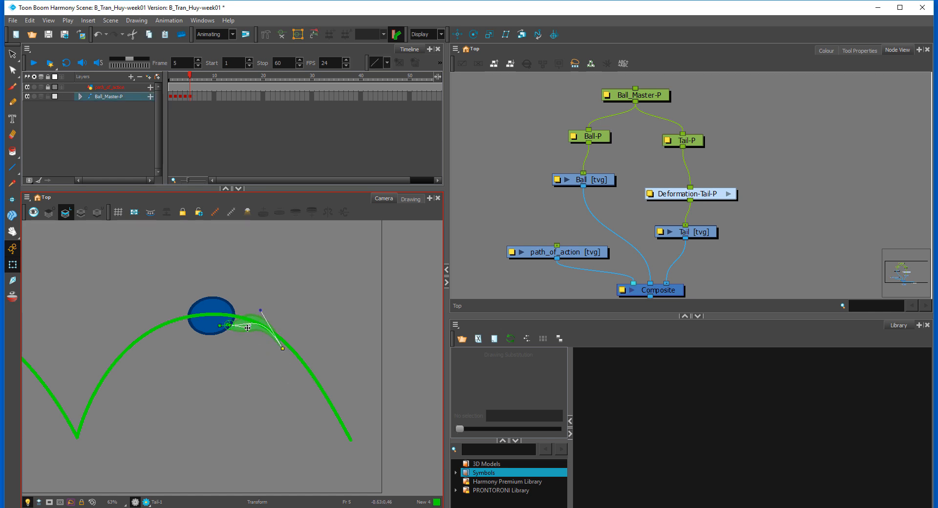
{"action": "key", "text": "comma"}
{"action": "key", "text": "period"}
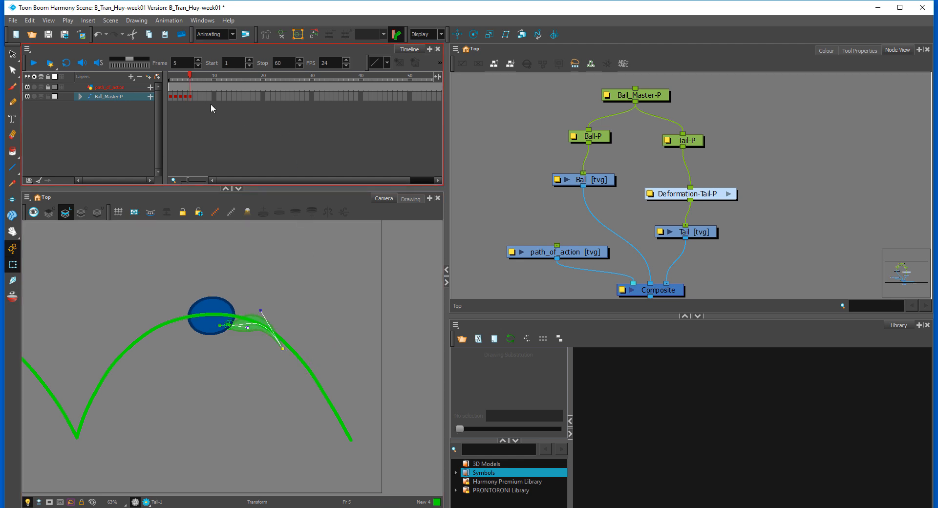
Step: Add a pose at frame 6 with the rig moved down to the valley between the arcs and rotated slightly clockwise
{"action": "left_click", "coordinate": [195, 95]}
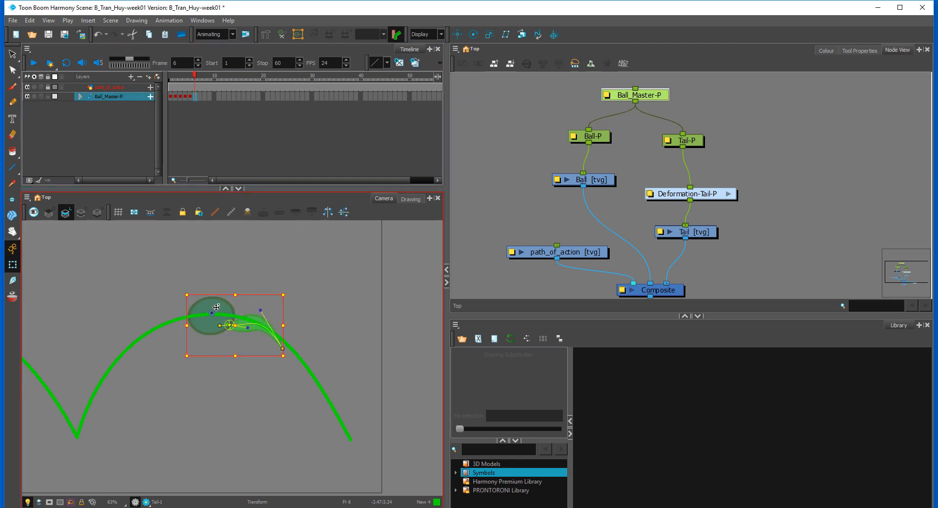
{"action": "left_click_drag", "start_coordinate": [217, 307], "coordinate": [87, 428]}
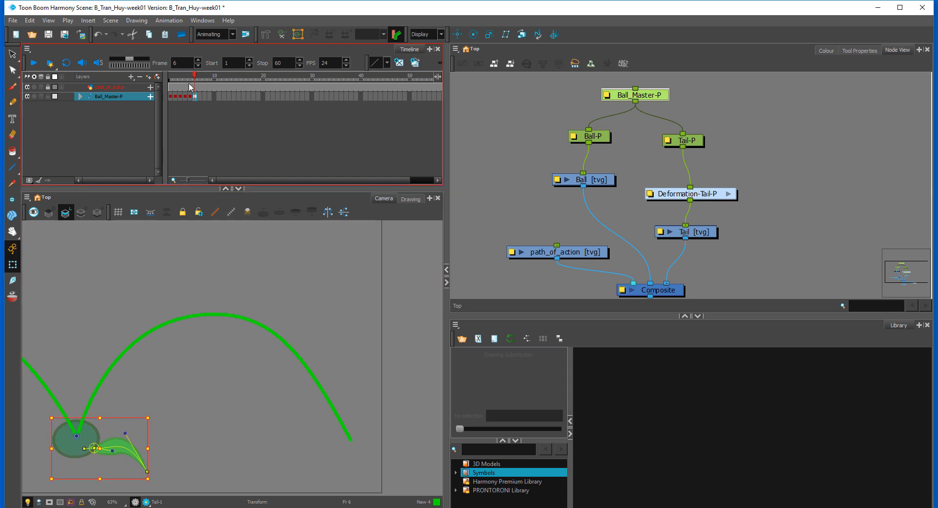
{"action": "left_click", "coordinate": [168, 77]}
{"action": "left_click", "coordinate": [209, 95]}
{"action": "left_click", "coordinate": [174, 422]}
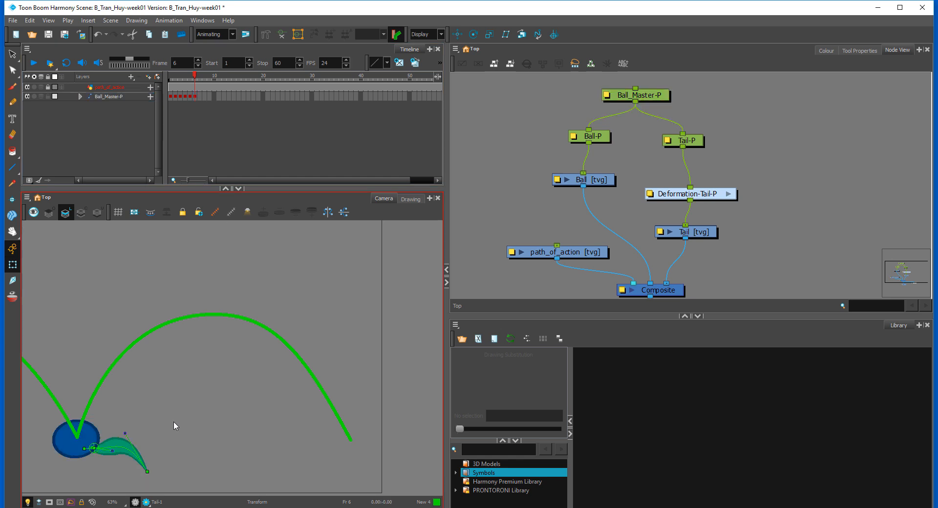
{"action": "left_click", "coordinate": [89, 435]}
{"action": "key", "text": "b"}
{"action": "left_click_drag", "start_coordinate": [159, 416], "coordinate": [156, 420]}
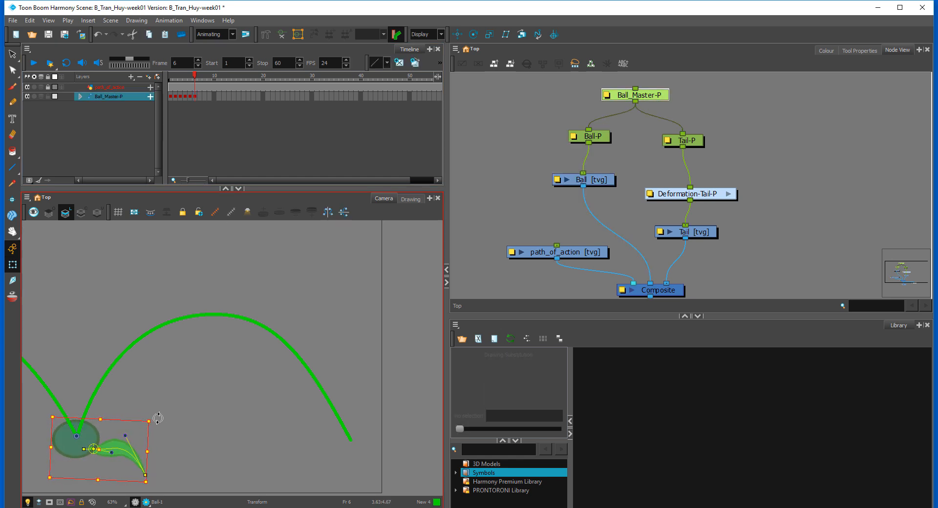
{"action": "left_click", "coordinate": [224, 278]}
Step: Copy the Ball_Master-P poses from frames 1 and 2 to frames 6 and 7
{"action": "left_click", "coordinate": [172, 98]}
{"action": "left_click", "coordinate": [171, 97]}
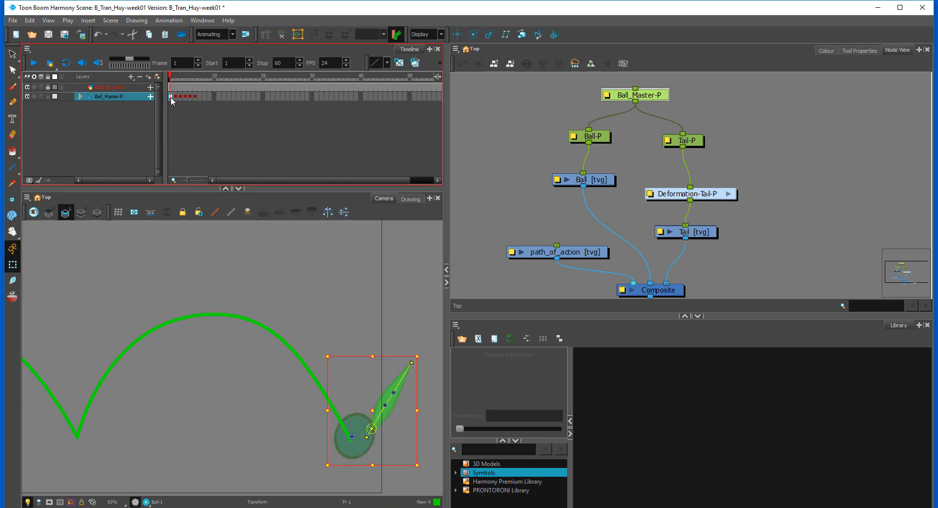
{"action": "left_click", "coordinate": [175, 97]}
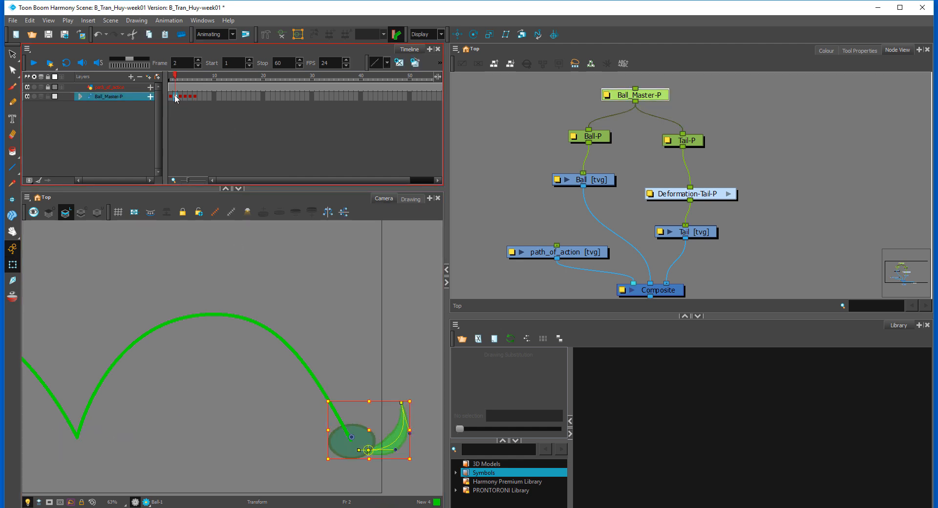
{"action": "left_click", "coordinate": [171, 97]}
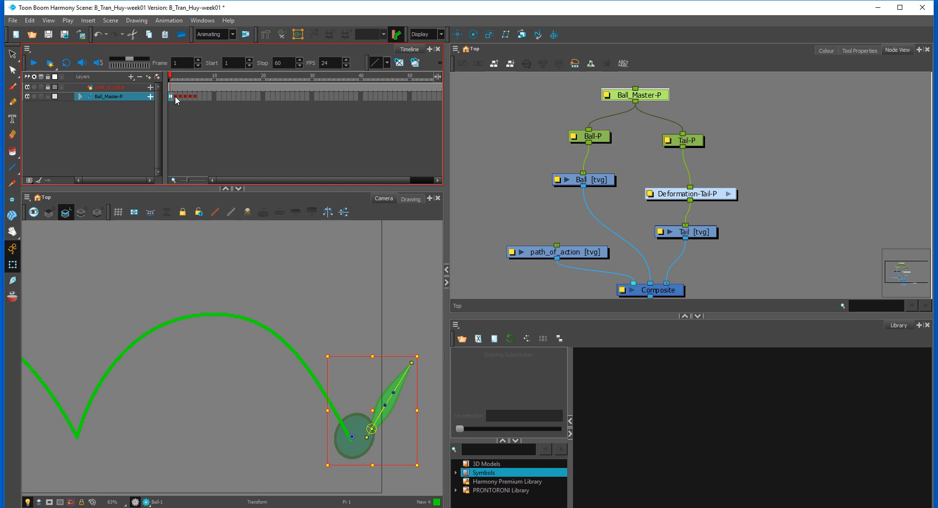
{"action": "left_click", "coordinate": [175, 97]}
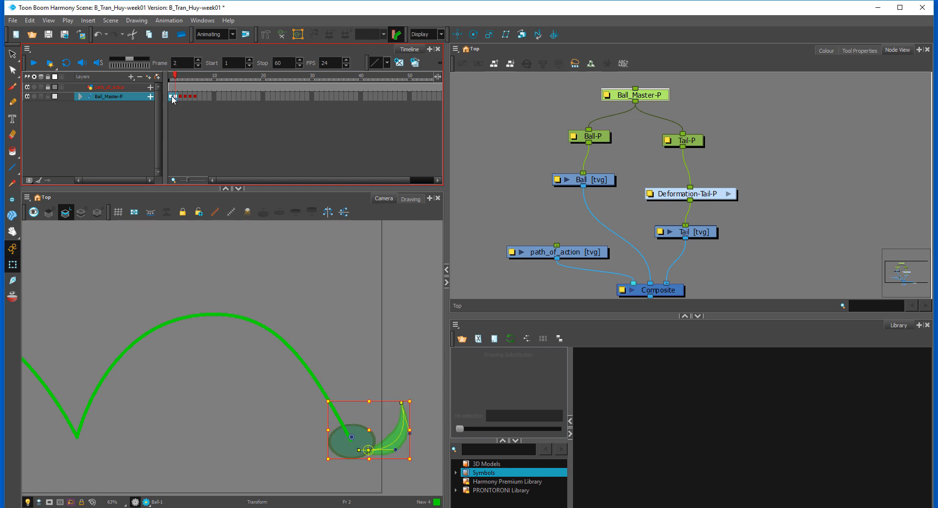
{"action": "left_click_drag", "start_coordinate": [173, 99], "coordinate": [201, 100]}
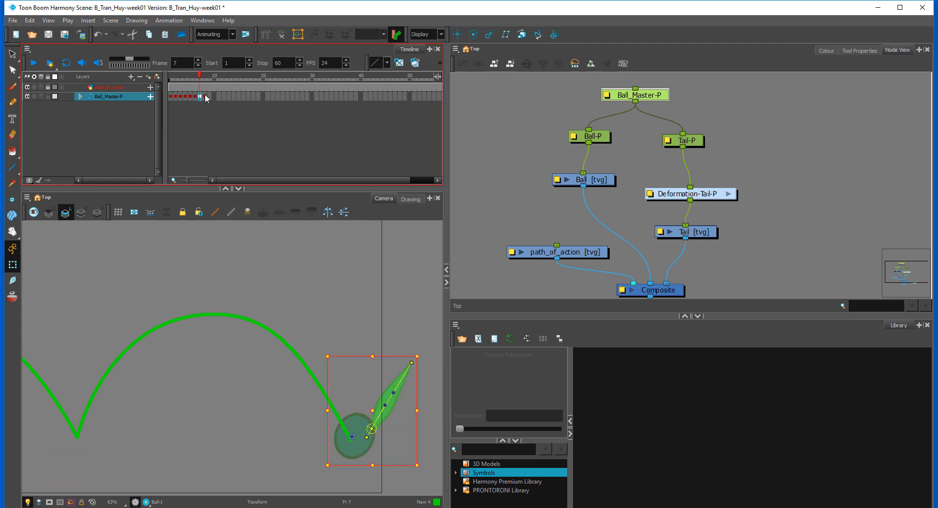
{"action": "left_click", "coordinate": [202, 98]}
{"action": "left_click_drag", "start_coordinate": [202, 98], "coordinate": [195, 95]}
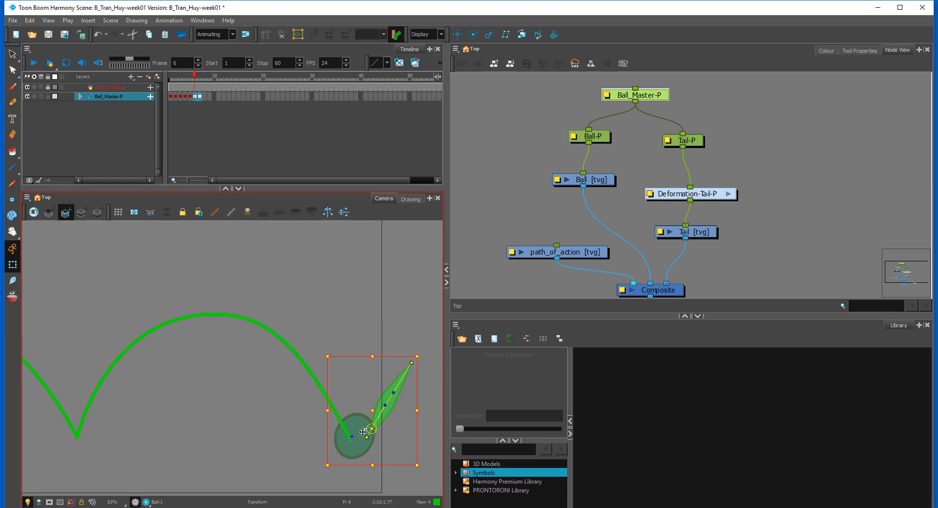
Step: Move the frame 6 rig left onto the valley between the arcs and flip through the neighbouring frames to check it
{"action": "left_click_drag", "start_coordinate": [365, 432], "coordinate": [91, 432]}
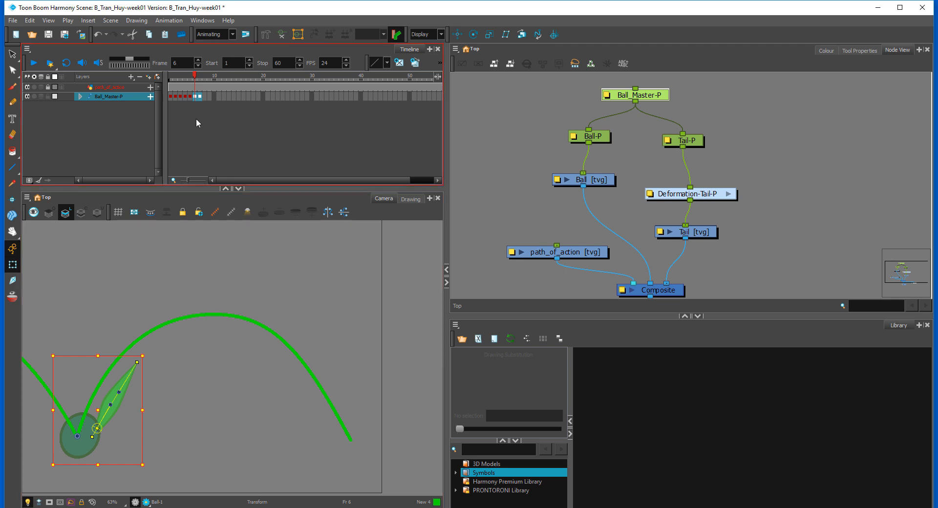
{"action": "left_click", "coordinate": [201, 97]}
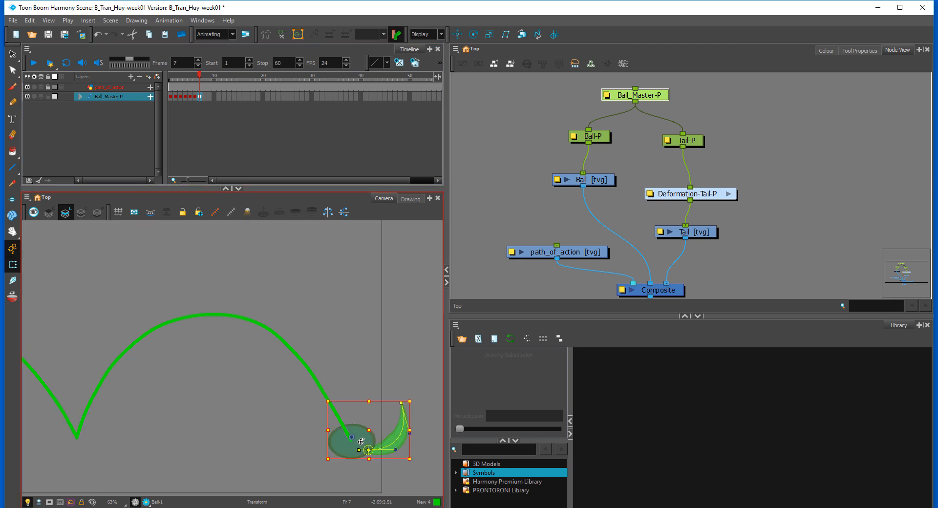
{"action": "key", "text": "comma"}
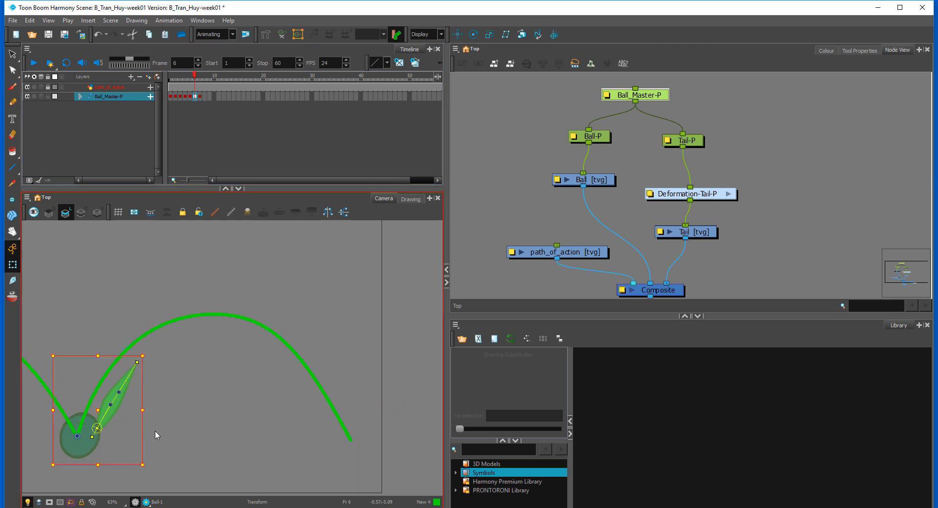
{"action": "key", "text": "comma"}
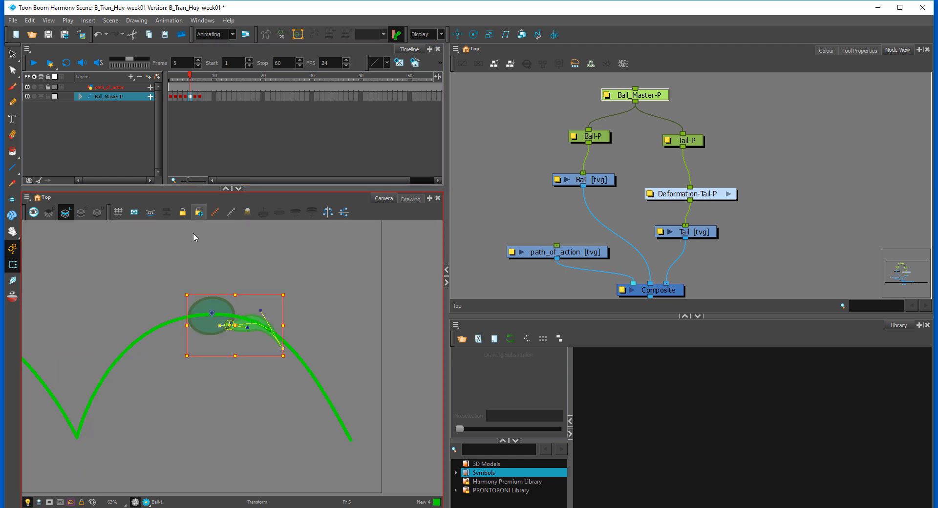
{"action": "key", "text": "comma"}
{"action": "key", "text": "period"}
{"action": "key", "text": "period"}
{"action": "key", "text": "comma"}
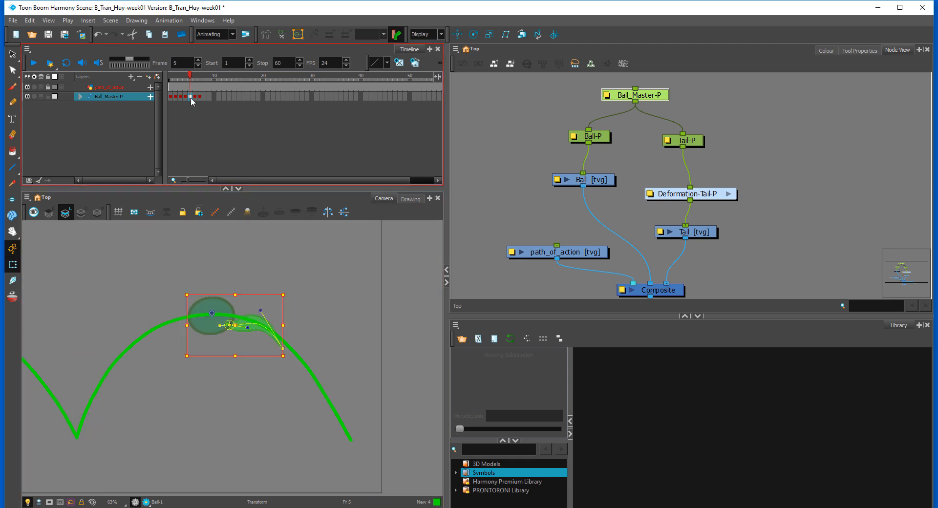
{"action": "key", "text": "period"}
{"action": "key", "text": "comma"}
Step: Insert a copy of the frame 5 pose at frame 6, move the rig left along the arc and rotate it slightly counterclockwise
{"action": "key", "text": "plus"}
{"action": "left_click", "coordinate": [195, 96]}
{"action": "left_click_drag", "start_coordinate": [212, 310], "coordinate": [183, 312]}
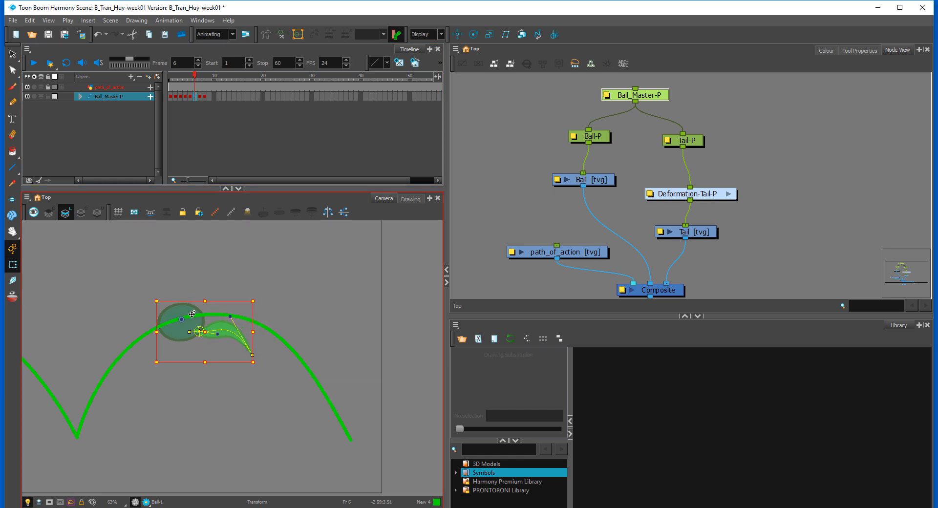
{"action": "left_click_drag", "start_coordinate": [262, 298], "coordinate": [247, 290]}
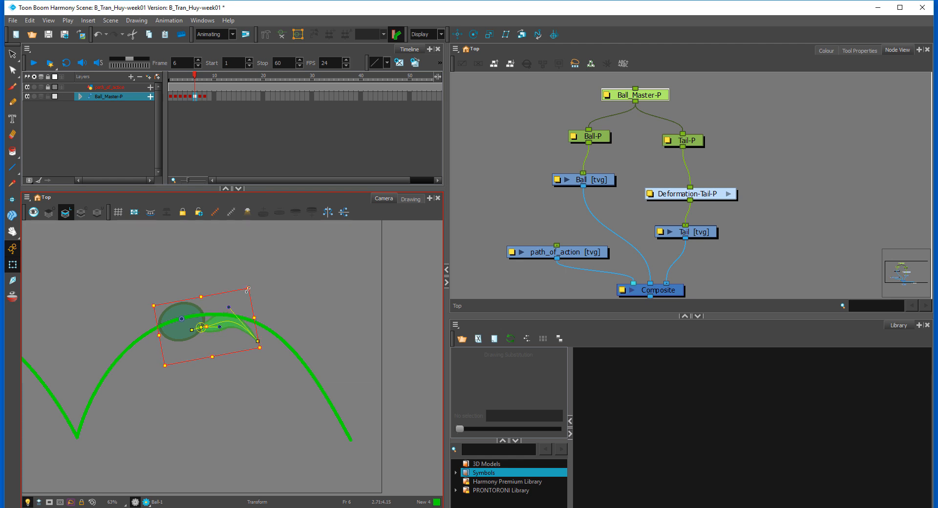
Step: At frame 6, reshape Ball-P into a rounder ball centred on the path
{"action": "left_click", "coordinate": [204, 308]}
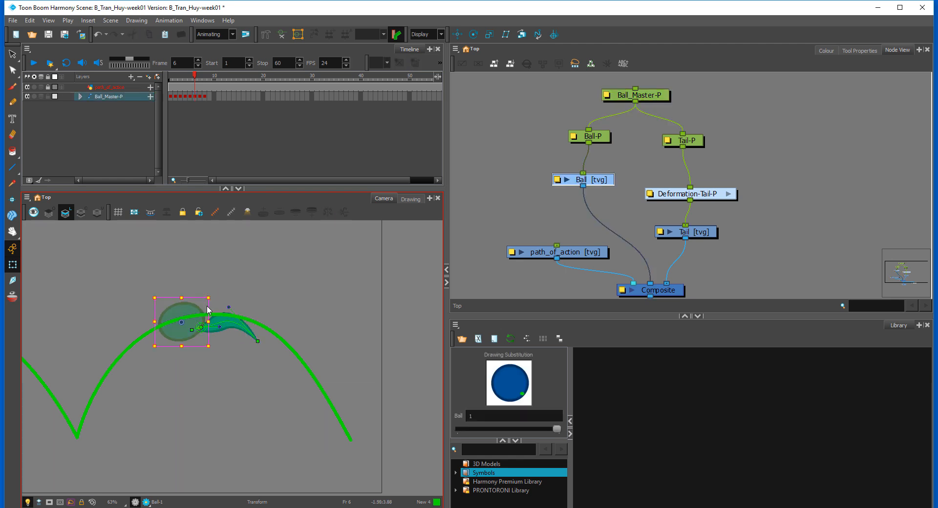
{"action": "left_click_drag", "start_coordinate": [209, 299], "coordinate": [190, 306]}
{"action": "key", "text": "."}
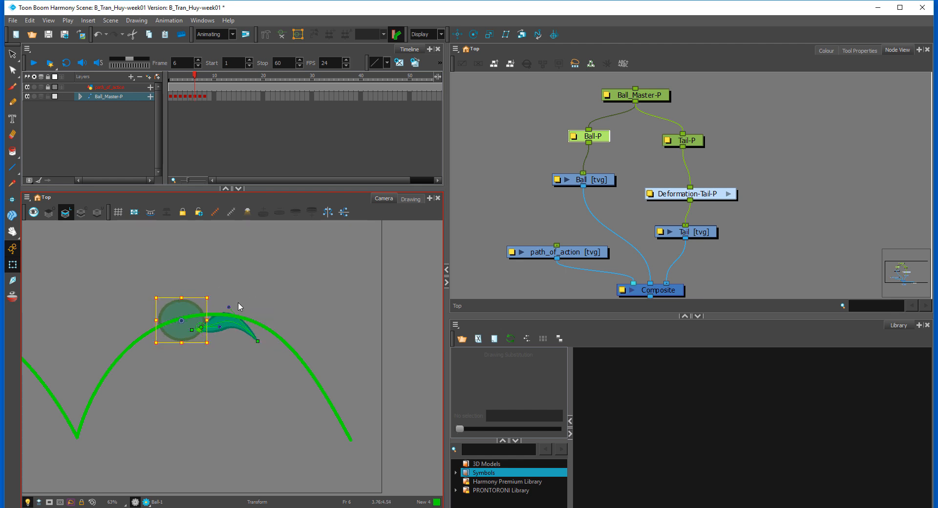
Step: At frame 6, raise the tail's tip and bend its deformation curve into an S shape behind the ball
{"action": "left_click", "coordinate": [232, 327]}
{"action": "key", "text": "b"}
{"action": "key", "text": "b"}
{"action": "key", "text": "b"}
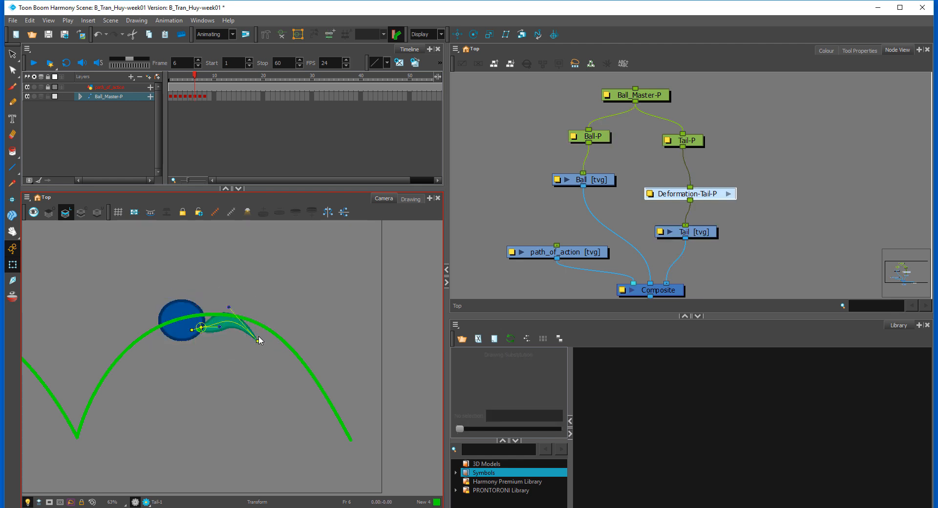
{"action": "left_click_drag", "start_coordinate": [231, 327], "coordinate": [253, 317]}
{"action": "left_click", "coordinate": [292, 310]}
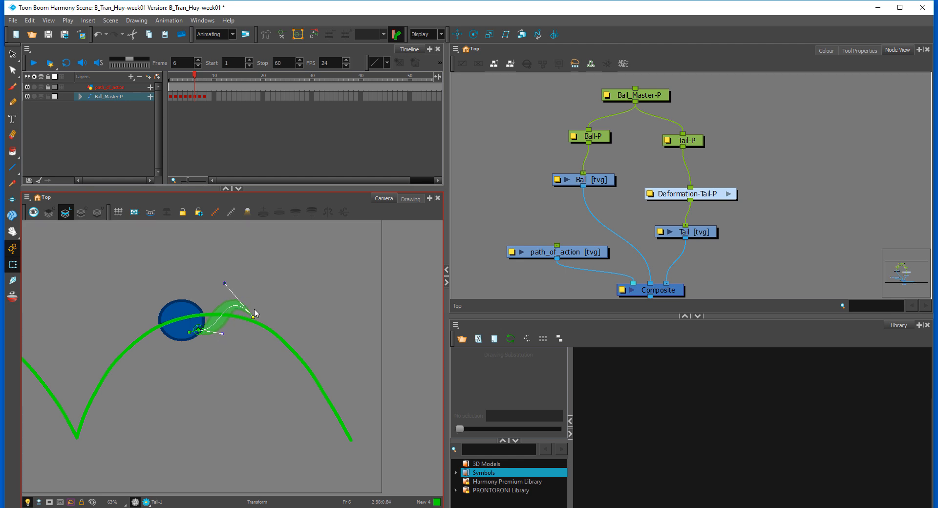
{"action": "left_click_drag", "start_coordinate": [253, 318], "coordinate": [254, 309]}
{"action": "left_click_drag", "start_coordinate": [225, 275], "coordinate": [220, 285]}
Step: At frame 7, move the whole rig left down the first arc and rotate it counterclockwise to follow the path
{"action": "left_click", "coordinate": [195, 97]}
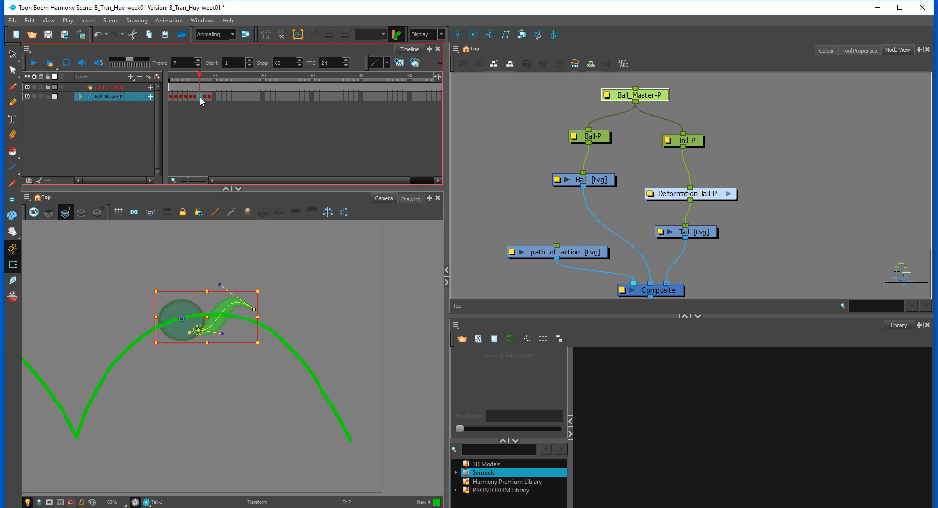
{"action": "left_click_drag", "start_coordinate": [172, 309], "coordinate": [129, 327]}
{"action": "left_click", "coordinate": [131, 328]}
{"action": "key", "text": "b"}
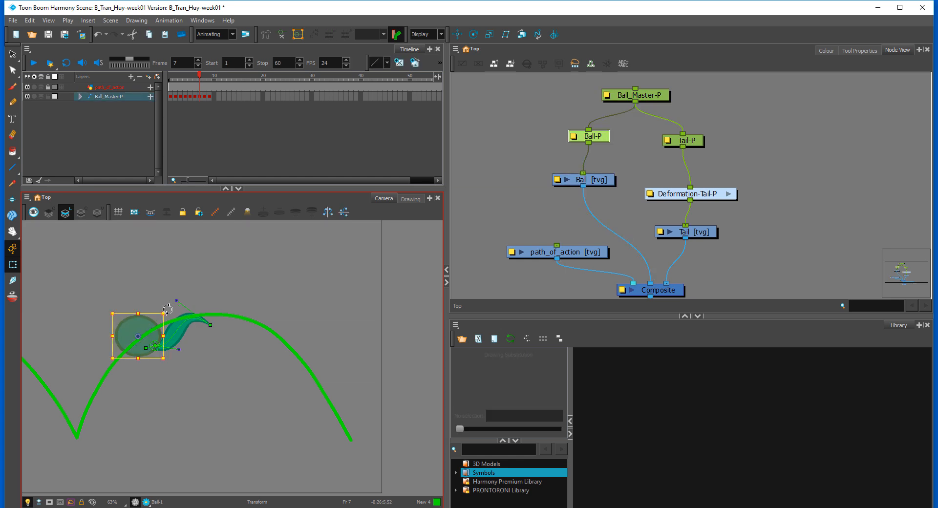
{"action": "key", "text": "b"}
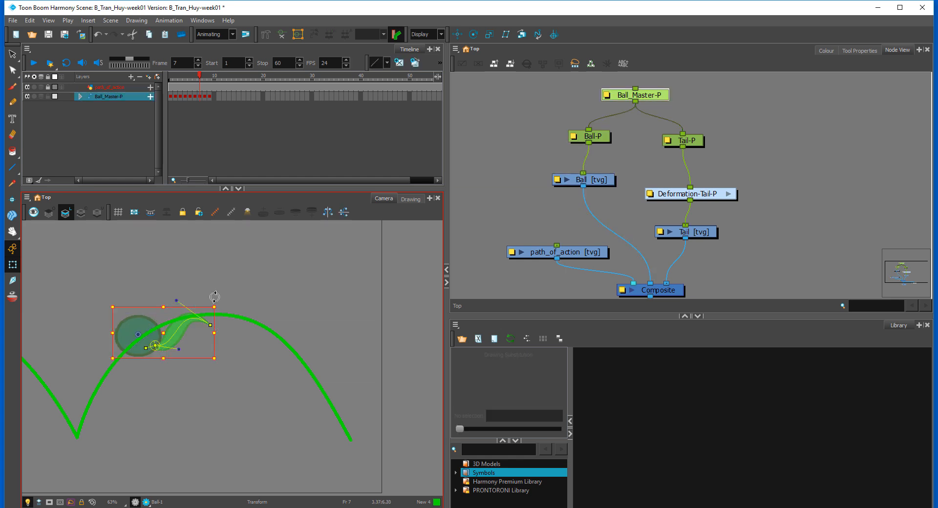
{"action": "left_click_drag", "start_coordinate": [215, 298], "coordinate": [177, 269]}
{"action": "mouse_move", "coordinate": [147, 321]}
{"action": "left_mouse_down"}
{"action": "mouse_move", "coordinate": [135, 339]}
{"action": "mouse_move", "coordinate": [161, 326]}
{"action": "mouse_move", "coordinate": [150, 307]}
{"action": "mouse_move", "coordinate": [198, 318]}
{"action": "mouse_move", "coordinate": [164, 307]}
{"action": "left_mouse_up"}
Step: At frame 7, stretch the ball into a slimmer tilted ellipse and fit Tail-P against its upper end
{"action": "left_click", "coordinate": [102, 308]}
{"action": "left_click", "coordinate": [129, 346]}
{"action": "key", "text": "b"}
{"action": "left_click", "coordinate": [161, 312]}
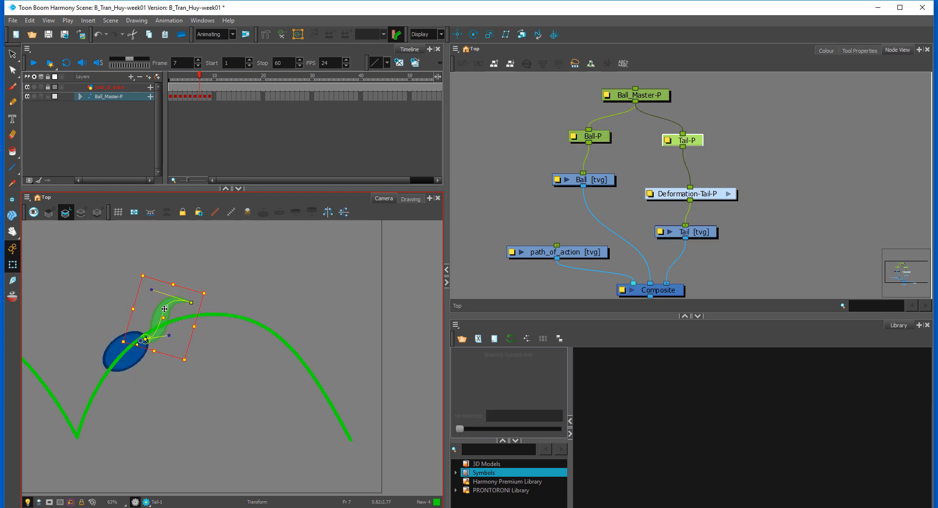
Step: At frame 7, pull the tail's tip outward and bend its curve to trail along the top of the arc
{"action": "left_click", "coordinate": [240, 295]}
{"action": "key", "text": "."}
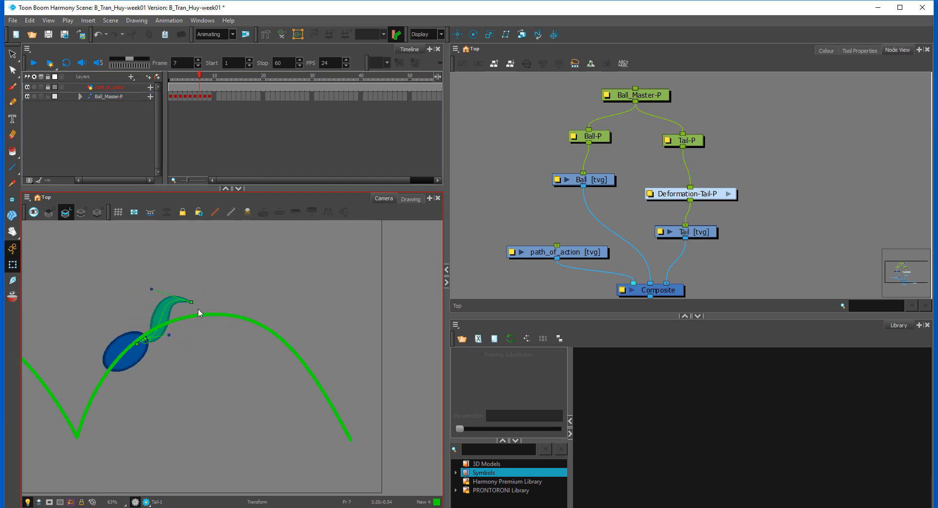
{"action": "left_click_drag", "start_coordinate": [190, 303], "coordinate": [210, 303]}
{"action": "left_click_drag", "start_coordinate": [169, 336], "coordinate": [157, 323]}
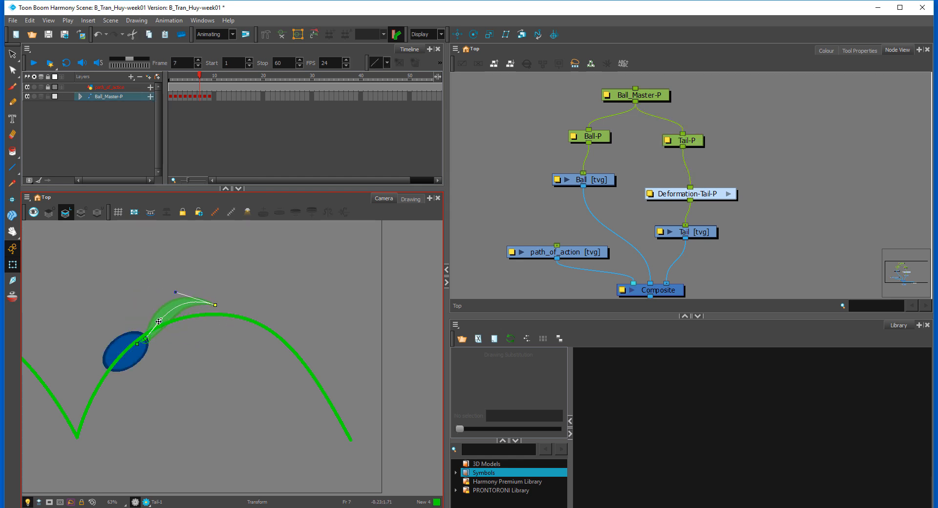
{"action": "left_click_drag", "start_coordinate": [174, 292], "coordinate": [177, 301]}
Step: Turn on onion skin for the tail and bend the middle of the frame 1 tail slightly outward
{"action": "left_click", "coordinate": [12, 297]}
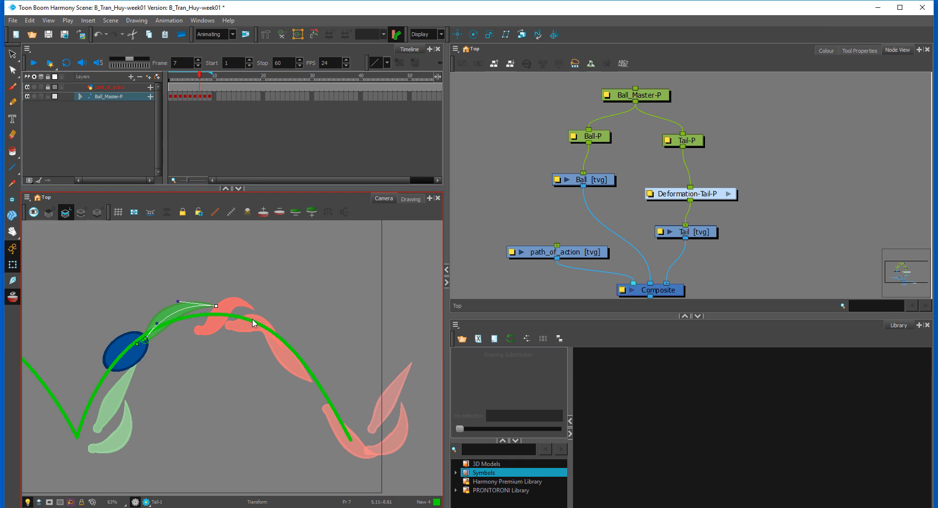
{"action": "key", "text": "Return"}
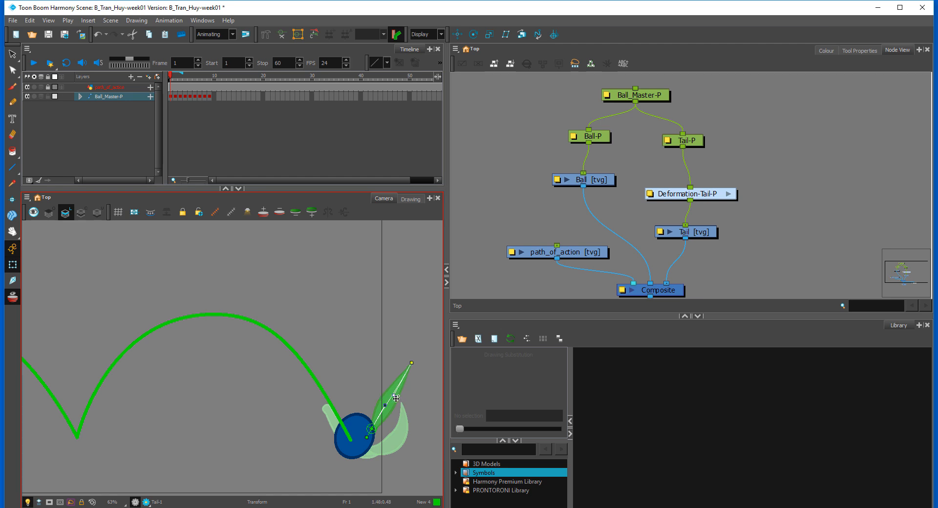
{"action": "mouse_move", "coordinate": [393, 394]}
{"action": "left_mouse_down"}
{"action": "mouse_move", "coordinate": [400, 406]}
{"action": "mouse_move", "coordinate": [402, 393]}
{"action": "left_mouse_up"}
Step: Step through to frame 5 and fine-tune the tail's tip and upper curve handle along the path
{"action": "key", "text": "period"}
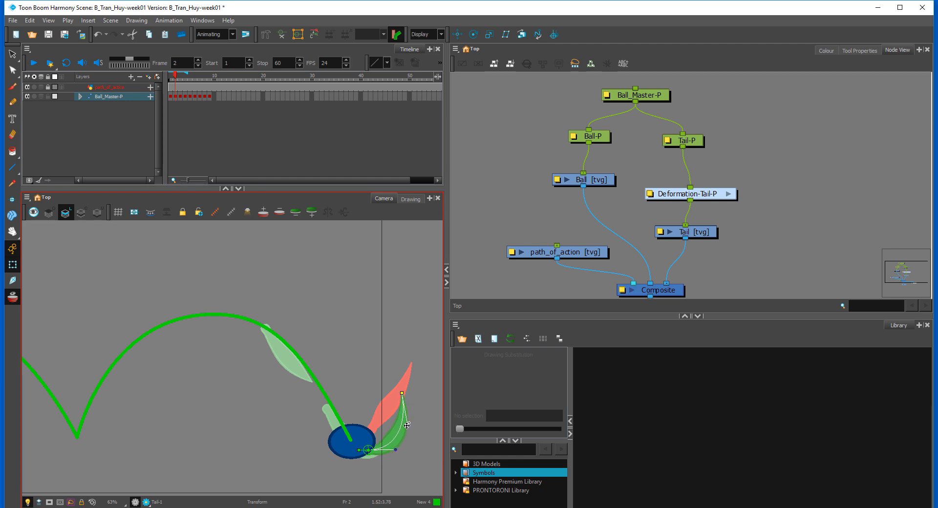
{"action": "key", "text": "period"}
{"action": "key", "text": "period"}
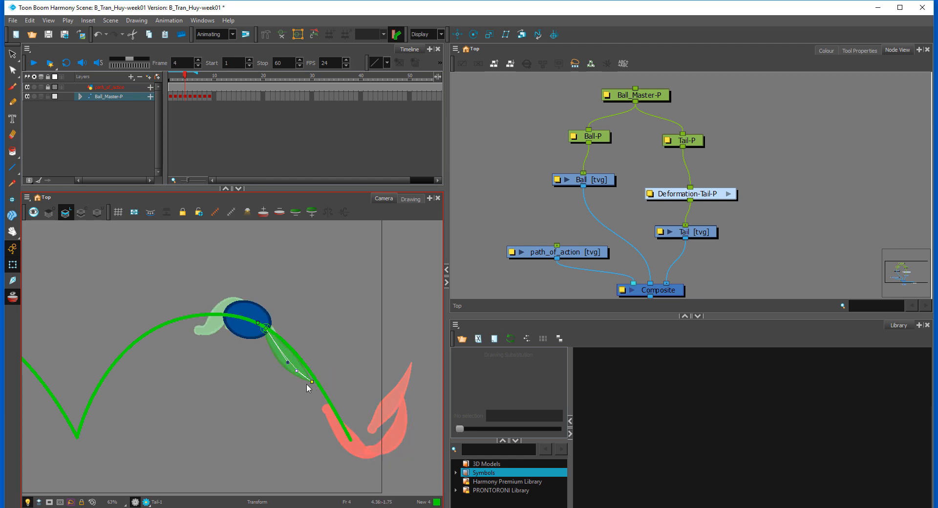
{"action": "key", "text": "period"}
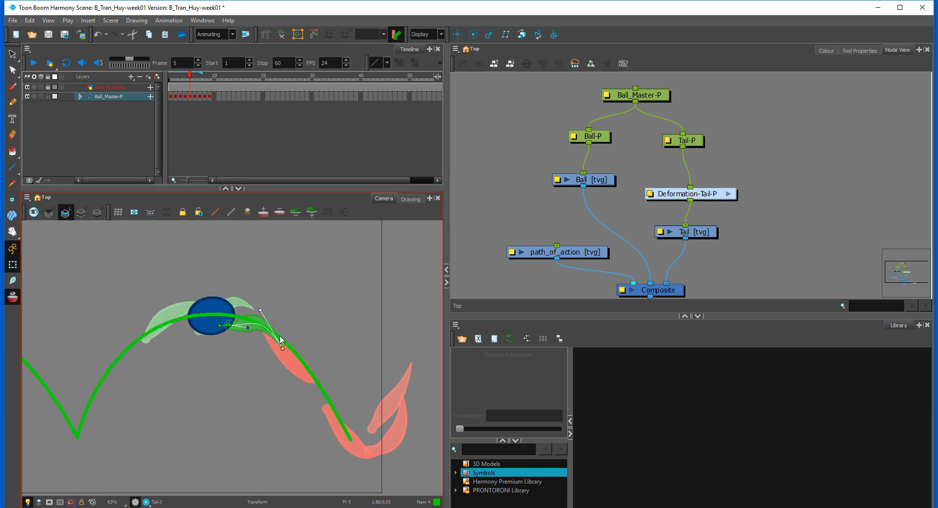
{"action": "left_click_drag", "start_coordinate": [282, 348], "coordinate": [284, 348]}
{"action": "left_click_drag", "start_coordinate": [262, 309], "coordinate": [257, 312]}
Step: Compare frame 6 with its neighbours and adjust the tip curve of the frame 7 tail for a smoother trail
{"action": "key", "text": "period"}
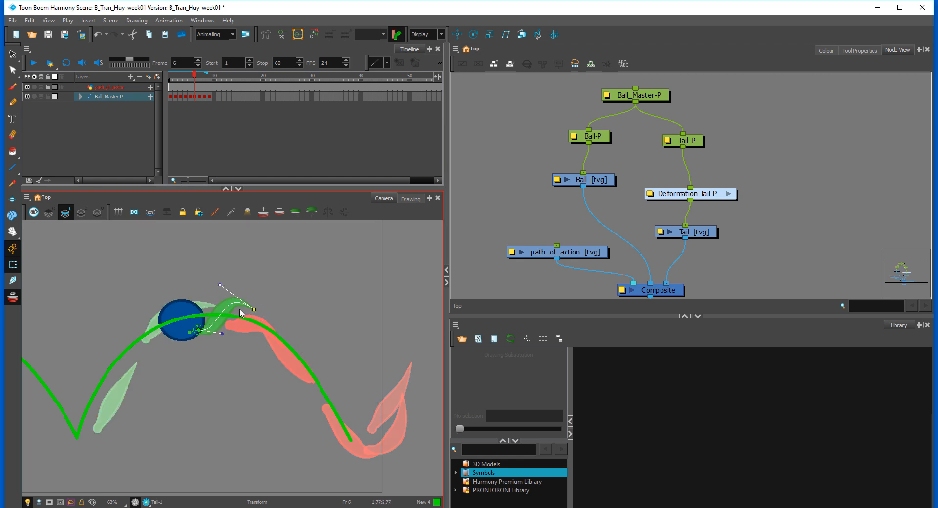
{"action": "key", "text": "period"}
{"action": "left_click_drag", "start_coordinate": [217, 305], "coordinate": [170, 302]}
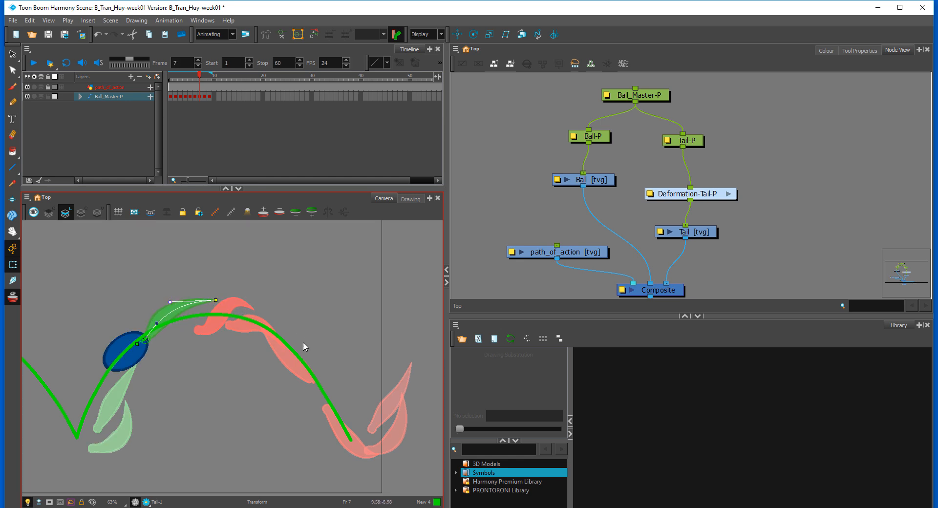
Step: At frame 8, raise the tail's tip toward the arc, bend its lower curve outward, and turn off onion skin
{"action": "key", "text": "period"}
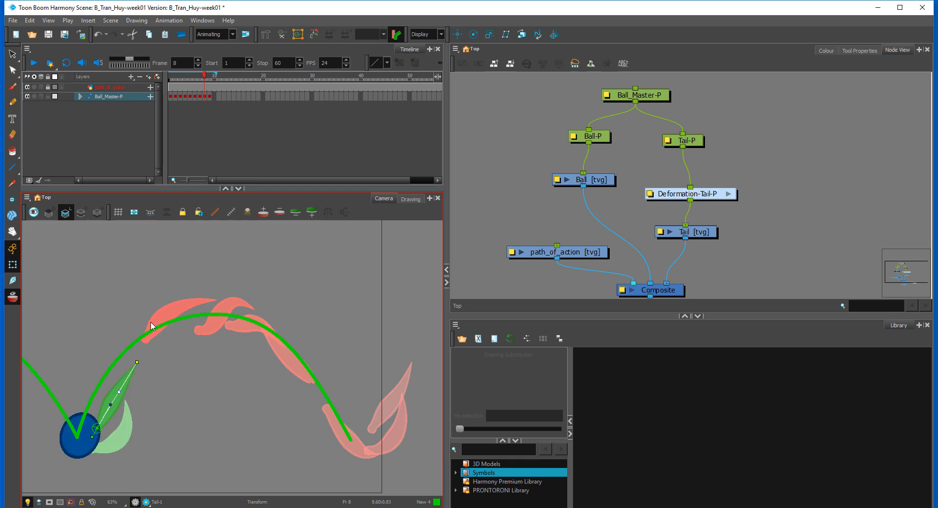
{"action": "left_click_drag", "start_coordinate": [138, 361], "coordinate": [132, 348]}
{"action": "left_click", "coordinate": [128, 406]}
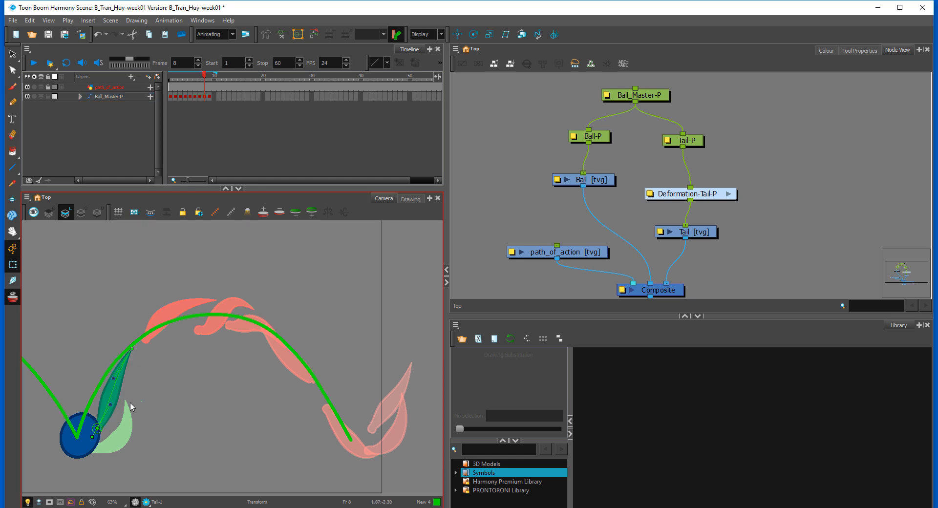
{"action": "left_click", "coordinate": [113, 407]}
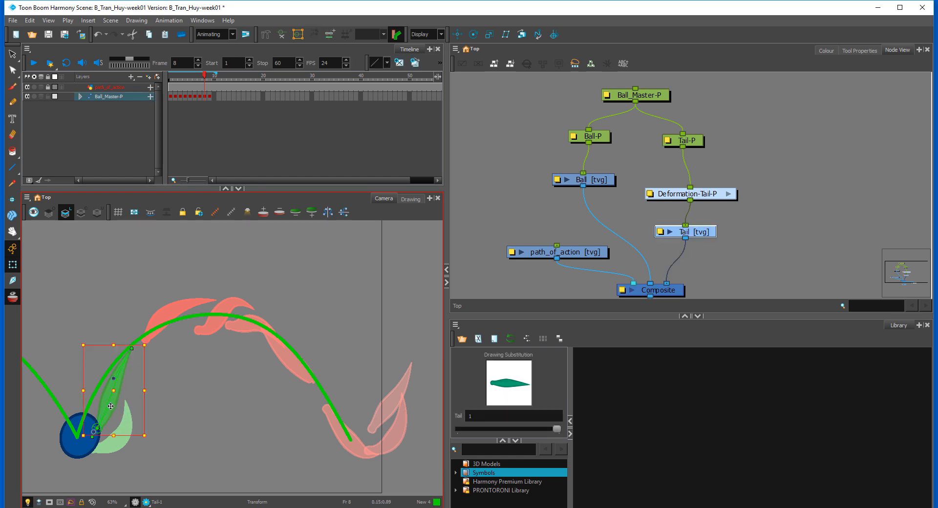
{"action": "left_click", "coordinate": [148, 401]}
{"action": "left_click", "coordinate": [111, 406]}
{"action": "left_click_drag", "start_coordinate": [115, 408], "coordinate": [122, 412]}
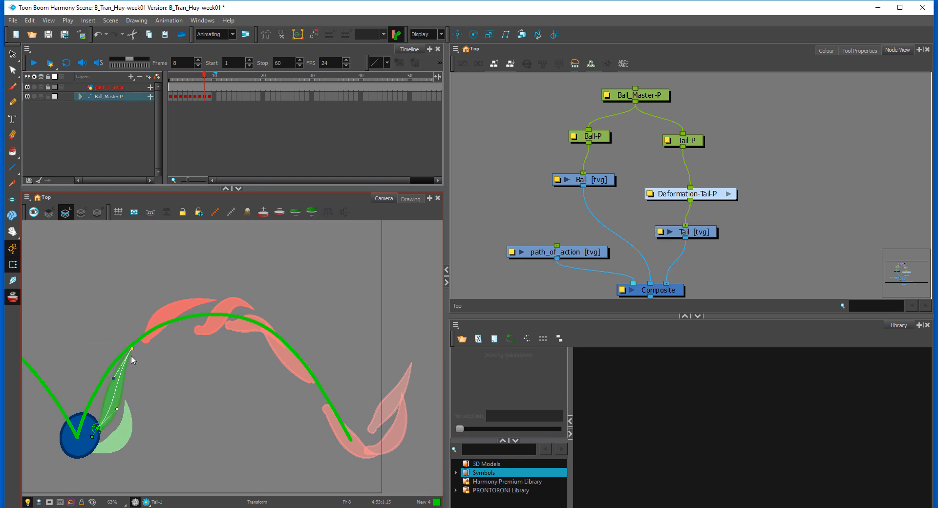
{"action": "left_click_drag", "start_coordinate": [133, 352], "coordinate": [134, 357]}
{"action": "left_click", "coordinate": [13, 296]}
Step: Flip back and forth through frames 1 to 10 to check the bounce and the tail's motion
{"action": "key", "text": "period"}
{"action": "key", "text": "period"}
{"action": "left_click", "coordinate": [177, 118]}
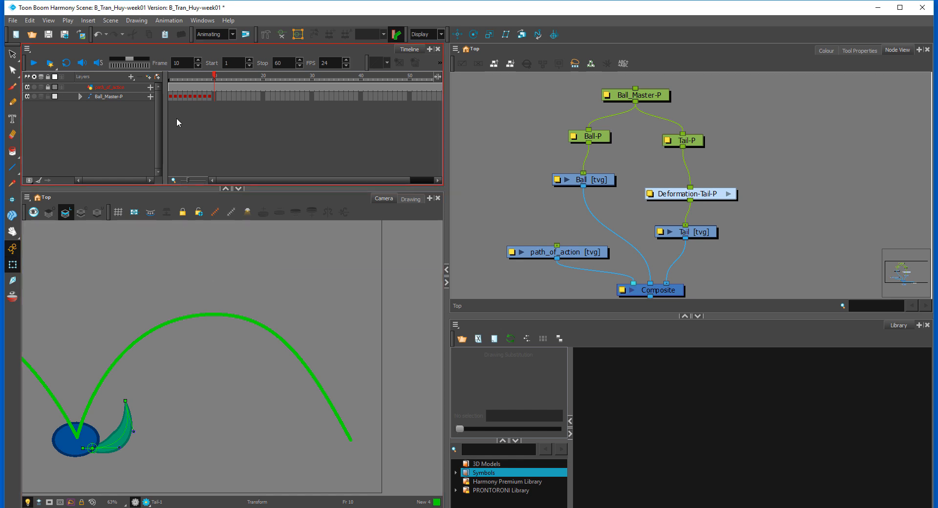
{"action": "left_click_drag", "start_coordinate": [212, 78], "coordinate": [170, 78]}
{"action": "key", "text": "period"}
{"action": "key", "text": "period"}
{"action": "key", "text": "period"}
{"action": "key", "text": "period"}
{"action": "key", "text": "period"}
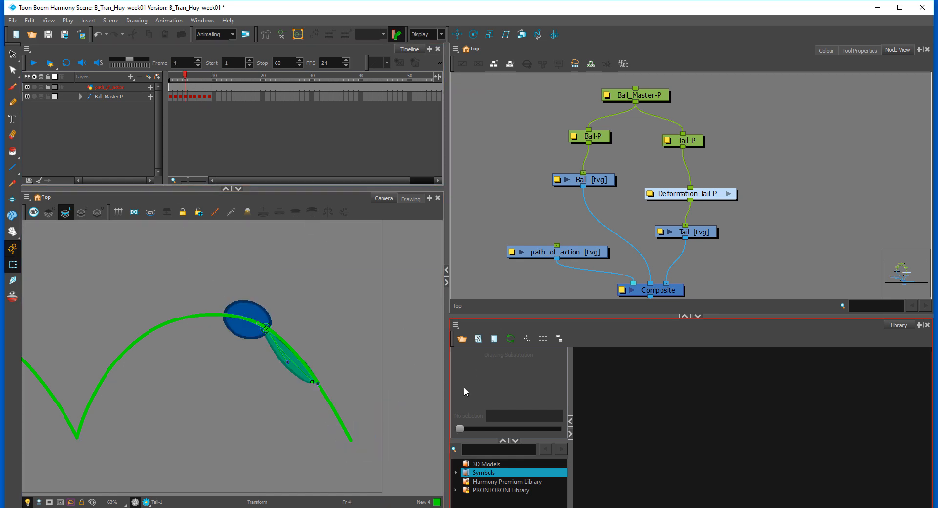
{"action": "key", "text": "period"}
{"action": "key", "text": "period"}
{"action": "key", "text": "period"}
{"action": "key", "text": "comma"}
{"action": "key", "text": "comma"}
{"action": "key", "text": "comma"}
{"action": "key", "text": "comma"}
{"action": "key", "text": "comma"}
{"action": "key", "text": "comma"}
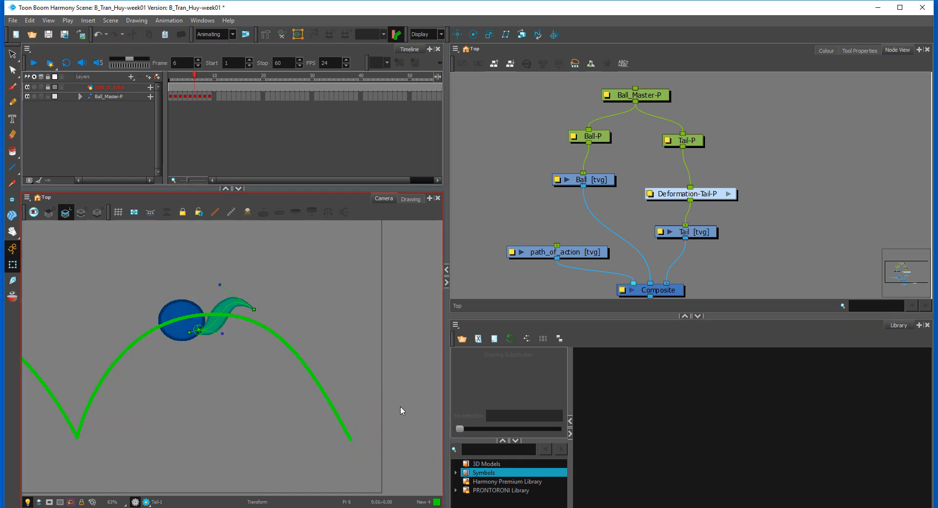
{"action": "key", "text": "period"}
{"action": "key", "text": "period"}
{"action": "key", "text": "period"}
{"action": "key", "text": "period"}
{"action": "key", "text": "period"}
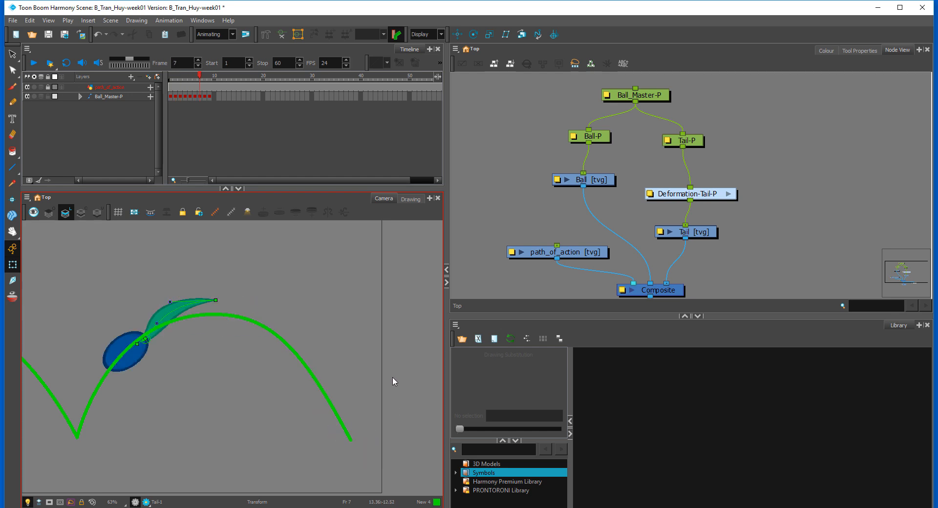
{"action": "left_click", "coordinate": [181, 93]}
{"action": "key", "text": "comma"}
{"action": "key", "text": "comma"}
{"action": "key", "text": "comma"}
{"action": "key", "text": "comma"}
{"action": "key", "text": "comma"}
{"action": "key", "text": "comma"}
{"action": "key", "text": "comma"}
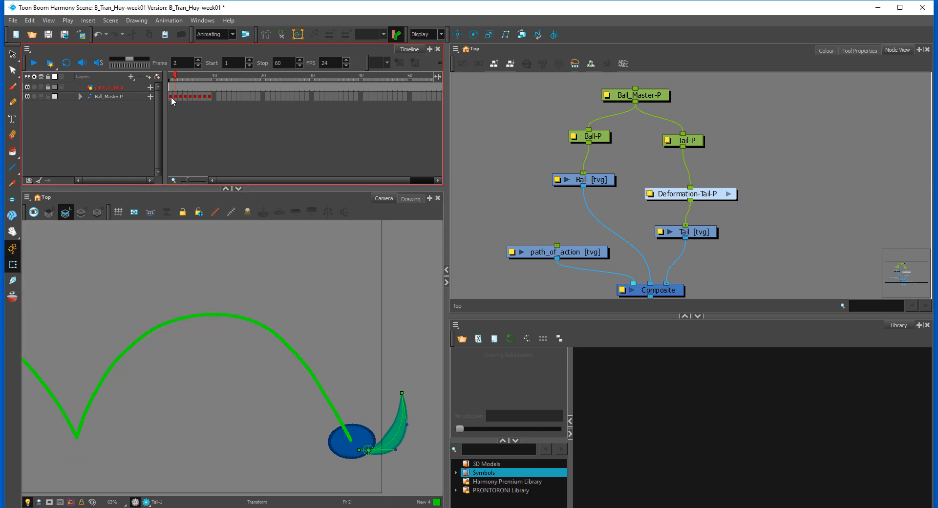
Step: Compare the frame 1 and 2 poses and insert a copy of the frame 2 squash pose at frame 3
{"action": "left_click", "coordinate": [172, 96]}
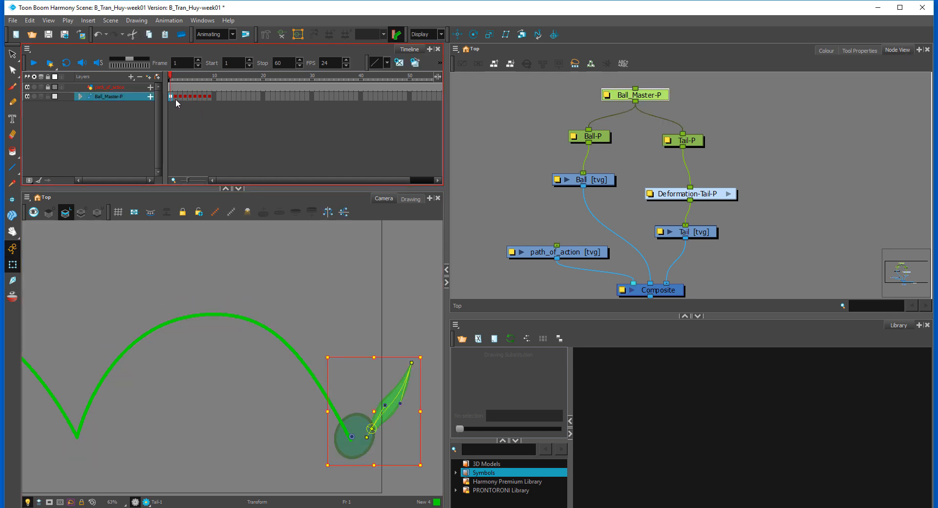
{"action": "key", "text": "period"}
{"action": "key", "text": "period"}
{"action": "key", "text": "comma"}
{"action": "key", "text": "comma"}
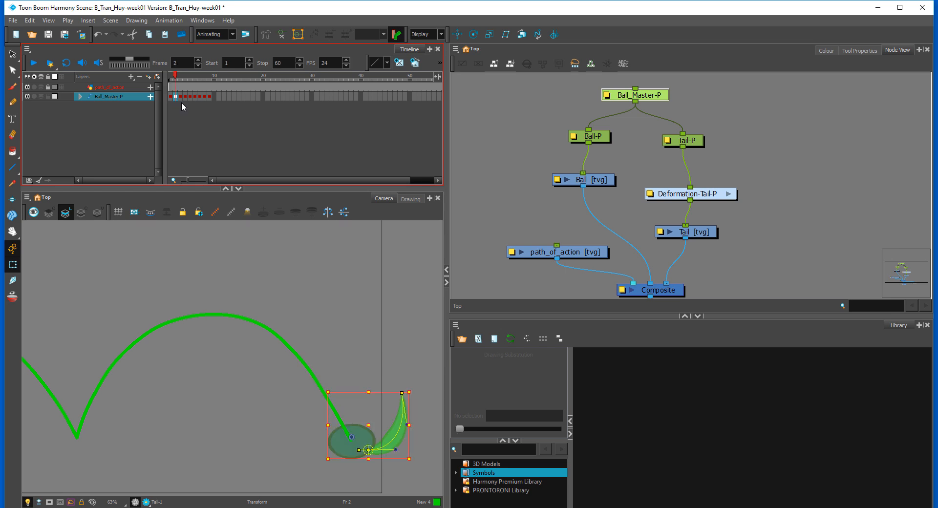
{"action": "key", "text": "period"}
{"action": "key", "text": "period"}
{"action": "key", "text": "comma"}
{"action": "left_click", "coordinate": [398, 366]}
{"action": "key", "text": "comma"}
{"action": "key", "text": "period"}
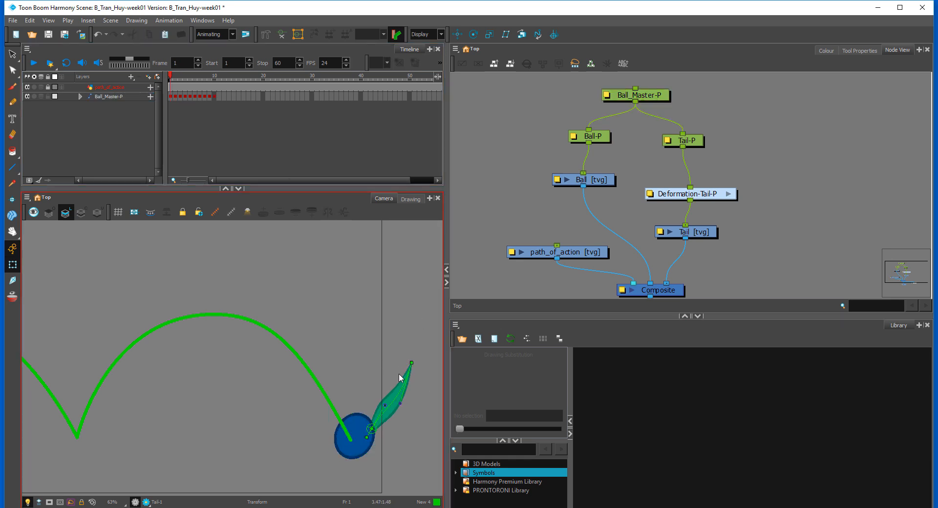
Step: At frame 3, squash Ball-P slightly flatter and wider than in frame 2
{"action": "key", "text": "comma"}
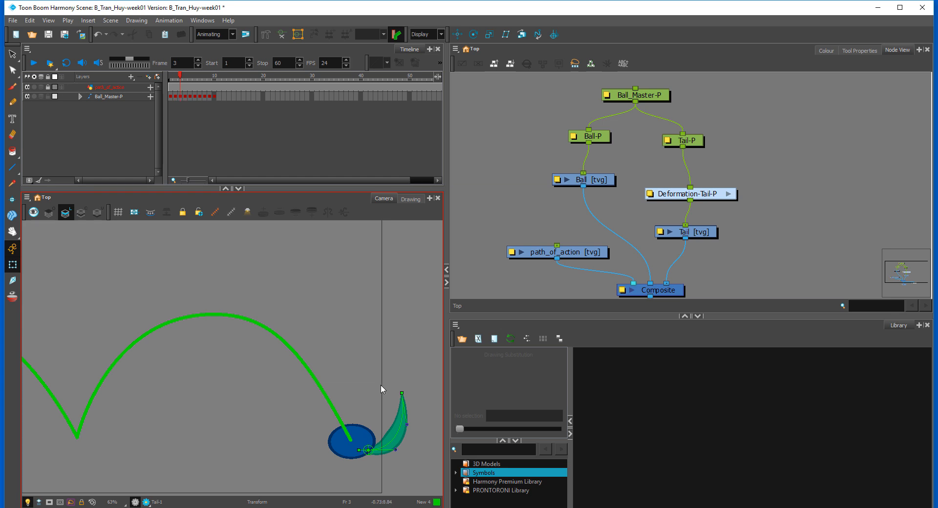
{"action": "key", "text": "period"}
{"action": "key", "text": "comma"}
{"action": "left_click", "coordinate": [332, 426]}
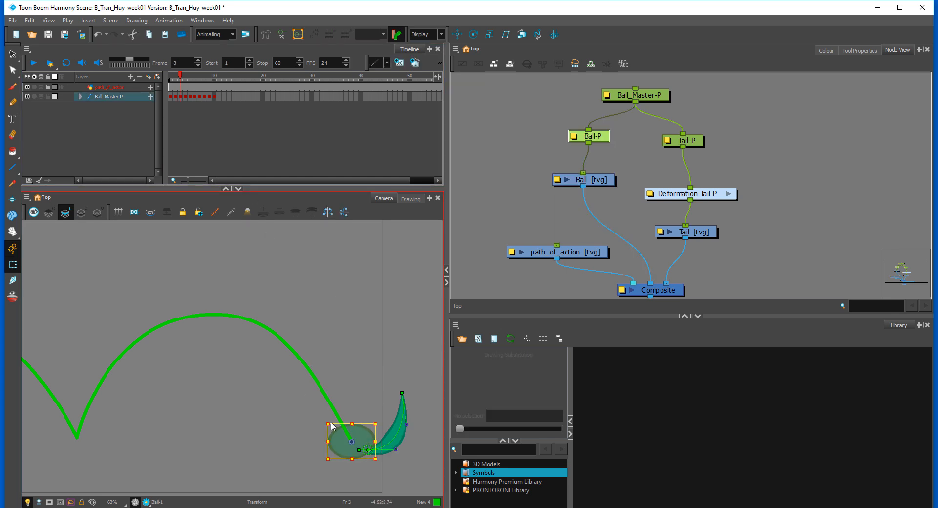
{"action": "left_click_drag", "start_coordinate": [328, 425], "coordinate": [326, 426]}
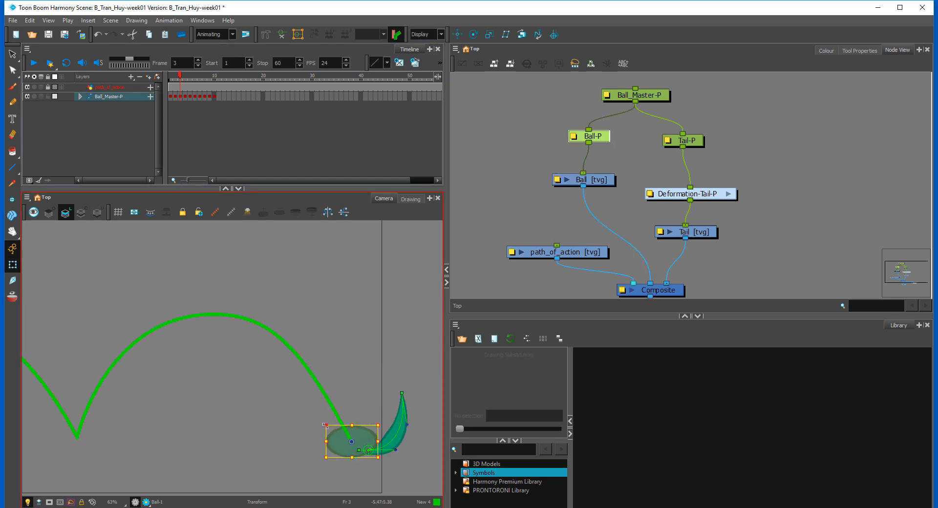
Step: At frame 3, fit Tail-P to the flattened ball and bend the tail lower, with its tip dropping outward
{"action": "left_click", "coordinate": [415, 426]}
{"action": "left_click", "coordinate": [396, 446]}
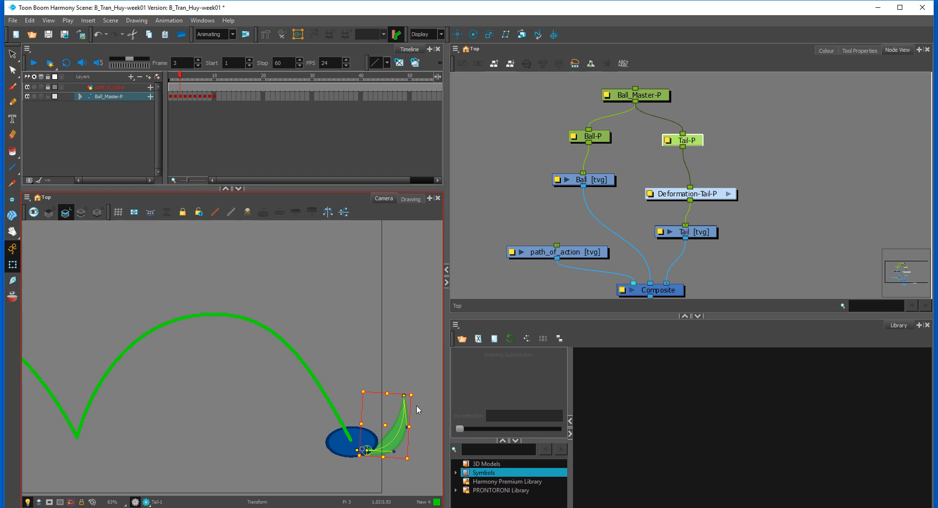
{"action": "left_click", "coordinate": [415, 408]}
{"action": "left_click_drag", "start_coordinate": [416, 432], "coordinate": [395, 444]}
{"action": "left_click_drag", "start_coordinate": [405, 398], "coordinate": [406, 409]}
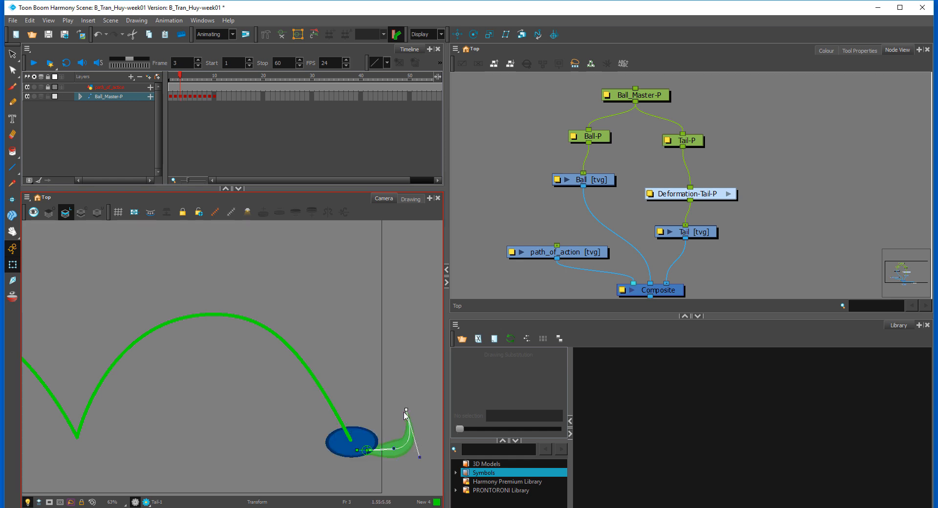
{"action": "left_click_drag", "start_coordinate": [414, 416], "coordinate": [421, 428]}
{"action": "left_click_drag", "start_coordinate": [426, 470], "coordinate": [424, 462]}
Step: Shift the Ball_Master-P keyframes from frame 3 onward to start at frame 6 and interpolate the motion from frame 2
{"action": "left_click", "coordinate": [174, 96]}
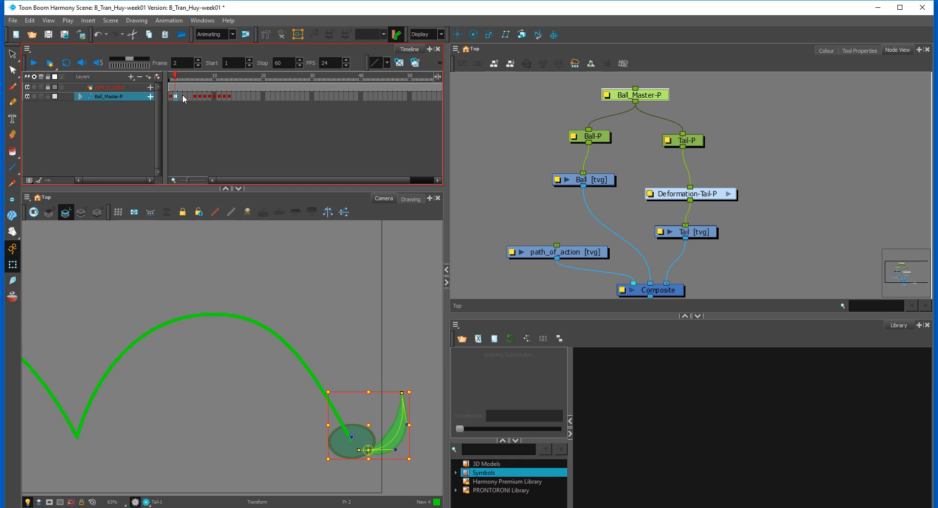
{"action": "left_click", "coordinate": [179, 97]}
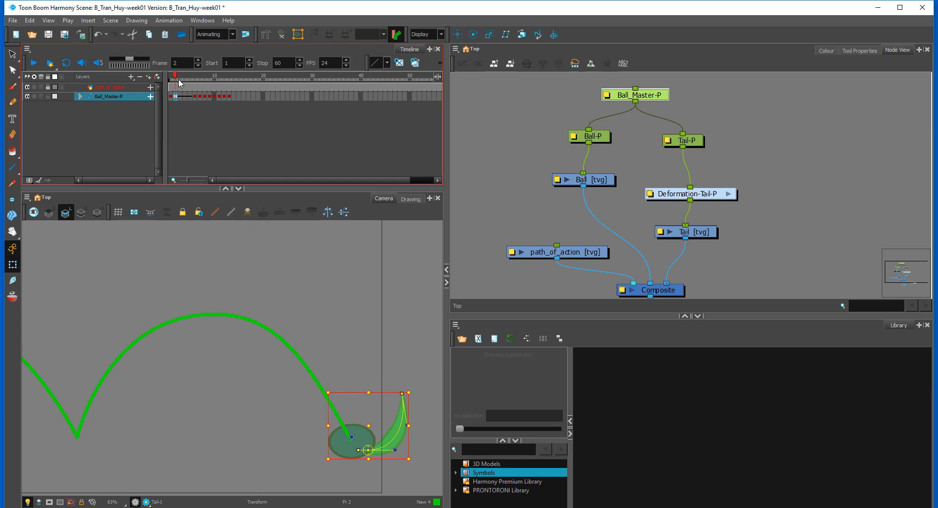
Step: Ease the Ball_Master-P motion into the frame 6 keyframe with a left time ratio of 60 for the selected parameters
{"action": "left_click", "coordinate": [191, 81]}
{"action": "mouse_move", "coordinate": [190, 81]}
{"action": "left_mouse_down"}
{"action": "mouse_move", "coordinate": [199, 86]}
{"action": "mouse_move", "coordinate": [191, 91]}
{"action": "mouse_move", "coordinate": [213, 90]}
{"action": "mouse_move", "coordinate": [183, 92]}
{"action": "mouse_move", "coordinate": [194, 96]}
{"action": "left_mouse_up"}
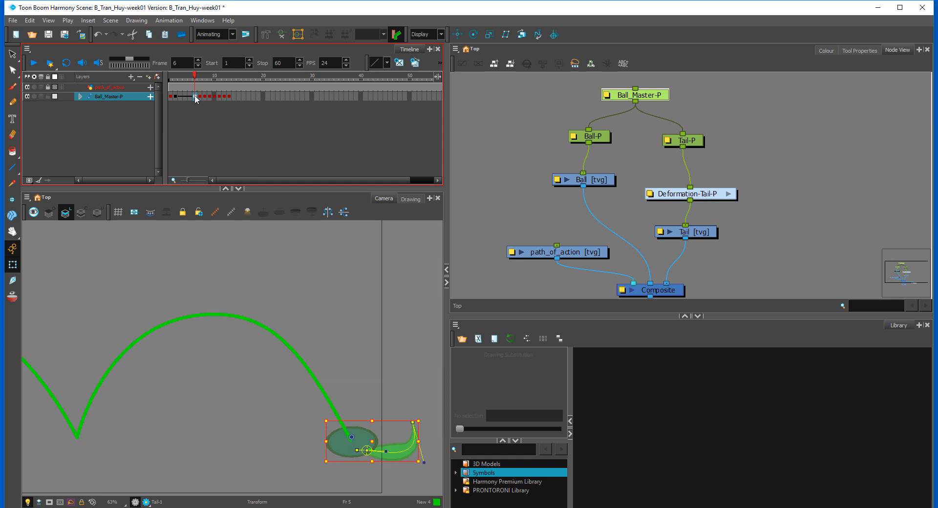
{"action": "left_click", "coordinate": [440, 62]}
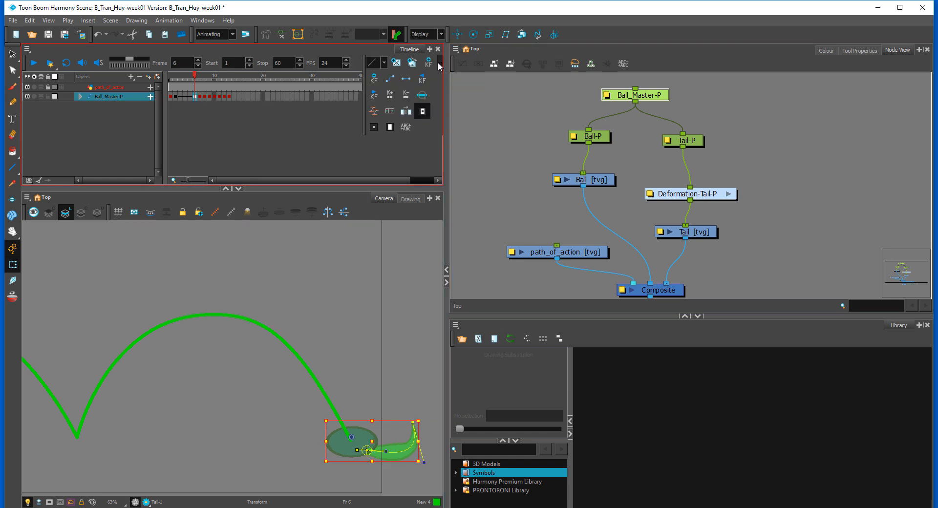
{"action": "left_click", "coordinate": [373, 111]}
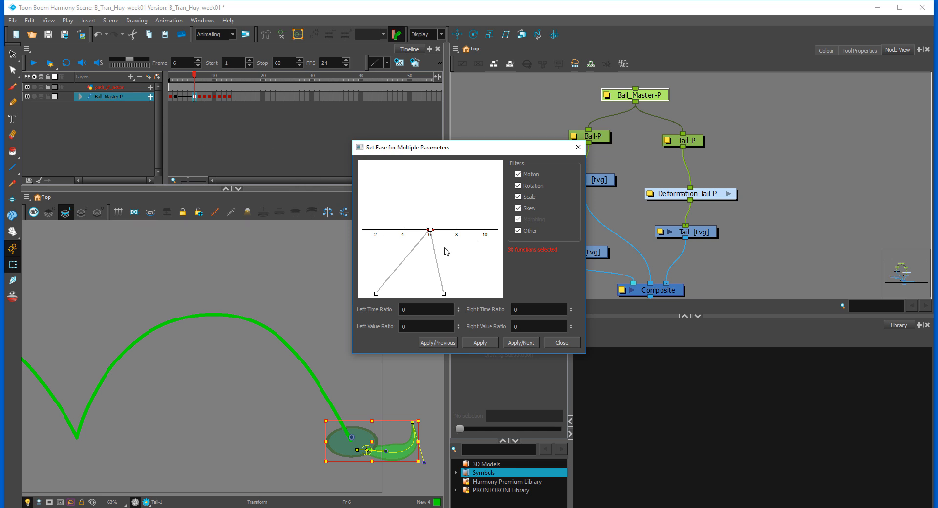
{"action": "double_click", "coordinate": [420, 309]}
{"action": "type", "text": "6"}
{"action": "left_click", "coordinate": [474, 343]}
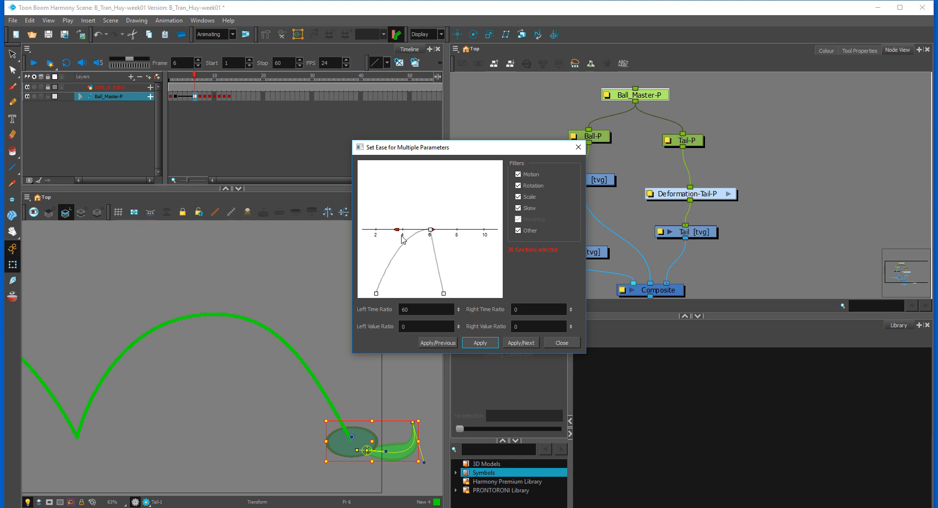
{"action": "left_click", "coordinate": [561, 343]}
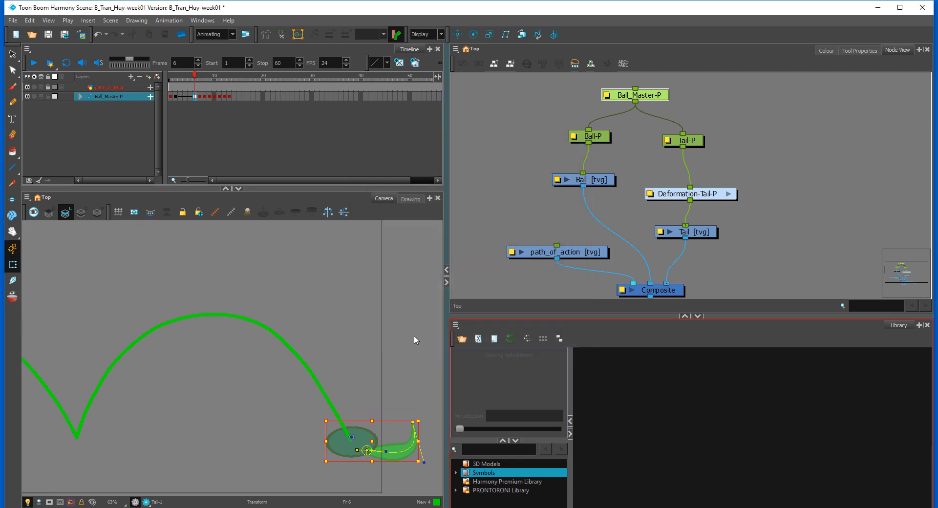
Step: Insert a copy of the frame 6 squash pose at frame 7, and shift and tilt Ball_Master-P slightly up the path
{"action": "left_click", "coordinate": [232, 101]}
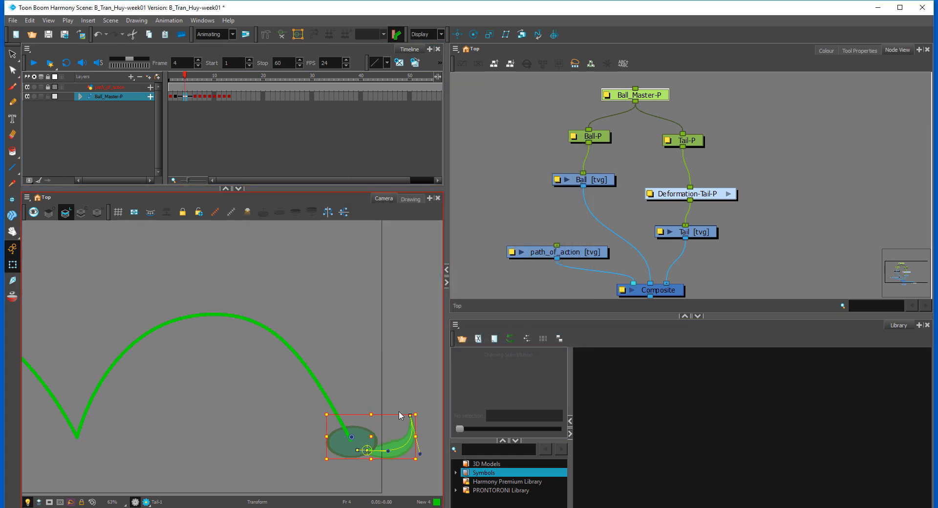
{"action": "key", "text": "."}
{"action": "key", "text": "."}
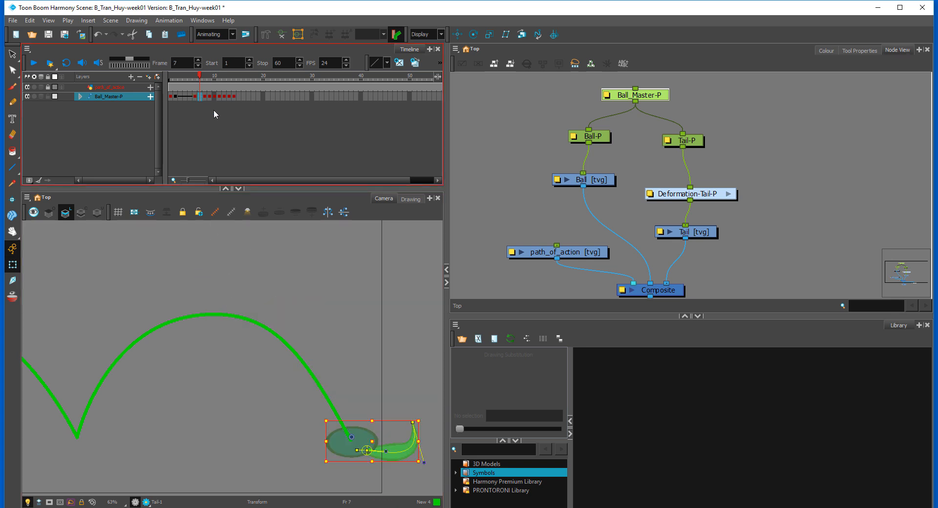
{"action": "key", "text": "."}
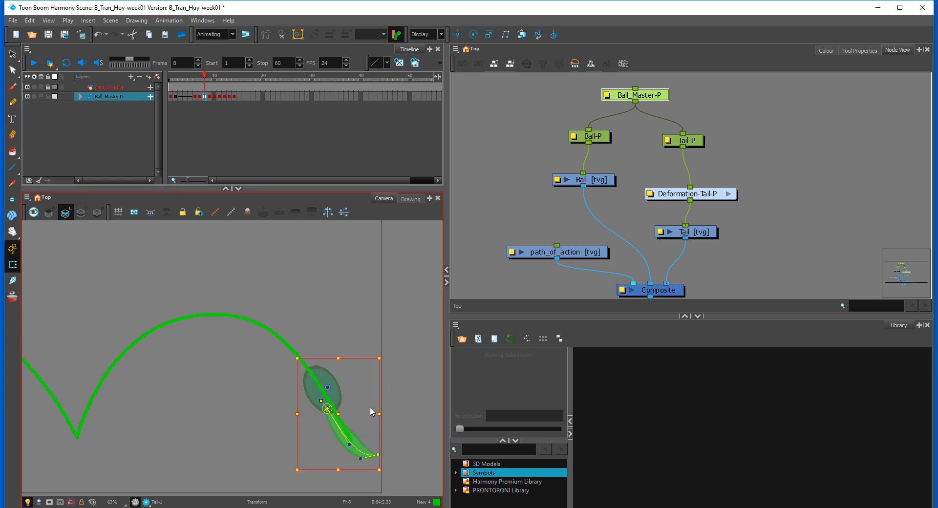
{"action": "left_click_drag", "start_coordinate": [371, 438], "coordinate": [362, 419]}
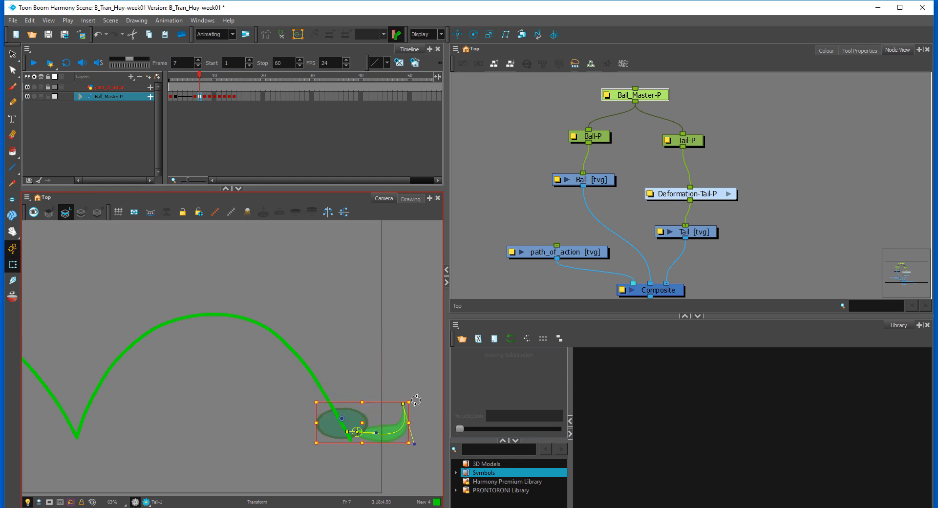
{"action": "left_click_drag", "start_coordinate": [416, 400], "coordinate": [419, 417]}
{"action": "left_click", "coordinate": [419, 408]}
Step: At frame 7, reshape Ball-P from the flat squash into a taller oval leaning along the path
{"action": "left_click", "coordinate": [343, 423]}
{"action": "left_click_drag", "start_coordinate": [374, 398], "coordinate": [357, 415]}
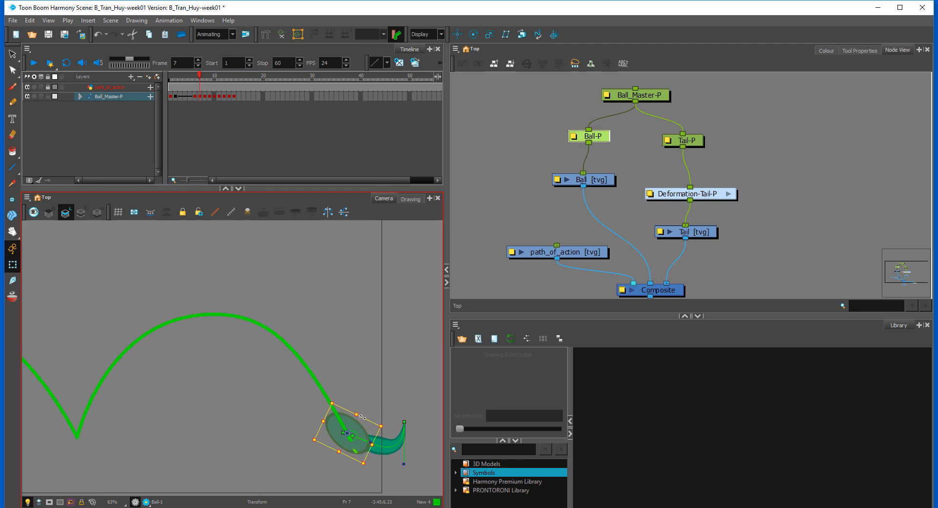
{"action": "key", "text": "."}
{"action": "left_click_drag", "start_coordinate": [362, 430], "coordinate": [370, 398]}
{"action": "key", "text": "."}
Step: At frame 7, attach the tail to the ball's lower edge and lower its tip so it trails almost horizontally
{"action": "left_click", "coordinate": [391, 443]}
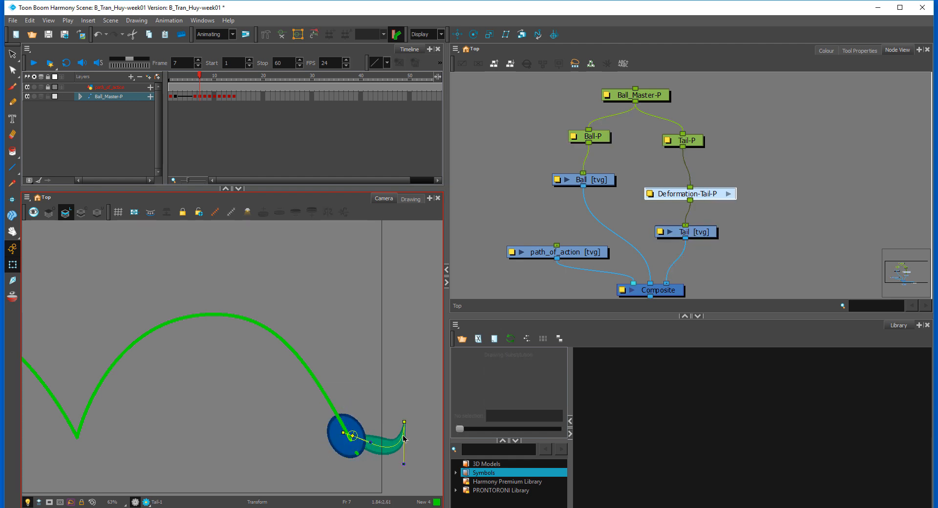
{"action": "left_click_drag", "start_coordinate": [391, 443], "coordinate": [414, 444]}
{"action": "left_click", "coordinate": [422, 474]}
{"action": "key", "text": "comma"}
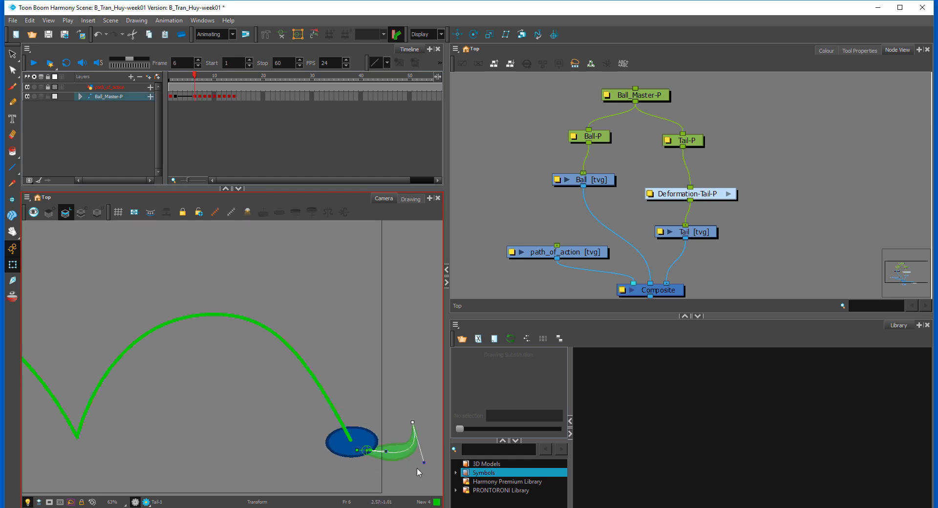
{"action": "key", "text": "period"}
{"action": "key", "text": "comma"}
{"action": "key", "text": "period"}
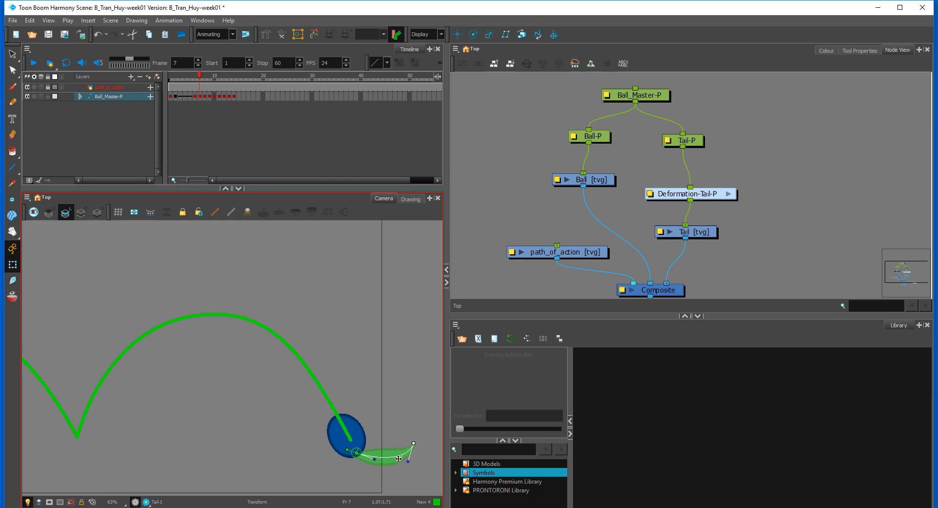
{"action": "left_click_drag", "start_coordinate": [415, 445], "coordinate": [392, 460]}
Step: Step back and forth through frames 5 to 8 to compare the ball and tail poses around the takeoff
{"action": "key", "text": "comma"}
{"action": "key", "text": "period"}
{"action": "key", "text": "comma"}
{"action": "key", "text": "comma"}
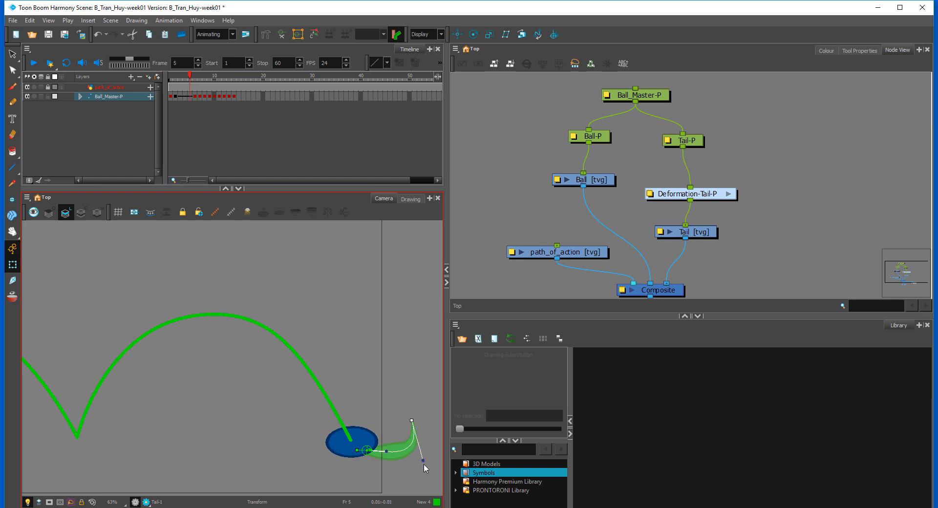
{"action": "key", "text": "period"}
{"action": "key", "text": "period"}
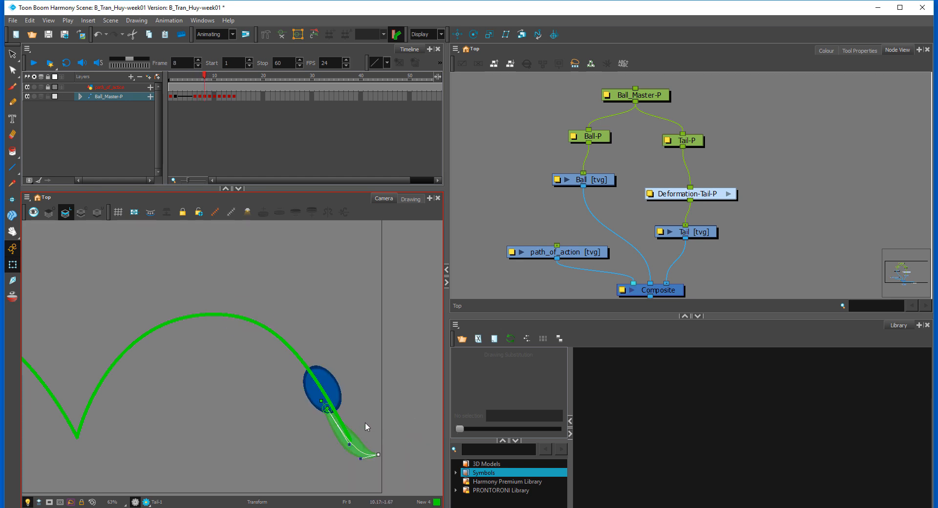
{"action": "key", "text": "comma"}
{"action": "key", "text": "comma"}
{"action": "key", "text": "period"}
{"action": "key", "text": "period"}
{"action": "key", "text": "comma"}
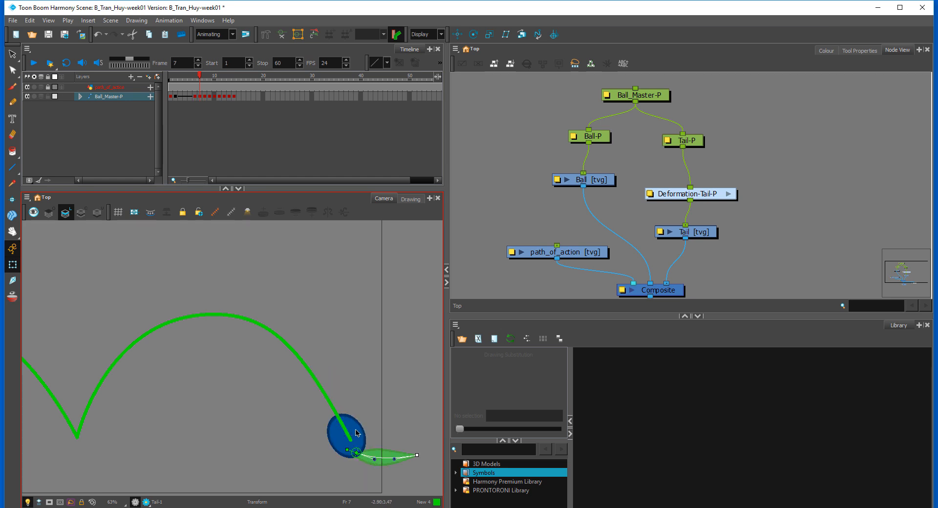
Step: At frame 8, tilt and slightly stretch Ball-P along the path, and check it against the neighbouring frames
{"action": "left_click", "coordinate": [360, 431]}
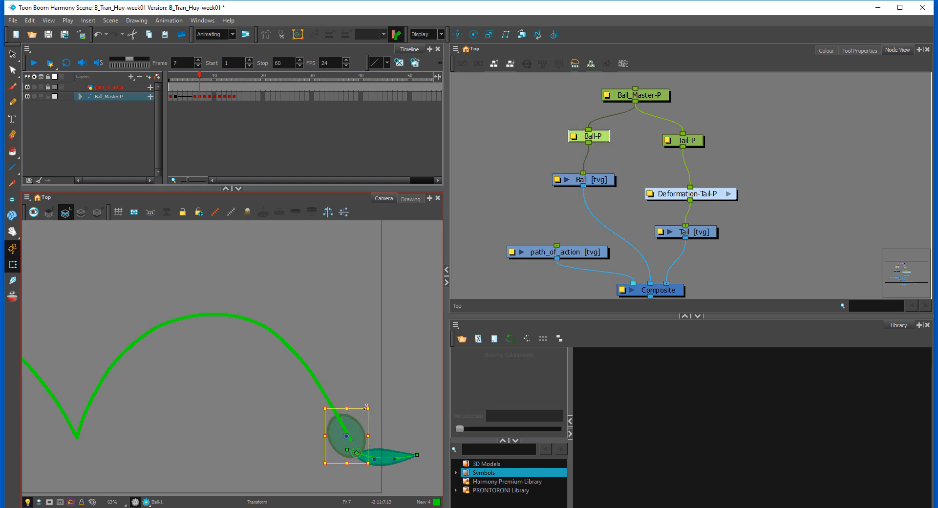
{"action": "key", "text": "period"}
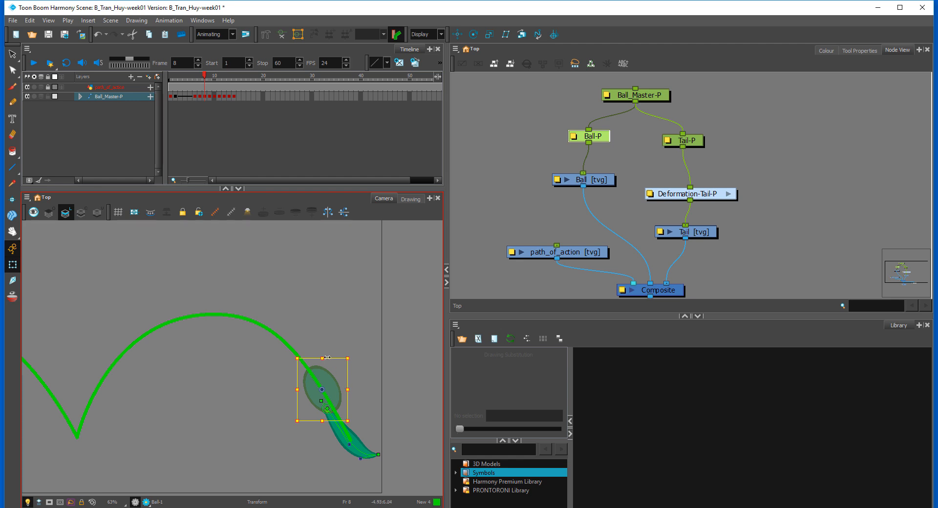
{"action": "left_click_drag", "start_coordinate": [319, 355], "coordinate": [339, 350]}
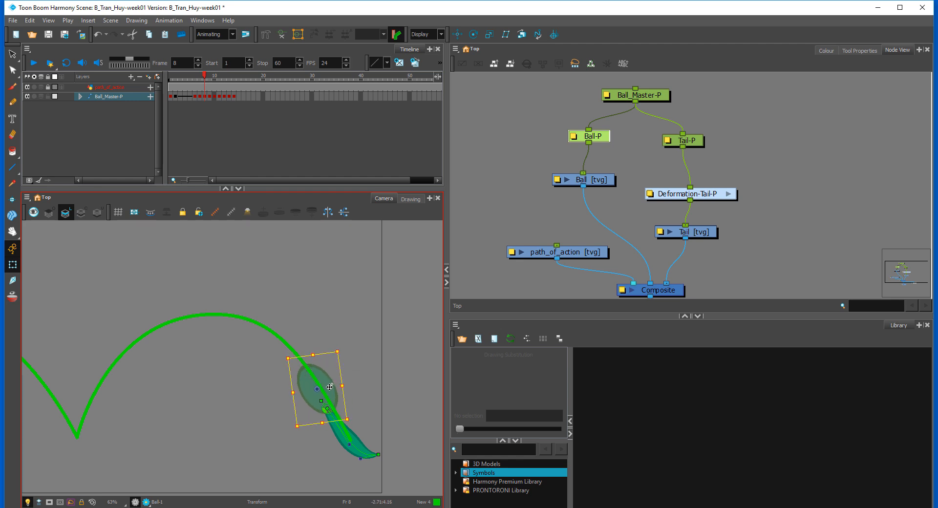
{"action": "left_click_drag", "start_coordinate": [330, 387], "coordinate": [332, 386]}
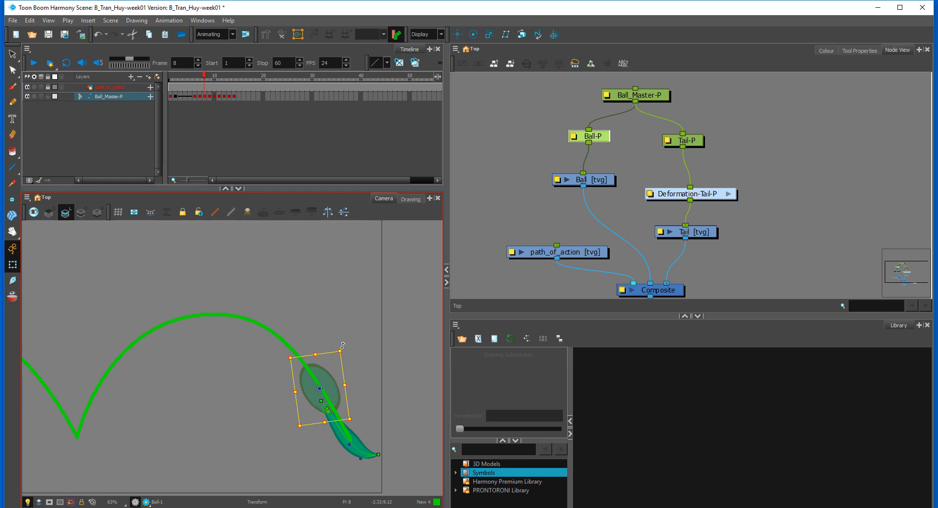
{"action": "left_click_drag", "start_coordinate": [344, 346], "coordinate": [344, 348]}
{"action": "key", "text": "comma"}
{"action": "key", "text": "period"}
{"action": "key", "text": "period"}
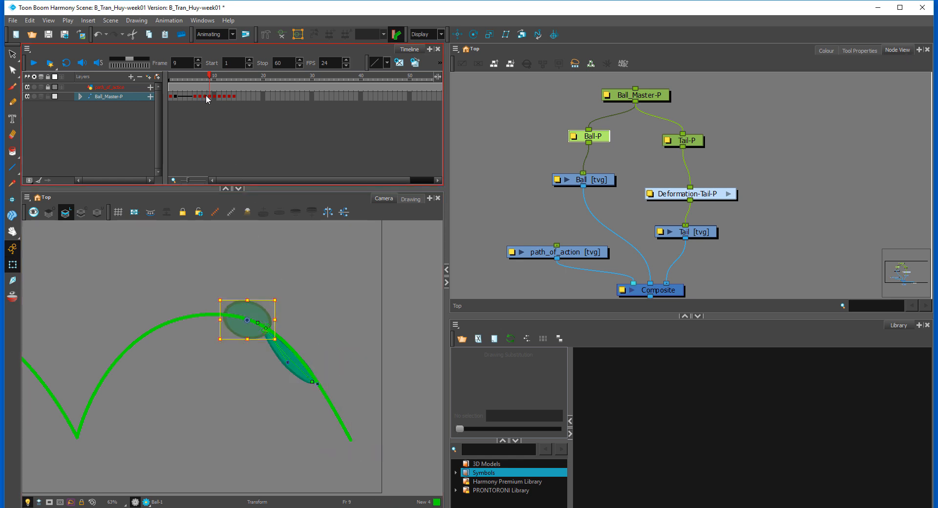
{"action": "key", "text": "comma"}
{"action": "key", "text": "period"}
{"action": "key", "text": "comma"}
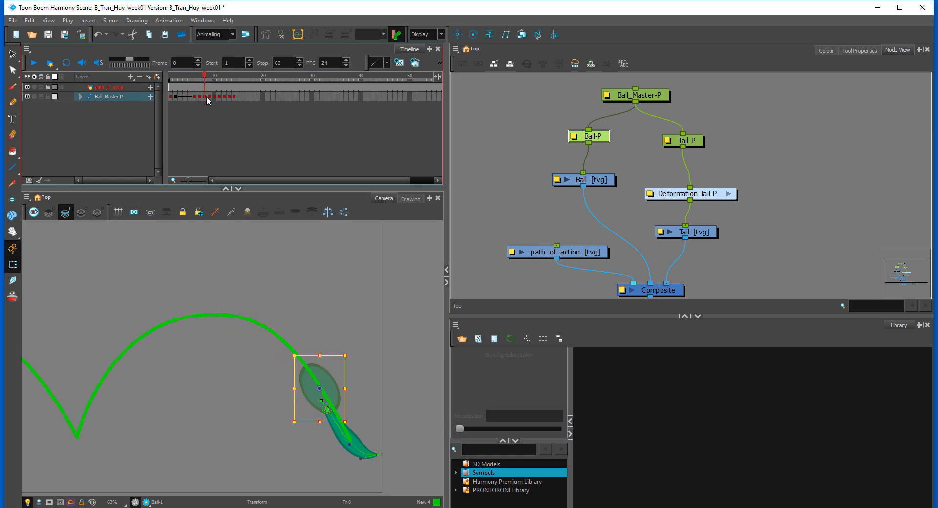
Step: Insert a copy of the frame 8 pose at frame 9, and with onion skin on, move and rotate Ball_Master-P up the arc
{"action": "left_click", "coordinate": [205, 94]}
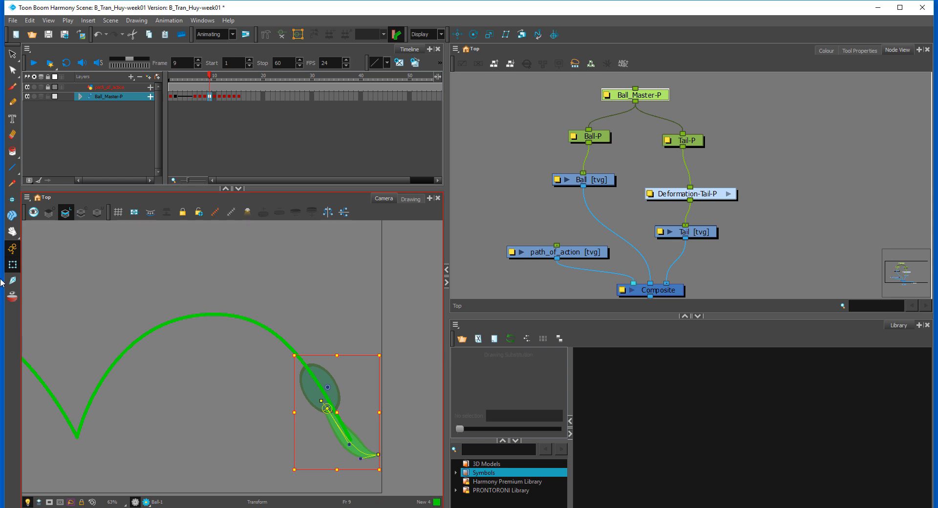
{"action": "left_click", "coordinate": [12, 297]}
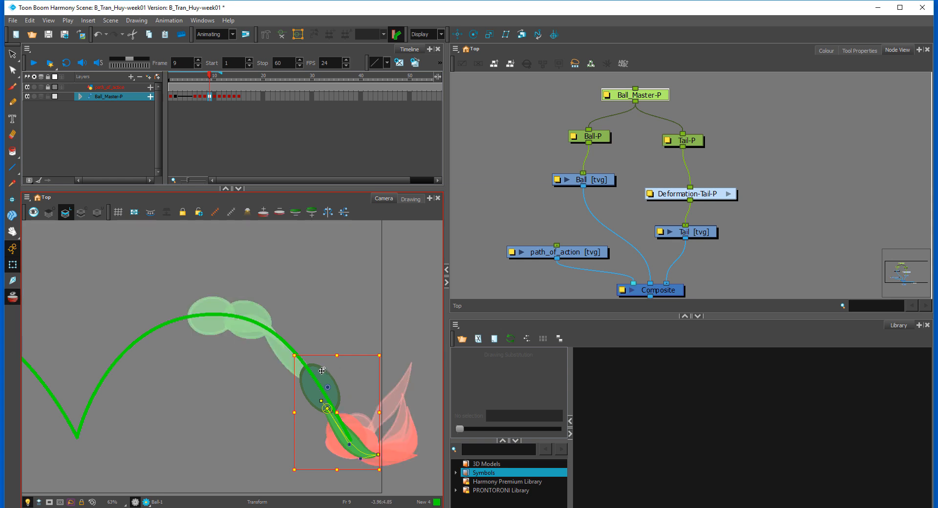
{"action": "left_click_drag", "start_coordinate": [324, 372], "coordinate": [288, 320]}
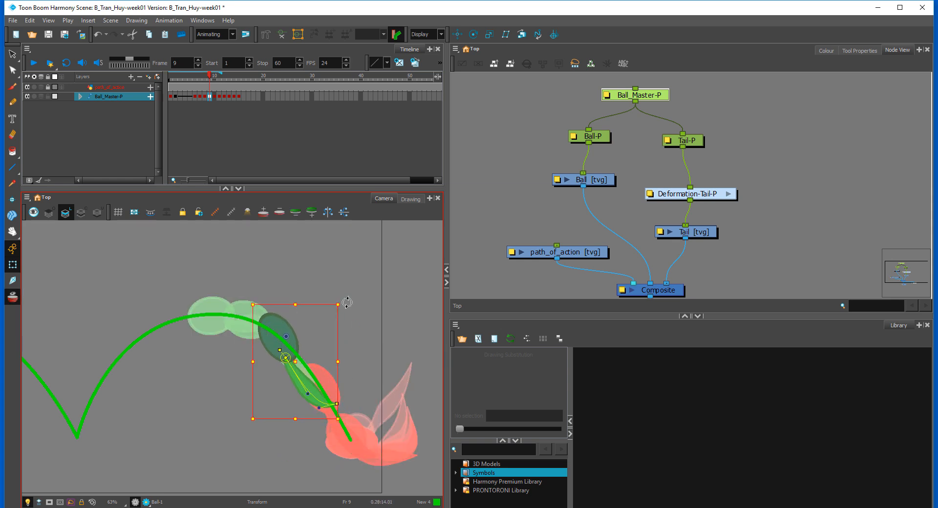
{"action": "left_click_drag", "start_coordinate": [341, 299], "coordinate": [328, 291]}
{"action": "left_click_drag", "start_coordinate": [285, 329], "coordinate": [276, 320]}
{"action": "key", "text": "Escape"}
Step: At frame 9, make Ball-P rounder and move Tail-P up to meet it
{"action": "left_click", "coordinate": [271, 317]}
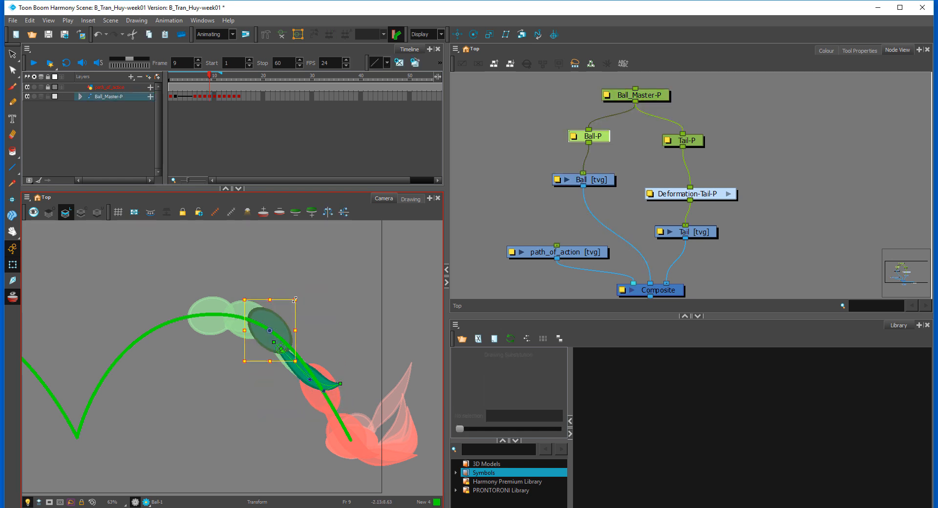
{"action": "left_click_drag", "start_coordinate": [288, 301], "coordinate": [276, 317]}
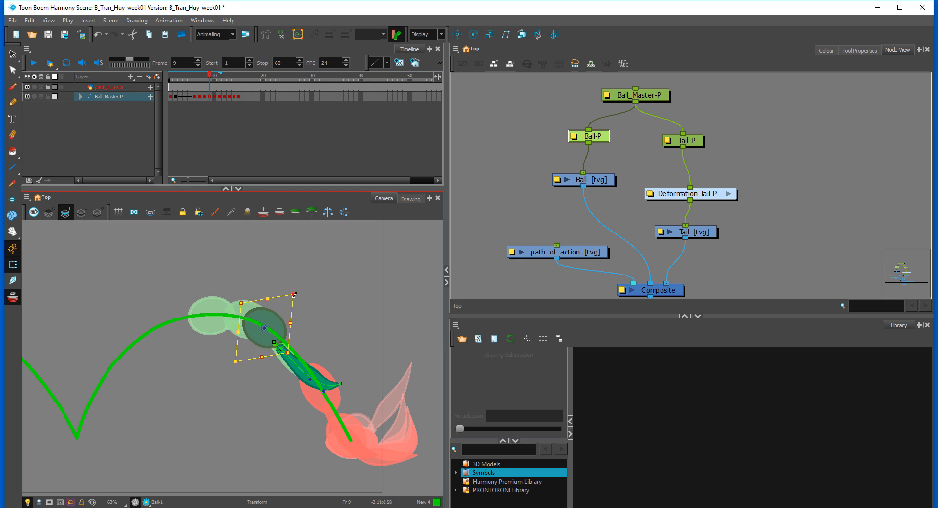
{"action": "left_click", "coordinate": [304, 366]}
{"action": "key", "text": "b"}
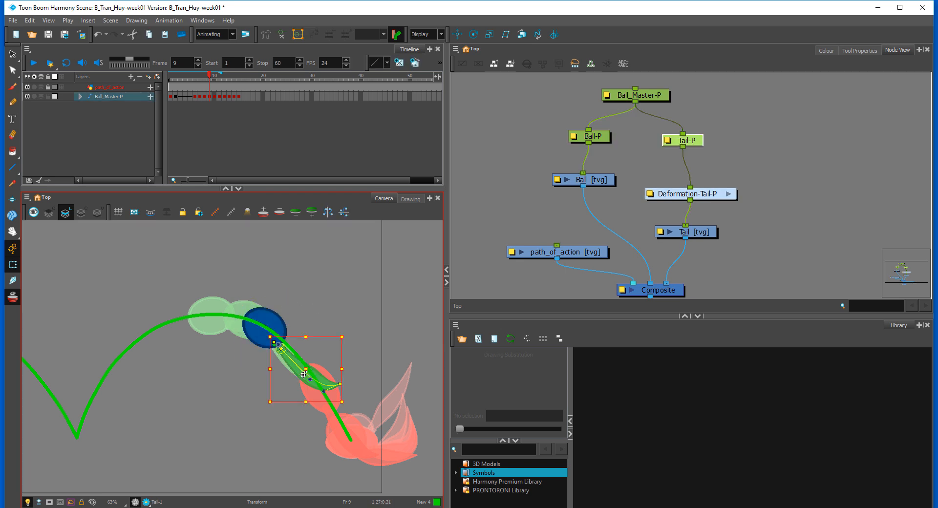
{"action": "left_click_drag", "start_coordinate": [303, 375], "coordinate": [297, 370]}
{"action": "left_click", "coordinate": [343, 378]}
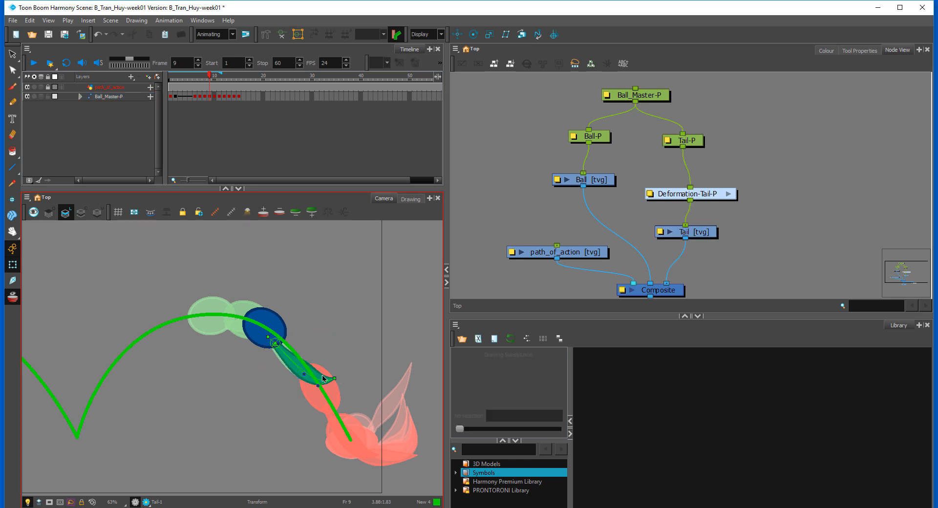
Step: At frame 9, hide the onion skin and straighten the tail with its tip extended down along the path
{"action": "left_click", "coordinate": [13, 297]}
{"action": "key", "text": "comma"}
{"action": "key", "text": "period"}
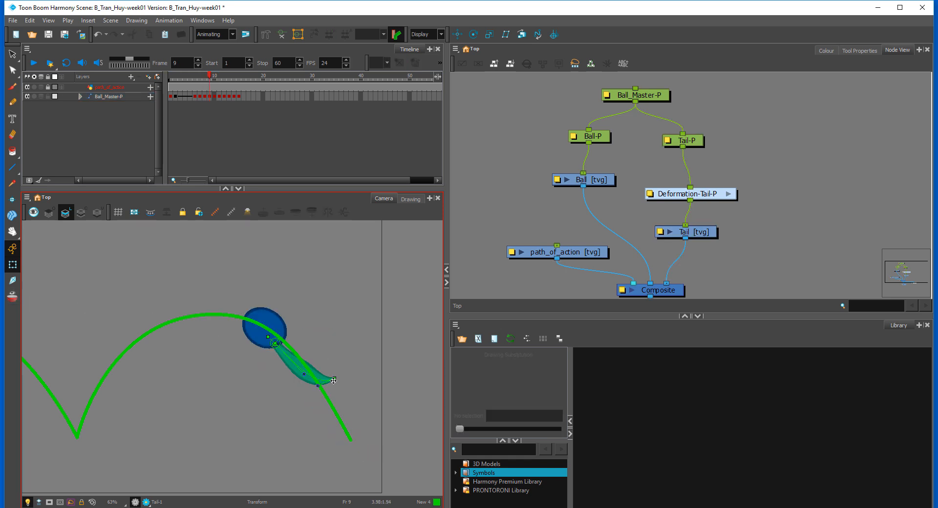
{"action": "left_click_drag", "start_coordinate": [333, 380], "coordinate": [295, 371]}
{"action": "key", "text": "period"}
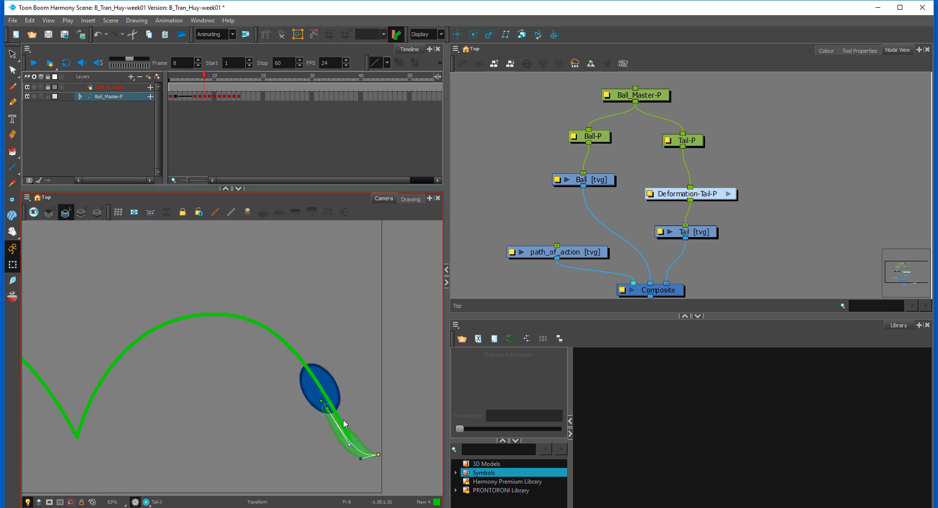
{"action": "key", "text": "comma"}
{"action": "key", "text": "comma"}
{"action": "key", "text": "period"}
{"action": "key", "text": "period"}
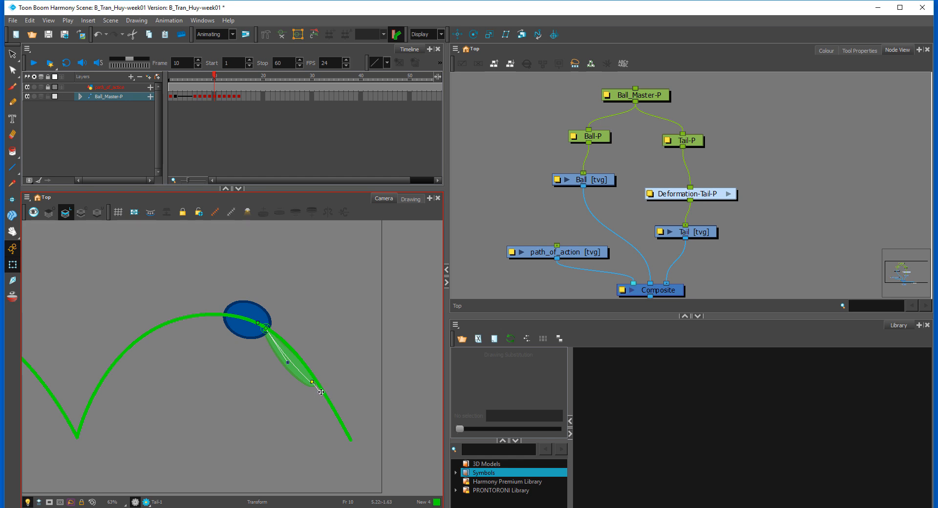
Step: At frame 10, bend the tail into a slight S-curve and nudge Ball_Master-P along the arc with onion skin on
{"action": "left_click_drag", "start_coordinate": [300, 364], "coordinate": [295, 349]}
{"action": "key", "text": "comma"}
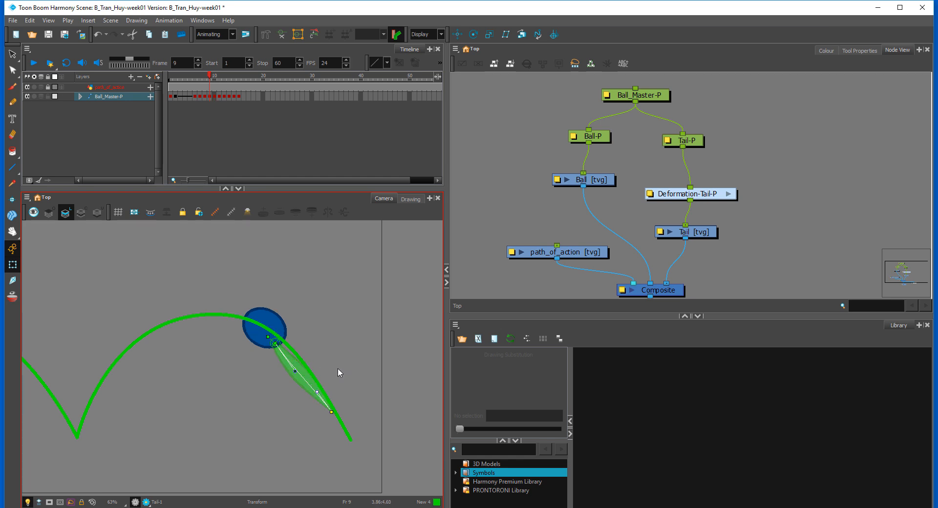
{"action": "key", "text": "period"}
{"action": "left_click", "coordinate": [249, 312]}
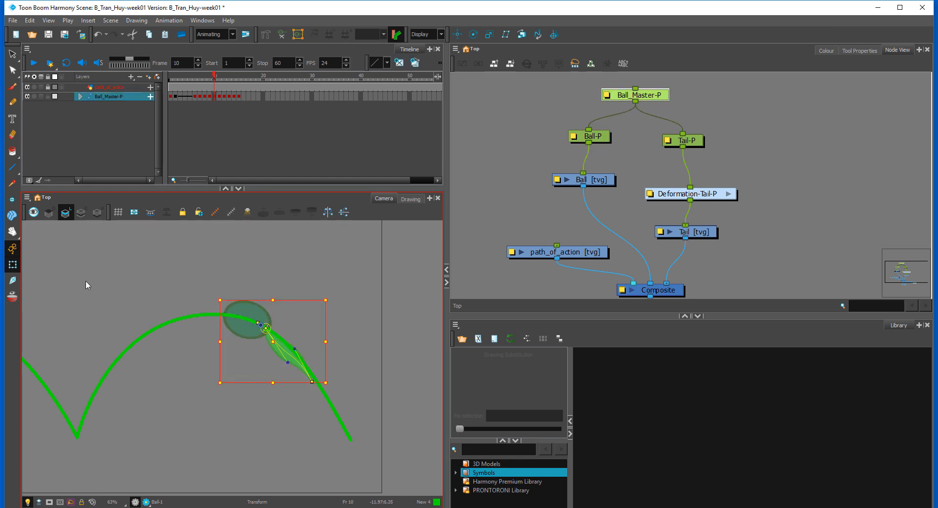
{"action": "left_click", "coordinate": [13, 295]}
{"action": "left_click_drag", "start_coordinate": [255, 313], "coordinate": [253, 312]}
{"action": "left_click", "coordinate": [353, 310]}
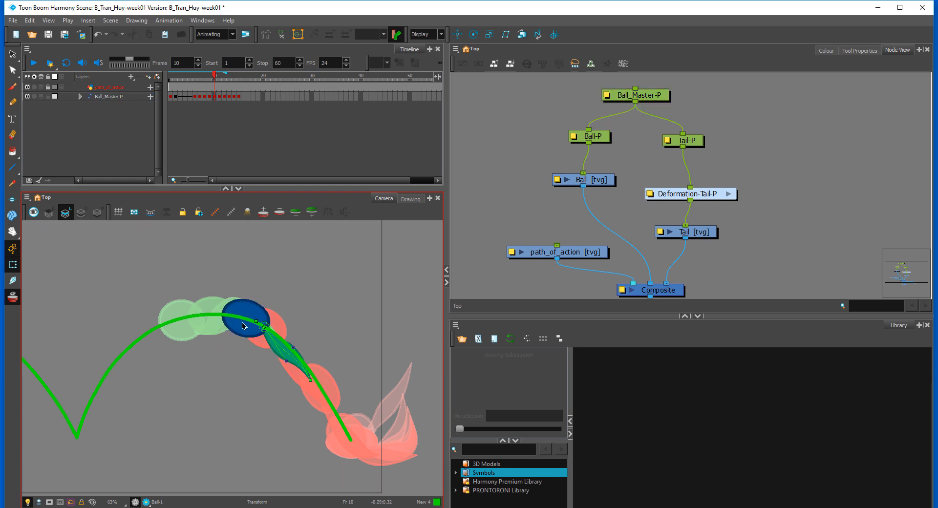
Step: At frame 11, nudge Ball_Master-P slightly along the arc to adjust its spacing
{"action": "key", "text": "period"}
{"action": "left_click", "coordinate": [229, 310]}
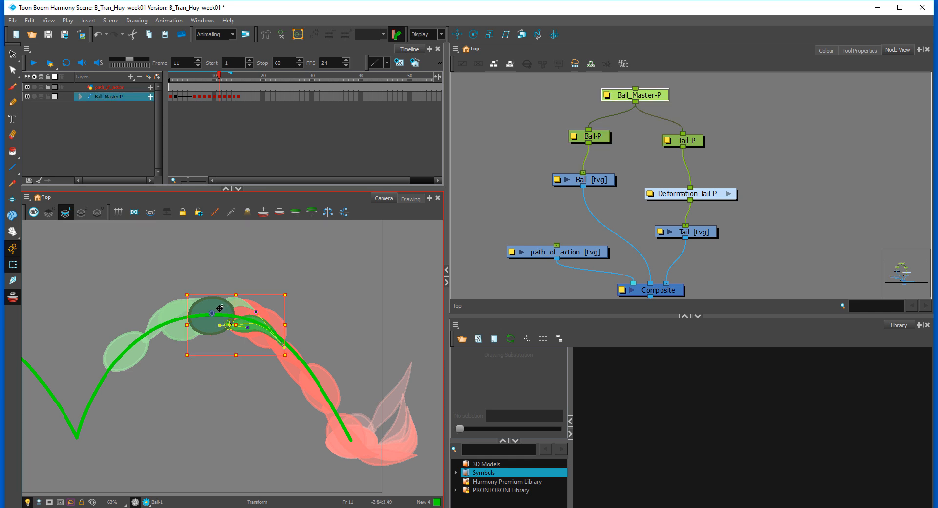
{"action": "left_click_drag", "start_coordinate": [220, 308], "coordinate": [224, 307]}
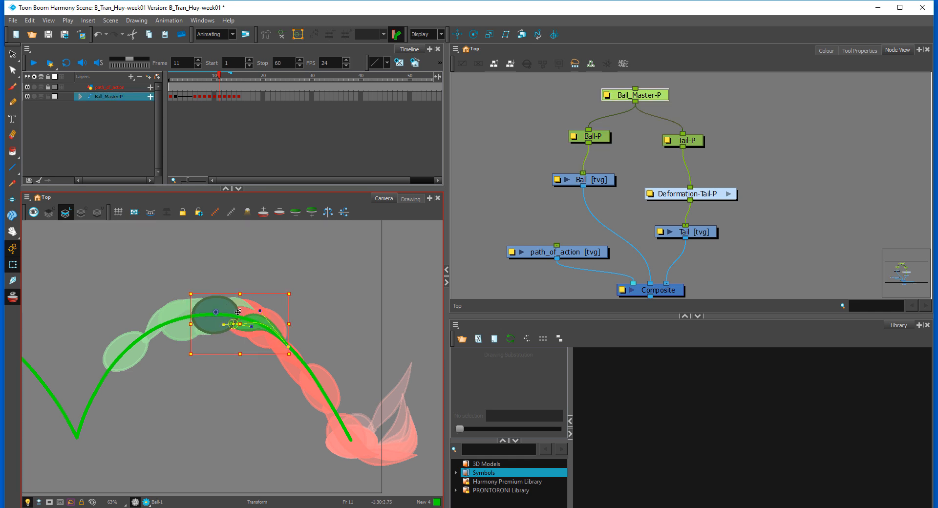
Step: Insert a copy of the frame 11 pose at frame 12 and move Ball_Master-P a little further along the arc
{"action": "left_click", "coordinate": [224, 97]}
{"action": "left_click_drag", "start_coordinate": [221, 307], "coordinate": [218, 305]}
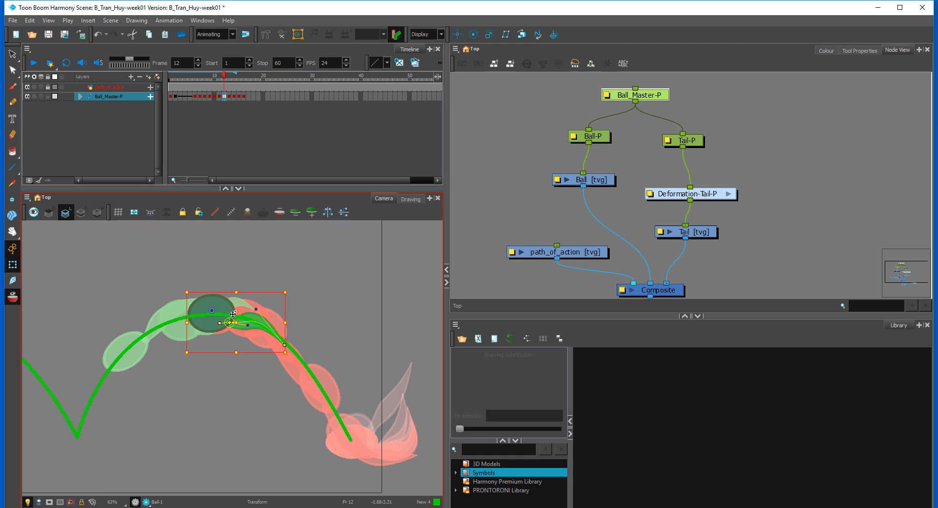
{"action": "key", "text": "comma"}
{"action": "key", "text": "comma"}
{"action": "key", "text": "period"}
{"action": "key", "text": "period"}
{"action": "left_click_drag", "start_coordinate": [221, 308], "coordinate": [211, 309]}
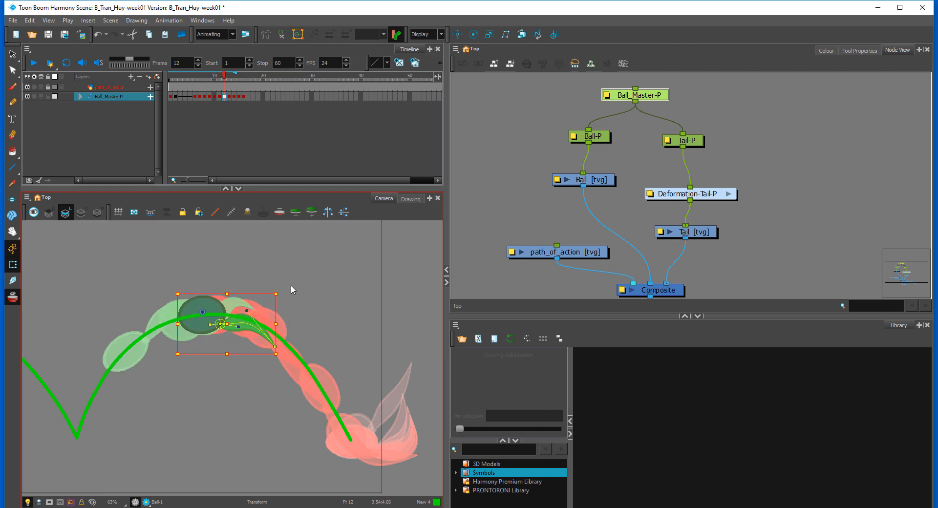
Step: At frame 12, rotate Ball_Master-P slightly counterclockwise so the tail tip lifts toward the path
{"action": "left_click", "coordinate": [290, 290]}
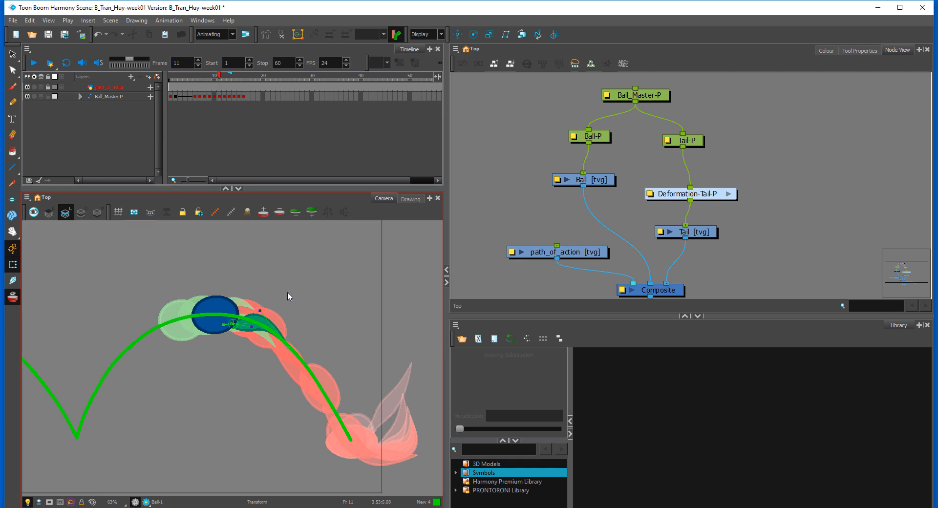
{"action": "left_click", "coordinate": [271, 323]}
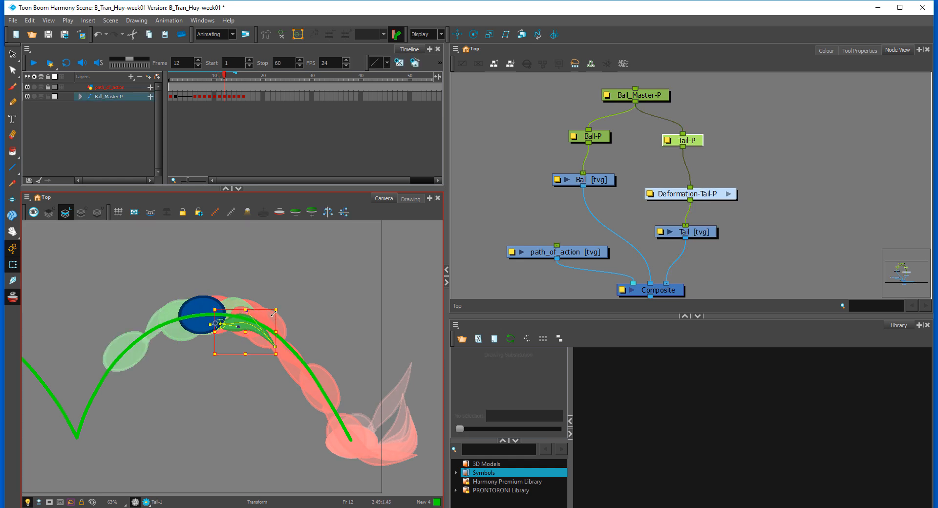
{"action": "key", "text": "b"}
{"action": "left_click_drag", "start_coordinate": [278, 293], "coordinate": [278, 285]}
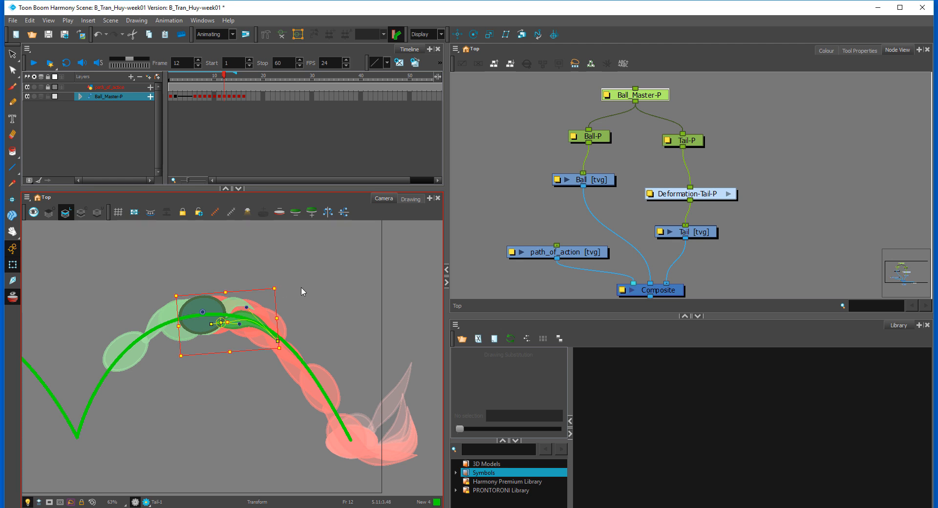
{"action": "left_click", "coordinate": [301, 286]}
{"action": "left_click", "coordinate": [209, 308]}
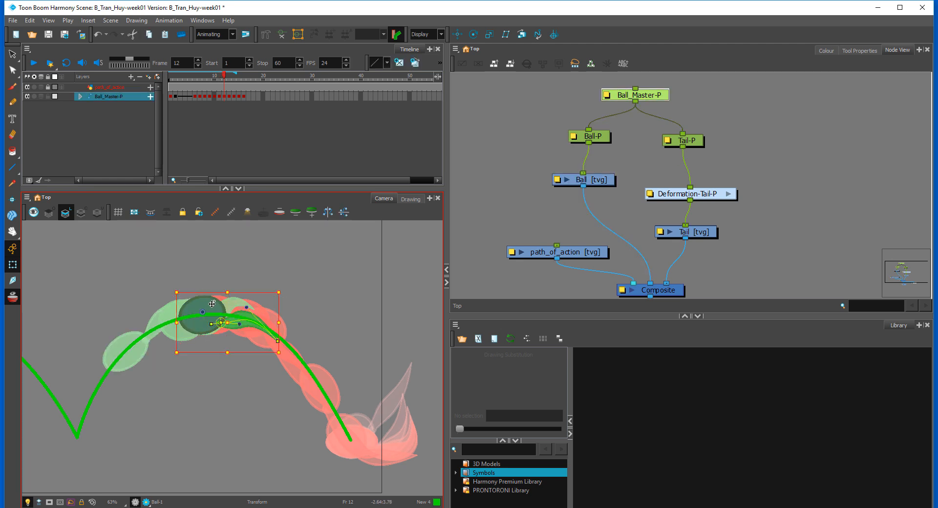
Step: At frame 12, make the ball slightly rounder and nudge Ball_Master-P along the arc
{"action": "left_click", "coordinate": [293, 265]}
{"action": "left_click", "coordinate": [209, 310]}
{"action": "left_click_drag", "start_coordinate": [230, 295], "coordinate": [229, 294]}
{"action": "left_click", "coordinate": [216, 307]}
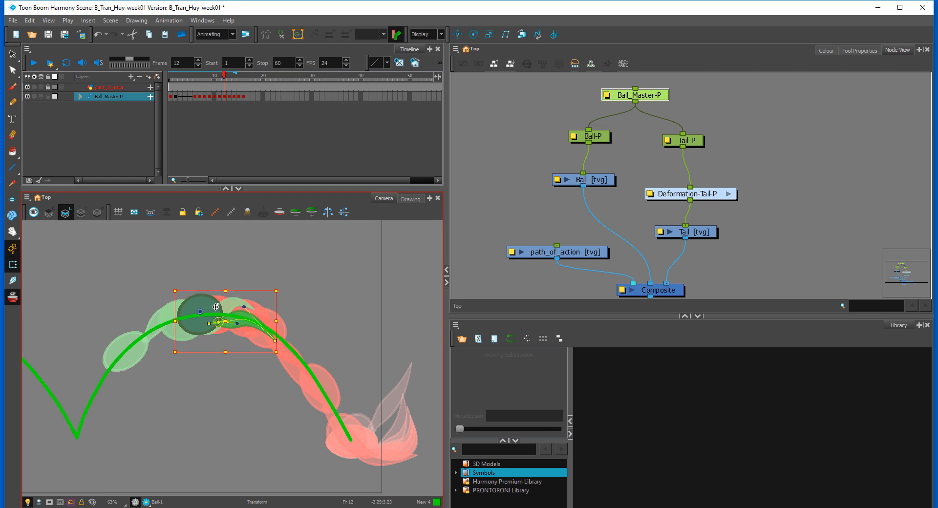
{"action": "left_click", "coordinate": [296, 288]}
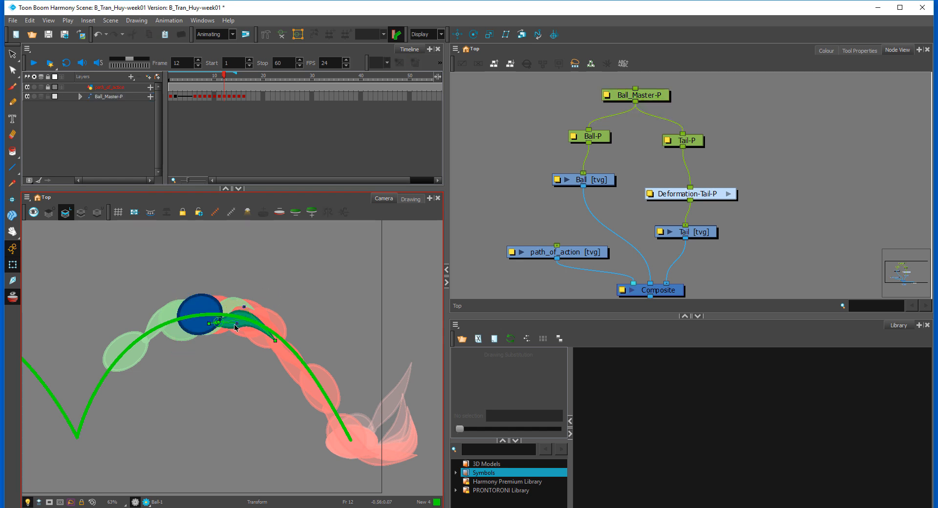
Step: At frame 12, raise the middle of the tail's curve and hide the onion skin
{"action": "left_click_drag", "start_coordinate": [236, 324], "coordinate": [234, 315]}
{"action": "left_click", "coordinate": [17, 299]}
Step: At frame 11, extend the tail tip further down along the path, comparing it with the neighbouring frames
{"action": "key", "text": "comma"}
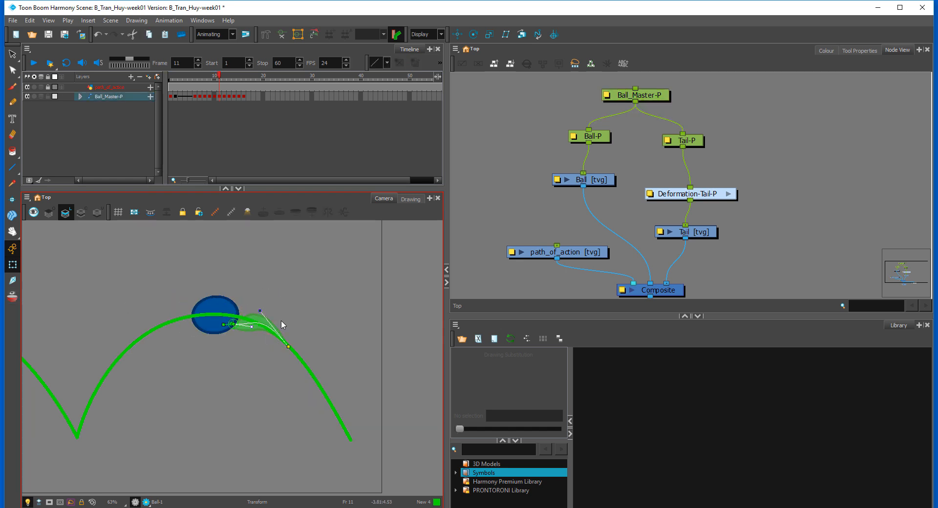
{"action": "key", "text": "comma"}
{"action": "key", "text": "comma"}
{"action": "key", "text": "period"}
{"action": "key", "text": "period"}
{"action": "key", "text": "period"}
{"action": "key", "text": "comma"}
{"action": "left_click_drag", "start_coordinate": [290, 347], "coordinate": [301, 359]}
{"action": "key", "text": "comma"}
{"action": "key", "text": "period"}
{"action": "key", "text": "period"}
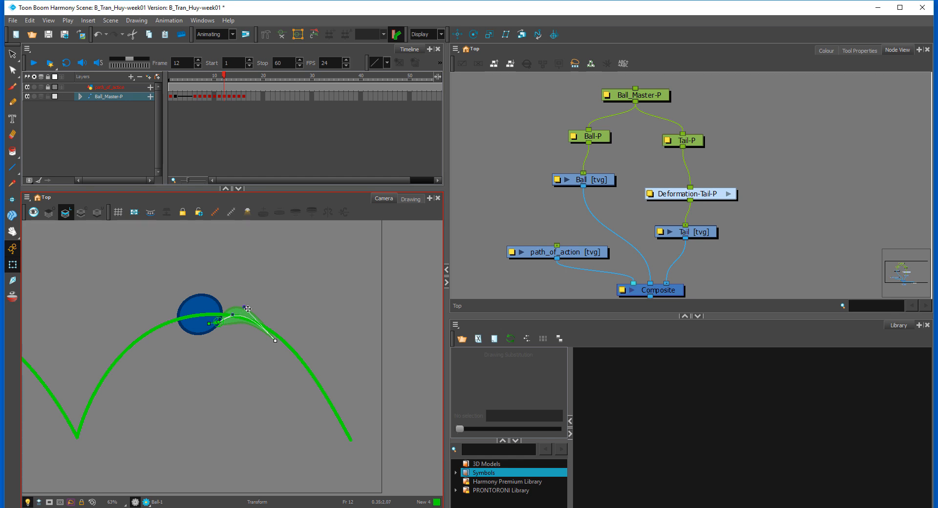
Step: At frame 12, pull the tail's outer curve handle down so the tail follows the path
{"action": "left_click_drag", "start_coordinate": [248, 309], "coordinate": [269, 328]}
{"action": "key", "text": "period"}
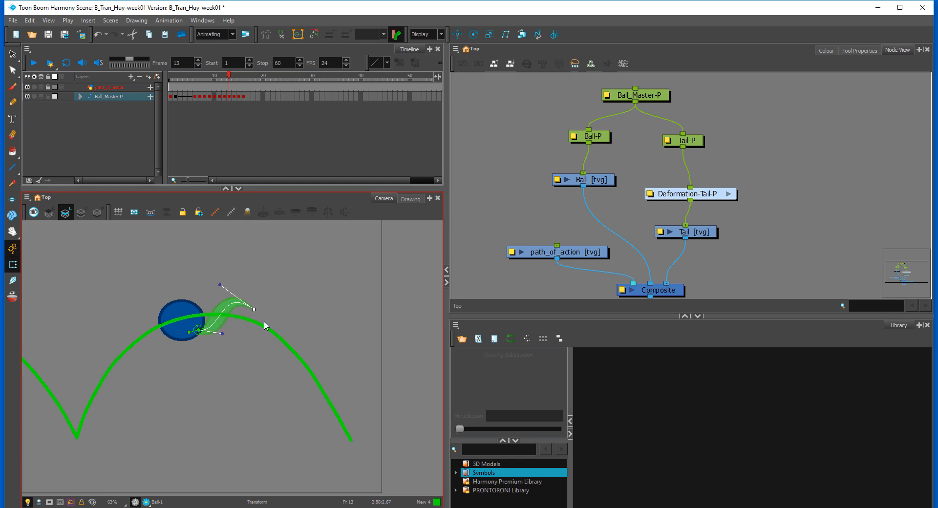
Step: Flip back and forth through frames 11 to 14 to examine the ball's spacing and the tail's motion
{"action": "key", "text": "comma"}
{"action": "key", "text": "comma"}
{"action": "key", "text": "period"}
{"action": "key", "text": "period"}
{"action": "key", "text": "comma"}
{"action": "key", "text": "period"}
{"action": "key", "text": "period"}
{"action": "key", "text": "comma"}
{"action": "key", "text": "comma"}
{"action": "key", "text": "period"}
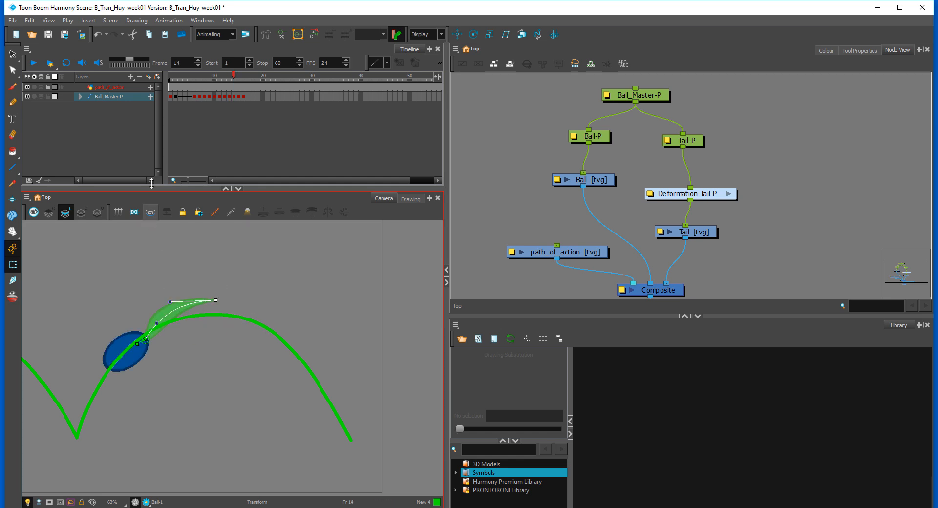
Step: Insert a copy of the frame 13 pose at frame 14, then rotate Ball_Master-P counterclockwise and move it down the arc
{"action": "left_click", "coordinate": [230, 96]}
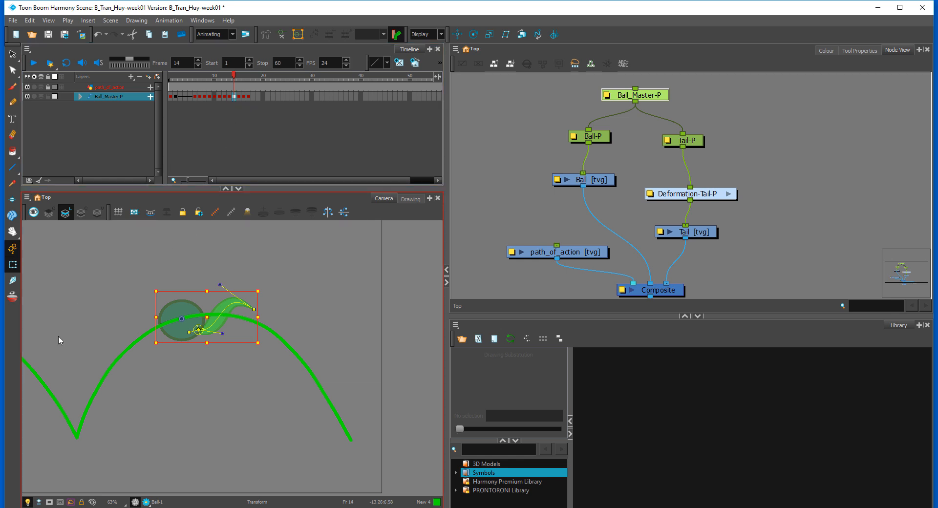
{"action": "key", "text": "comma"}
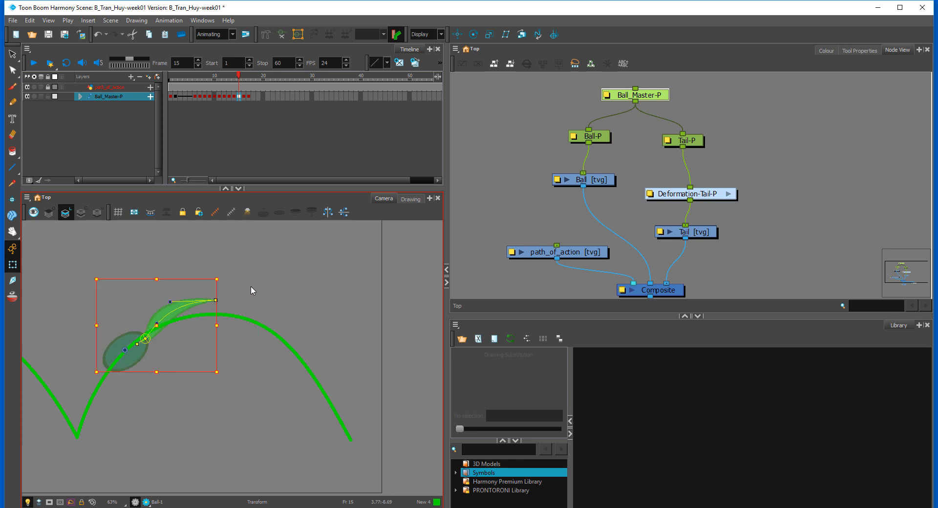
{"action": "key", "text": "period"}
{"action": "left_click_drag", "start_coordinate": [262, 286], "coordinate": [257, 275]}
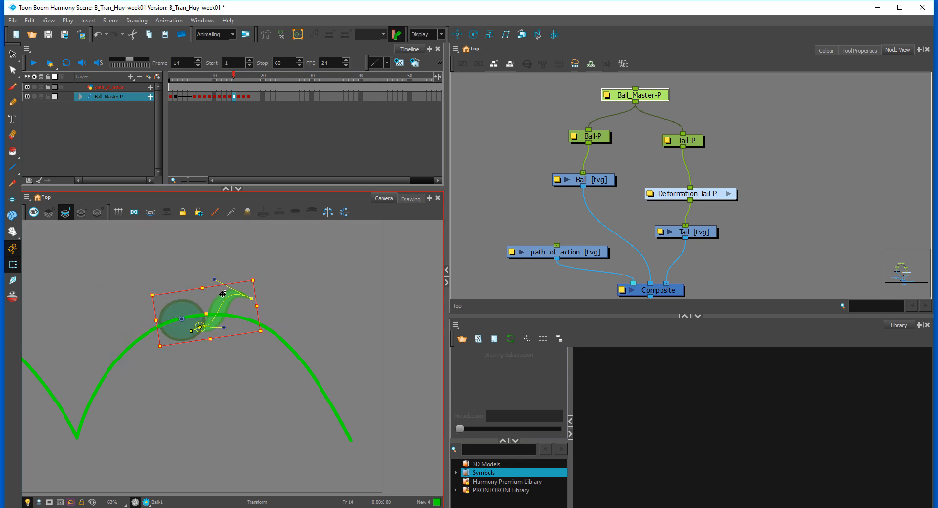
{"action": "mouse_move", "coordinate": [180, 311]}
{"action": "left_mouse_down"}
{"action": "mouse_move", "coordinate": [164, 315]}
{"action": "mouse_move", "coordinate": [192, 289]}
{"action": "mouse_move", "coordinate": [169, 314]}
{"action": "left_mouse_up"}
{"action": "key", "text": "comma"}
{"action": "key", "text": "period"}
{"action": "key", "text": "period"}
{"action": "key", "text": "comma"}
Step: At frame 14, squash Ball-P from a round shape into a slightly tilted oval
{"action": "left_click", "coordinate": [174, 314]}
{"action": "key", "text": "b"}
{"action": "left_click", "coordinate": [176, 286]}
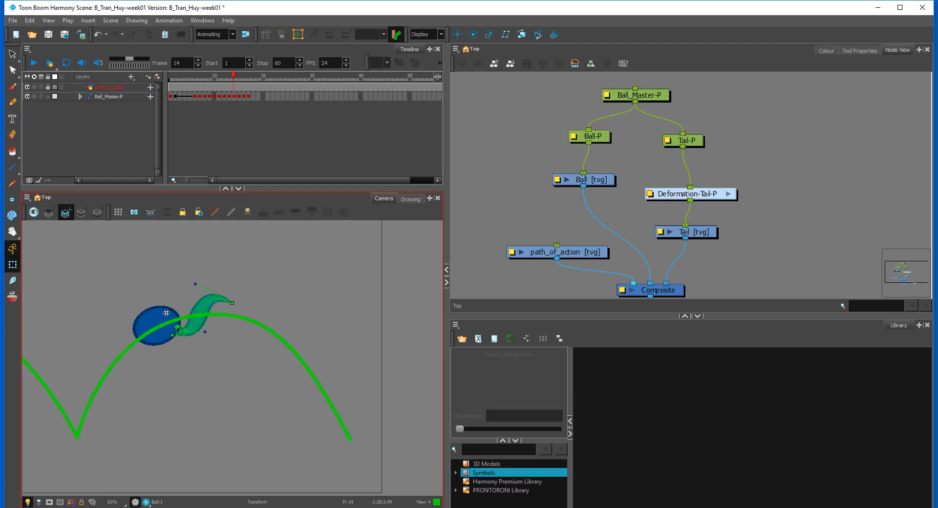
{"action": "left_click", "coordinate": [166, 313]}
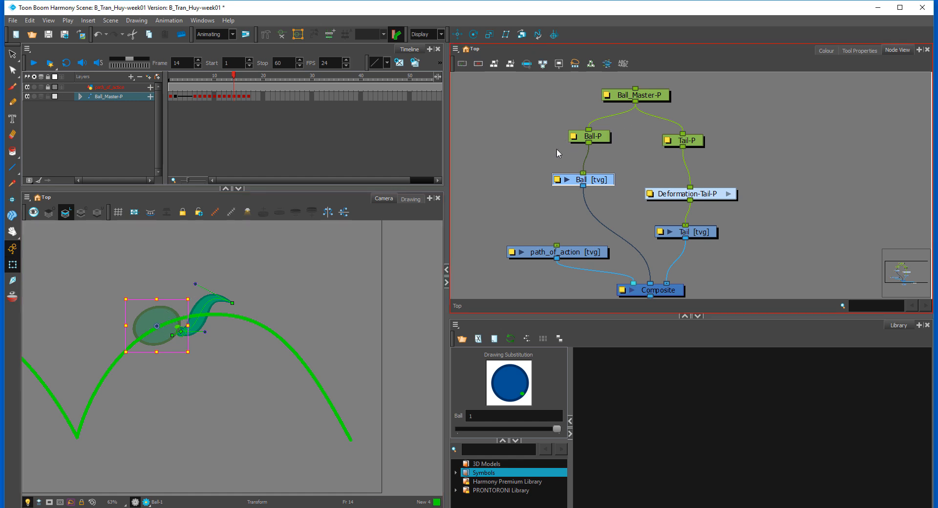
{"action": "left_click", "coordinate": [158, 349]}
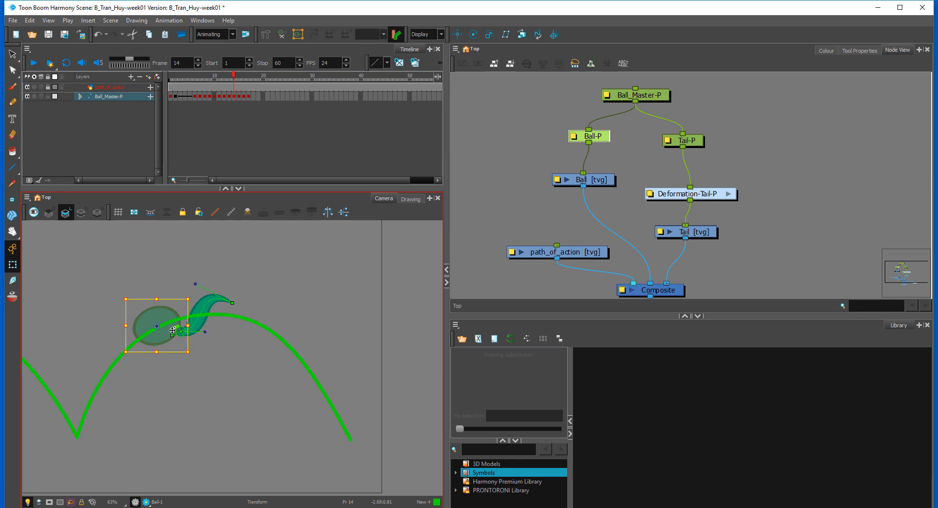
{"action": "left_click", "coordinate": [159, 283]}
{"action": "left_click", "coordinate": [163, 313]}
{"action": "key", "text": "b"}
Step: At frame 14, move Tail-P up and slightly inward to meet the squashed ball
{"action": "left_click", "coordinate": [205, 305]}
{"action": "key", "text": "b"}
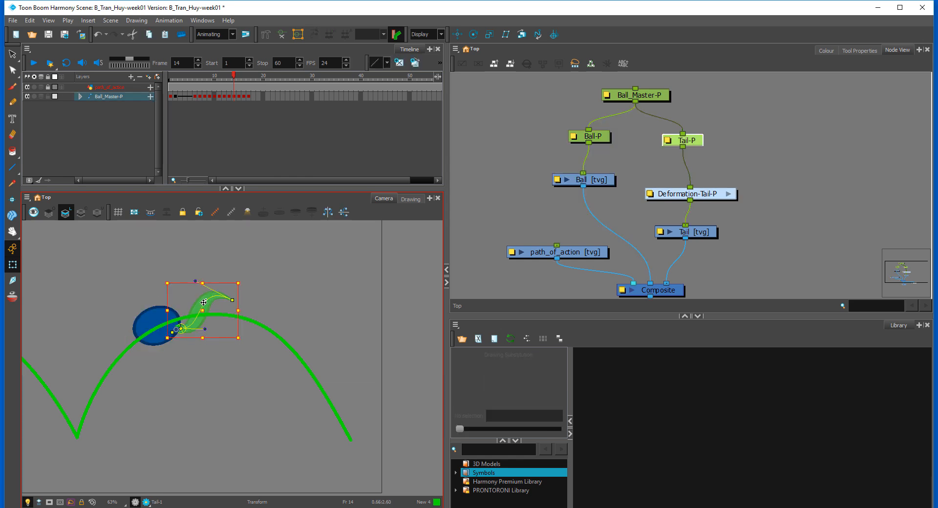
{"action": "left_click_drag", "start_coordinate": [201, 302], "coordinate": [200, 301]}
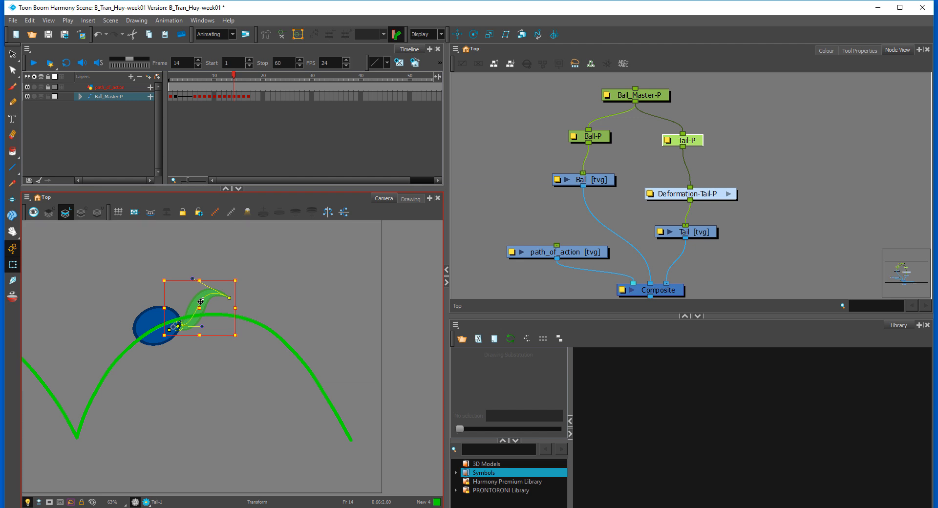
{"action": "left_click", "coordinate": [260, 274]}
Step: At frame 14, soften the tail's S-bend by adjusting both curve handles and raising its tip
{"action": "key", "text": "comma"}
{"action": "key", "text": "period"}
{"action": "key", "text": "comma"}
{"action": "key", "text": "comma"}
{"action": "key", "text": "period"}
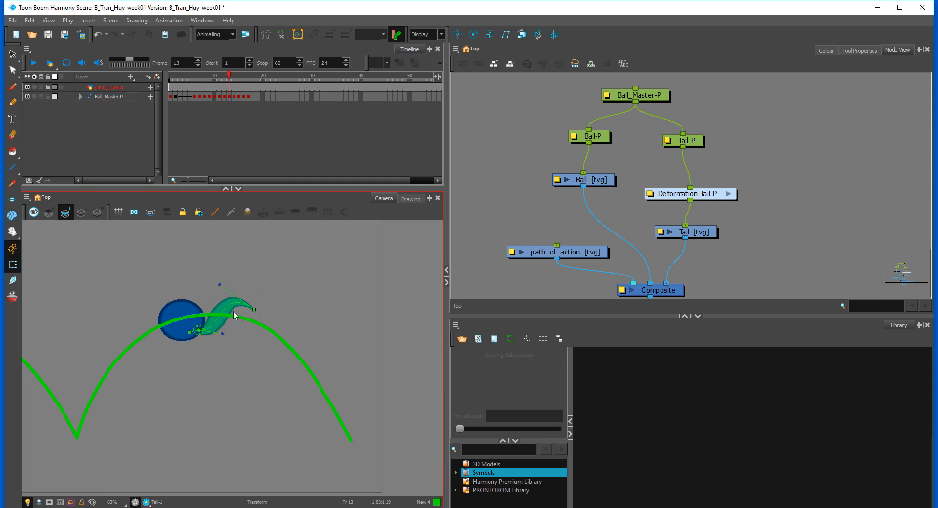
{"action": "key", "text": "period"}
{"action": "left_click", "coordinate": [230, 299]}
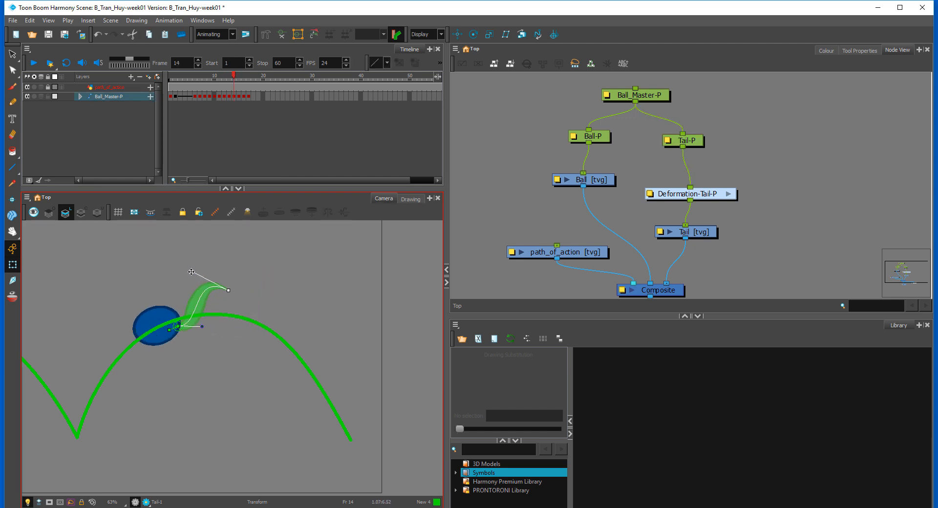
{"action": "left_click_drag", "start_coordinate": [191, 272], "coordinate": [196, 294]}
{"action": "left_click_drag", "start_coordinate": [202, 326], "coordinate": [199, 316]}
{"action": "left_click_drag", "start_coordinate": [228, 290], "coordinate": [215, 285]}
{"action": "key", "text": "comma"}
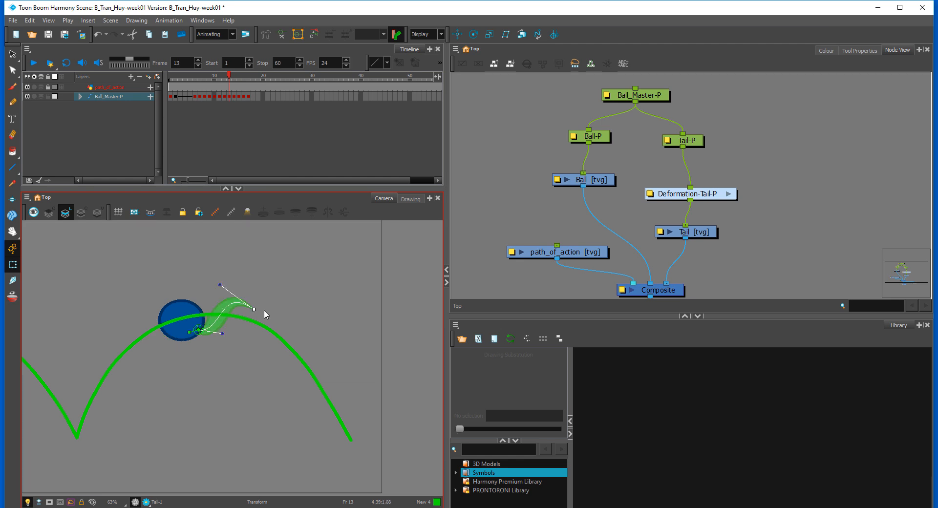
{"action": "key", "text": "period"}
{"action": "left_click_drag", "start_coordinate": [204, 327], "coordinate": [205, 323]}
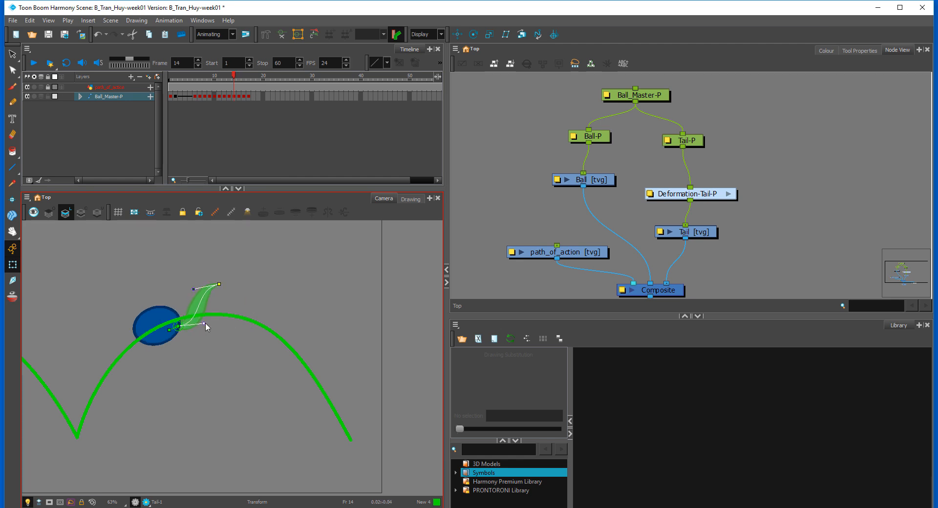
Step: At frame 14, extend the tail tip back outward and reposition its curve handle, comparing with frames 13 and 15
{"action": "key", "text": "period"}
{"action": "key", "text": "comma"}
Step: At frame 15, reshape the tail into a slight S-curve closer to the path and compare it with frames 14 and 16
{"action": "key", "text": "comma"}
{"action": "key", "text": "comma"}
{"action": "key", "text": "period"}
{"action": "key", "text": "period"}
{"action": "mouse_move", "coordinate": [220, 283]}
{"action": "left_mouse_down"}
{"action": "mouse_move", "coordinate": [231, 292]}
{"action": "mouse_move", "coordinate": [227, 274]}
{"action": "mouse_move", "coordinate": [292, 277]}
{"action": "mouse_move", "coordinate": [205, 284]}
{"action": "left_mouse_up"}
{"action": "key", "text": "period"}
{"action": "key", "text": "comma"}
{"action": "key", "text": "period"}
{"action": "left_click_drag", "start_coordinate": [170, 302], "coordinate": [212, 293]}
{"action": "key", "text": "comma"}
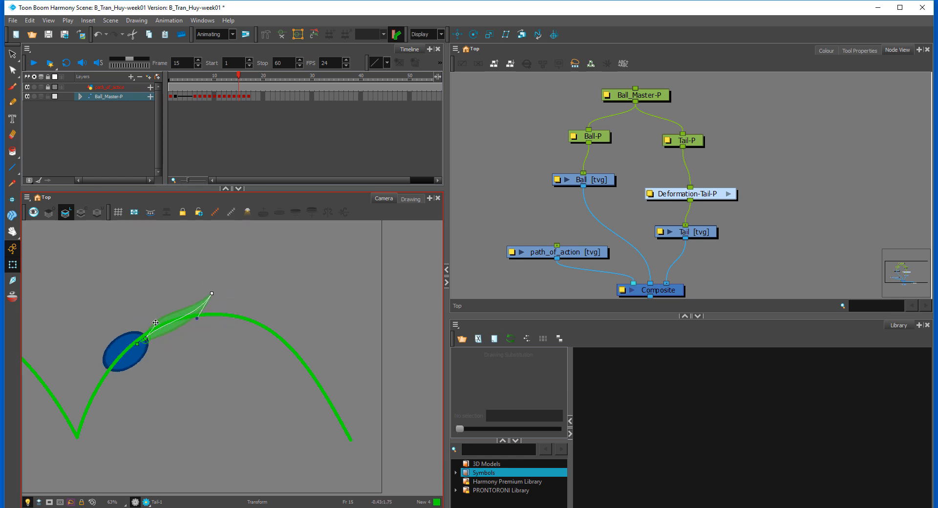
{"action": "left_click_drag", "start_coordinate": [156, 323], "coordinate": [164, 328]}
{"action": "key", "text": "comma"}
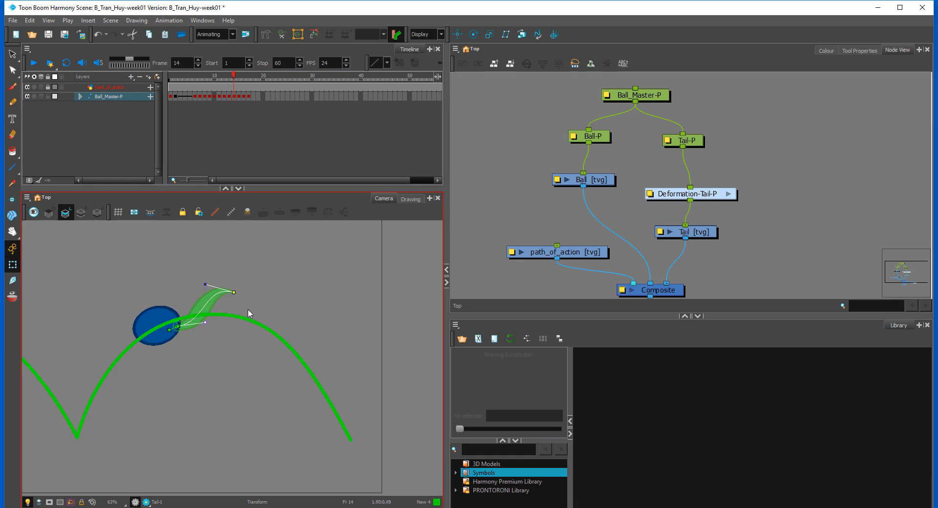
{"action": "key", "text": "period"}
{"action": "key", "text": "comma"}
{"action": "key", "text": "period"}
{"action": "key", "text": "period"}
{"action": "key", "text": "comma"}
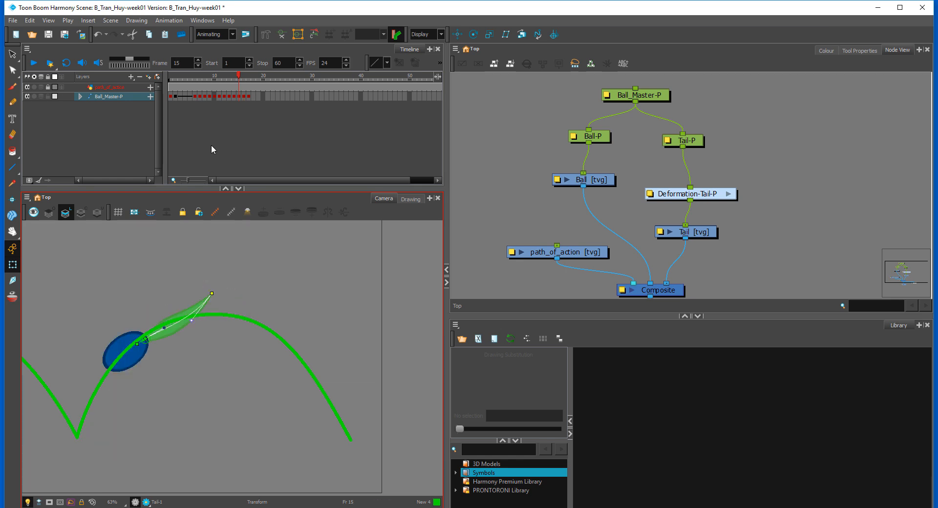
Step: Insert a copy of the frame 15 Ball_Master-P pose at frame 16
{"action": "left_click", "coordinate": [236, 101]}
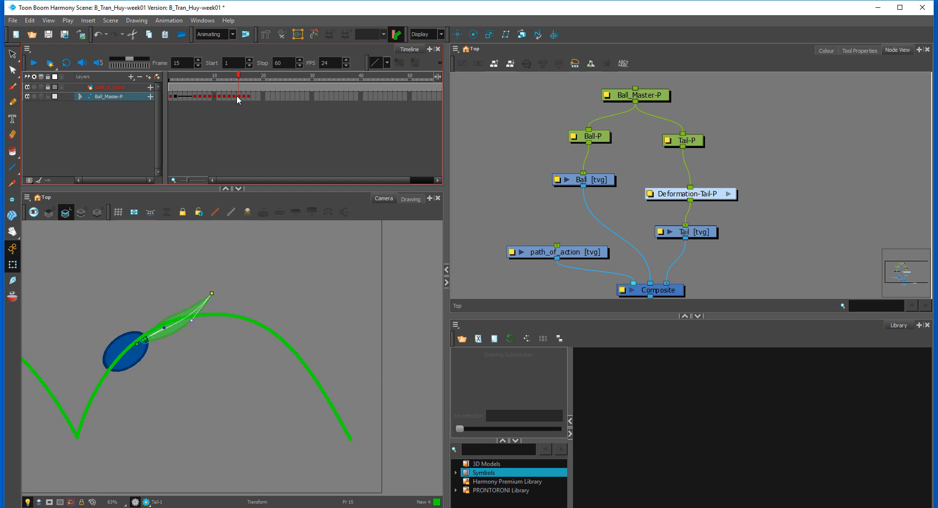
{"action": "left_click", "coordinate": [238, 97]}
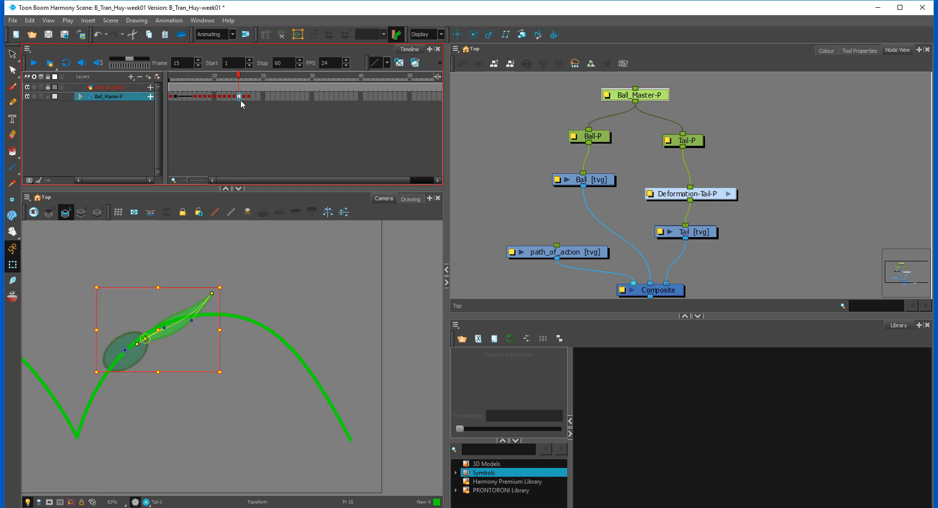
{"action": "left_click", "coordinate": [244, 96]}
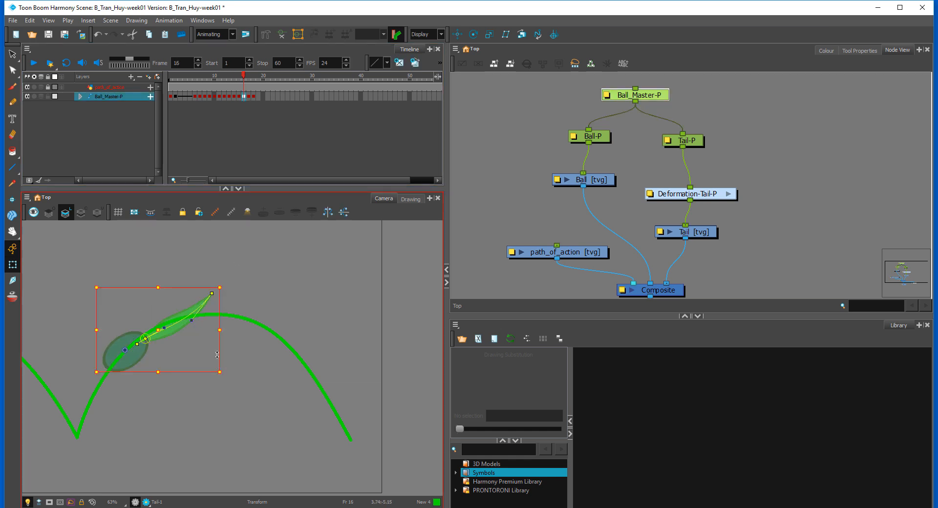
Step: At frame 15, nudge Ball_Master-P slightly back up the arc, comparing its spacing with frame 14
{"action": "key", "text": "comma"}
{"action": "key", "text": "ctrl+v"}
{"action": "left_click_drag", "start_coordinate": [140, 354], "coordinate": [142, 351]}
{"action": "key", "text": "comma"}
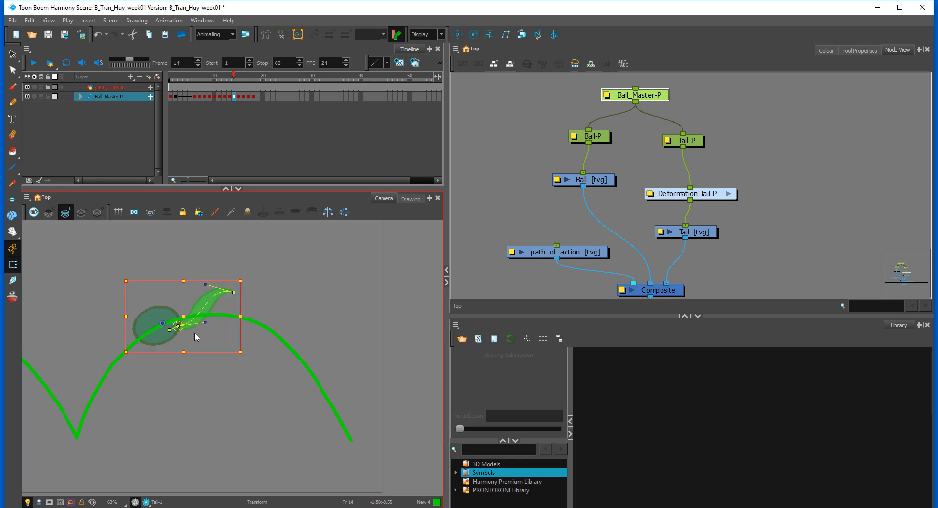
{"action": "key", "text": "period"}
{"action": "left_click", "coordinate": [236, 283]}
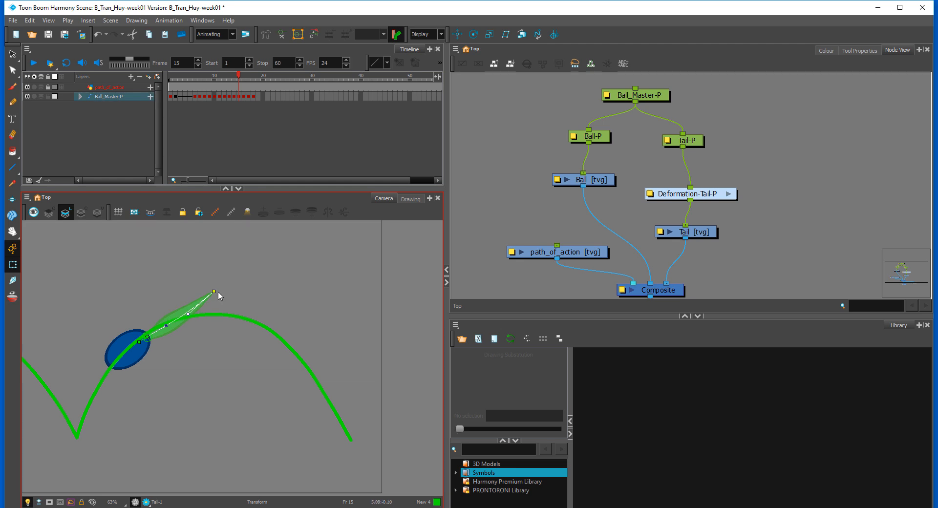
Step: At frame 16, move Ball_Master-P down the arc and rotate it steeper along the path, comparing its spacing with the neighbouring frames
{"action": "left_click", "coordinate": [220, 291]}
{"action": "key", "text": "period"}
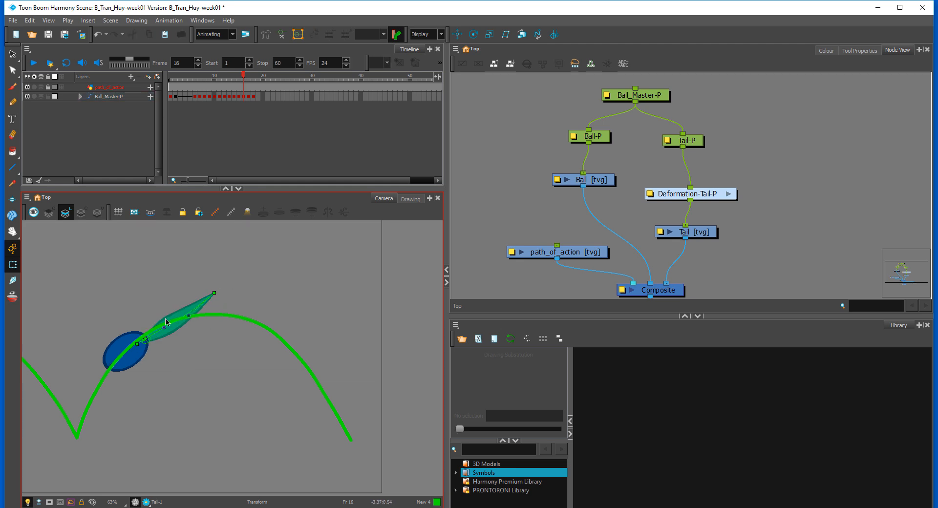
{"action": "left_click", "coordinate": [243, 97]}
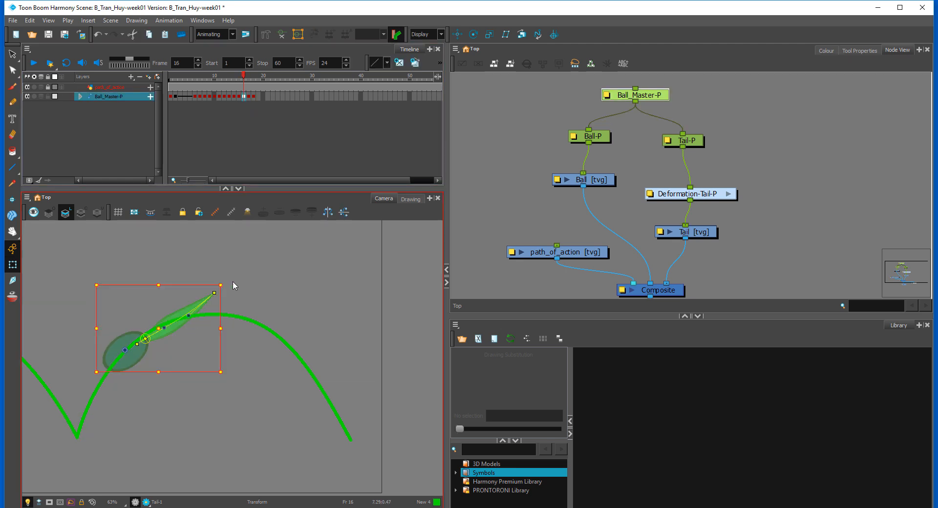
{"action": "left_click_drag", "start_coordinate": [233, 285], "coordinate": [225, 271]}
{"action": "left_click_drag", "start_coordinate": [143, 356], "coordinate": [117, 384]}
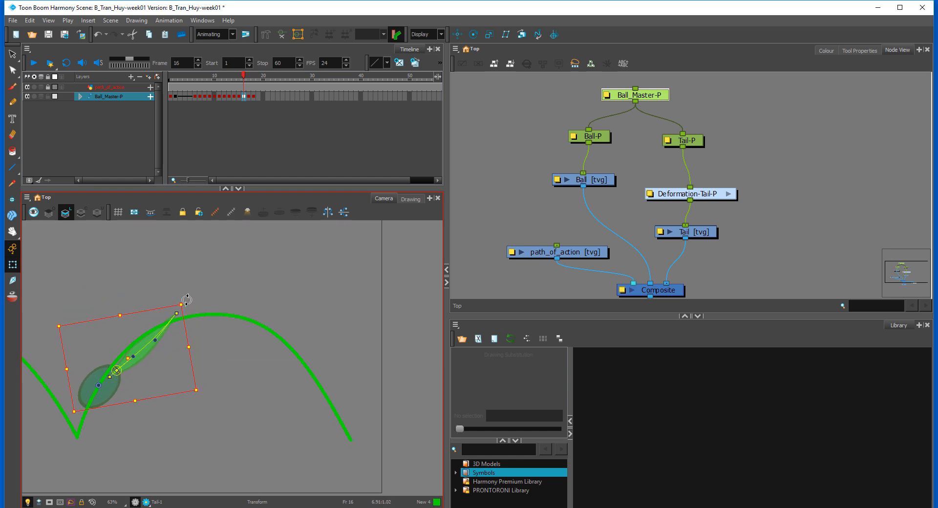
{"action": "left_click_drag", "start_coordinate": [187, 300], "coordinate": [178, 295]}
{"action": "left_click", "coordinate": [212, 317]}
{"action": "key", "text": "period"}
{"action": "key", "text": "comma"}
{"action": "key", "text": "comma"}
{"action": "key", "text": "period"}
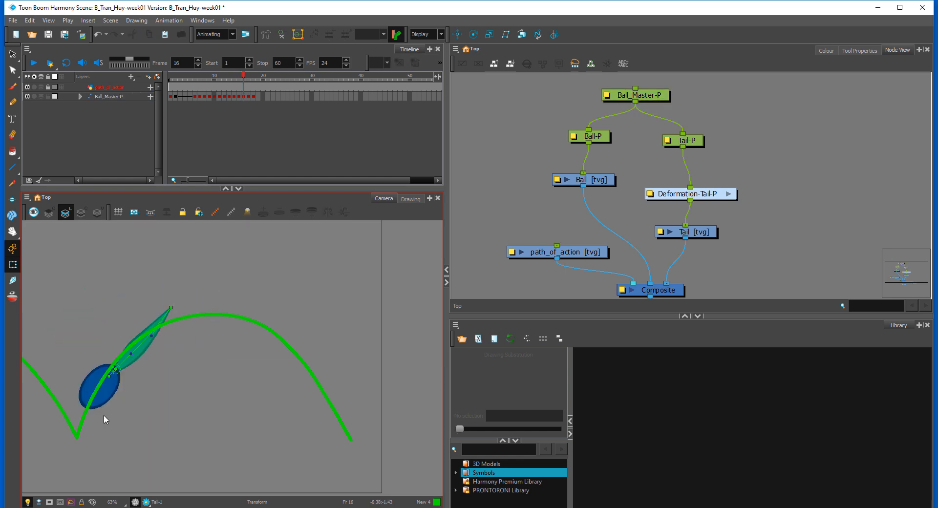
Step: At frame 16, rotate the ball slightly and shift Tail-P so the tail's base stays attached to the ball
{"action": "left_click", "coordinate": [102, 401]}
{"action": "left_click_drag", "start_coordinate": [117, 412], "coordinate": [126, 416]}
{"action": "left_click", "coordinate": [135, 352]}
{"action": "key", "text": "b"}
{"action": "key", "text": "b"}
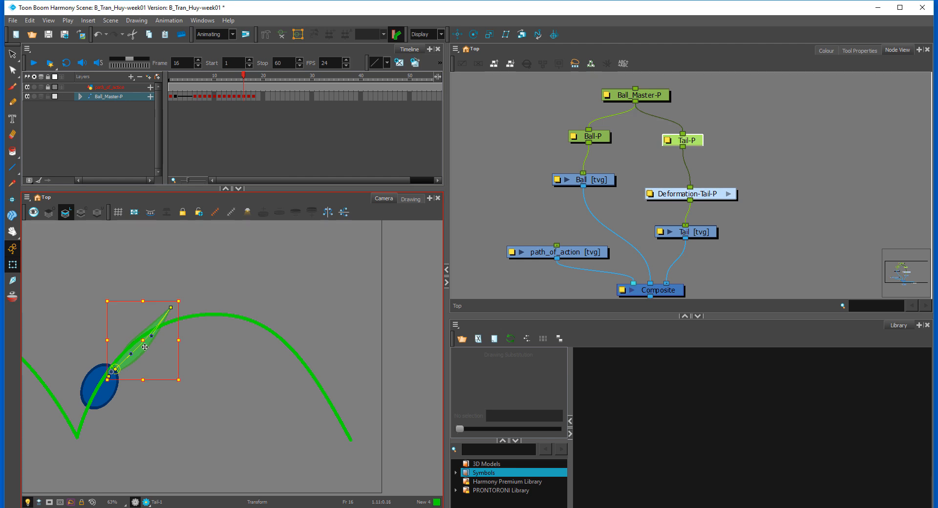
{"action": "left_click", "coordinate": [181, 358]}
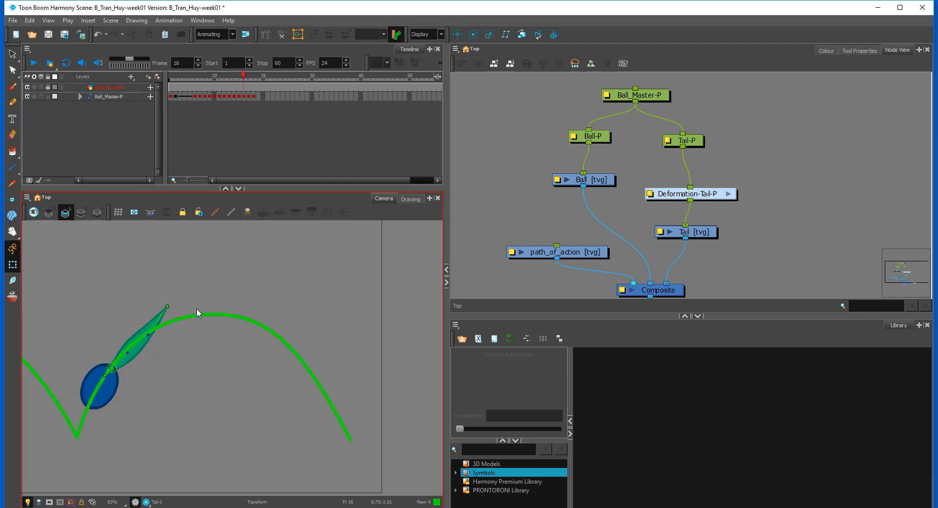
Step: At frame 16, pull the tail tip outward over the path and reposition its curve handle, comparing with frames 17 and 18
{"action": "left_click_drag", "start_coordinate": [167, 307], "coordinate": [152, 330]}
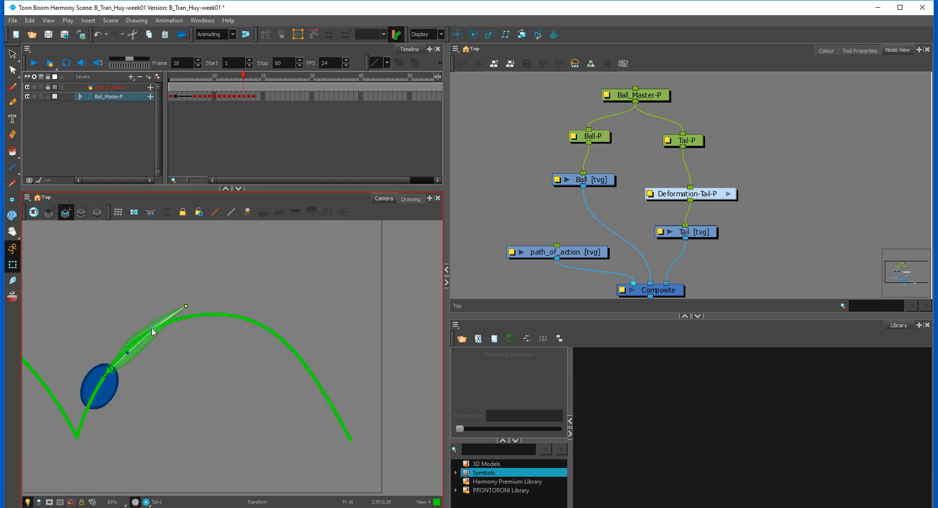
{"action": "key", "text": "period"}
{"action": "key", "text": "period"}
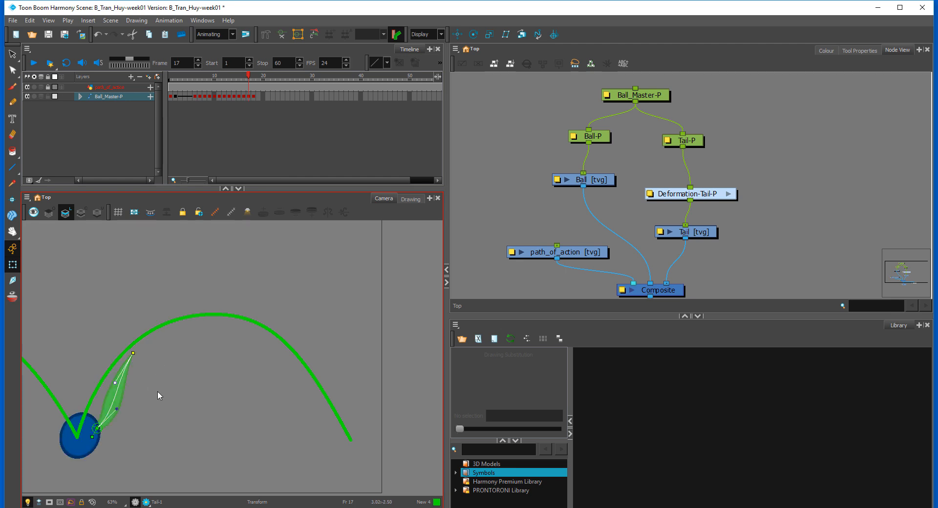
{"action": "left_click_drag", "start_coordinate": [156, 400], "coordinate": [223, 366]}
{"action": "key", "text": "period"}
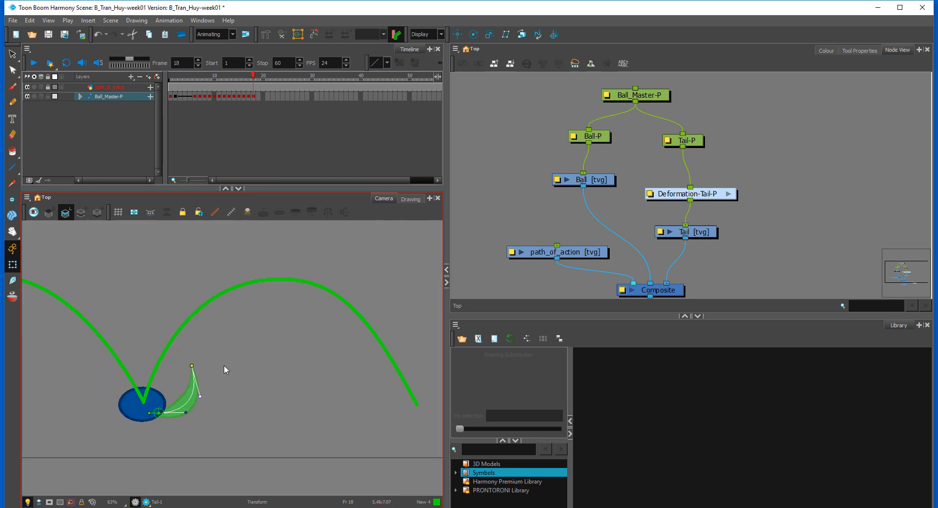
Step: Set the playback stop to frame 19, enable looping, and play the bounce cycle from frame 1
{"action": "left_click", "coordinate": [170, 97]}
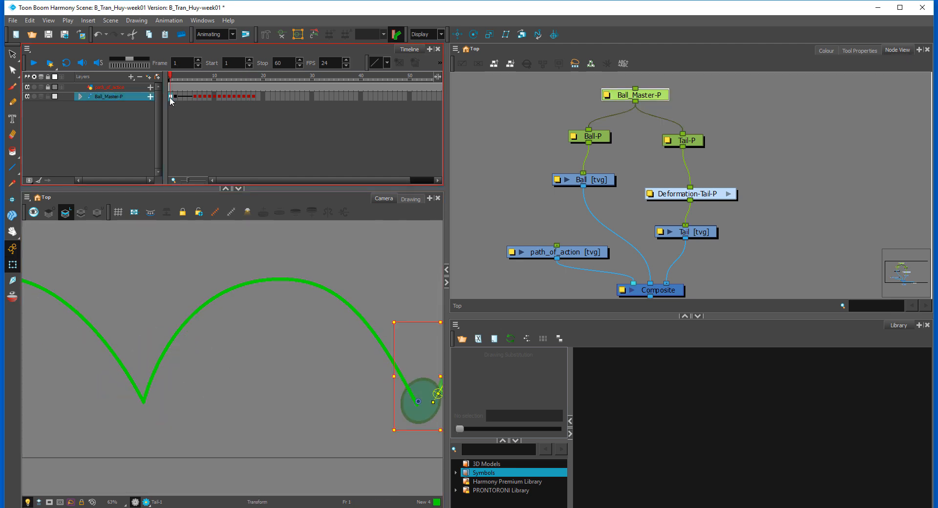
{"action": "left_click", "coordinate": [360, 277]}
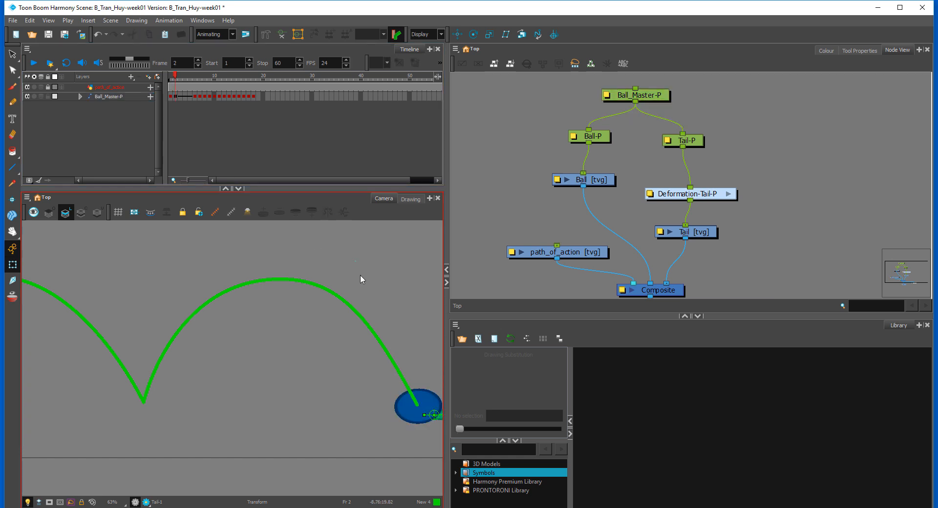
{"action": "left_click_drag", "start_coordinate": [418, 294], "coordinate": [323, 292]}
{"action": "key", "text": "1"}
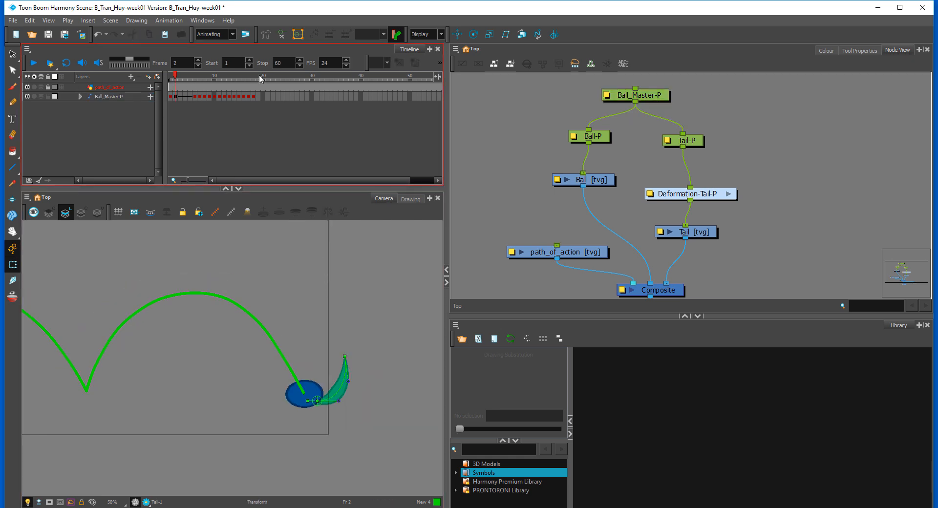
{"action": "left_click", "coordinate": [258, 77]}
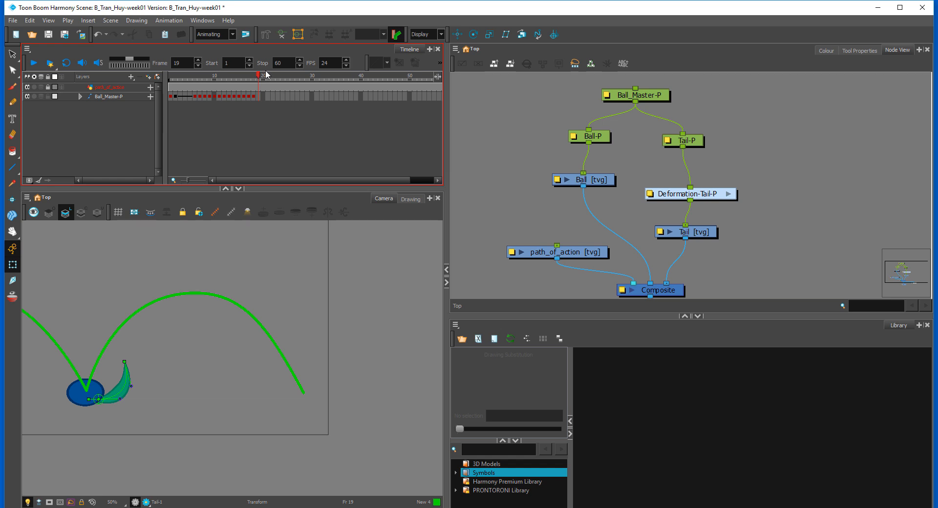
{"action": "left_click", "coordinate": [263, 63]}
{"action": "left_click", "coordinate": [67, 63]}
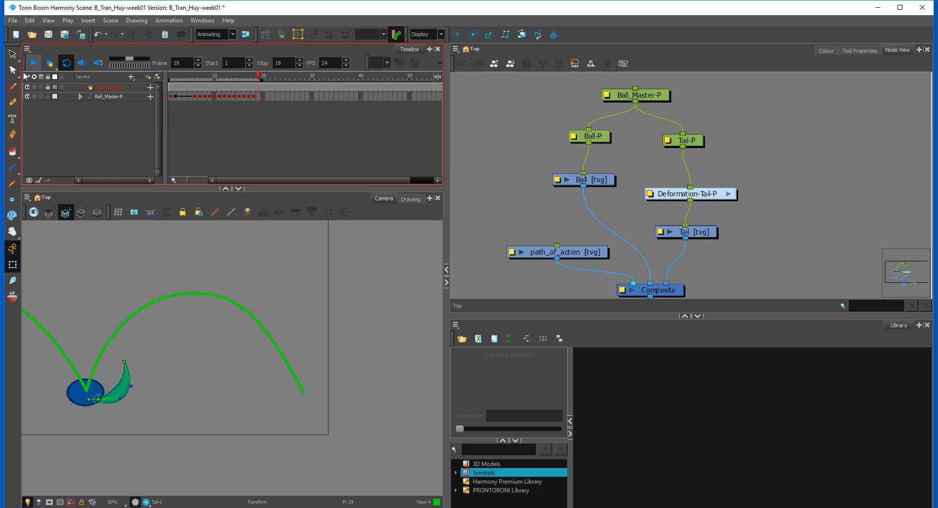
{"action": "left_click", "coordinate": [34, 63]}
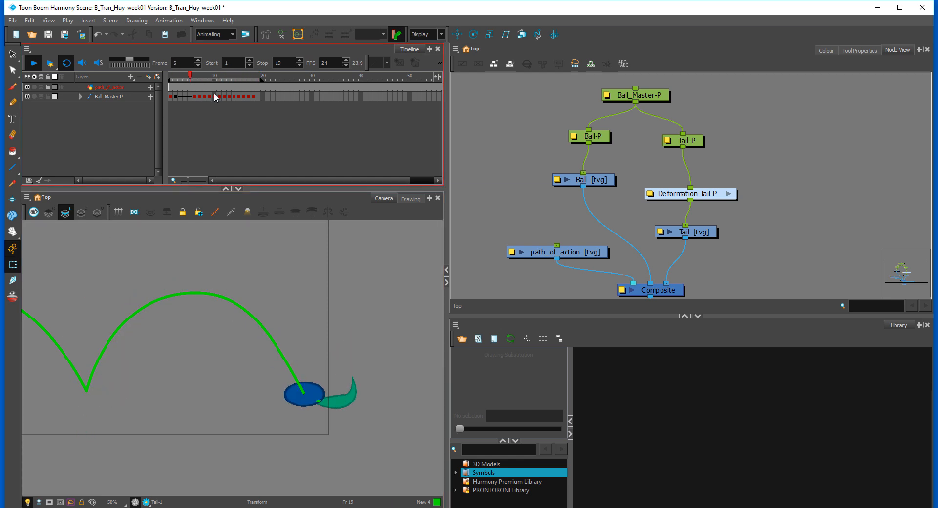
{"action": "left_click", "coordinate": [189, 76]}
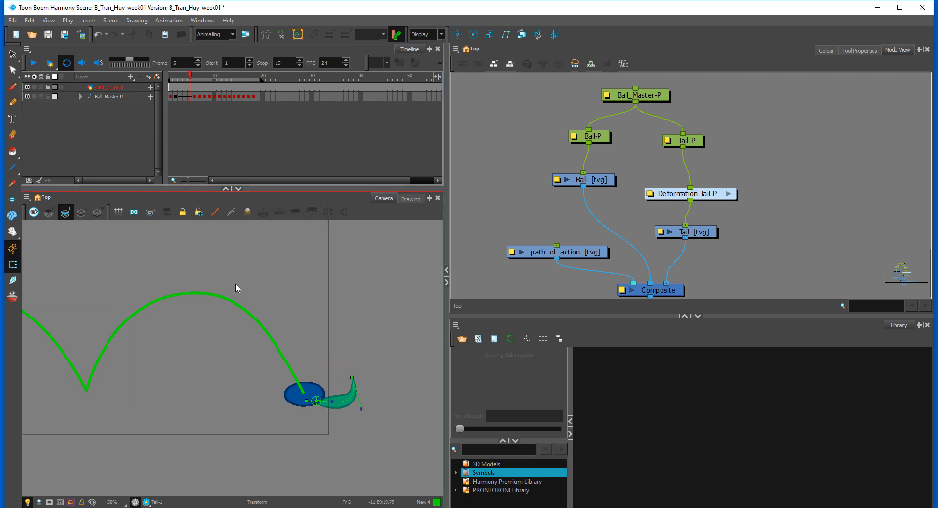
Step: Add a parent peg above Ball_Master-P and rename it MOVE
{"action": "left_click_drag", "start_coordinate": [233, 267], "coordinate": [283, 275]}
{"action": "key", "text": "1"}
{"action": "key", "text": "1"}
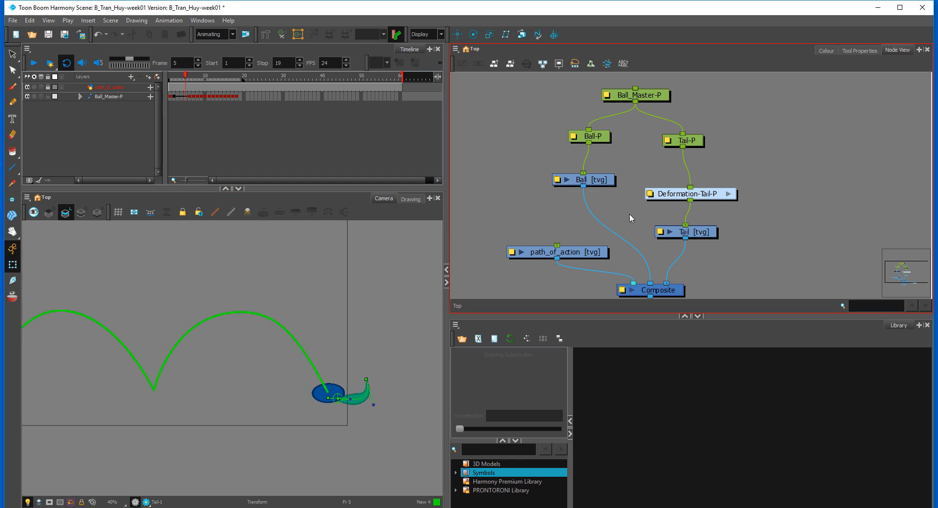
{"action": "left_click", "coordinate": [552, 266]}
{"action": "left_click", "coordinate": [497, 222]}
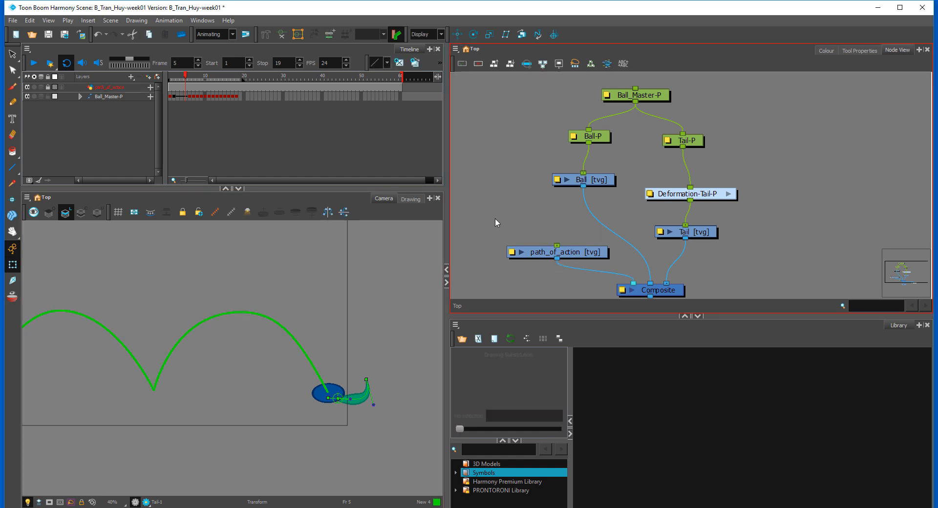
{"action": "left_click_drag", "start_coordinate": [279, 273], "coordinate": [322, 282]}
{"action": "key", "text": "1"}
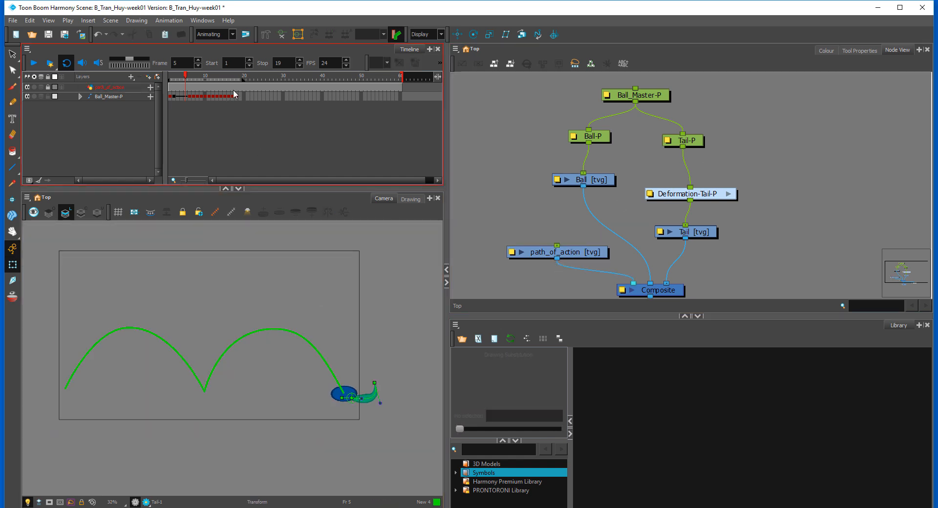
{"action": "left_click_drag", "start_coordinate": [648, 99], "coordinate": [640, 141]}
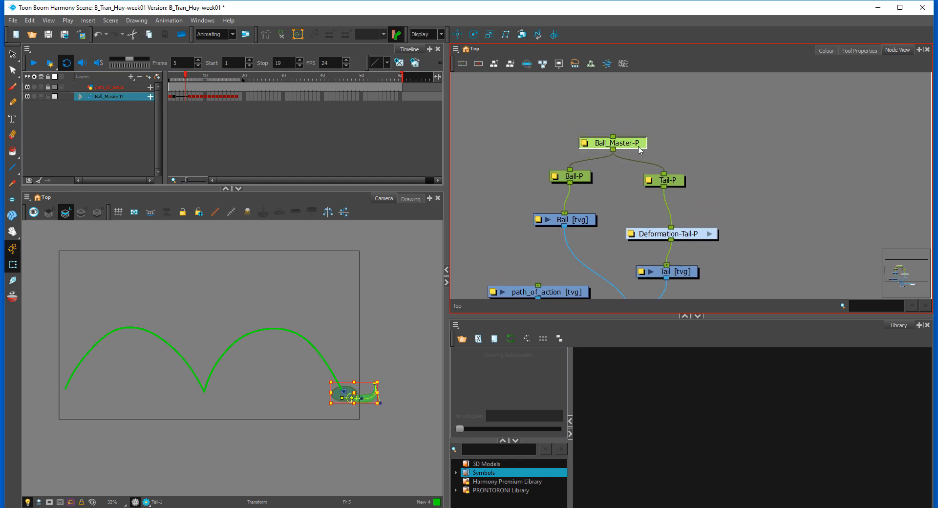
{"action": "key", "text": "ctrl+p"}
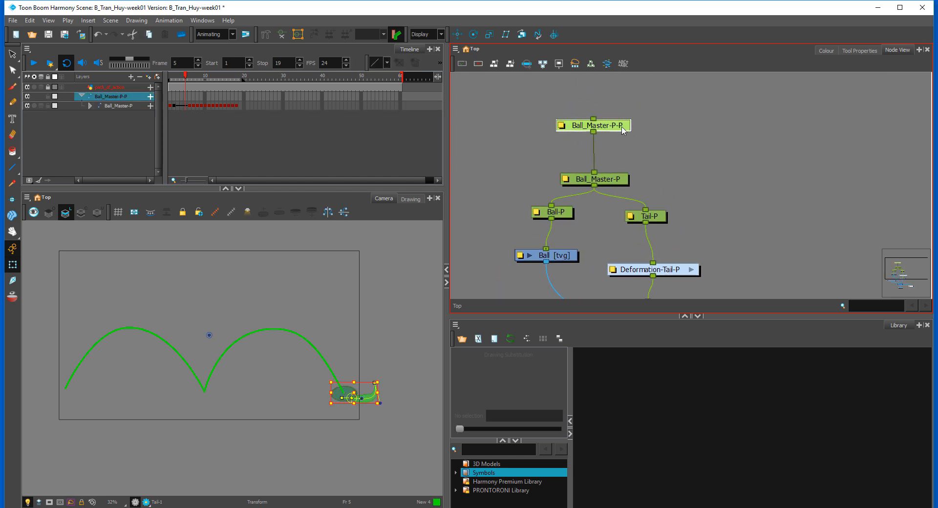
{"action": "double_click", "coordinate": [620, 126]}
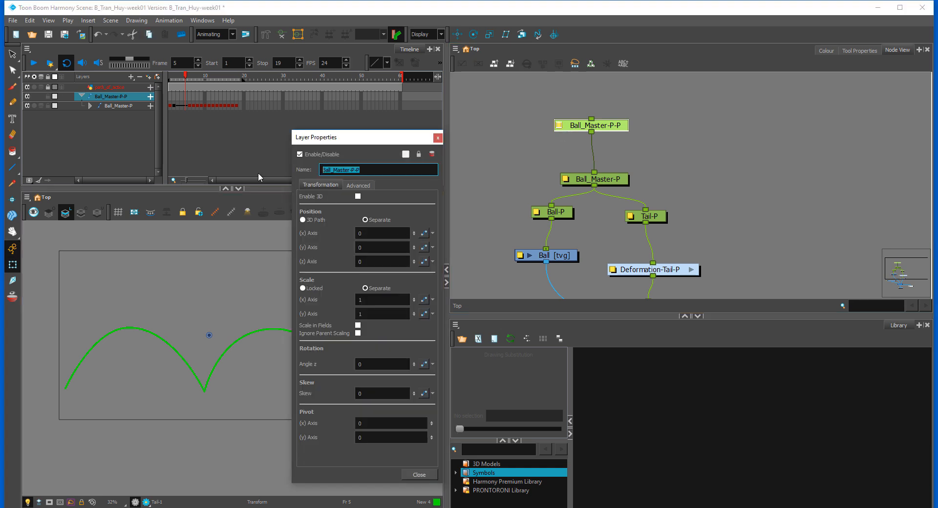
{"action": "type", "text": "MOVE"}
{"action": "left_click", "coordinate": [420, 474]}
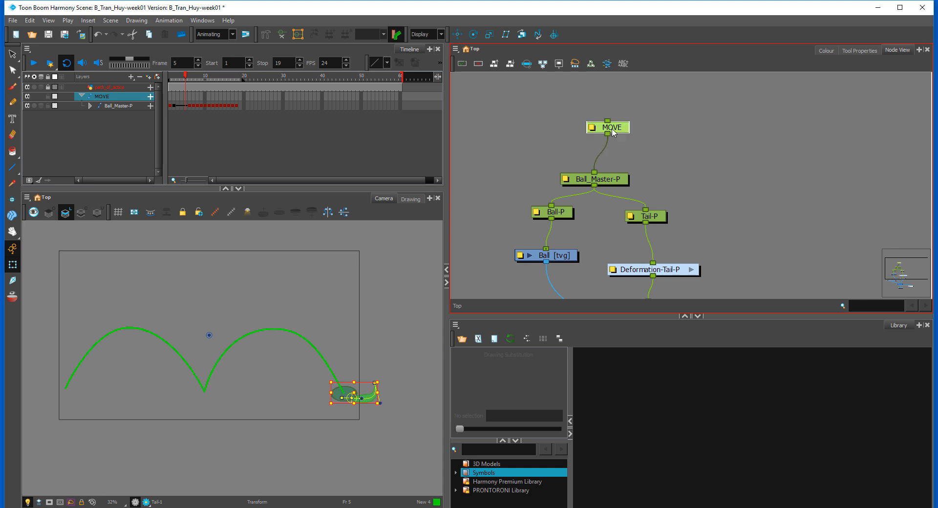
Step: Reposition the MOVE peg's pivot onto the ball at the end of the second arc and add a MOVE keyframe at frame 1
{"action": "left_click", "coordinate": [613, 133]}
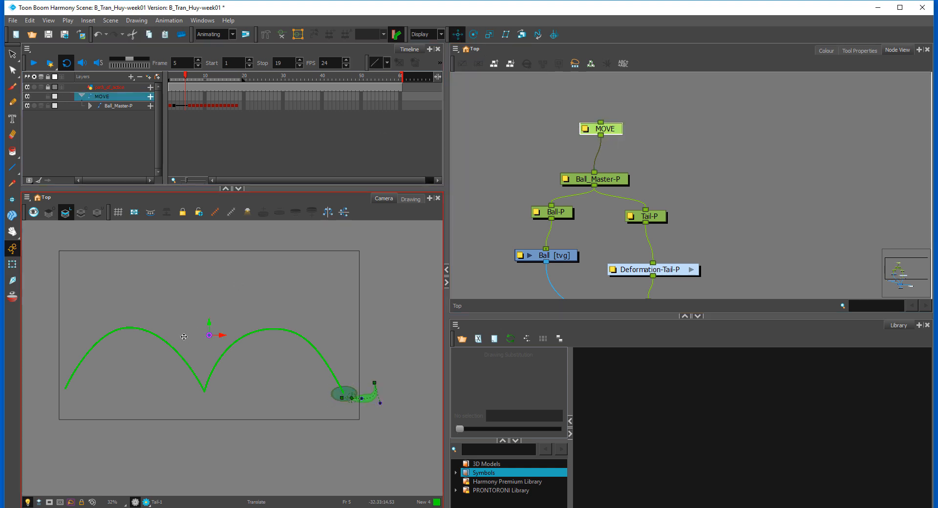
{"action": "left_click_drag", "start_coordinate": [213, 336], "coordinate": [345, 397]}
{"action": "key", "text": "shift+t"}
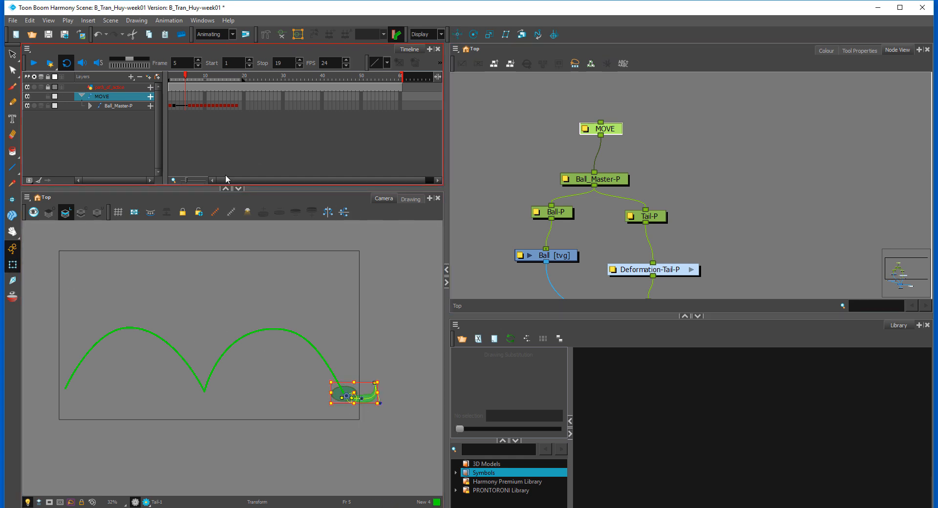
{"action": "left_click_drag", "start_coordinate": [188, 77], "coordinate": [151, 84]}
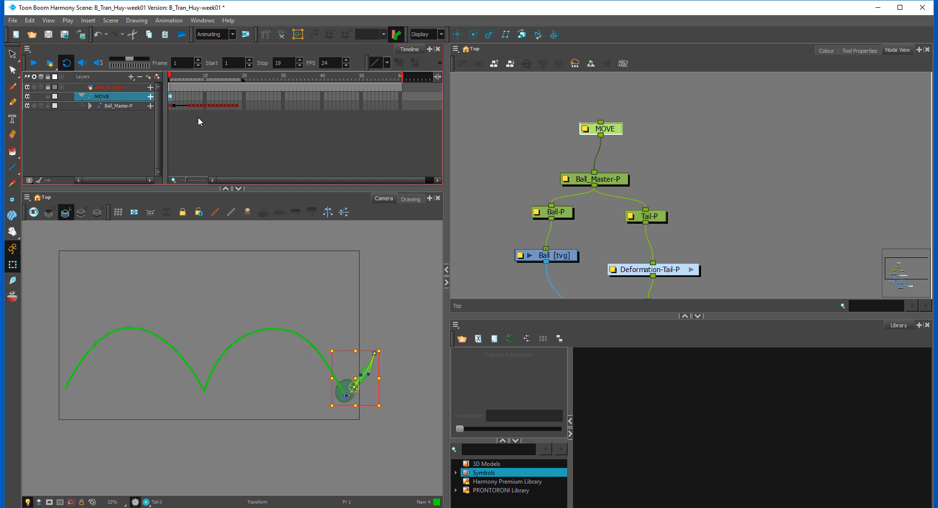
{"action": "left_click", "coordinate": [179, 81]}
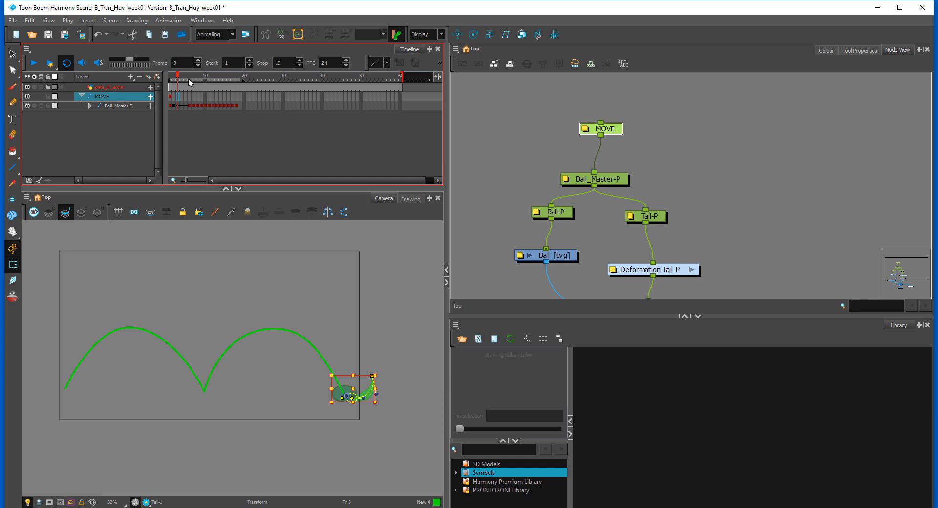
{"action": "left_click_drag", "start_coordinate": [189, 82], "coordinate": [165, 81]}
Step: Repeat the Ball_Master-P bounce cycle from frames 2 to 18 along the timeline through frame 60
{"action": "left_click", "coordinate": [172, 106]}
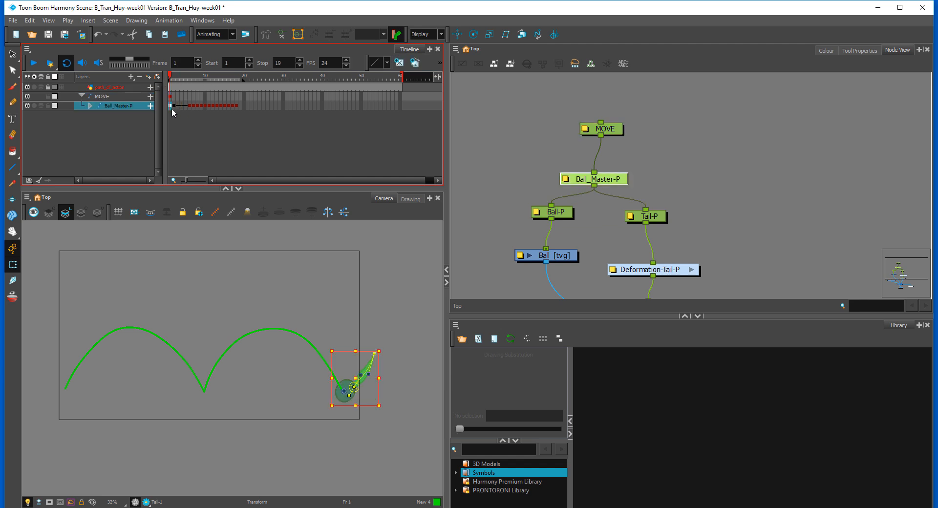
{"action": "left_click", "coordinate": [175, 105]}
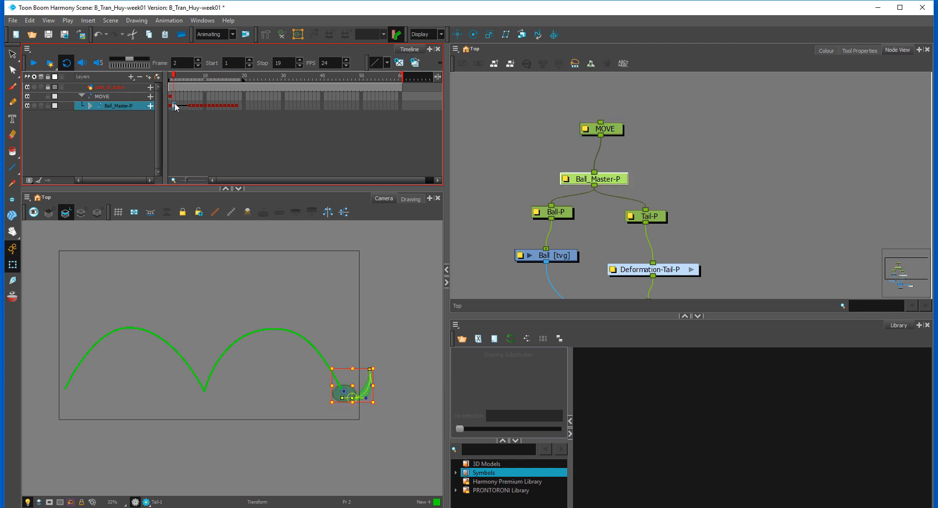
{"action": "left_click", "coordinate": [182, 99]}
{"action": "left_click", "coordinate": [175, 105]}
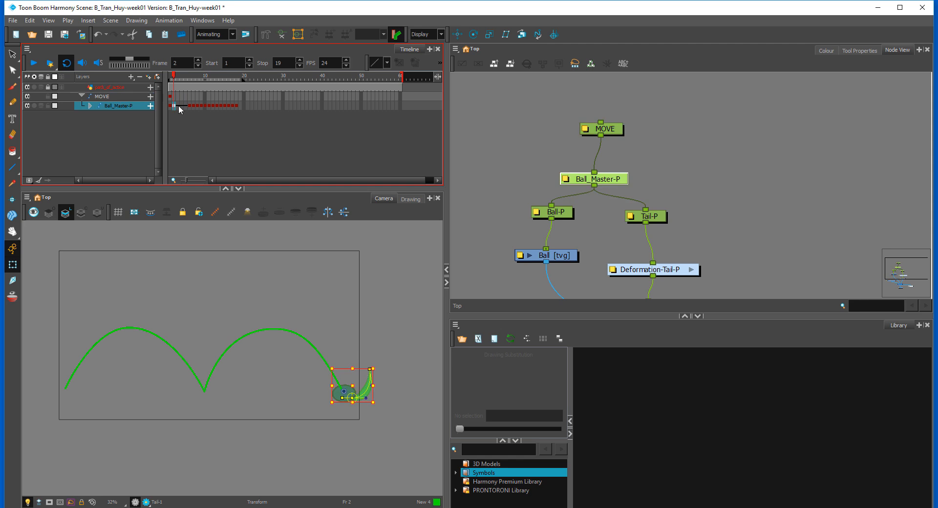
{"action": "left_click", "coordinate": [236, 106]}
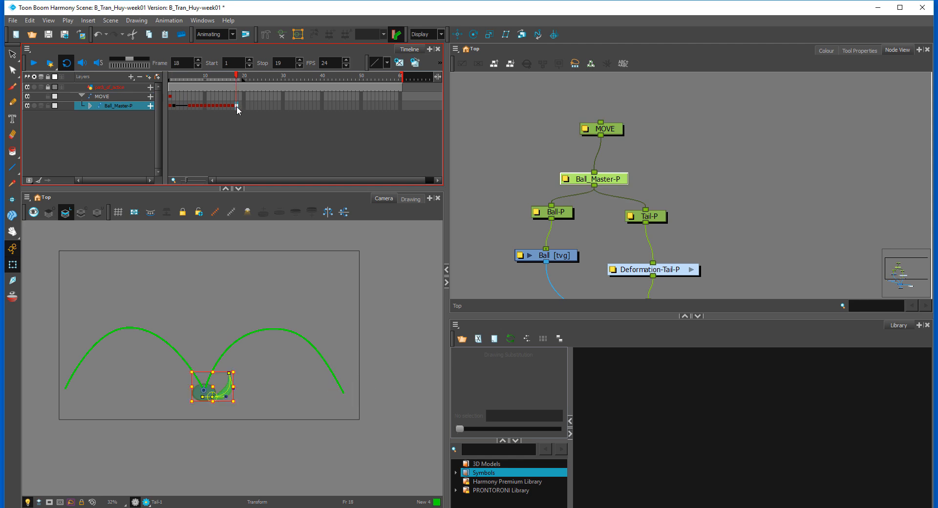
{"action": "left_click", "coordinate": [174, 106]}
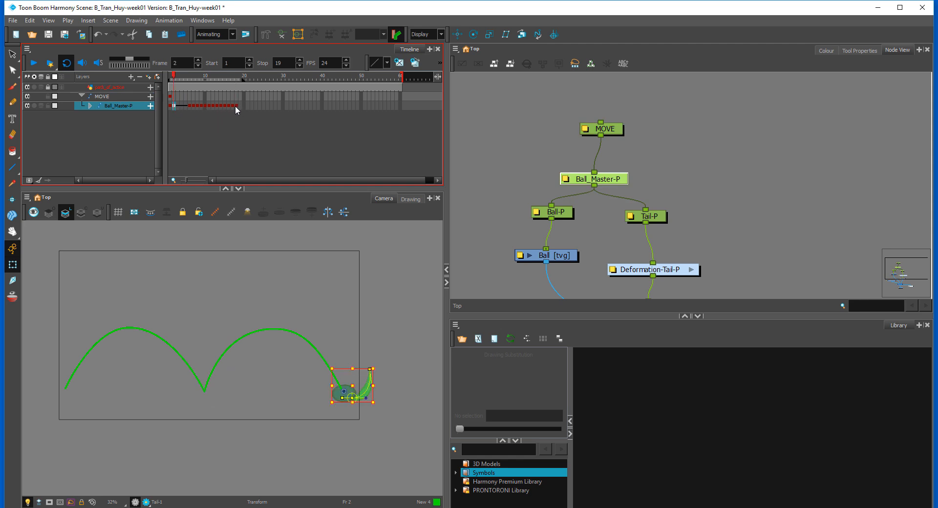
{"action": "left_click_drag", "start_coordinate": [235, 106], "coordinate": [362, 106]}
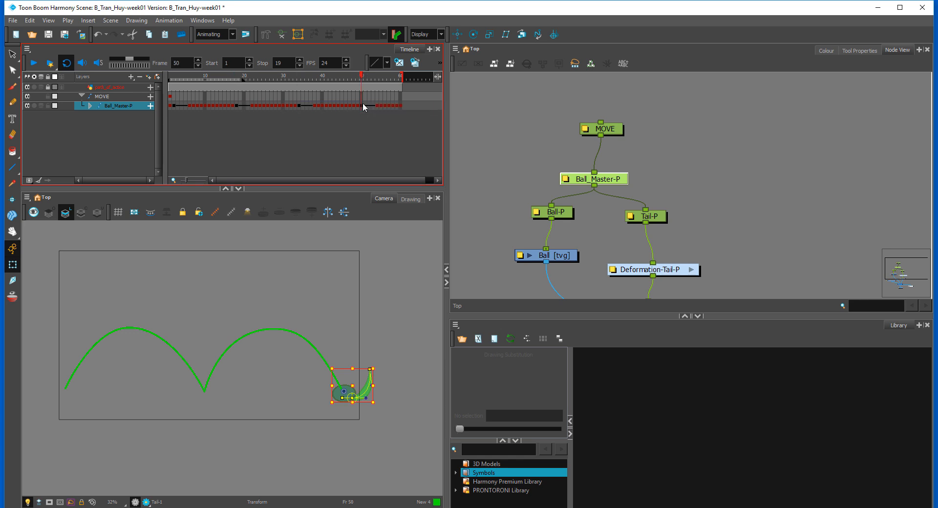
{"action": "left_click", "coordinate": [329, 158]}
Step: Extend the playback stop to frame 60 and play the repeated bounce cycles
{"action": "left_click", "coordinate": [35, 63]}
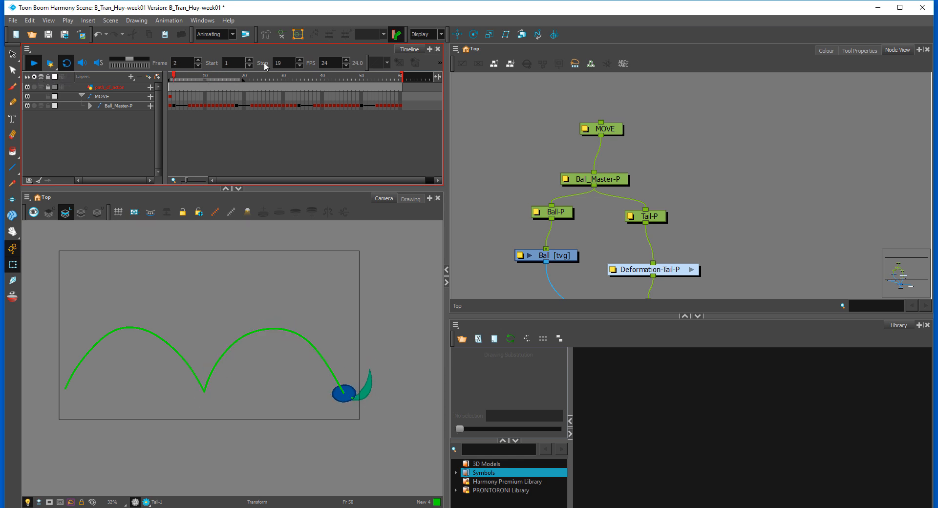
{"action": "left_click", "coordinate": [228, 76]}
{"action": "left_click_drag", "start_coordinate": [243, 81], "coordinate": [443, 78]}
{"action": "left_click", "coordinate": [33, 62]}
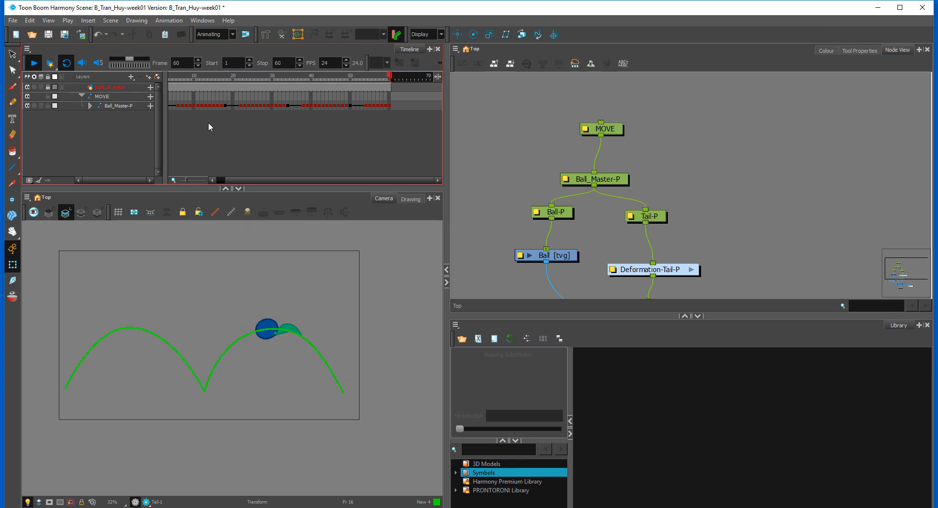
Step: With onion skin on, key the MOVE peg at frame 18, shifting the ball horizontally to the low point between the two arcs
{"action": "left_click_drag", "start_coordinate": [285, 79], "coordinate": [135, 101]}
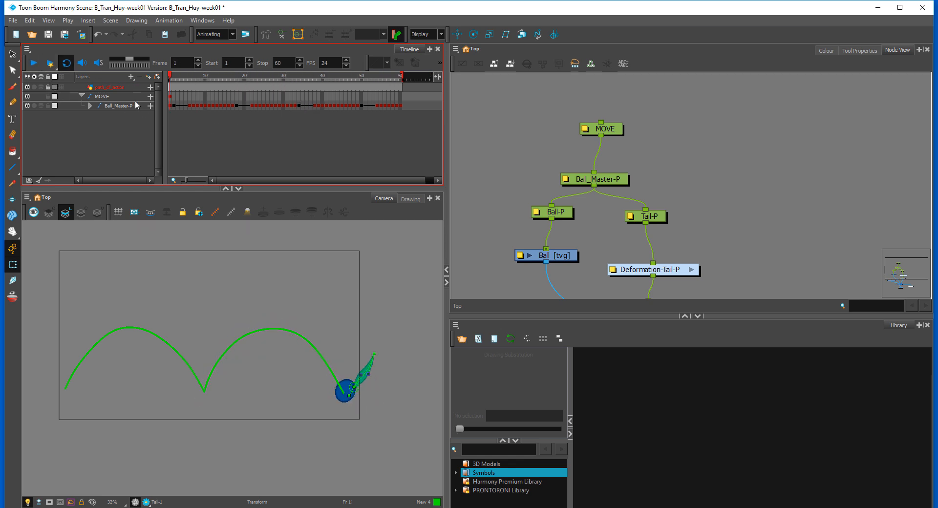
{"action": "left_click", "coordinate": [169, 97]}
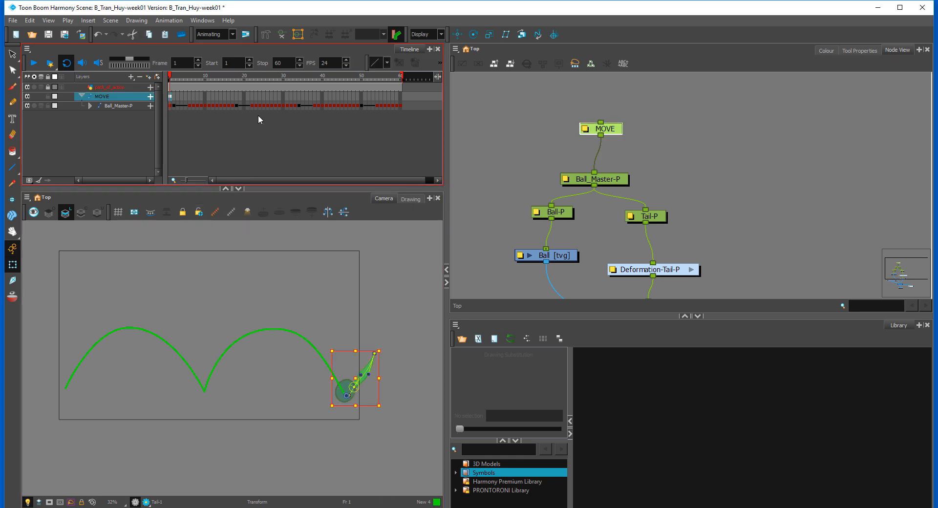
{"action": "left_click", "coordinate": [175, 97]}
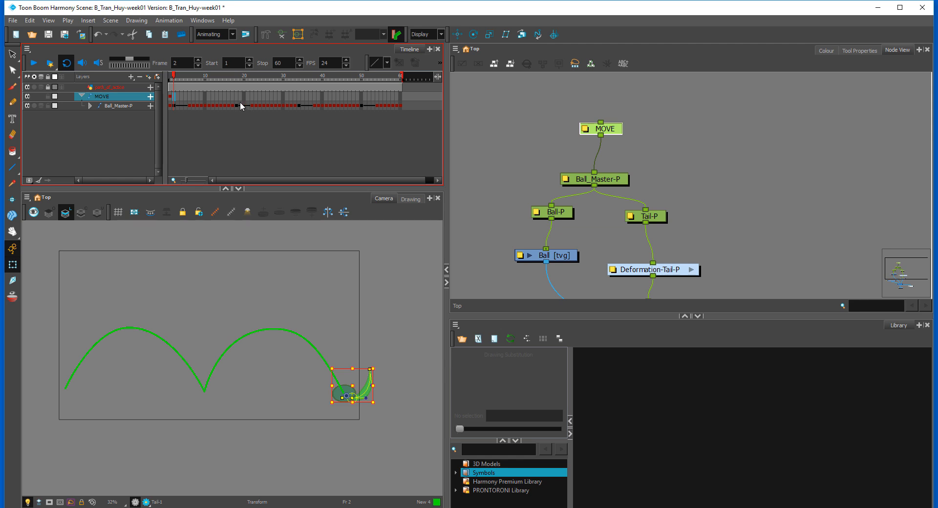
{"action": "left_click", "coordinate": [239, 105]}
{"action": "left_click", "coordinate": [175, 105]}
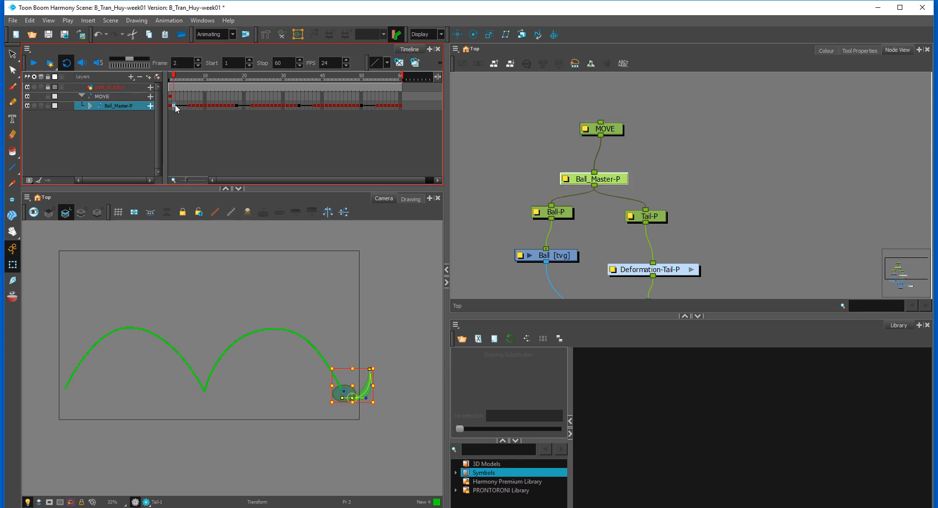
{"action": "left_click", "coordinate": [236, 105]}
{"action": "left_click", "coordinate": [235, 98]}
{"action": "left_click", "coordinate": [232, 97]}
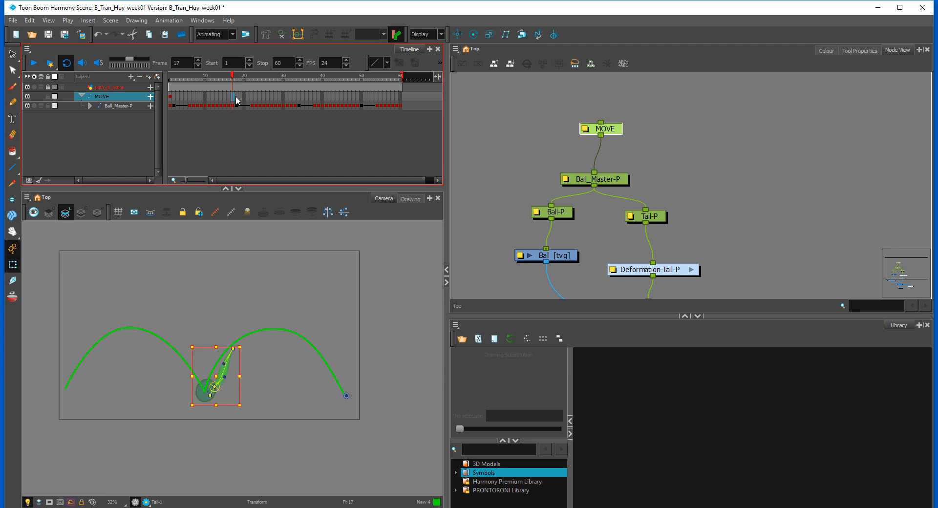
{"action": "left_click", "coordinate": [235, 96]}
{"action": "left_click", "coordinate": [599, 122]}
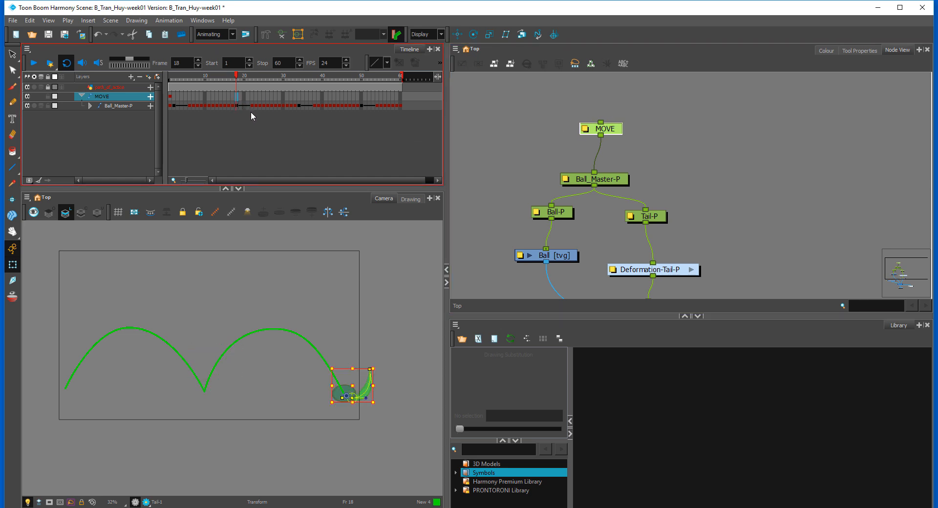
{"action": "left_click", "coordinate": [12, 297]}
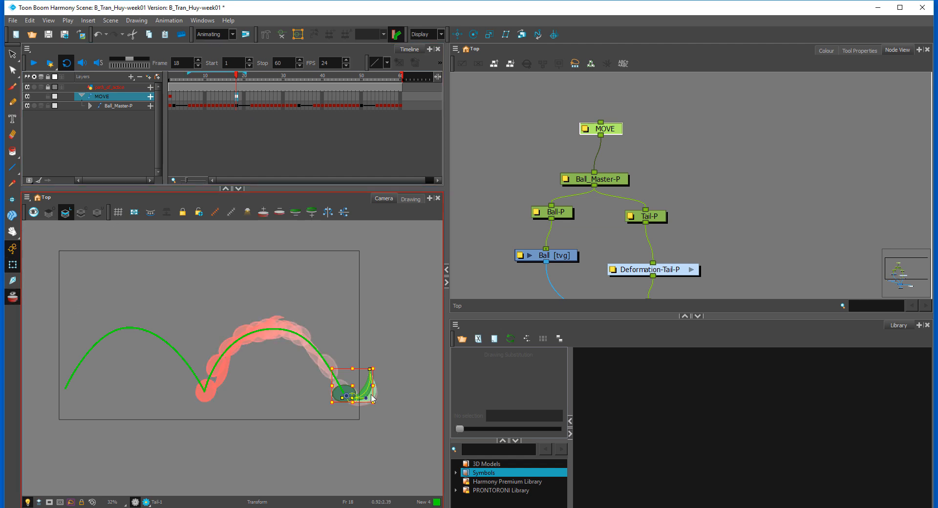
{"action": "mouse_move", "coordinate": [354, 394]}
{"action": "left_mouse_down"}
{"action": "mouse_move", "coordinate": [193, 406]}
{"action": "mouse_move", "coordinate": [214, 394]}
{"action": "left_mouse_up"}
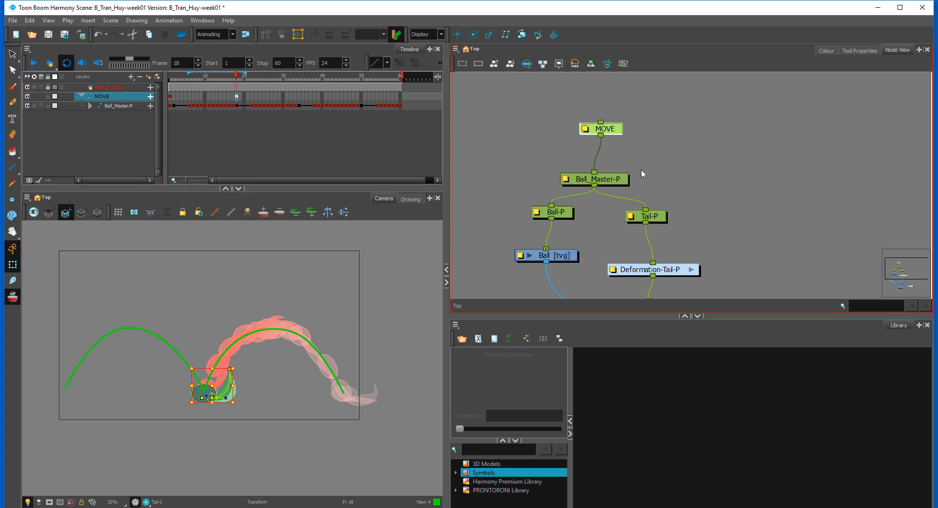
Step: Disable the path_of_action drawing to hide the green arcs
{"action": "left_click_drag", "start_coordinate": [582, 260], "coordinate": [654, 193]}
{"action": "left_click_drag", "start_coordinate": [545, 234], "coordinate": [590, 275]}
{"action": "key", "text": "d"}
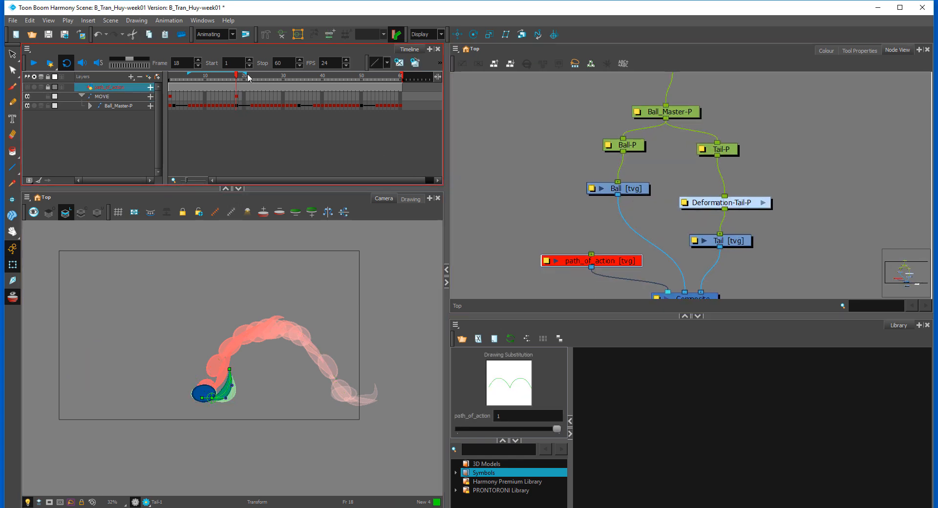
Step: Key the MOVE peg at frame 34 with the ball shifted onto the previous bounce's onion-skinned landing position, and turn off onion skin
{"action": "left_click_drag", "start_coordinate": [249, 77], "coordinate": [299, 86]}
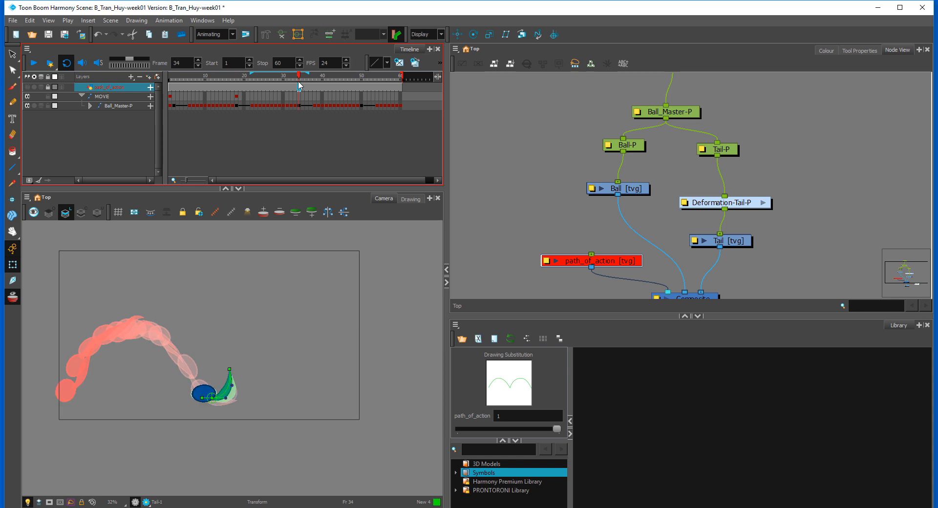
{"action": "left_click", "coordinate": [300, 97]}
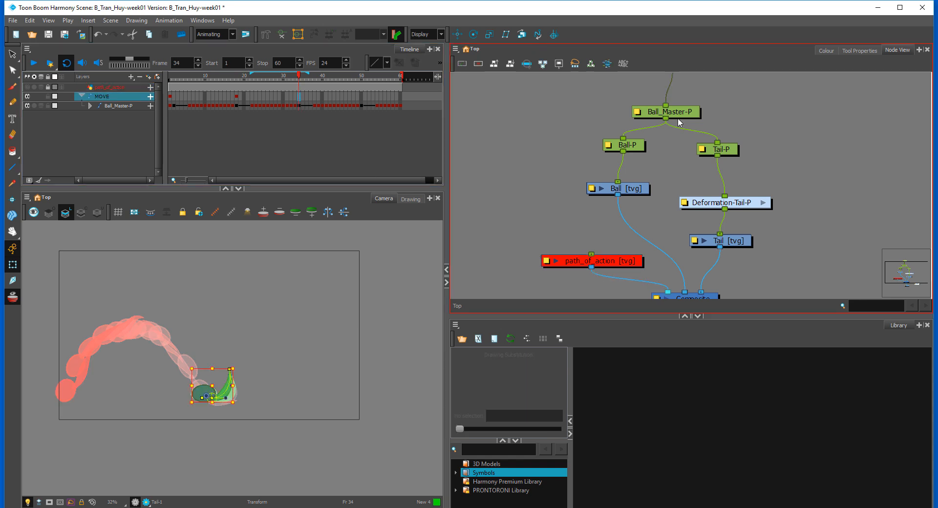
{"action": "left_click_drag", "start_coordinate": [727, 111], "coordinate": [694, 161]}
{"action": "left_click_drag", "start_coordinate": [611, 194], "coordinate": [648, 185]}
{"action": "left_click_drag", "start_coordinate": [206, 393], "coordinate": [65, 400]}
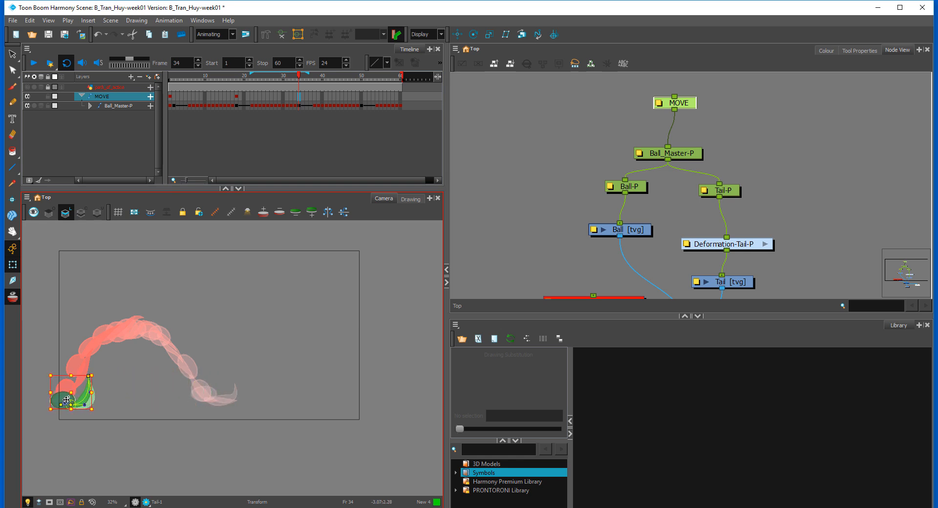
{"action": "left_click", "coordinate": [13, 297]}
{"action": "left_click", "coordinate": [13, 297]}
{"action": "left_click", "coordinate": [274, 299]}
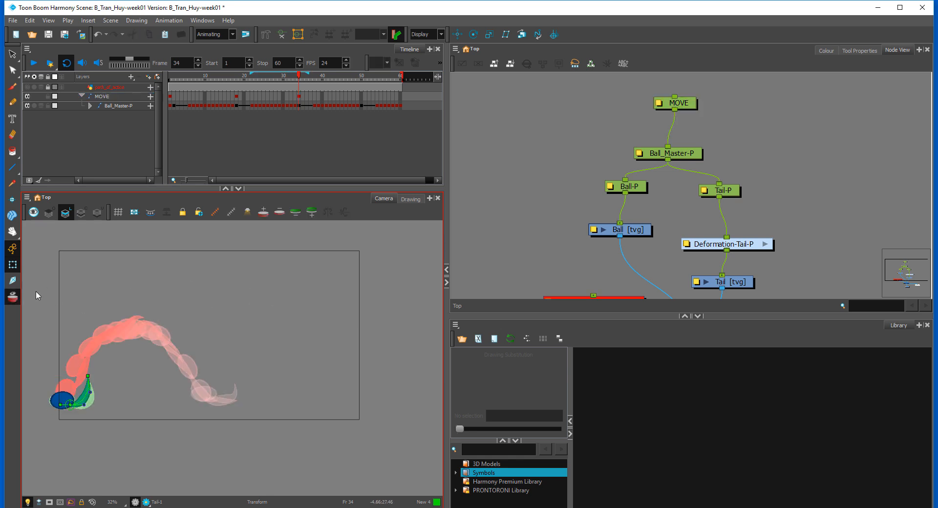
{"action": "left_click", "coordinate": [13, 297]}
Step: Shorten the scene to end at frame 49 and play the travelling bounce animation
{"action": "left_click_drag", "start_coordinate": [299, 78], "coordinate": [343, 80]}
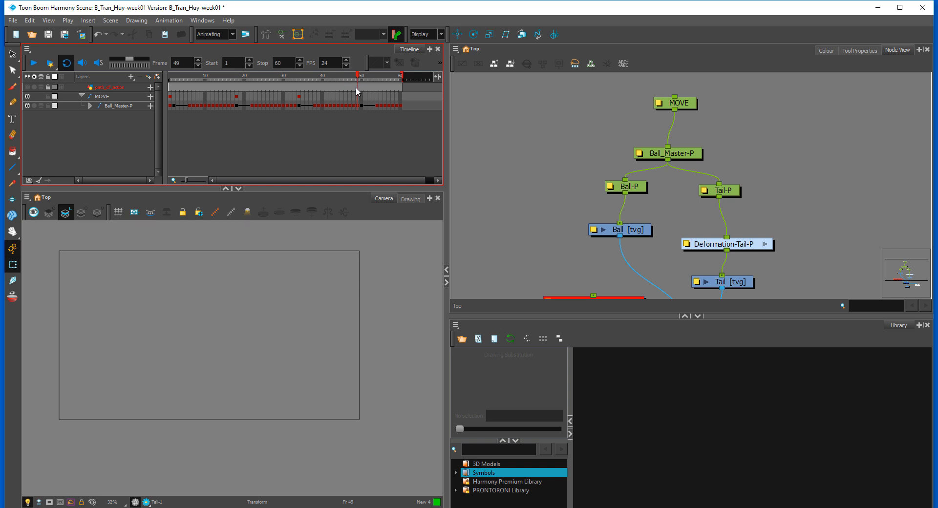
{"action": "left_click", "coordinate": [361, 100]}
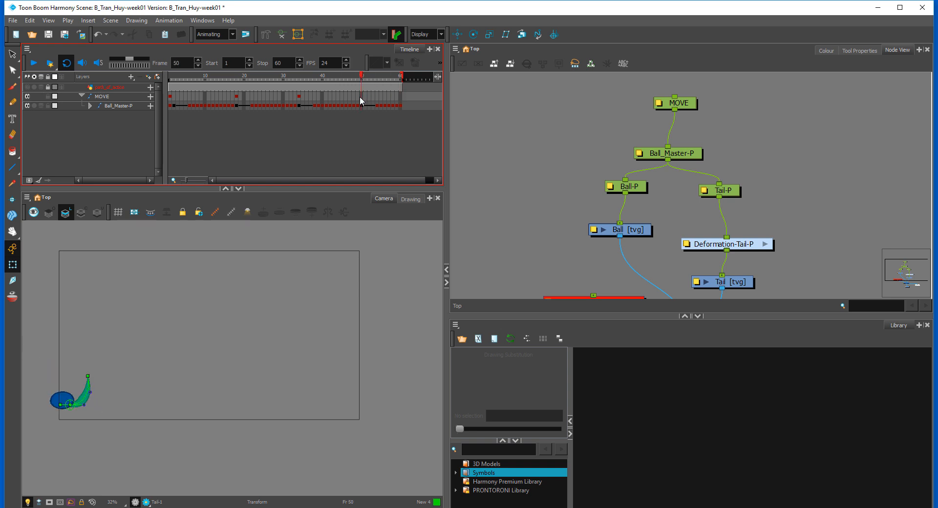
{"action": "mouse_move", "coordinate": [403, 75]}
{"action": "left_mouse_down"}
{"action": "mouse_move", "coordinate": [361, 79]}
{"action": "mouse_move", "coordinate": [363, 87]}
{"action": "left_mouse_up"}
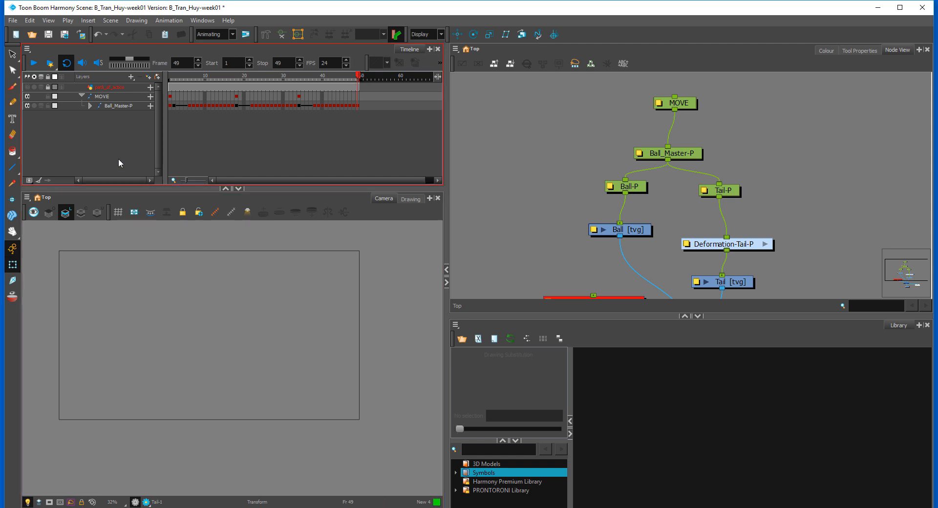
{"action": "left_click", "coordinate": [34, 63]}
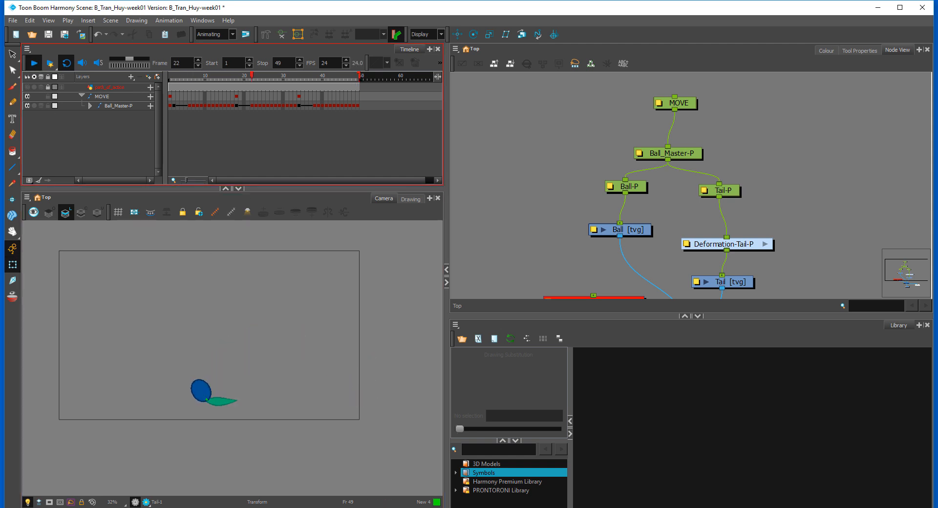
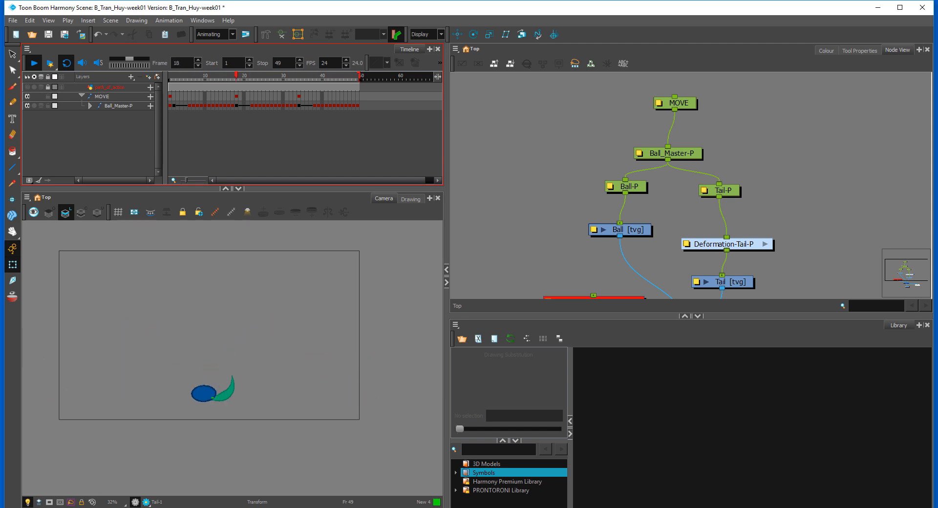
Step: Stop playback and, at frame 13, turn on onion skin with Ball_Master-P selected to inspect the ball's motion trail
{"action": "left_click", "coordinate": [318, 296]}
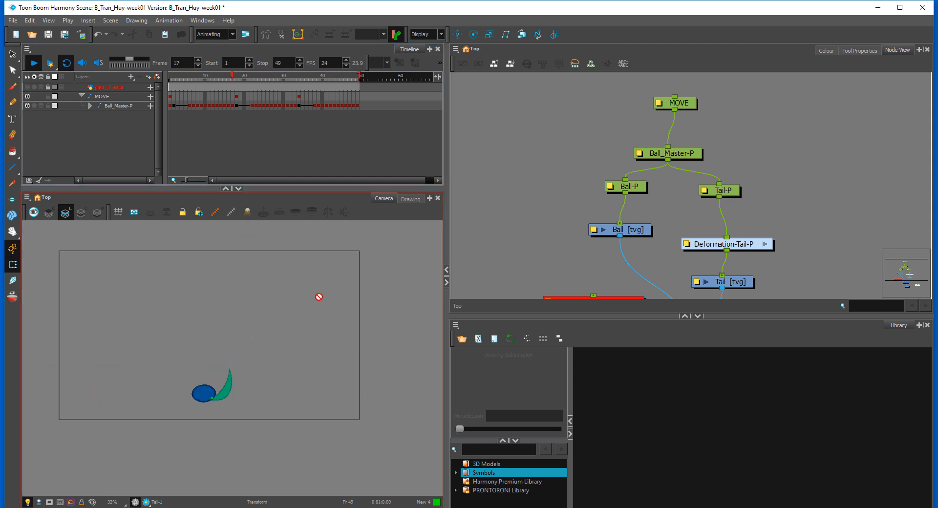
{"action": "key", "text": "2"}
{"action": "key", "text": "2"}
{"action": "left_click_drag", "start_coordinate": [270, 77], "coordinate": [217, 101]}
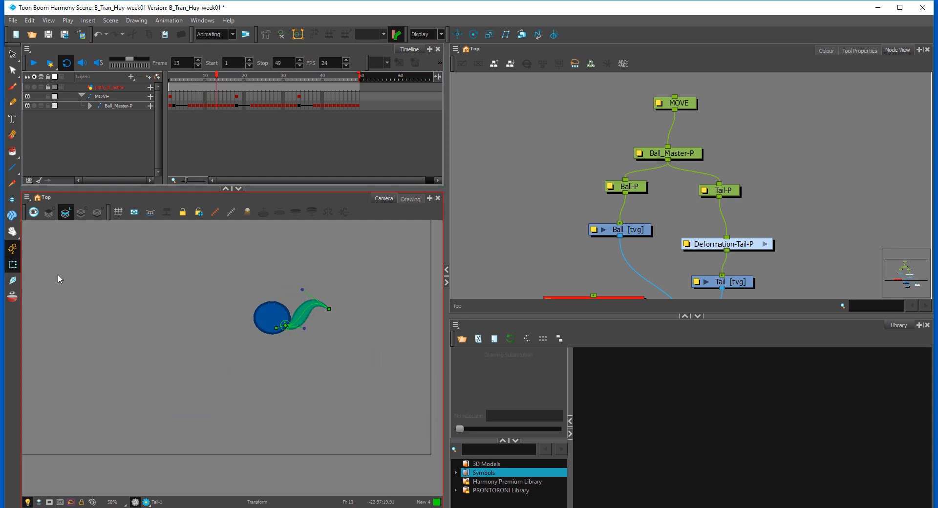
{"action": "left_click", "coordinate": [12, 297]}
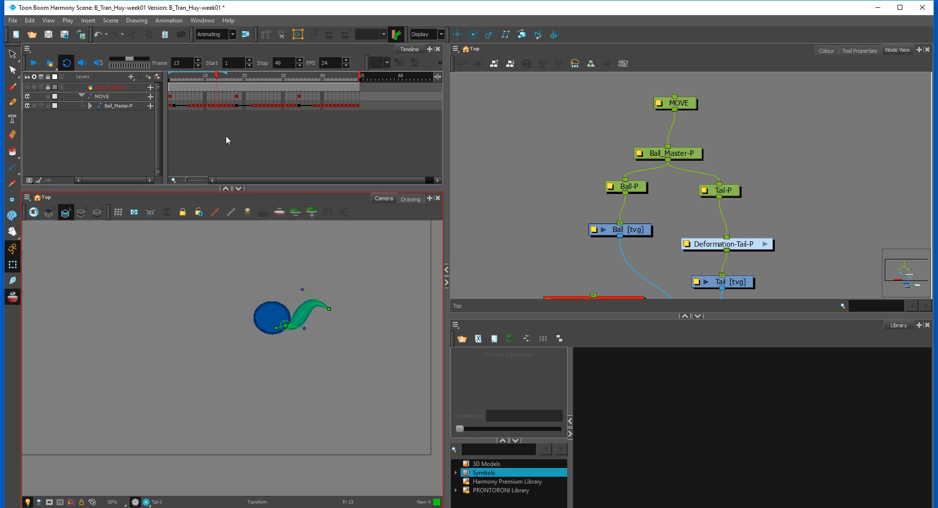
{"action": "left_click", "coordinate": [217, 106]}
{"action": "left_click_drag", "start_coordinate": [375, 282], "coordinate": [315, 271]}
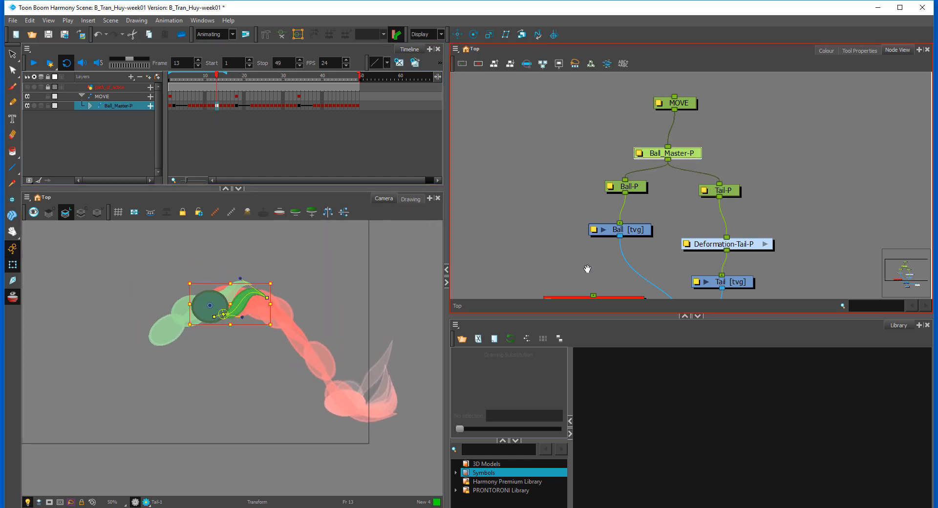
Step: Enable the path_of_action drawing briefly to compare the ball's position with the green arcs, and disable it again
{"action": "left_click_drag", "start_coordinate": [587, 270], "coordinate": [576, 247]}
{"action": "left_click_drag", "start_coordinate": [539, 225], "coordinate": [571, 288]}
{"action": "key", "text": "a"}
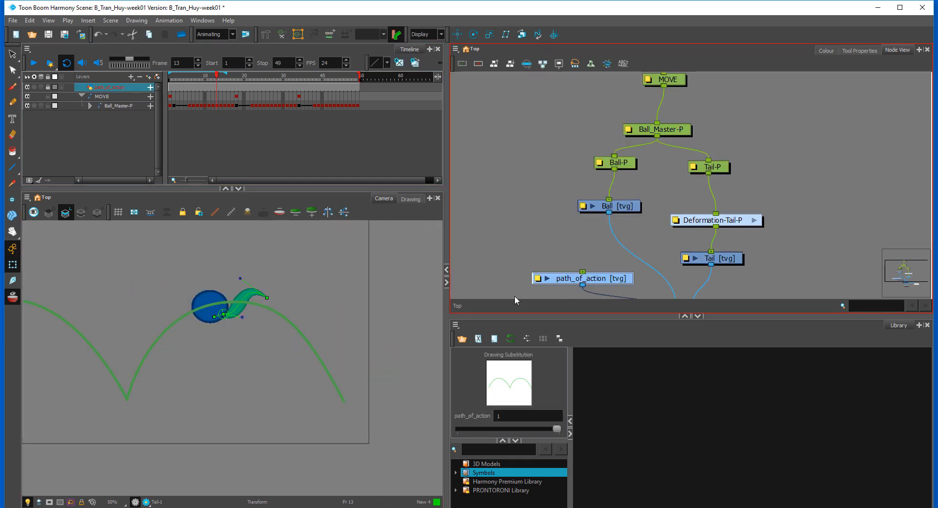
{"action": "left_click", "coordinate": [221, 87]}
{"action": "mouse_move", "coordinate": [227, 83]}
{"action": "left_mouse_down"}
{"action": "mouse_move", "coordinate": [193, 87]}
{"action": "mouse_move", "coordinate": [217, 88]}
{"action": "left_mouse_up"}
{"action": "left_click_drag", "start_coordinate": [553, 252], "coordinate": [552, 287]}
{"action": "key", "text": "d"}
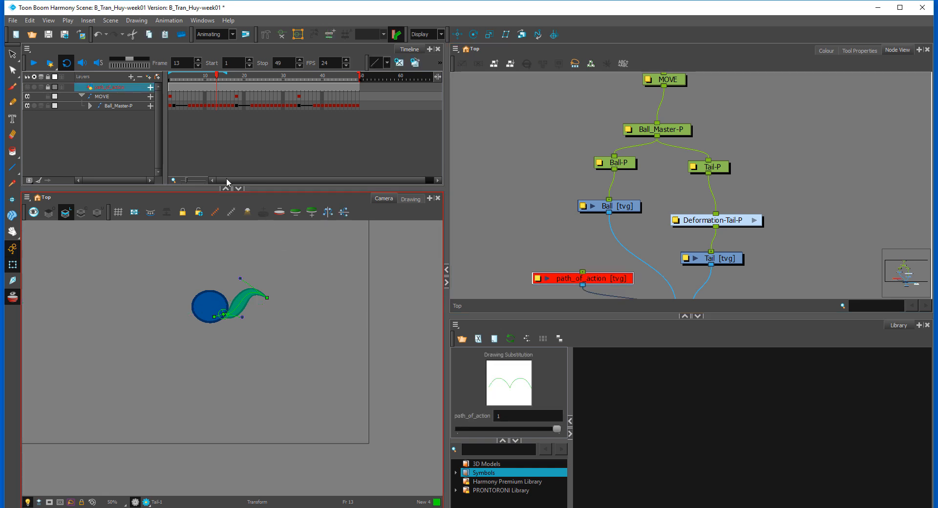
Step: Examine the tail's onion-skinned trail from frame 13 back to frame 1, and turn onion skin off
{"action": "left_click", "coordinate": [274, 281]}
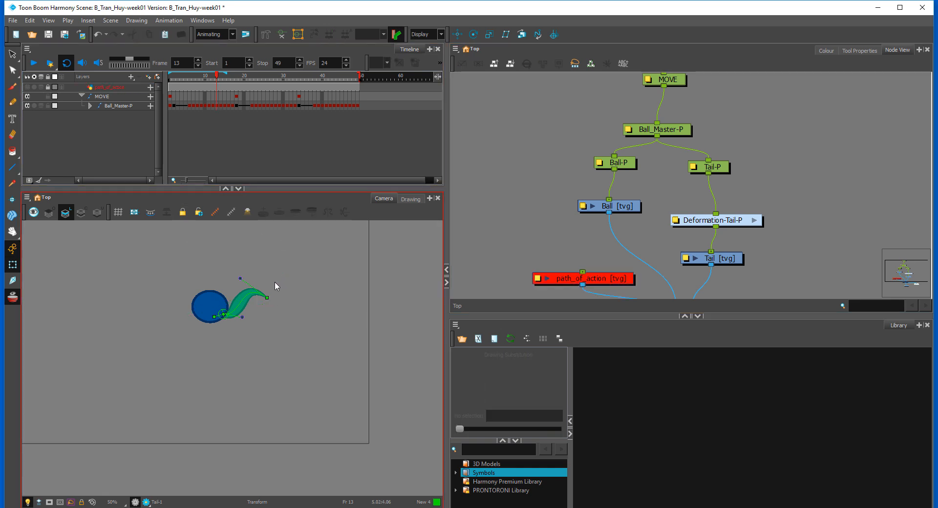
{"action": "left_click", "coordinate": [243, 304]}
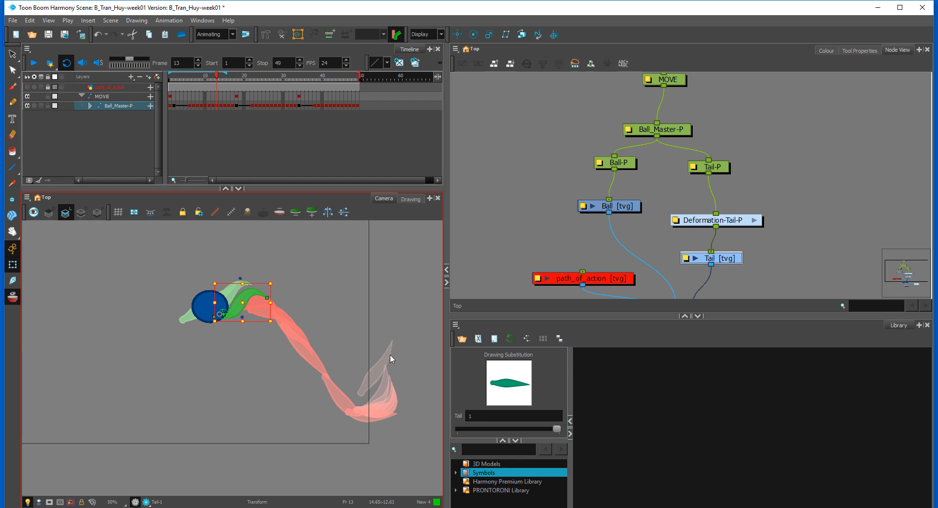
{"action": "left_click_drag", "start_coordinate": [218, 80], "coordinate": [155, 162]}
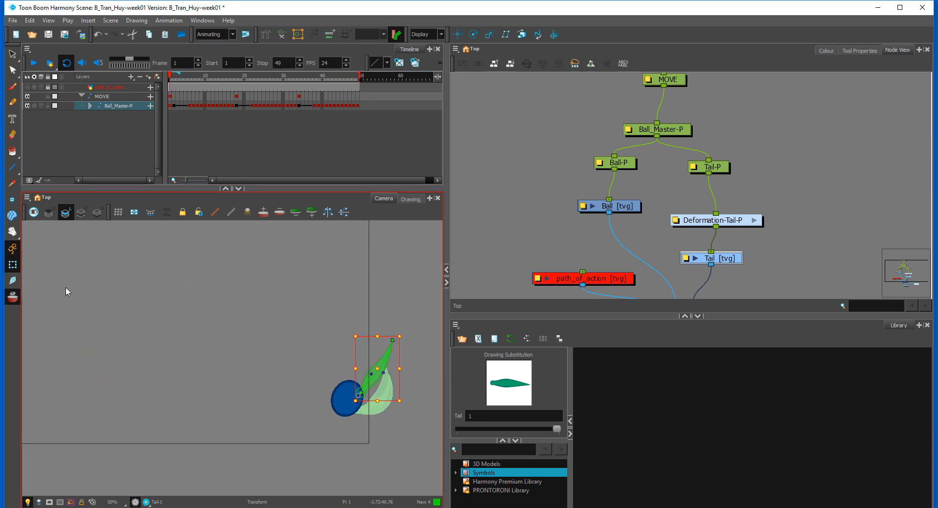
{"action": "left_click", "coordinate": [525, 206]}
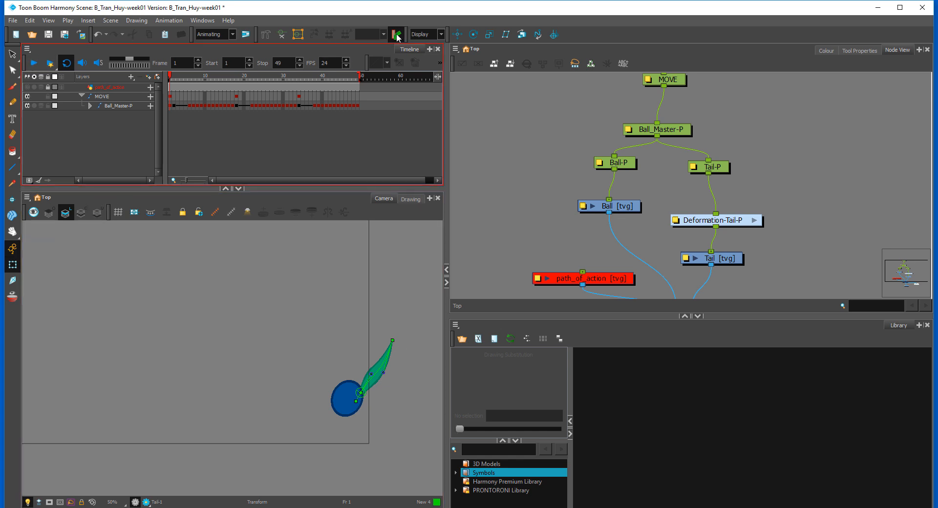
Step: Hide the tail's deformation controls in the camera view
{"action": "left_click", "coordinate": [282, 34]}
{"action": "left_click", "coordinate": [368, 377]}
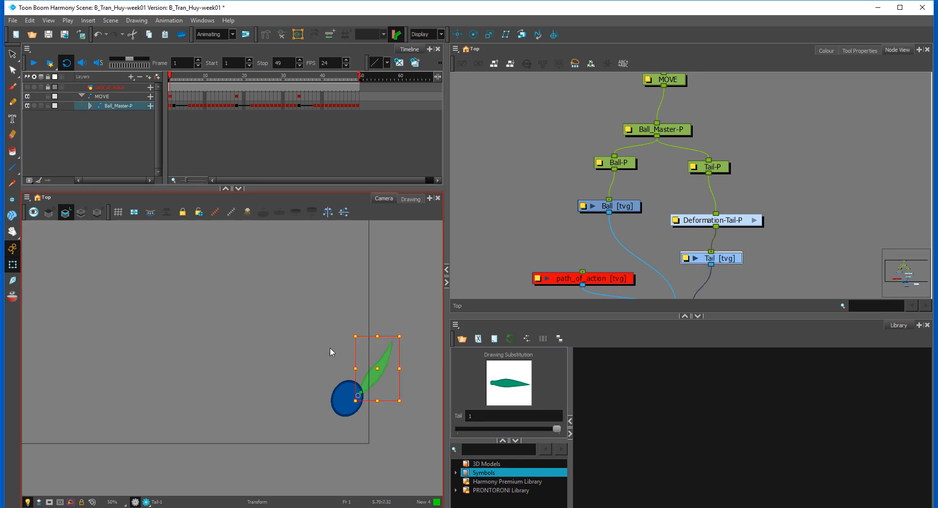
{"action": "left_click_drag", "start_coordinate": [721, 222], "coordinate": [719, 222]}
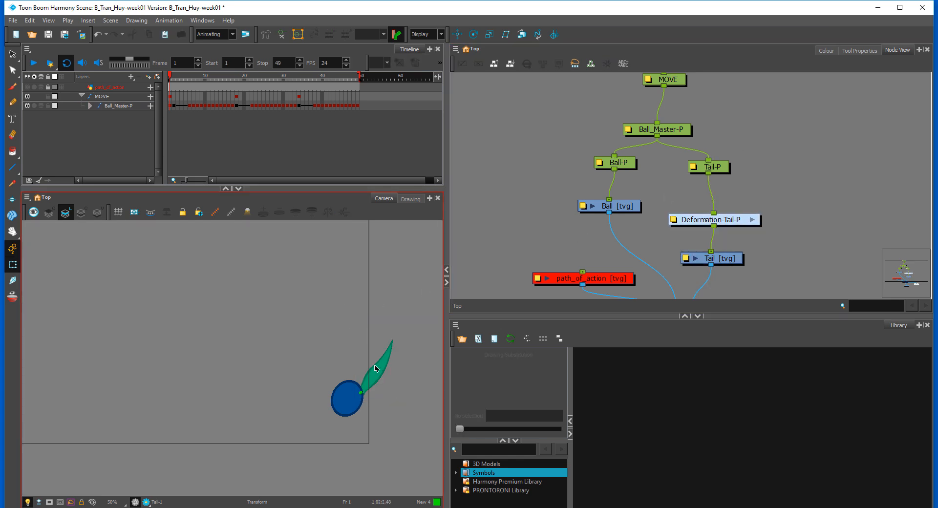
{"action": "left_click", "coordinate": [360, 387]}
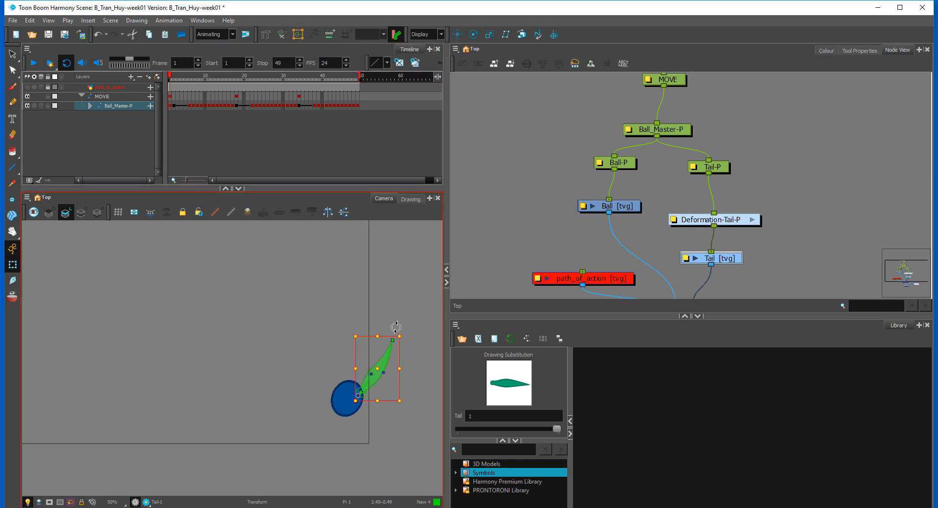
{"action": "left_click", "coordinate": [382, 367]}
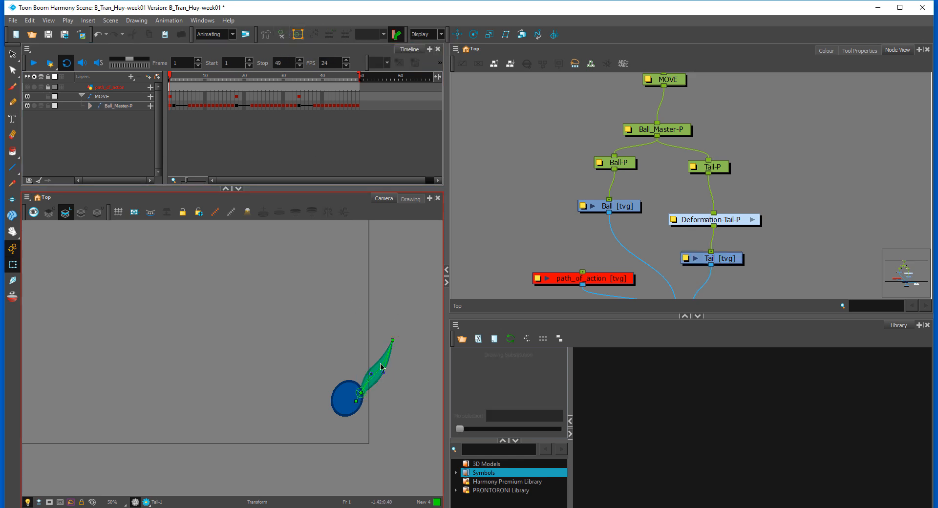
{"action": "left_click", "coordinate": [282, 34]}
Step: Inspect the green attachment dot on the overlay art layer of the Ball drawing at close range
{"action": "left_click_drag", "start_coordinate": [370, 335], "coordinate": [236, 294]}
{"action": "key", "text": "2"}
{"action": "key", "text": "2"}
{"action": "key", "text": "2"}
{"action": "key", "text": "space"}
{"action": "key", "text": "2"}
{"action": "left_click", "coordinate": [277, 346]}
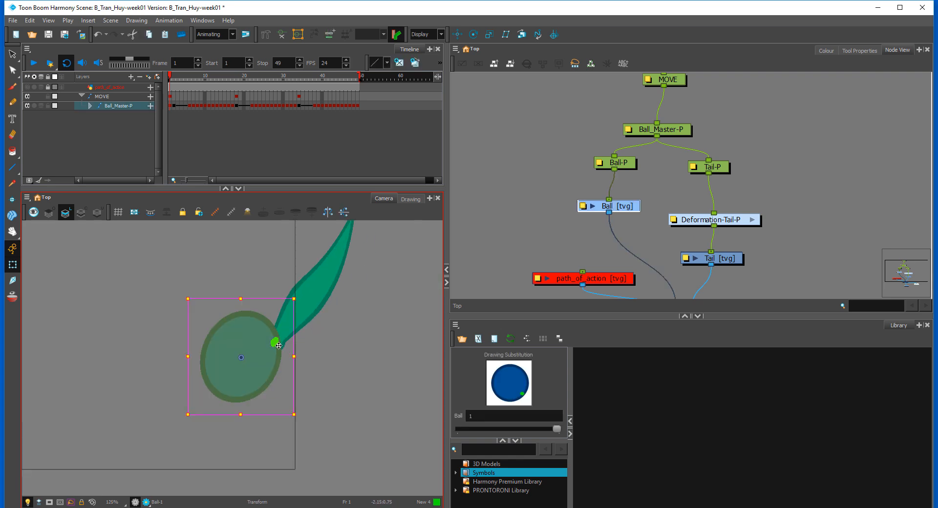
{"action": "left_click", "coordinate": [410, 199]}
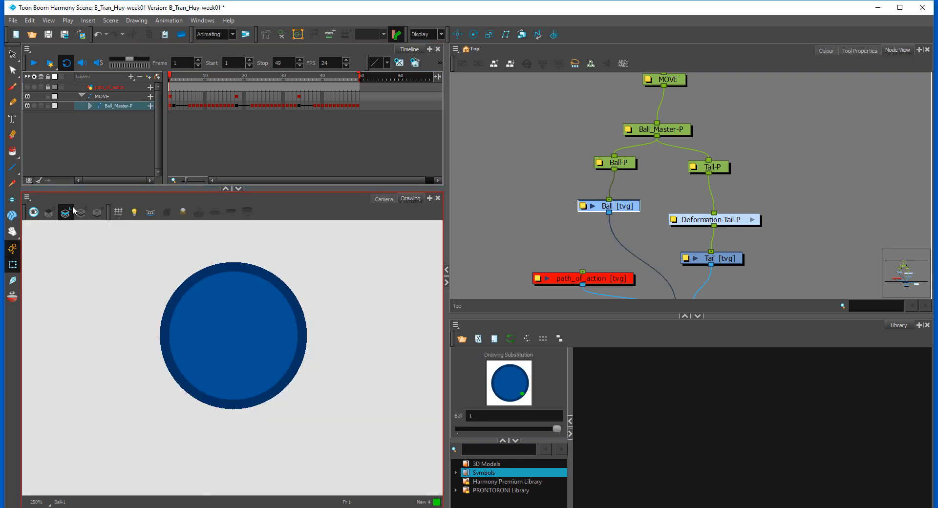
{"action": "left_click", "coordinate": [49, 212]}
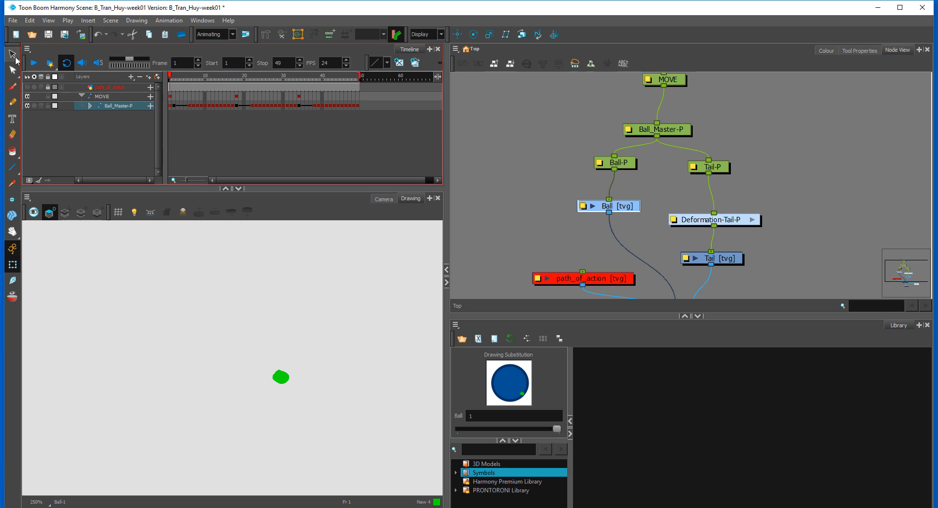
{"action": "left_click", "coordinate": [14, 56]}
{"action": "left_click", "coordinate": [282, 375]}
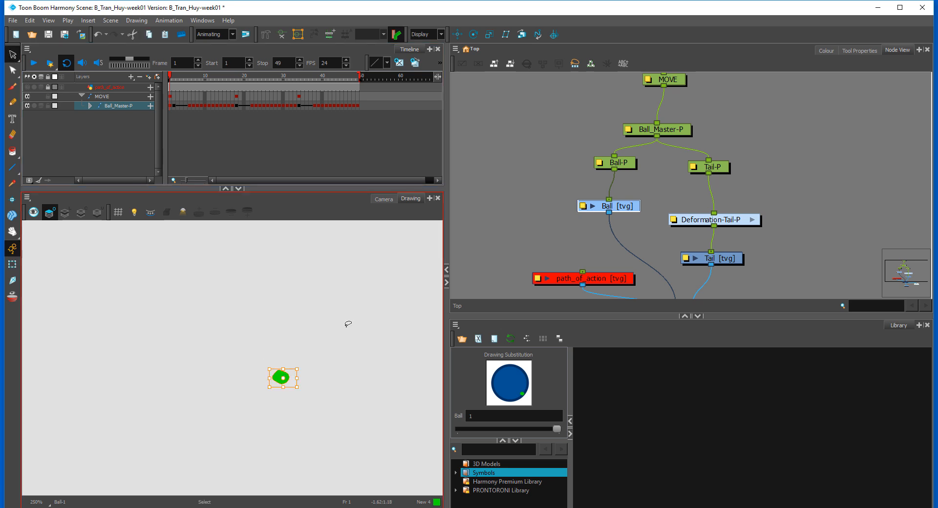
{"action": "left_click", "coordinate": [383, 199]}
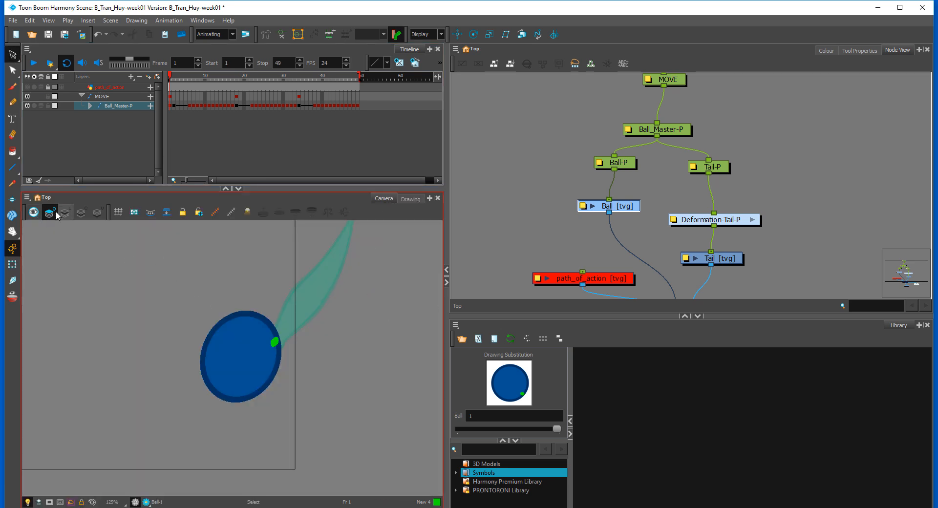
Step: Disable Overlay Art in the Ball layer's drawing properties to hide the green dot
{"action": "left_click", "coordinate": [13, 265]}
{"action": "left_click", "coordinate": [81, 236]}
{"action": "left_click_drag", "start_coordinate": [631, 209], "coordinate": [609, 217]}
{"action": "double_click", "coordinate": [591, 215]}
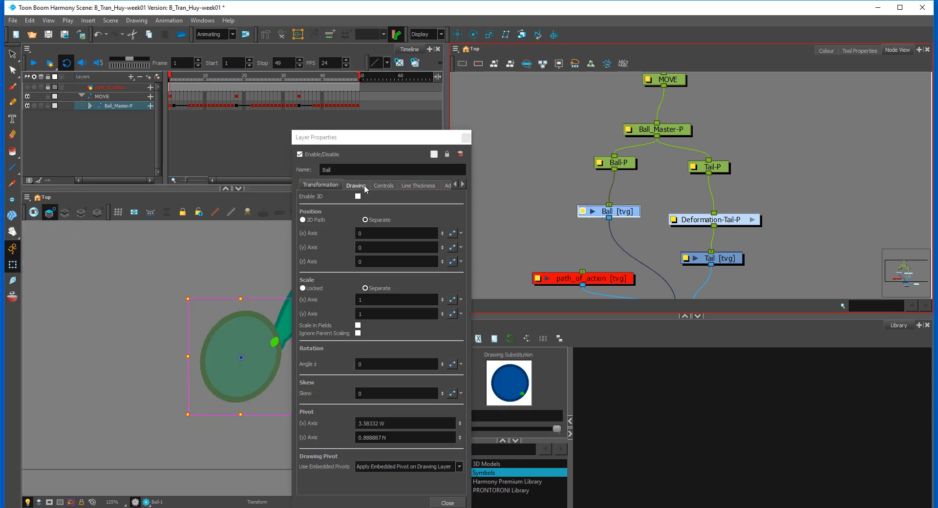
{"action": "left_click", "coordinate": [356, 185]}
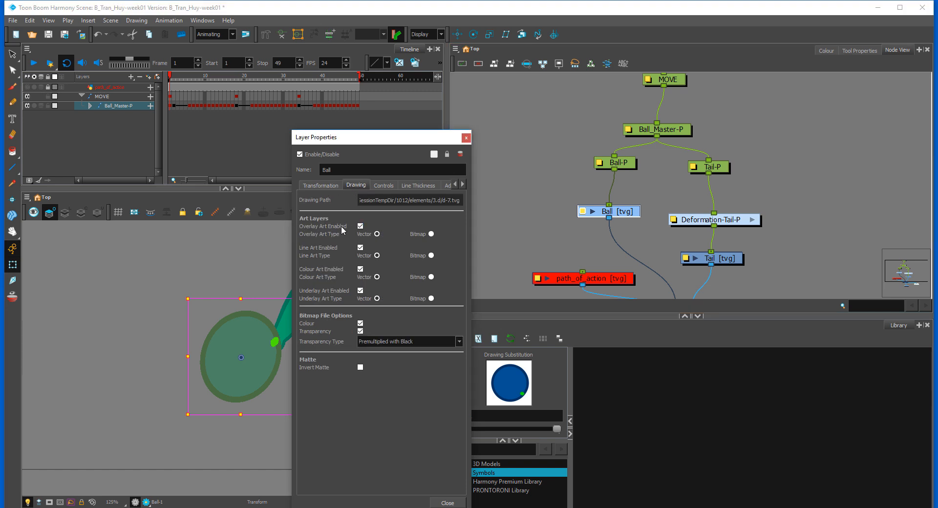
{"action": "left_click", "coordinate": [360, 227]}
{"action": "left_click", "coordinate": [361, 226]}
{"action": "left_click", "coordinate": [361, 227]}
{"action": "left_click", "coordinate": [467, 138]}
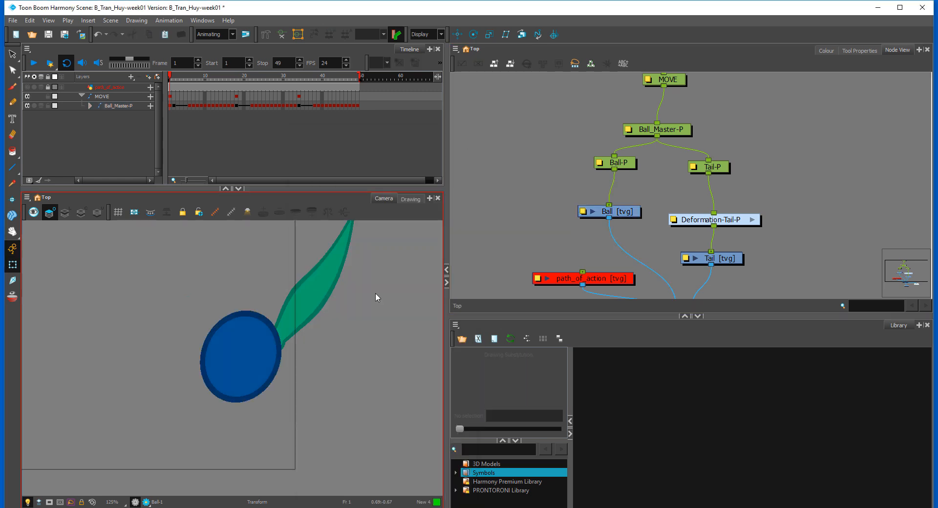
Step: Swap the Ball and Tail connections on the Composite node so the tail sits behind the ball
{"action": "scroll", "coordinate": [361, 332], "scroll_direction": "down", "scroll_amount": 3}
{"action": "left_click_drag", "start_coordinate": [318, 314], "coordinate": [362, 325]}
{"action": "scroll", "coordinate": [673, 263], "scroll_direction": "down", "scroll_amount": 3}
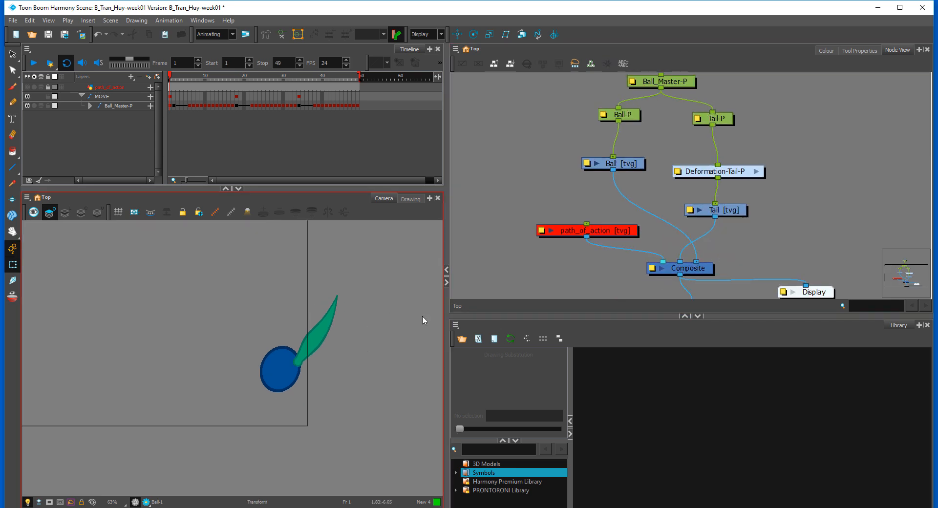
{"action": "left_click_drag", "start_coordinate": [681, 261], "coordinate": [697, 260]}
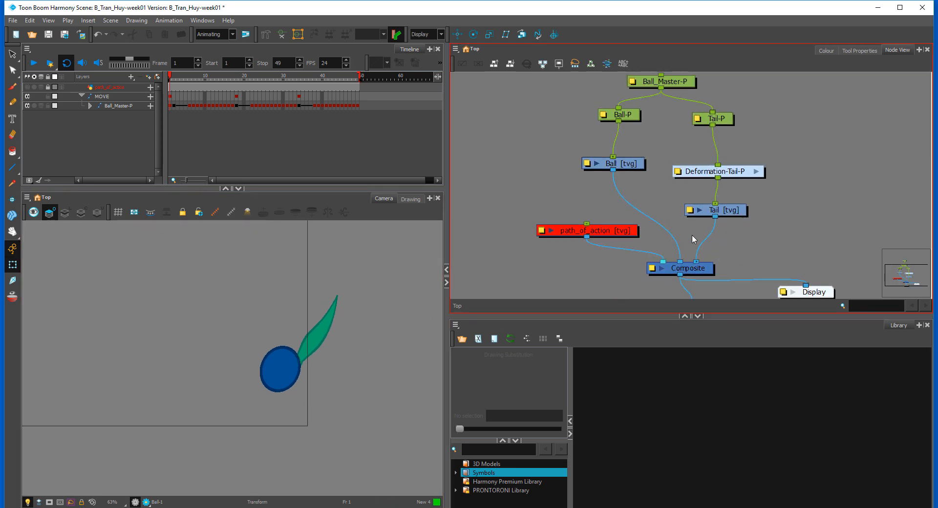
{"action": "left_click_drag", "start_coordinate": [495, 228], "coordinate": [549, 221]}
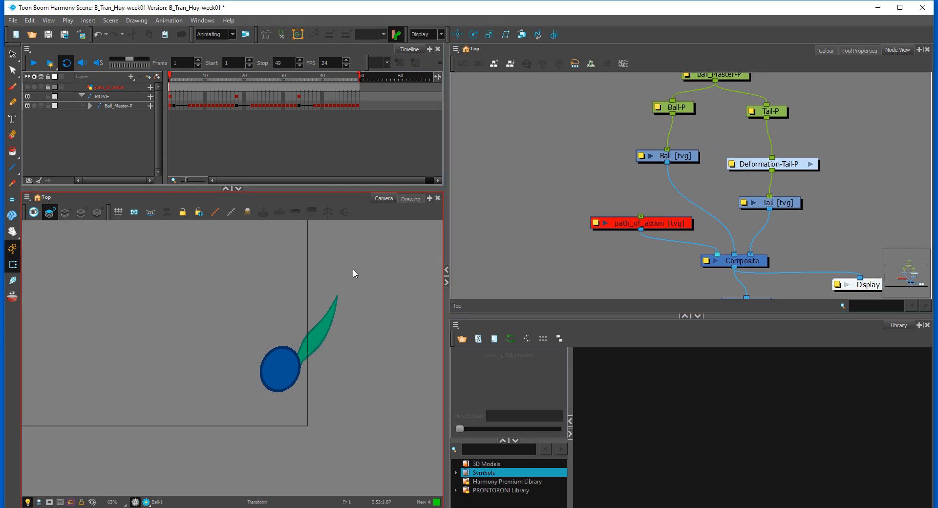
Step: Turn off Animate mode so that transforms offset the whole animation
{"action": "scroll", "coordinate": [285, 307], "scroll_direction": "down", "scroll_amount": 1}
{"action": "scroll", "coordinate": [286, 308], "scroll_direction": "down", "scroll_amount": 1}
{"action": "left_click_drag", "start_coordinate": [171, 292], "coordinate": [260, 334]}
{"action": "scroll", "coordinate": [248, 328], "scroll_direction": "down", "scroll_amount": 1}
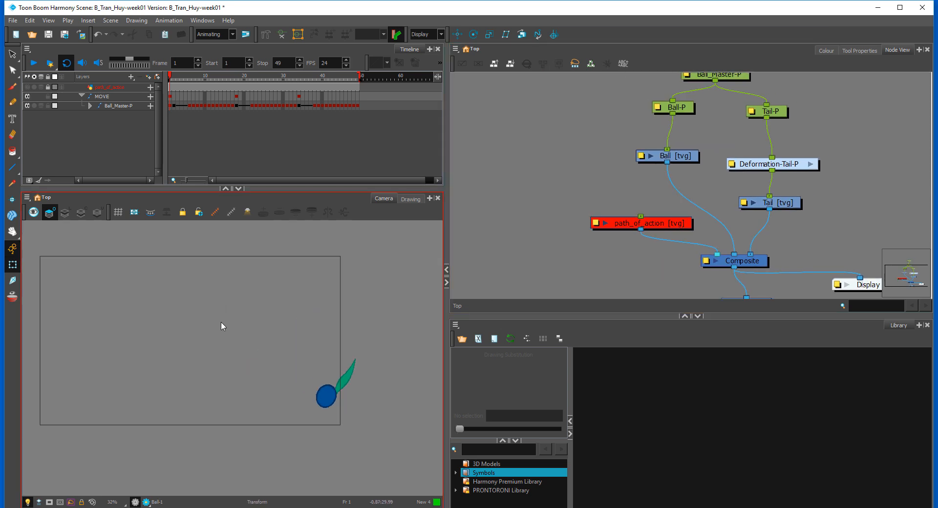
{"action": "scroll", "coordinate": [220, 325], "scroll_direction": "down", "scroll_amount": 1}
{"action": "left_click_drag", "start_coordinate": [173, 283], "coordinate": [171, 289]}
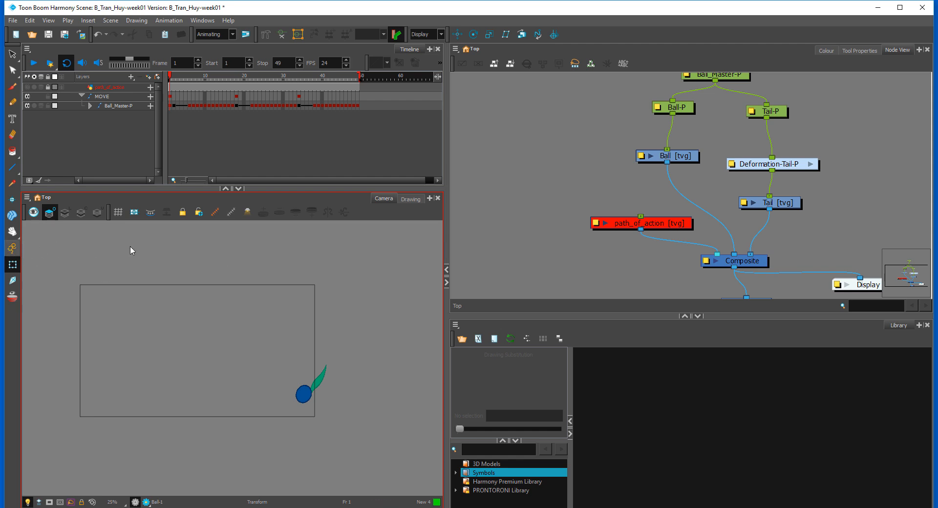
Step: Try repositioning Ball_Master-P at frame 1, scrub ahead to check the effect, and undo the change
{"action": "left_click", "coordinate": [547, 179]}
{"action": "left_click_drag", "start_coordinate": [668, 118], "coordinate": [641, 158]}
{"action": "left_click", "coordinate": [706, 116]}
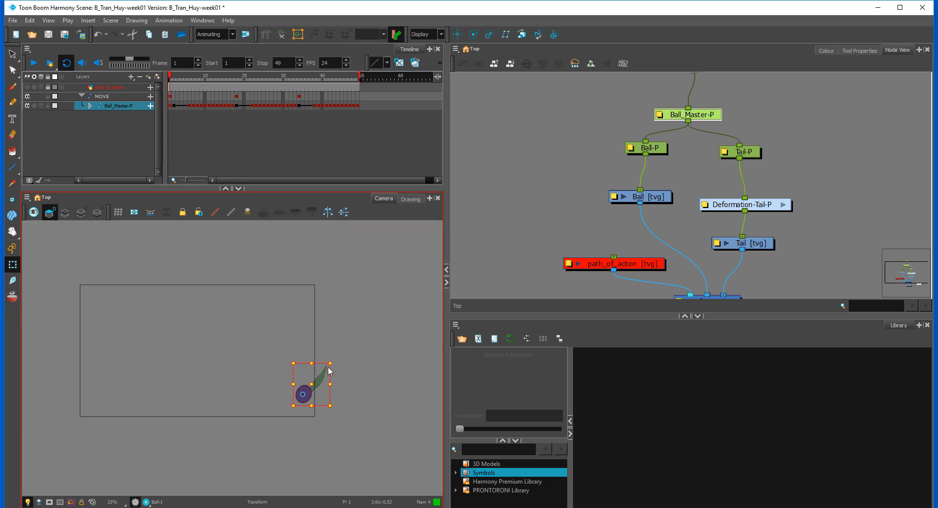
{"action": "left_click_drag", "start_coordinate": [331, 363], "coordinate": [393, 340]}
{"action": "left_click", "coordinate": [170, 108]}
{"action": "left_click_drag", "start_coordinate": [187, 80], "coordinate": [318, 79]}
{"action": "key", "text": "ctrl+z"}
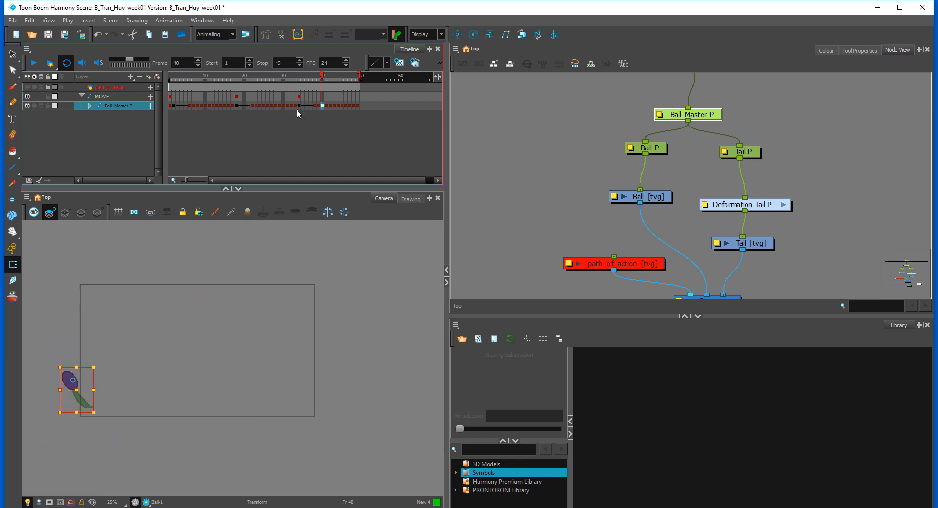
Step: Select the MOVE peg at frame 34, shift the ball up toward the frame's centre, and check the offset at frames 39 and 1
{"action": "left_click", "coordinate": [703, 129]}
{"action": "left_click_drag", "start_coordinate": [769, 121], "coordinate": [725, 175]}
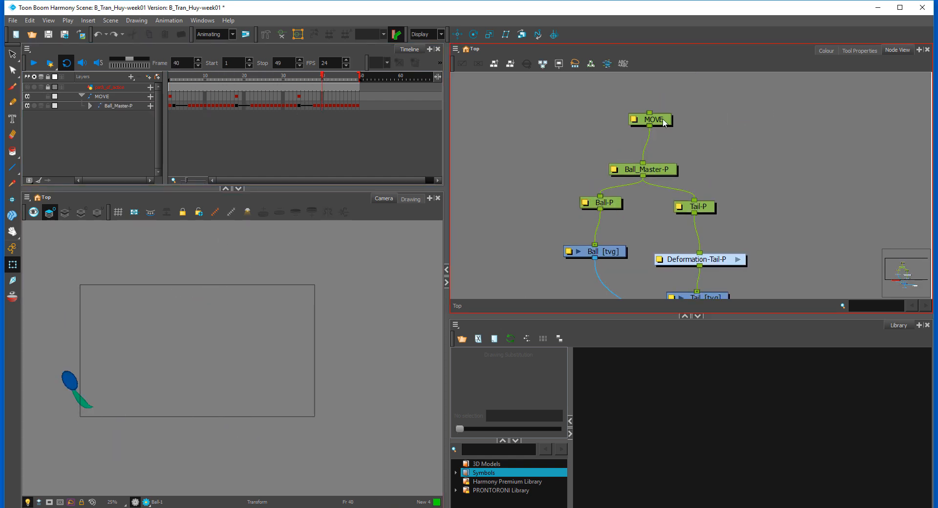
{"action": "left_click", "coordinate": [662, 120]}
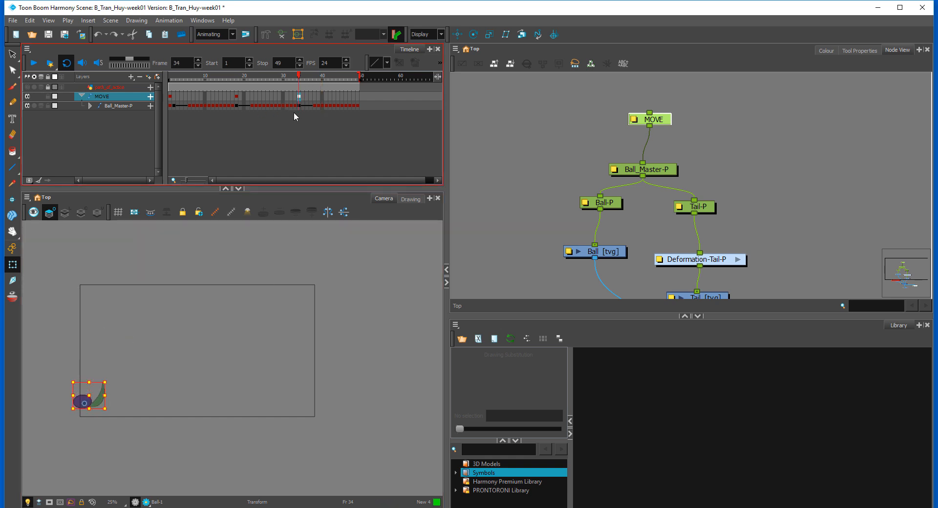
{"action": "left_click_drag", "start_coordinate": [90, 402], "coordinate": [178, 343]}
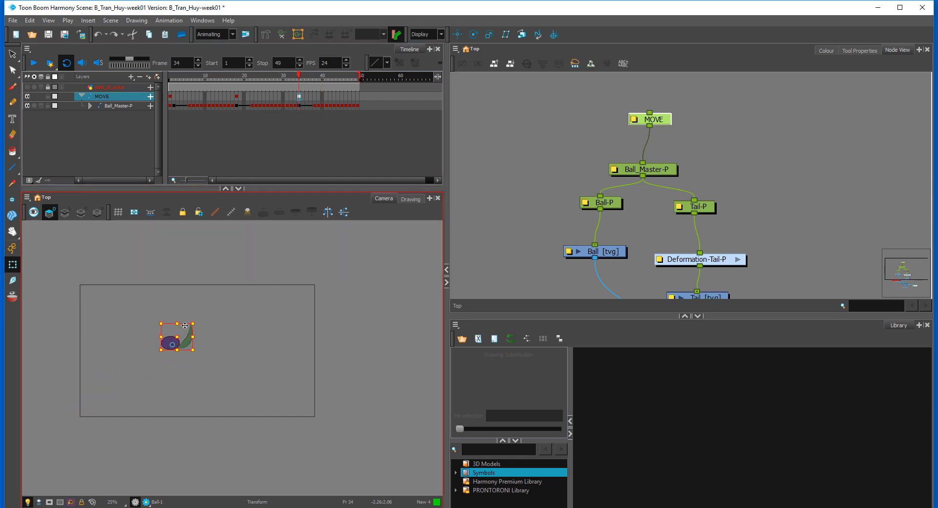
{"action": "left_click_drag", "start_coordinate": [289, 82], "coordinate": [318, 127]}
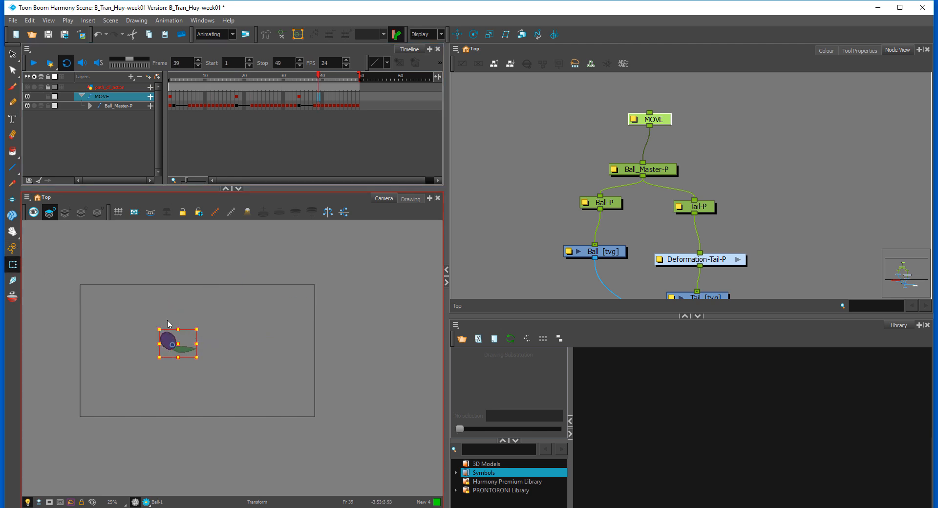
{"action": "left_click_drag", "start_coordinate": [207, 80], "coordinate": [137, 87]}
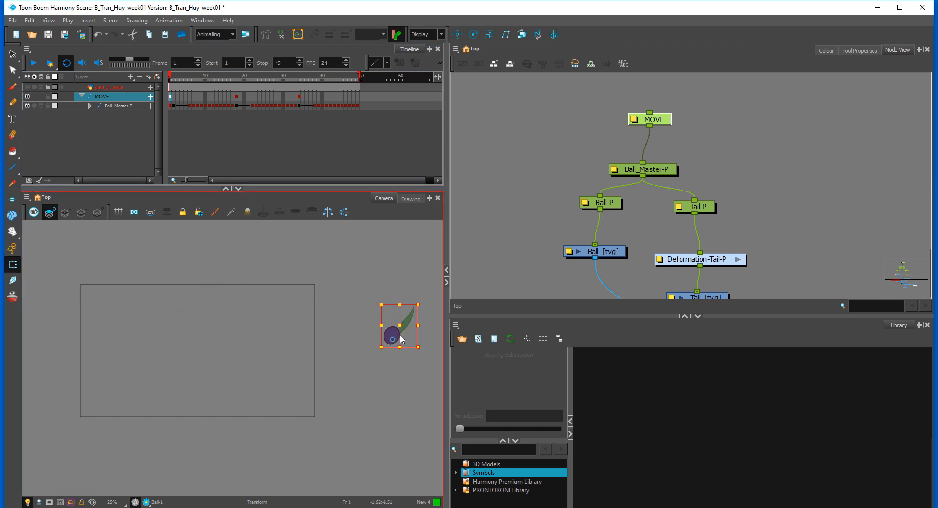
Step: Shift the MOVE peg at frame 1 so the ball and tail sit inside the camera frame's lower-right corner, and deselect it
{"action": "mouse_move", "coordinate": [383, 337]}
{"action": "left_mouse_down"}
{"action": "mouse_move", "coordinate": [307, 356]}
{"action": "mouse_move", "coordinate": [287, 376]}
{"action": "mouse_move", "coordinate": [297, 376]}
{"action": "left_mouse_up"}
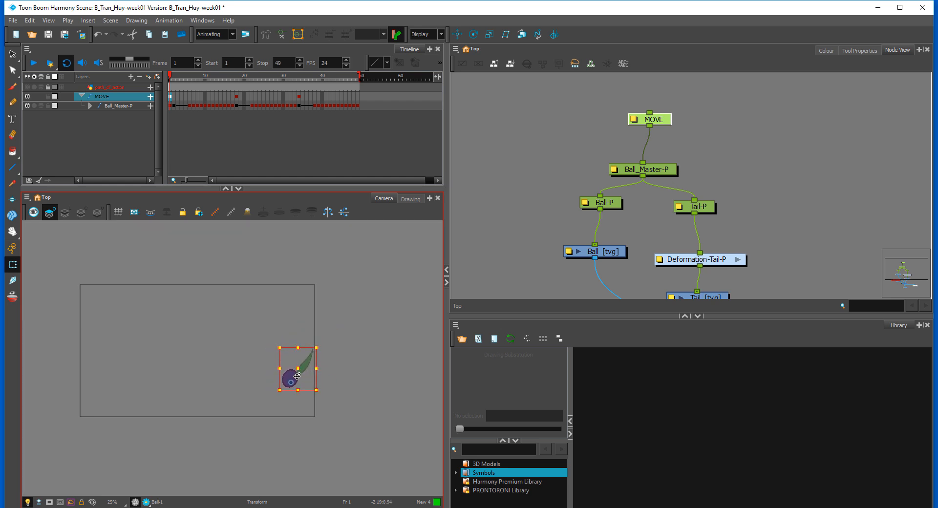
{"action": "left_click_drag", "start_coordinate": [179, 85], "coordinate": [101, 146]}
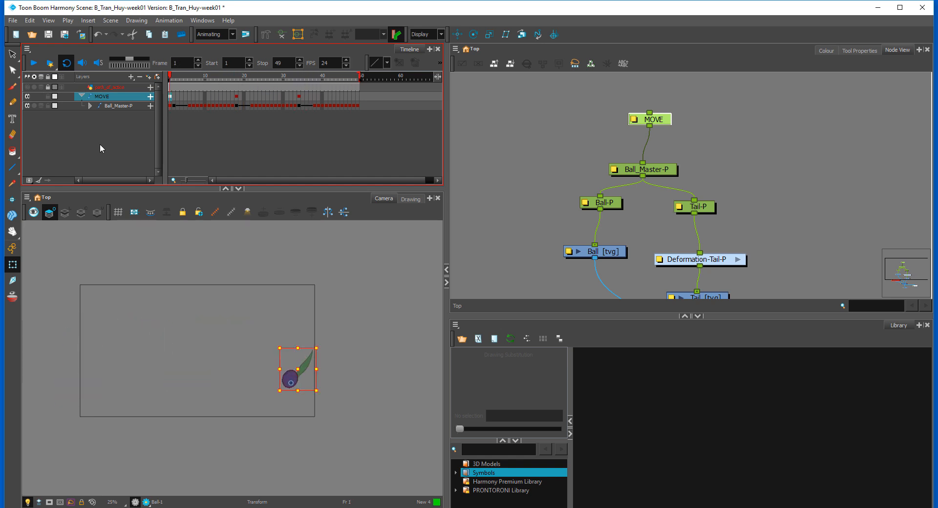
{"action": "left_click", "coordinate": [165, 333]}
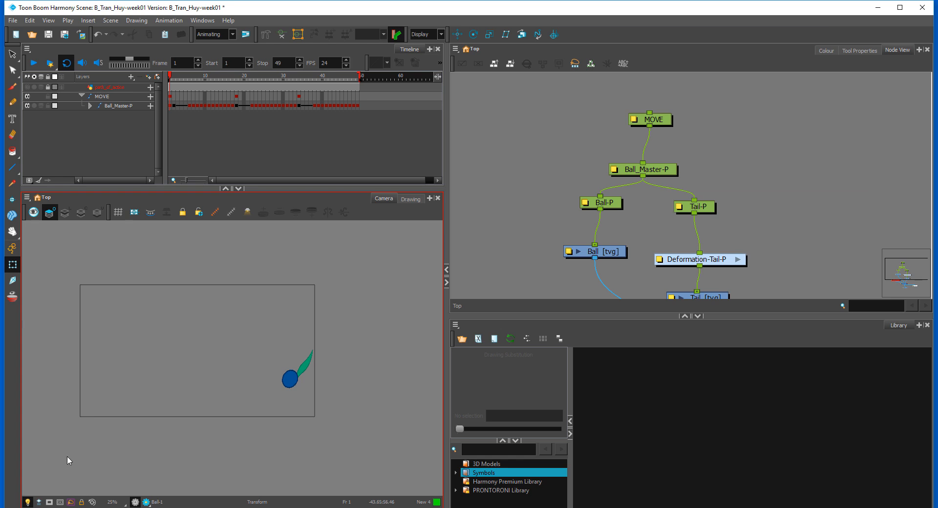
Step: Mask the area outside the camera frame and play back the repositioned animation, ending at frame 31
{"action": "left_click", "coordinate": [50, 502]}
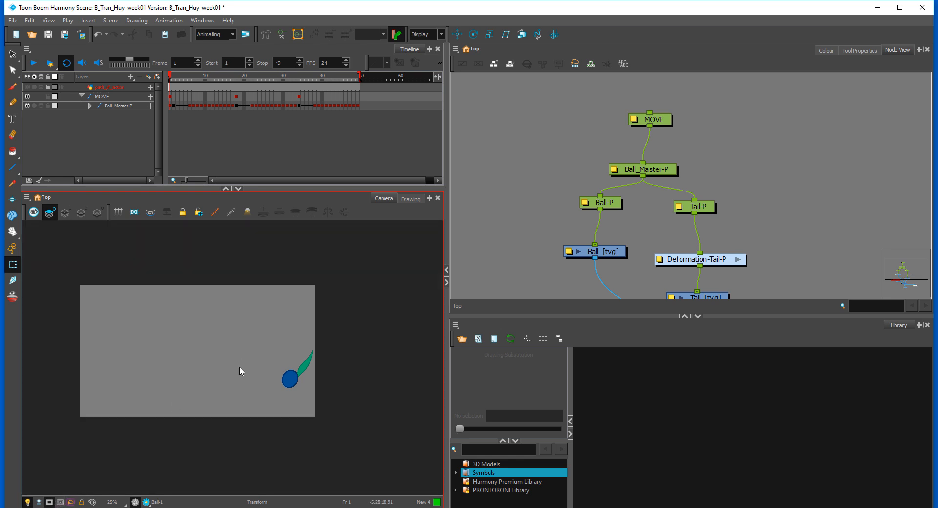
{"action": "scroll", "coordinate": [227, 378], "scroll_direction": "up", "scroll_amount": 3}
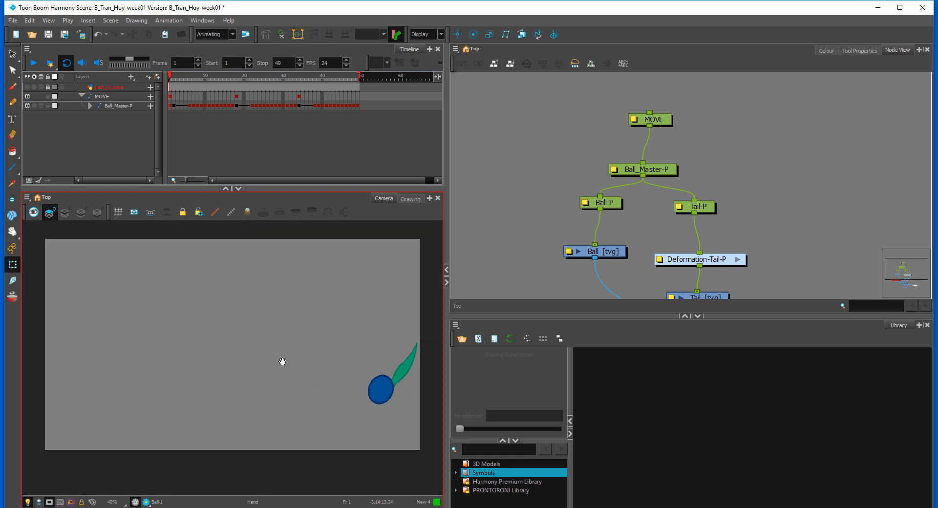
{"action": "left_click", "coordinate": [68, 170]}
{"action": "left_click", "coordinate": [33, 64]}
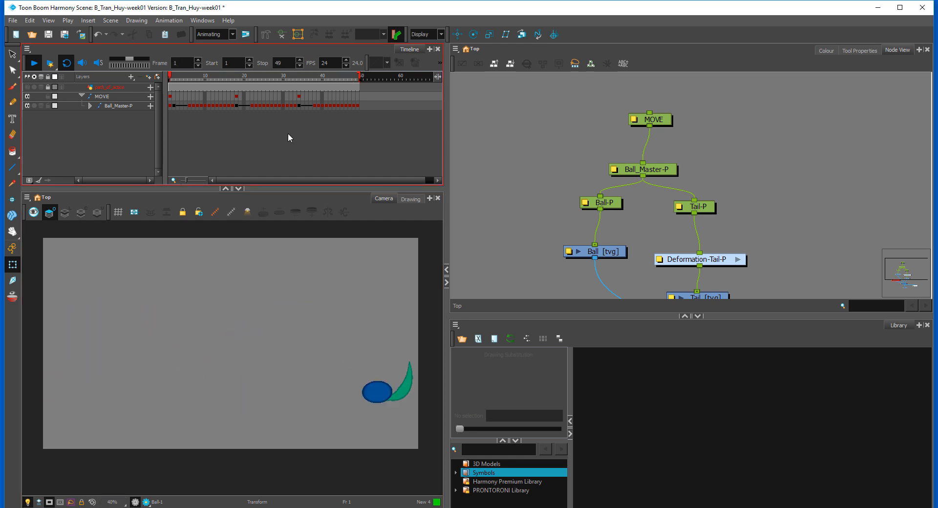
{"action": "left_click", "coordinate": [287, 76]}
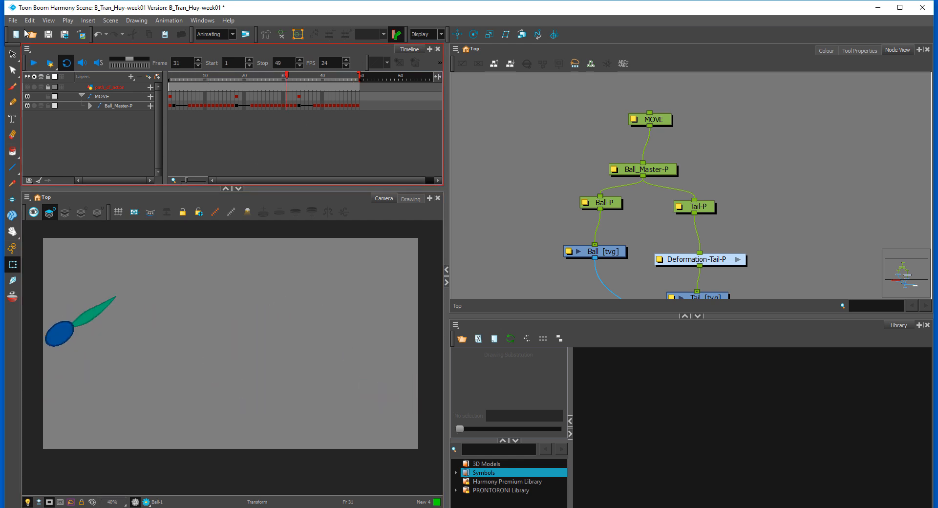
Step: Minimize the scene window to show the desktop
{"action": "left_click", "coordinate": [734, 86]}
{"action": "left_click", "coordinate": [400, 64]}
{"action": "left_click", "coordinate": [574, 219]}
{"action": "left_click", "coordinate": [207, 122]}
{"action": "left_click", "coordinate": [878, 8]}
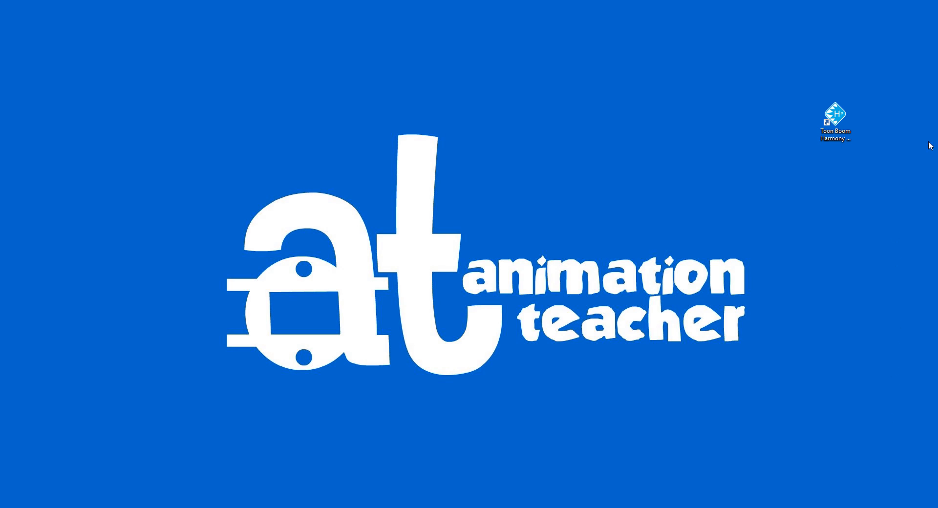